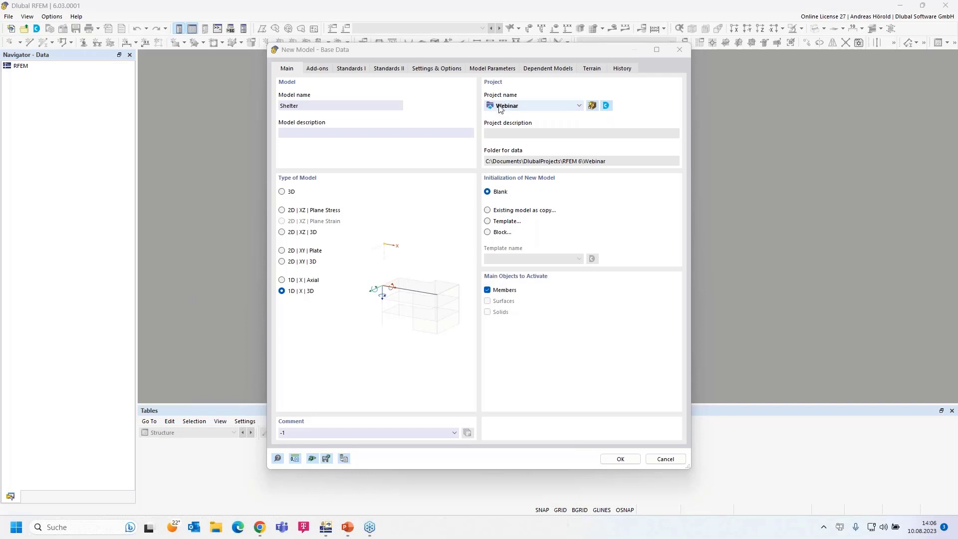
Keep Webinar as the Shelter model's project, set the model type to 3D, and view the add-ons.
left_click(577, 106)
left_click(577, 106)
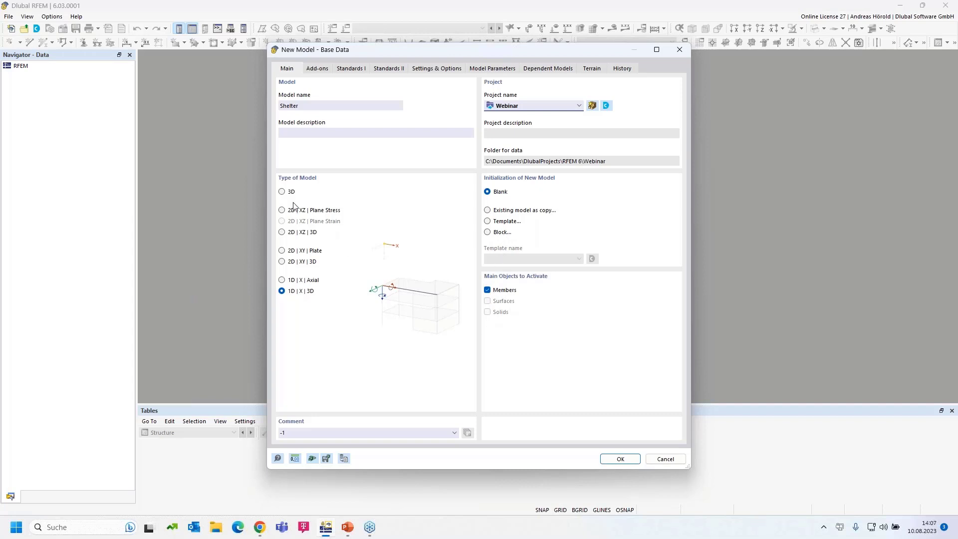
left_click(282, 192)
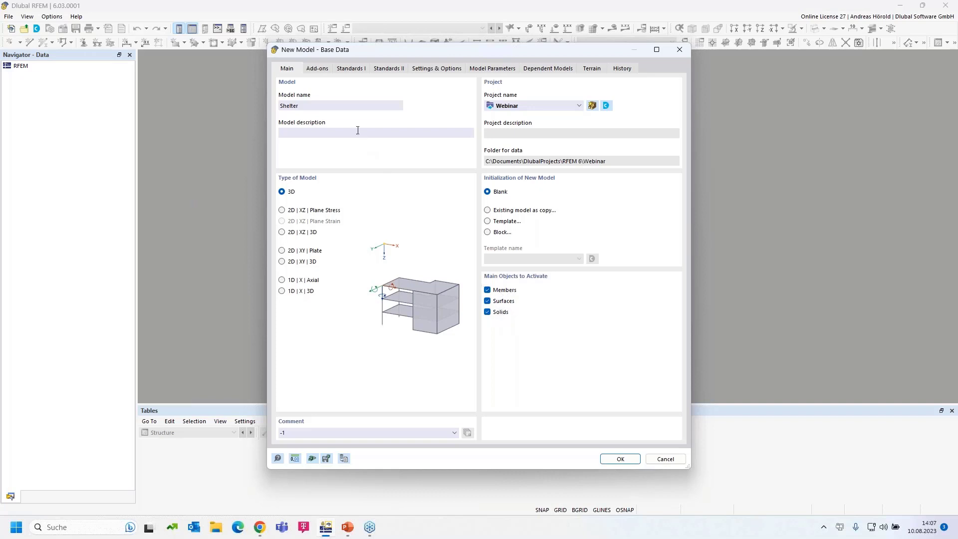
left_click(317, 68)
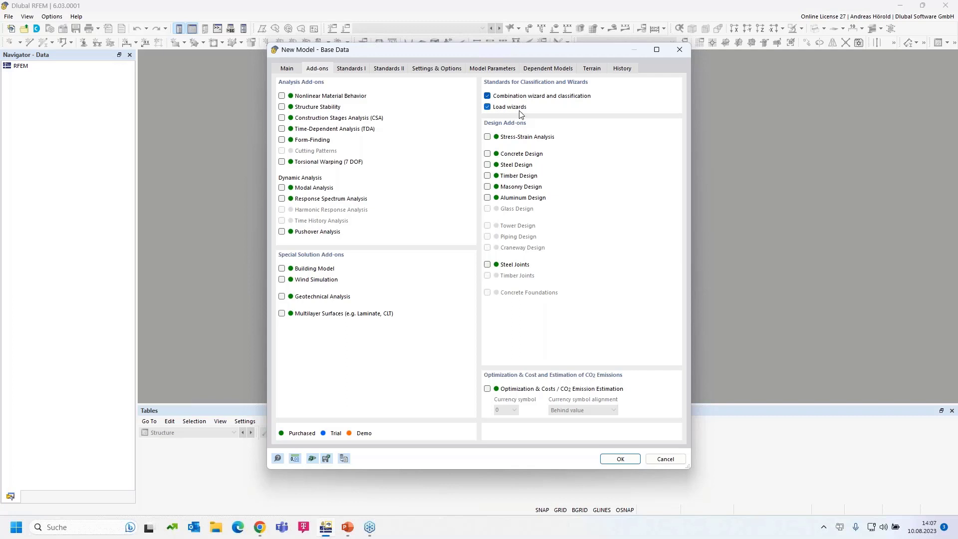
Enable the Steel Design and Timber Design add-ons and view the Standards I page.
left_click(487, 165)
left_click(485, 173)
left_click(350, 69)
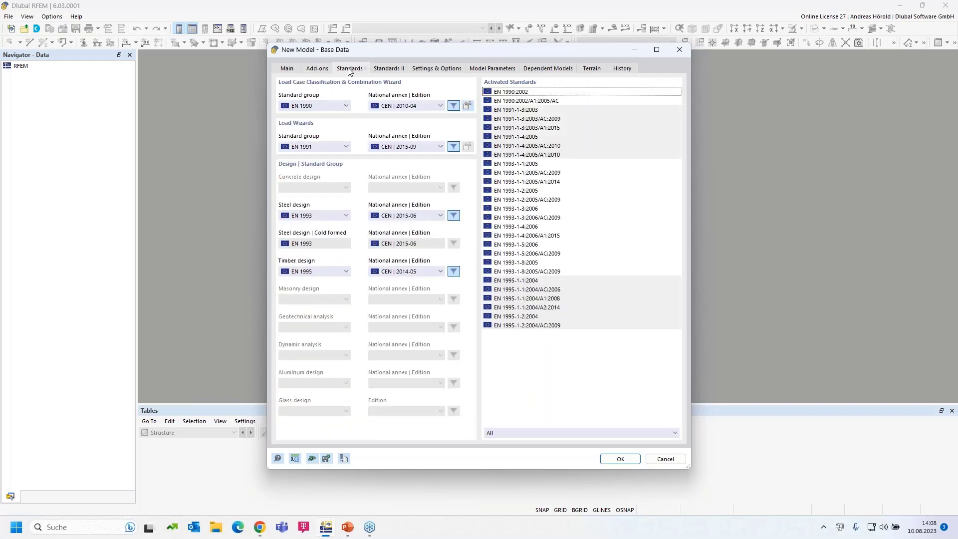
Set the combination standard to EN 1990 | Base + Timber with annex DIN | 2012-08.
left_click(327, 106)
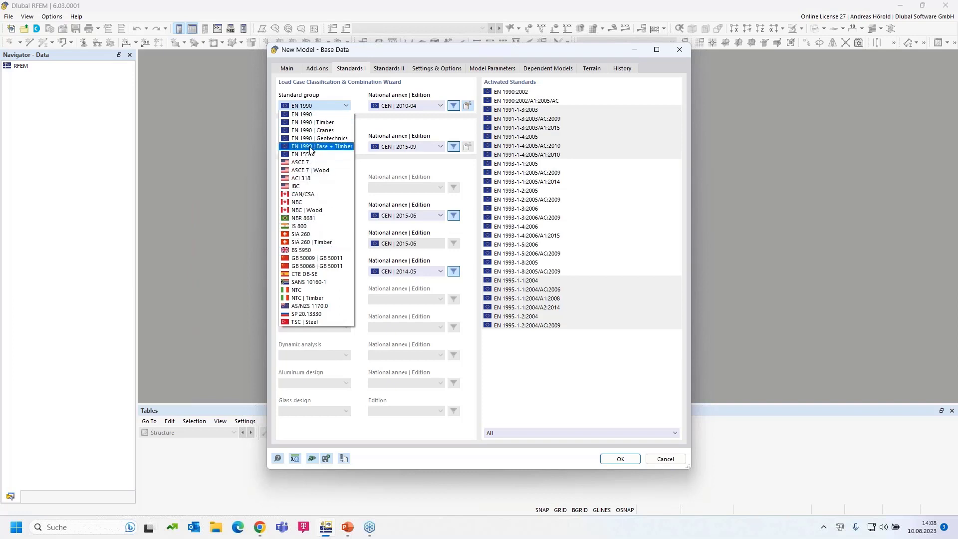
left_click(341, 152)
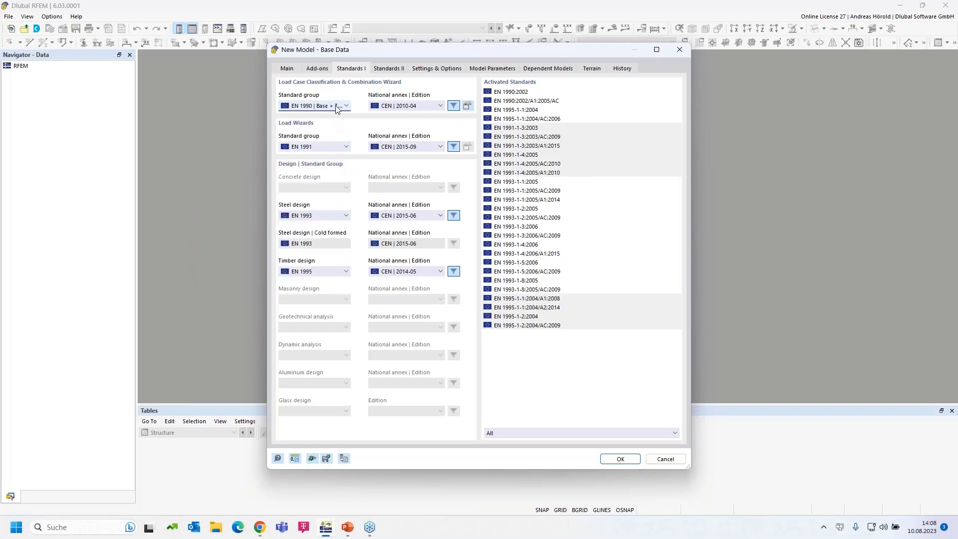
left_click(418, 106)
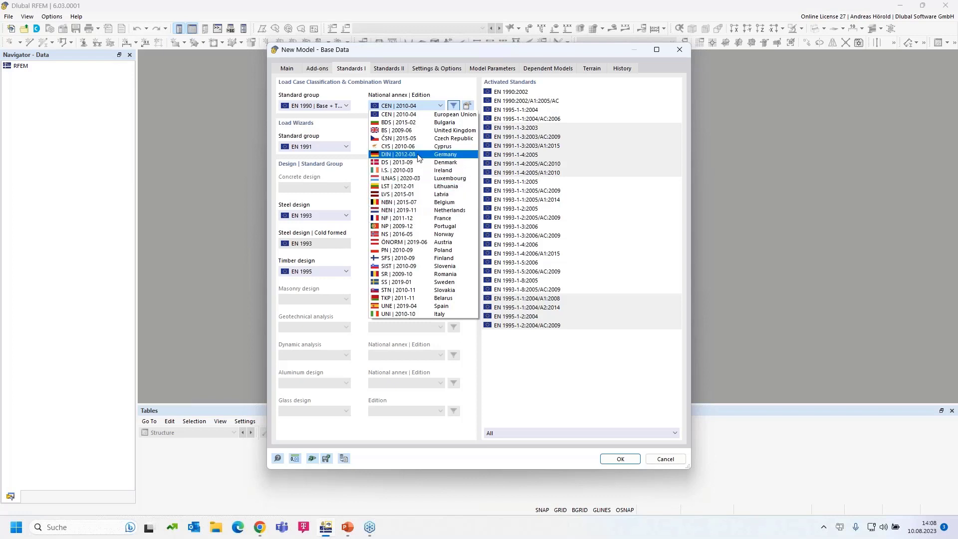
left_click(418, 155)
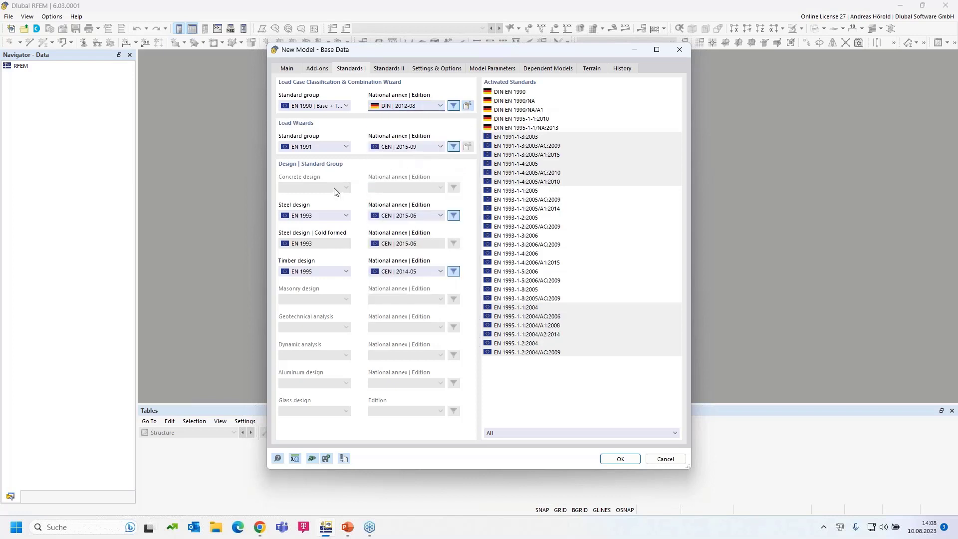
Keep EN 1991 for the load wizards with annex DIN | 2019-04.
left_click(320, 147)
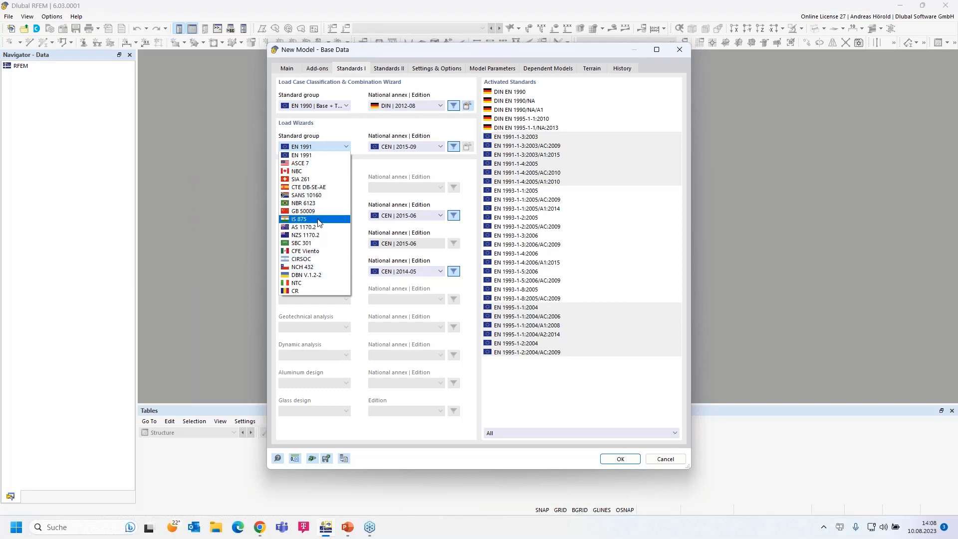
left_click(315, 156)
left_click(405, 148)
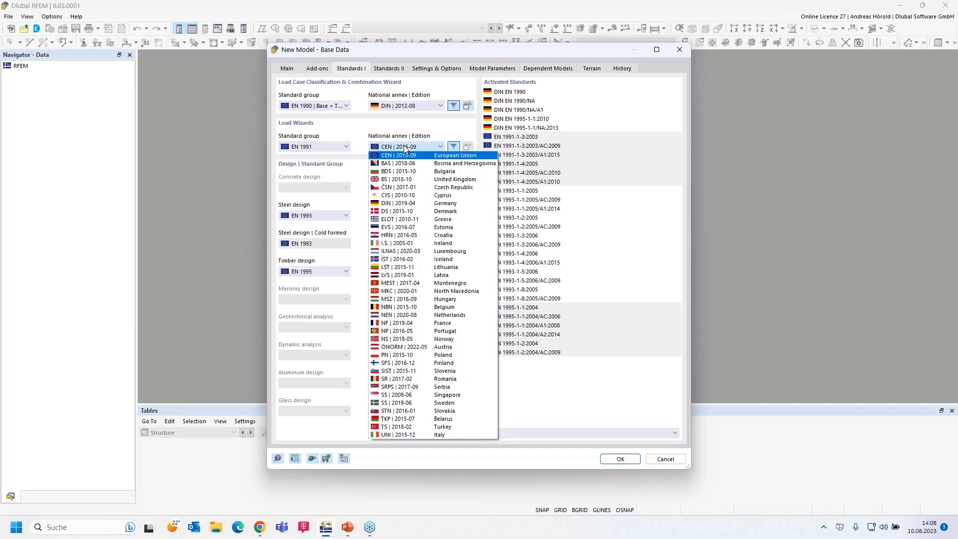
left_click(438, 205)
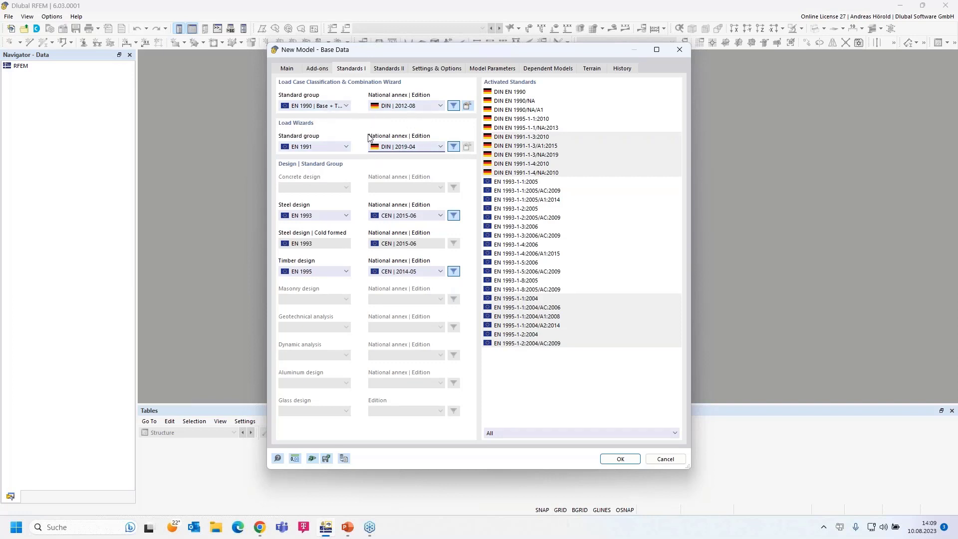
Keep EN 1993 for steel design with German annex DIN | 2020-11.
left_click(327, 216)
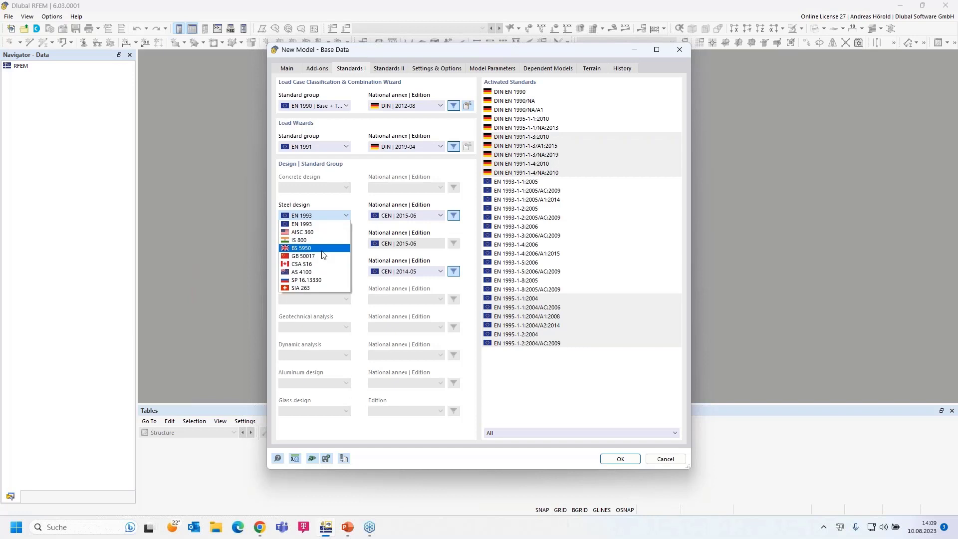
left_click(321, 226)
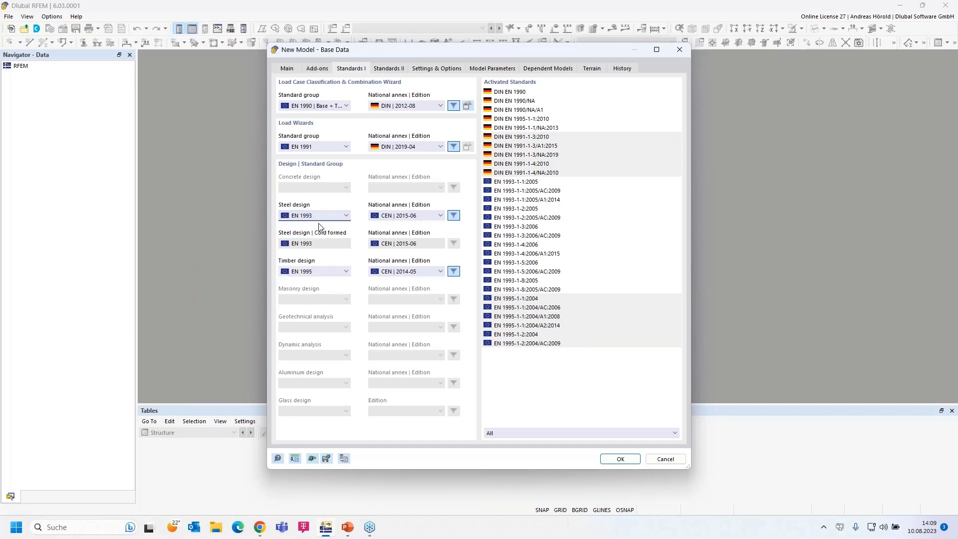
left_click(421, 217)
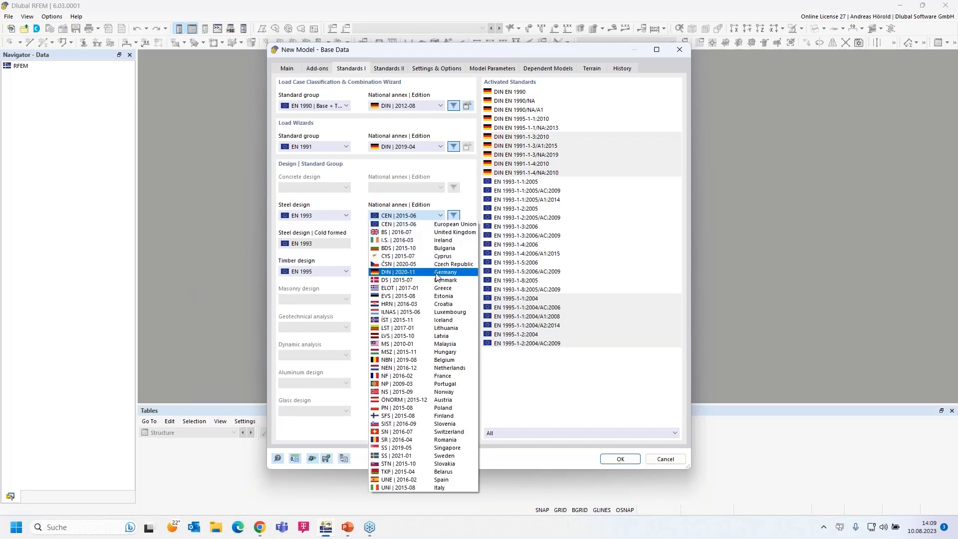
left_click(436, 276)
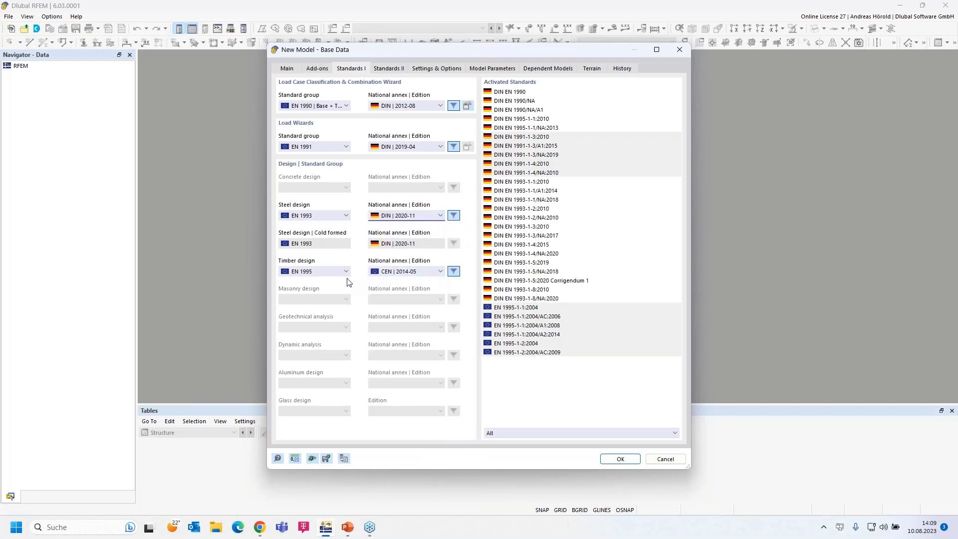
Keep EN 1995 for timber design with annex DIN | 2014-07, then view Standards II.
left_click(325, 272)
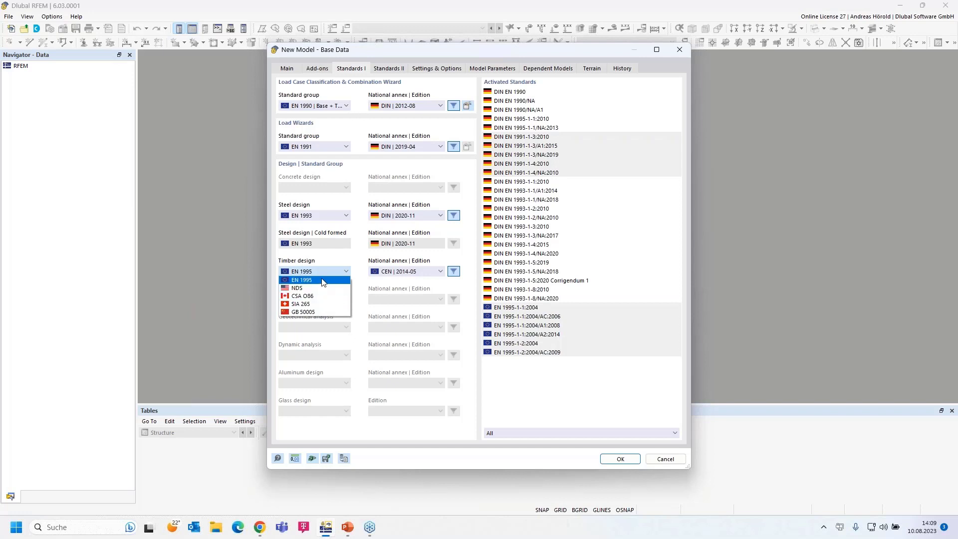
left_click(323, 281)
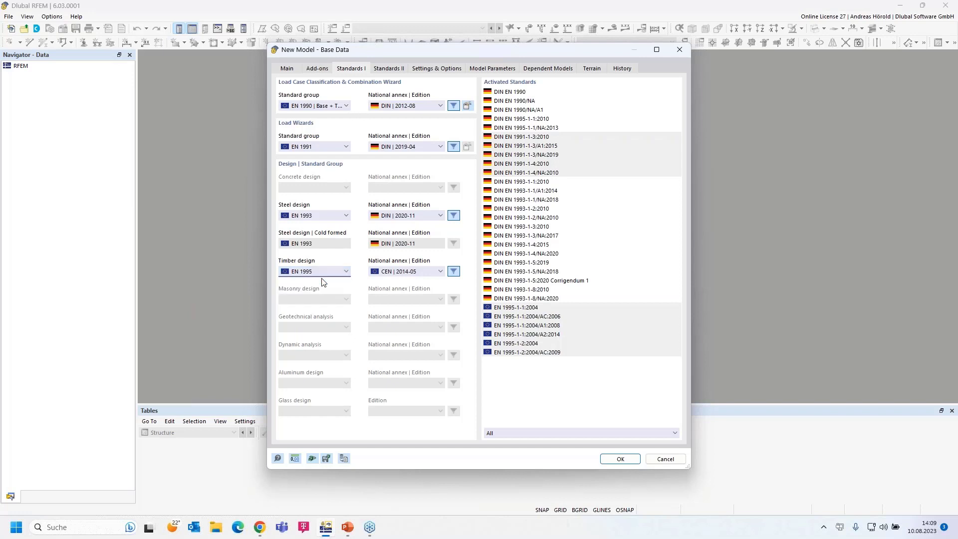
left_click(416, 270)
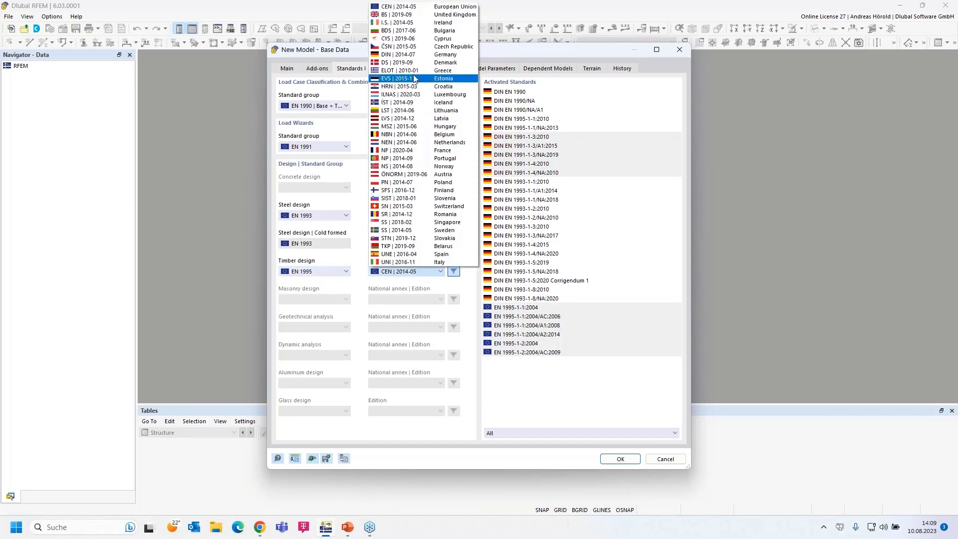
left_click(418, 55)
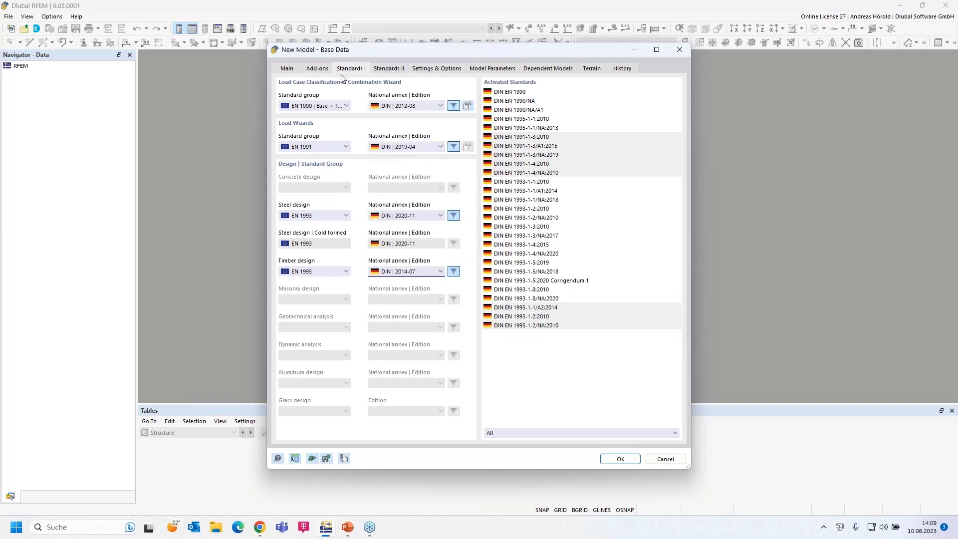
left_click(389, 69)
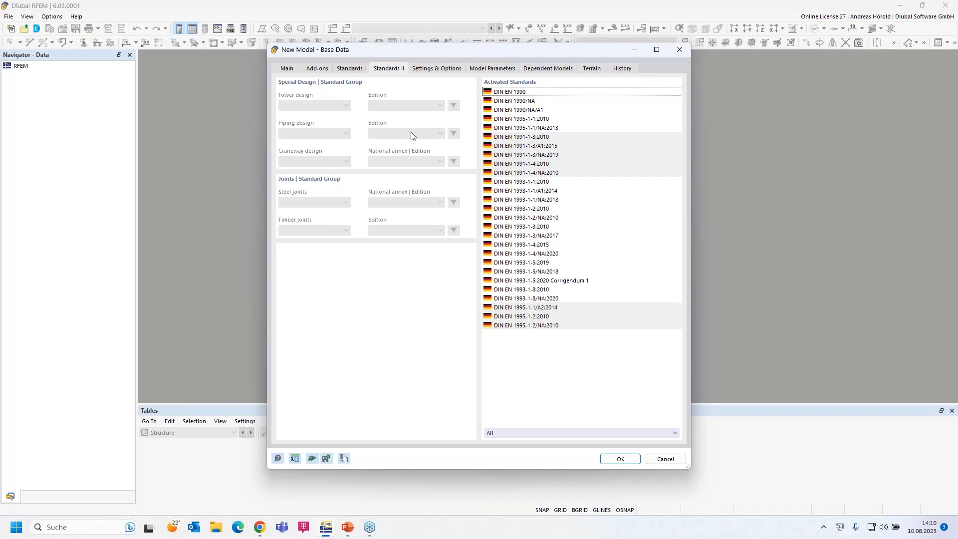
Enable Member Representatives and Member Set Representatives under Settings & Options.
left_click(437, 69)
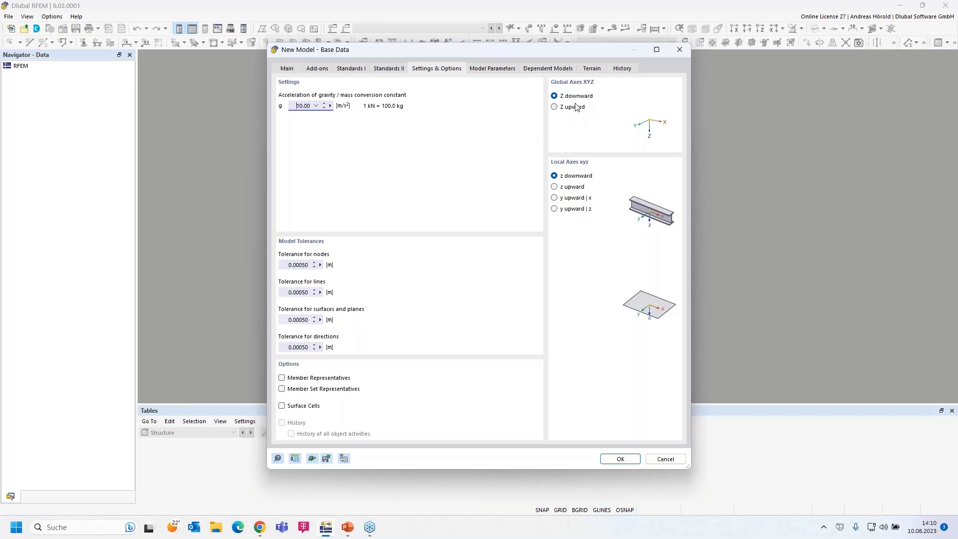
left_click(282, 378)
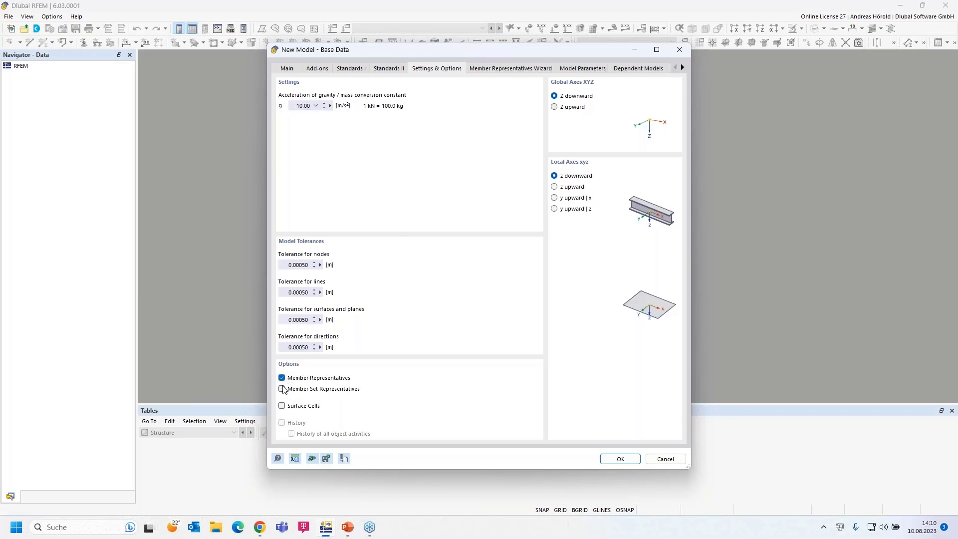
left_click(282, 389)
Review the member and member set representative wizards, including Timber Design Properties, ending on Model Parameters.
left_click(491, 69)
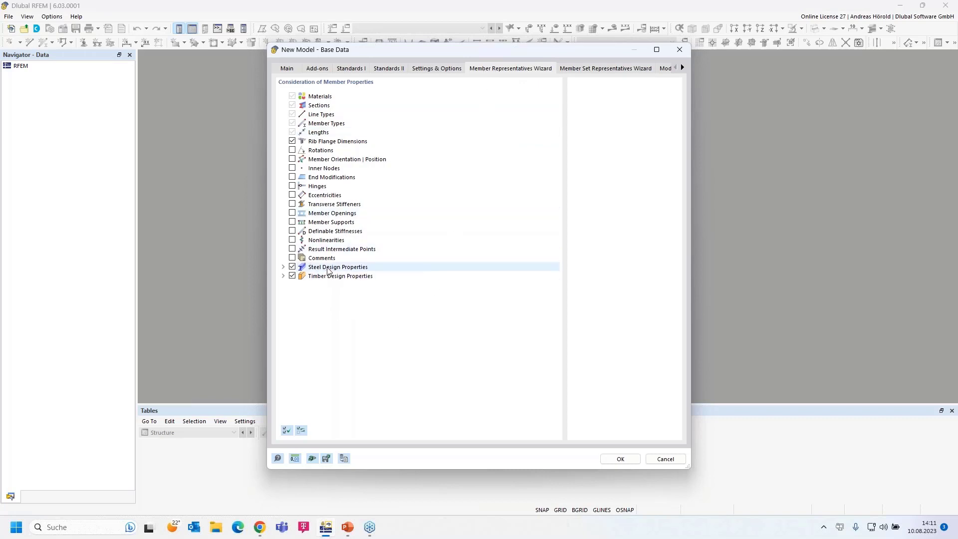
left_click(282, 275)
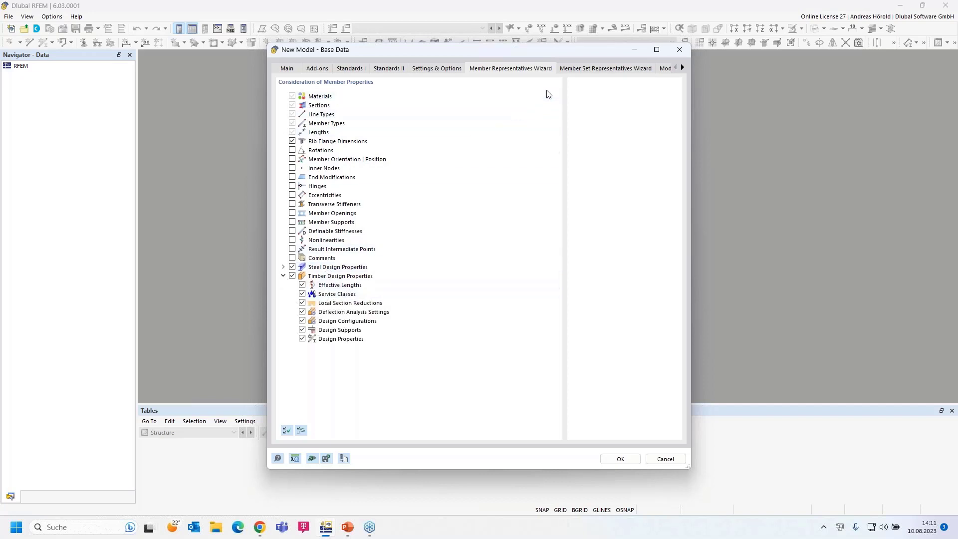
left_click(582, 69)
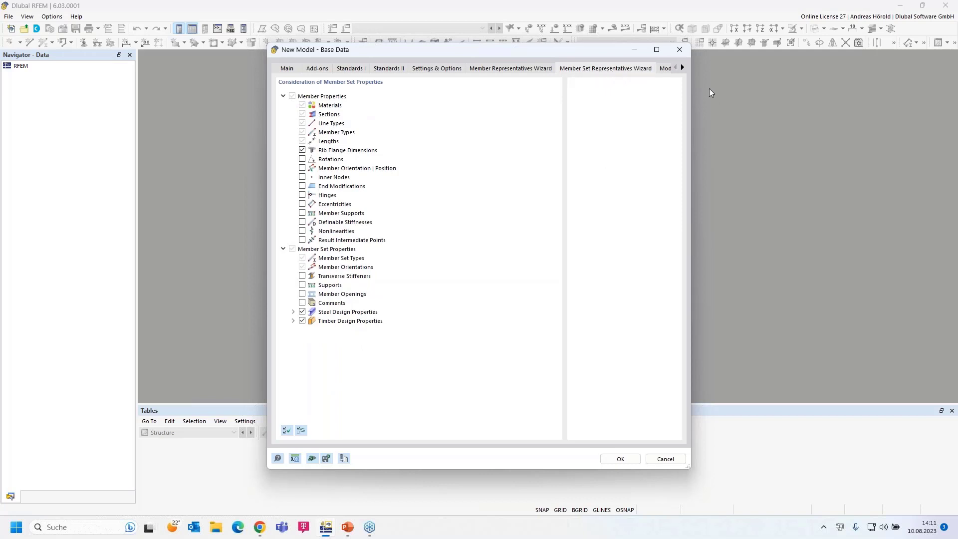
left_click(683, 68)
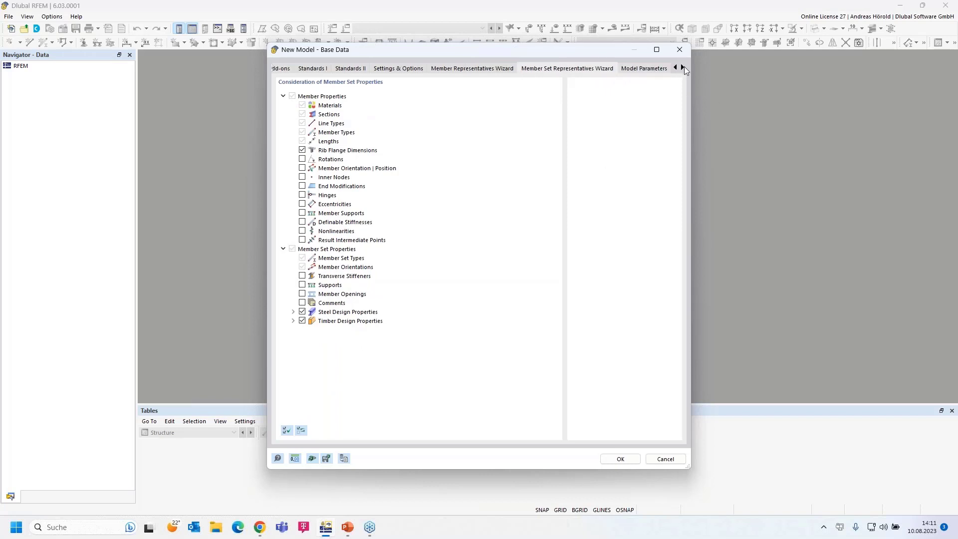
left_click(682, 68)
left_click(682, 67)
left_click(682, 68)
left_click(524, 69)
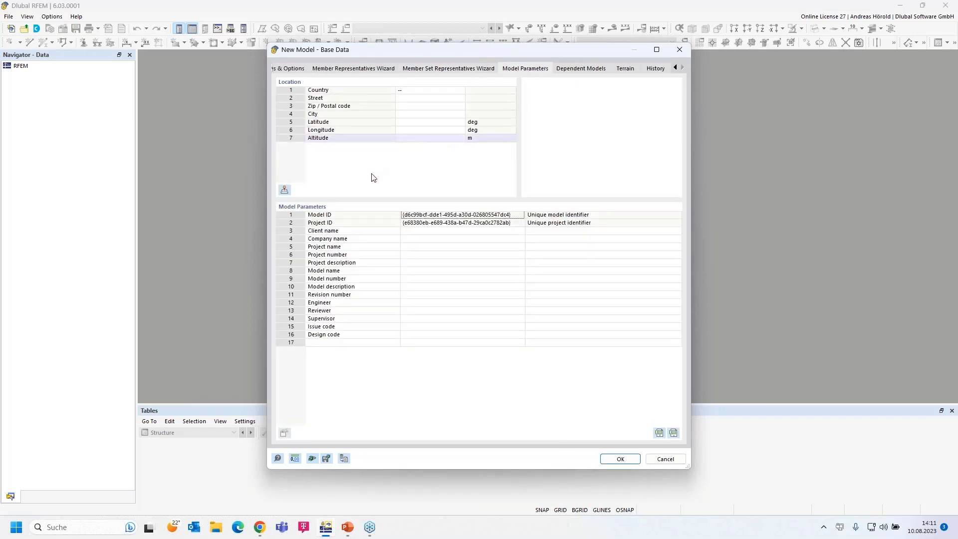
Check the parameters, dependent models and history, leave terrain as '--', and confirm the base data.
left_click(429, 239)
left_click(424, 247)
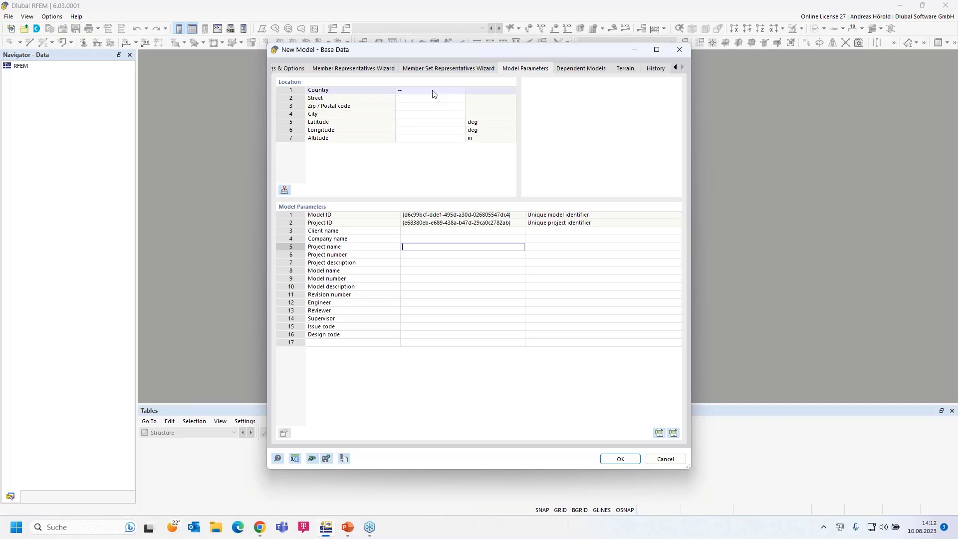
left_click(585, 71)
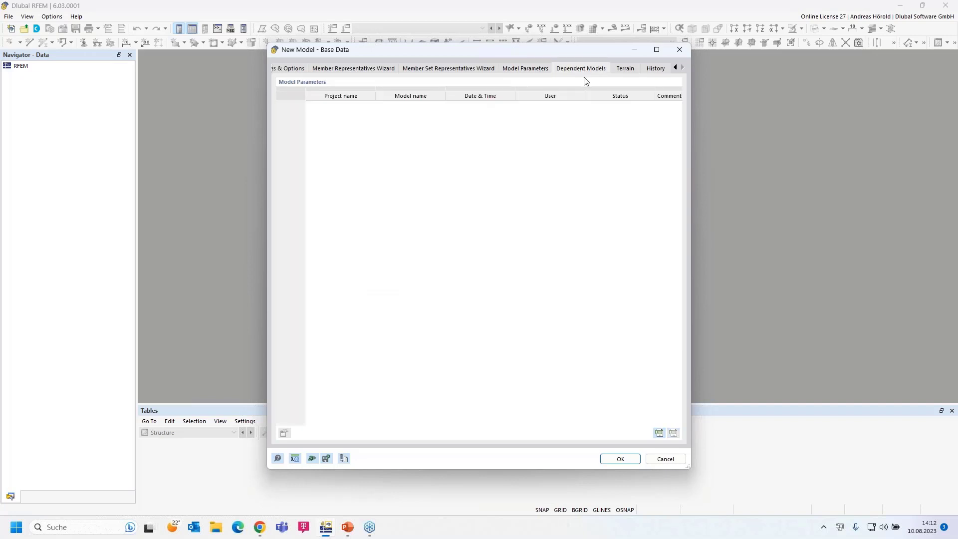
left_click(625, 69)
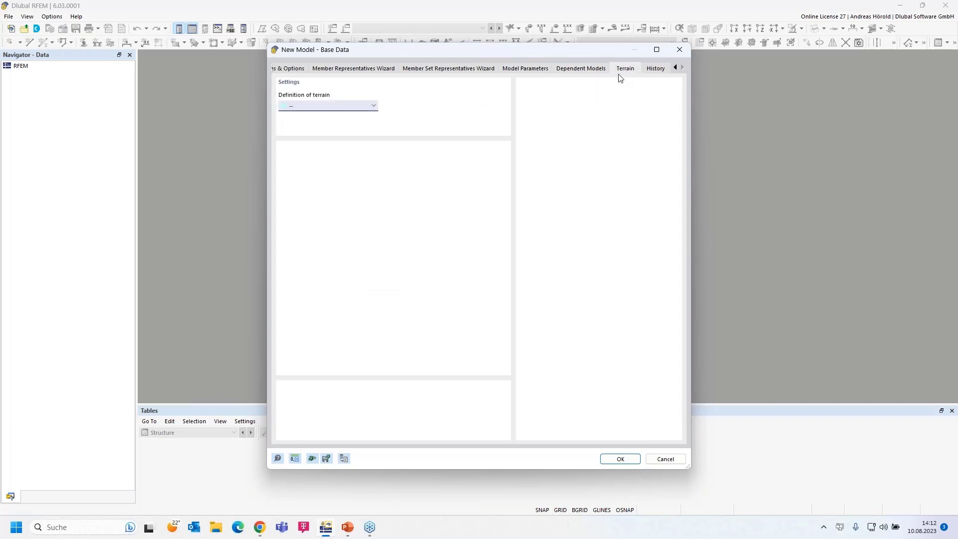
left_click(372, 106)
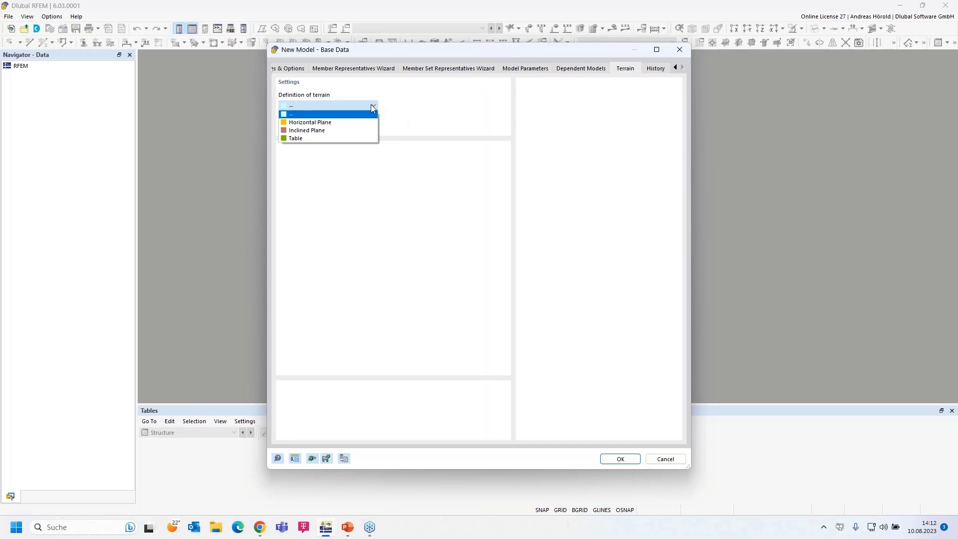
left_click(371, 105)
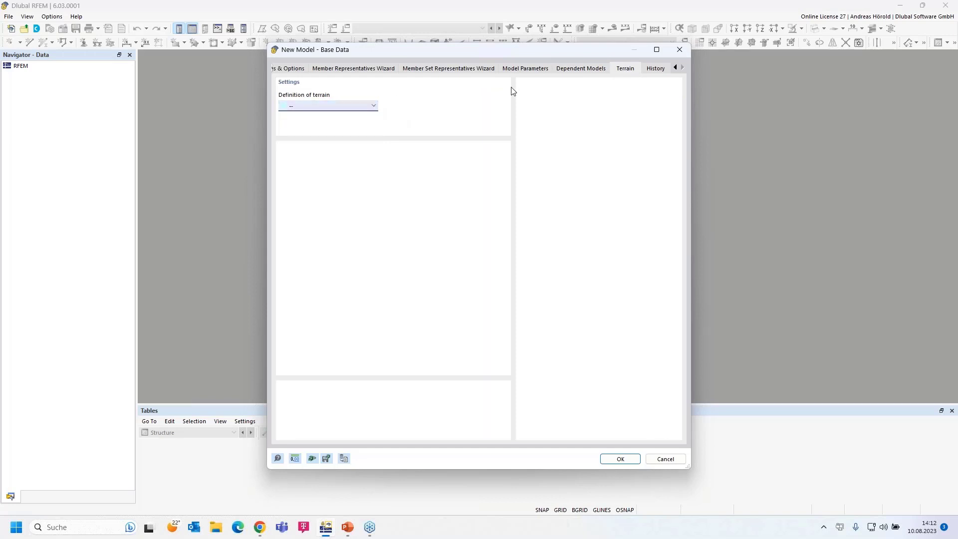
left_click(655, 70)
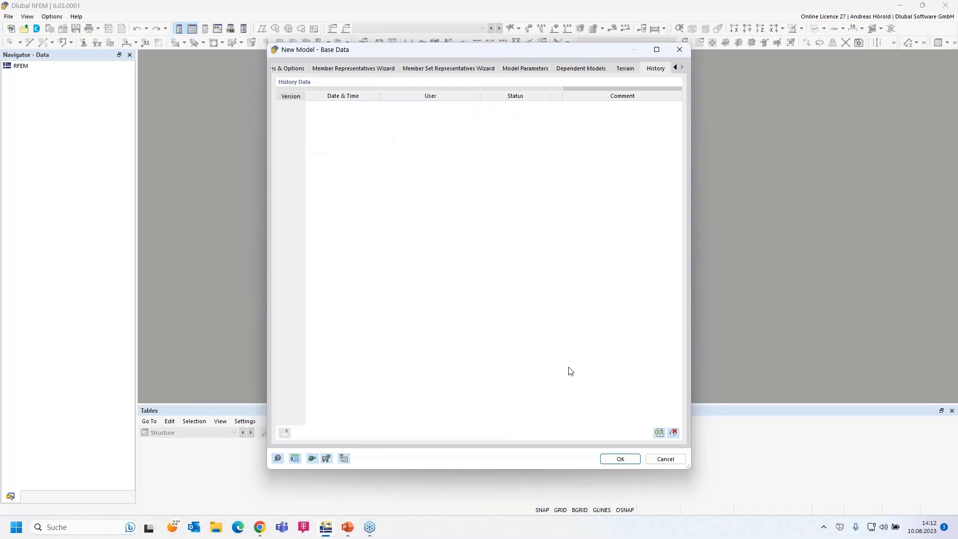
left_click(620, 459)
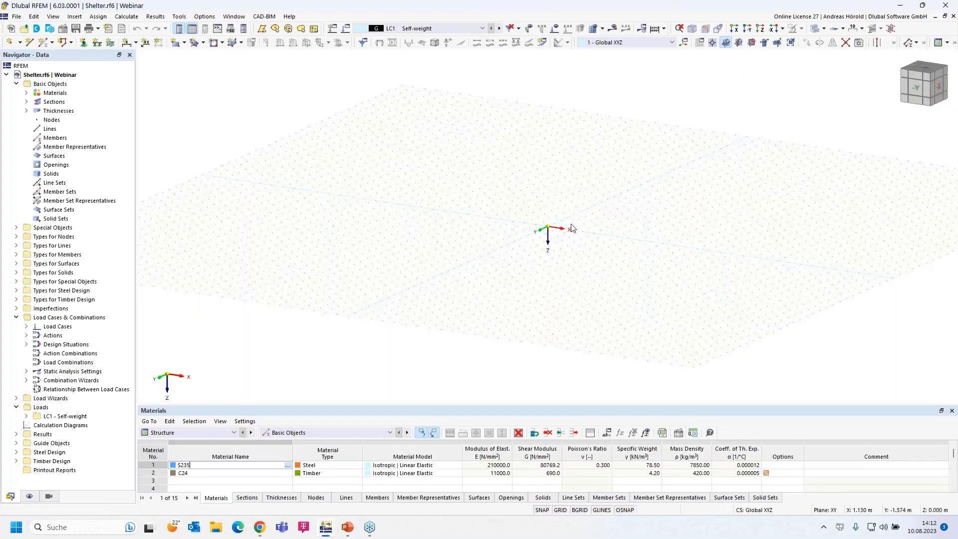
Pan across the empty Shelter model grid and launch the Dlubal Center.
scroll(571, 224, "up", 1)
middle_click_drag(546, 235, 456, 307)
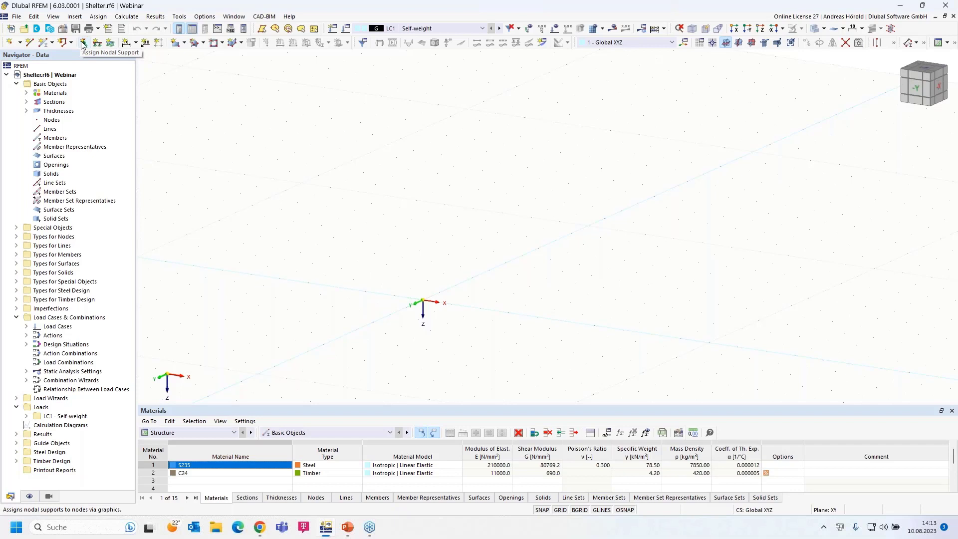
left_click(37, 28)
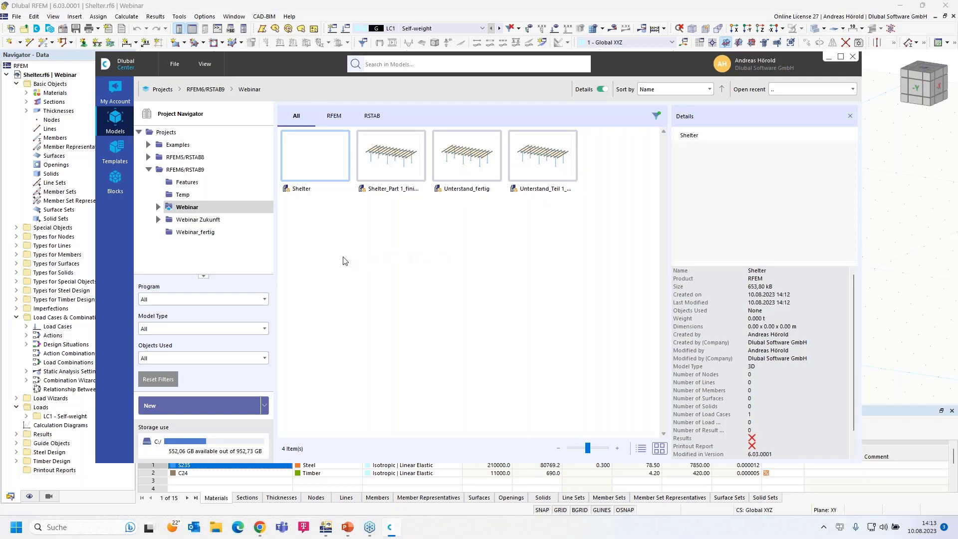
Browse Webinar_fertig and the Concrete, Construction Stages and Dynamic Analysis examples, then view My Account.
left_click(192, 233)
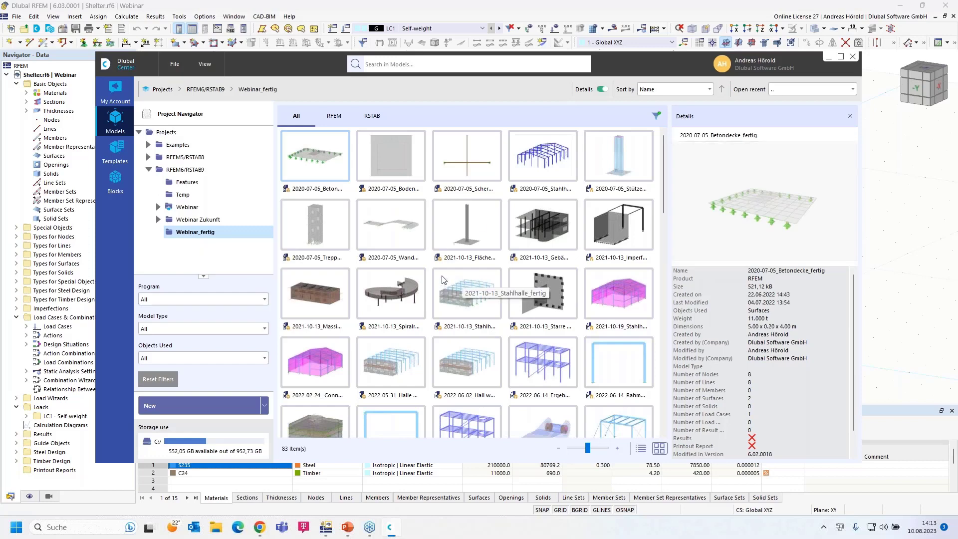
left_click(148, 145)
left_click(202, 158)
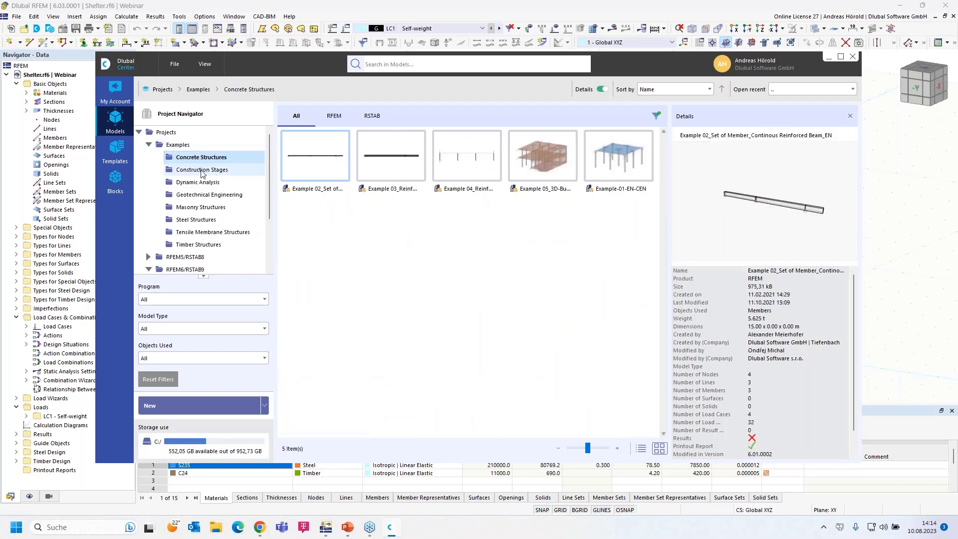
left_click(202, 170)
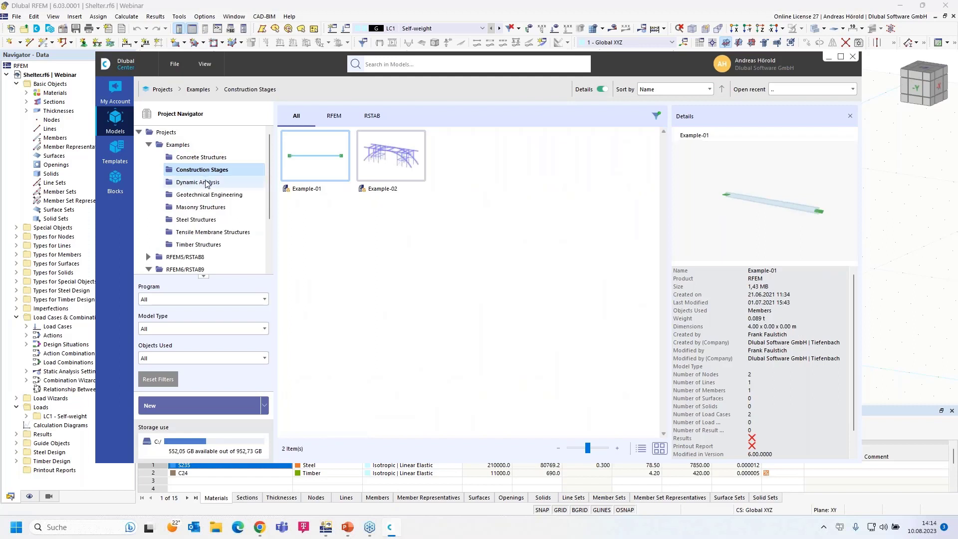
left_click(206, 183)
left_click_drag(821, 221, 769, 221)
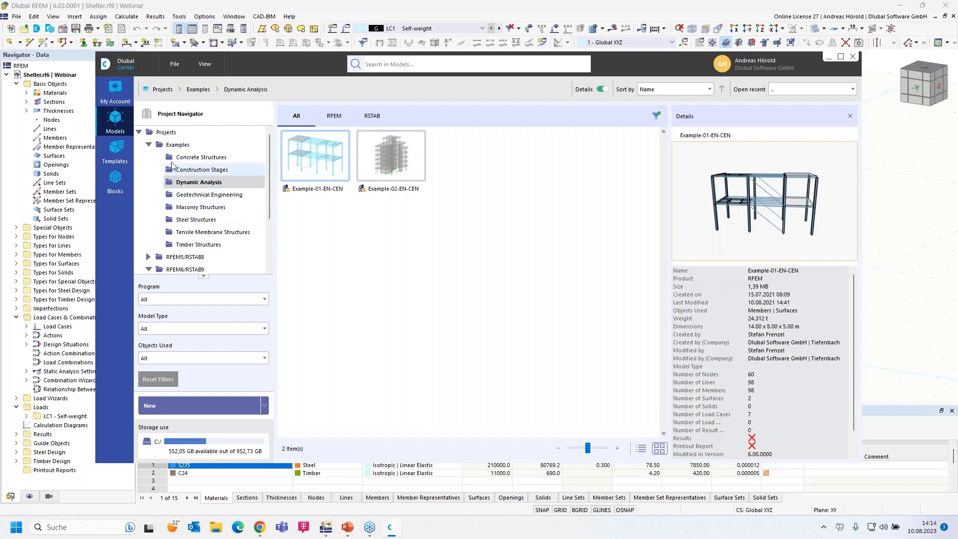
left_click(115, 88)
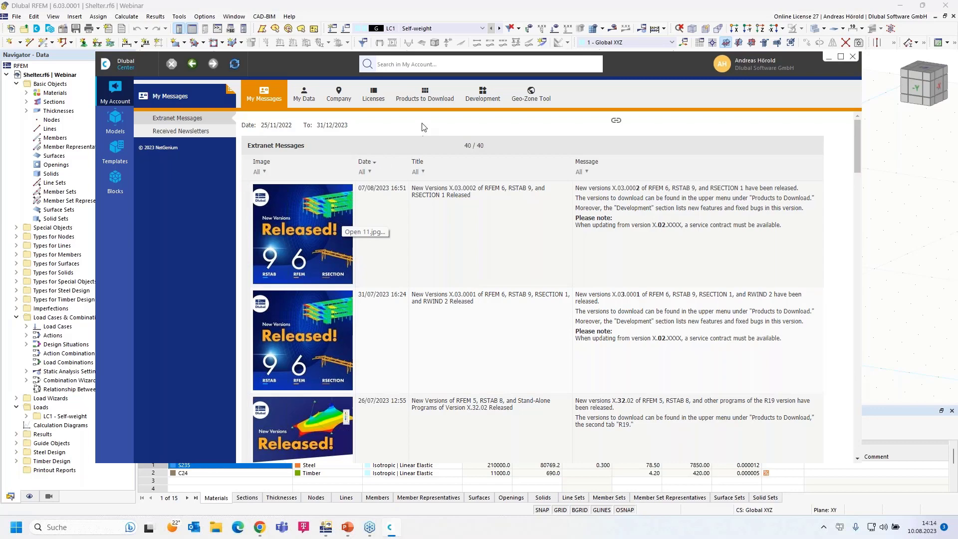
Look through My Data, Company, and the R19 and R20 downloads, then view Development.
left_click(305, 93)
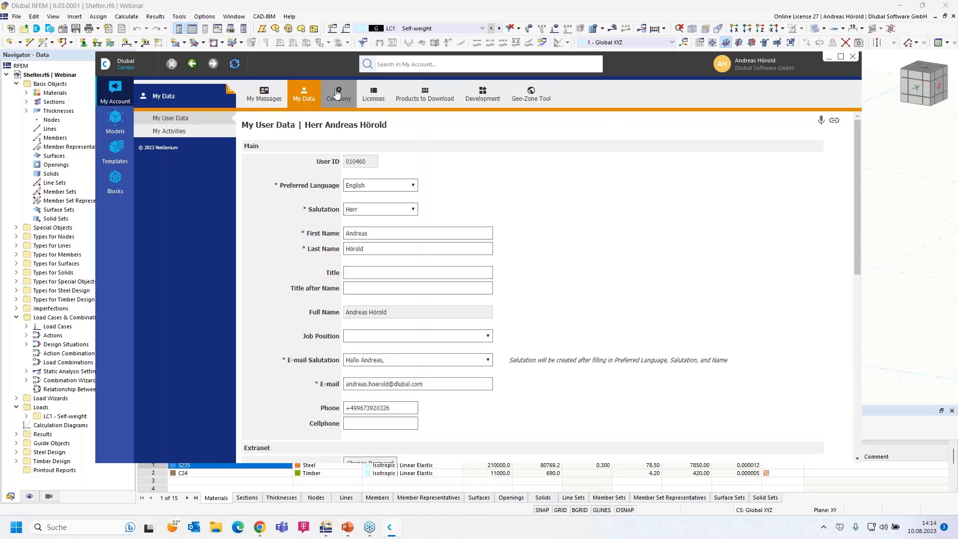
left_click(337, 93)
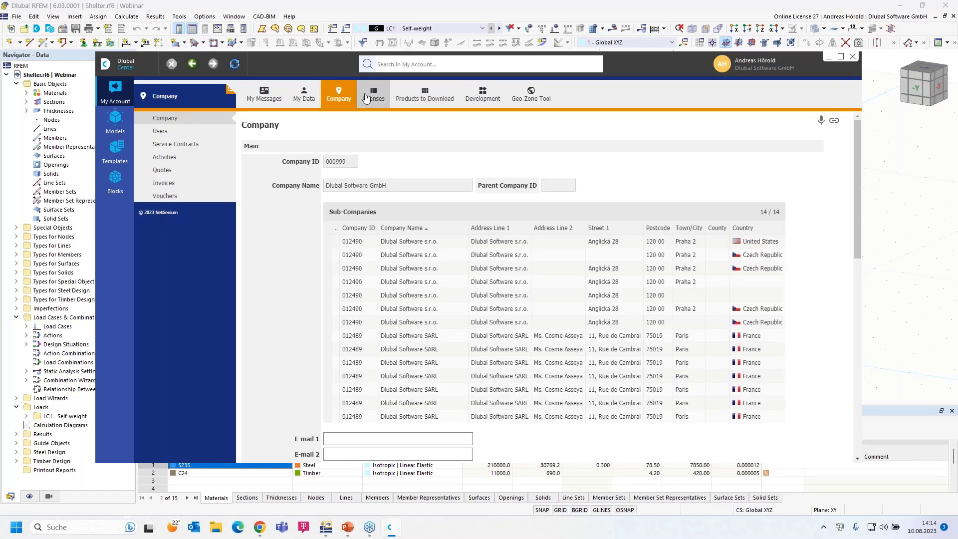
left_click(424, 96)
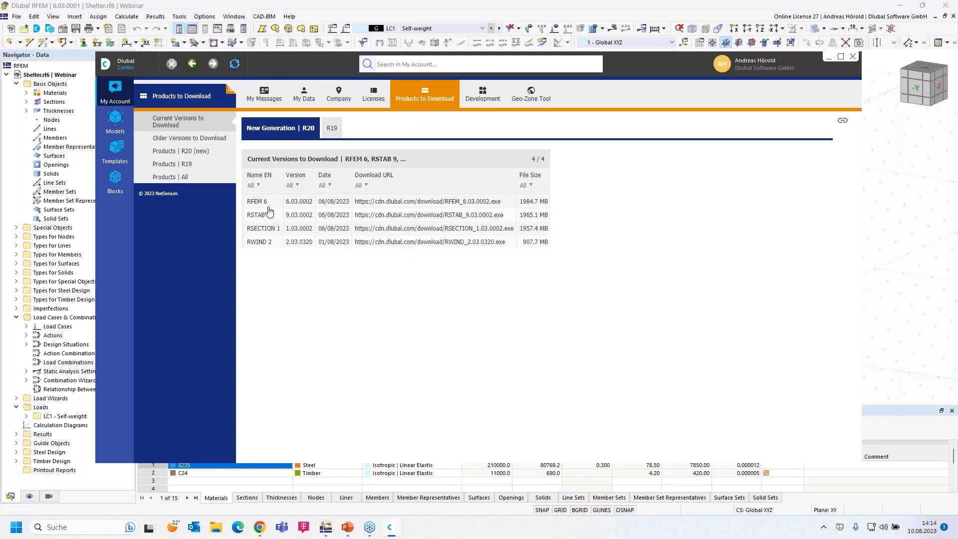
left_click(332, 128)
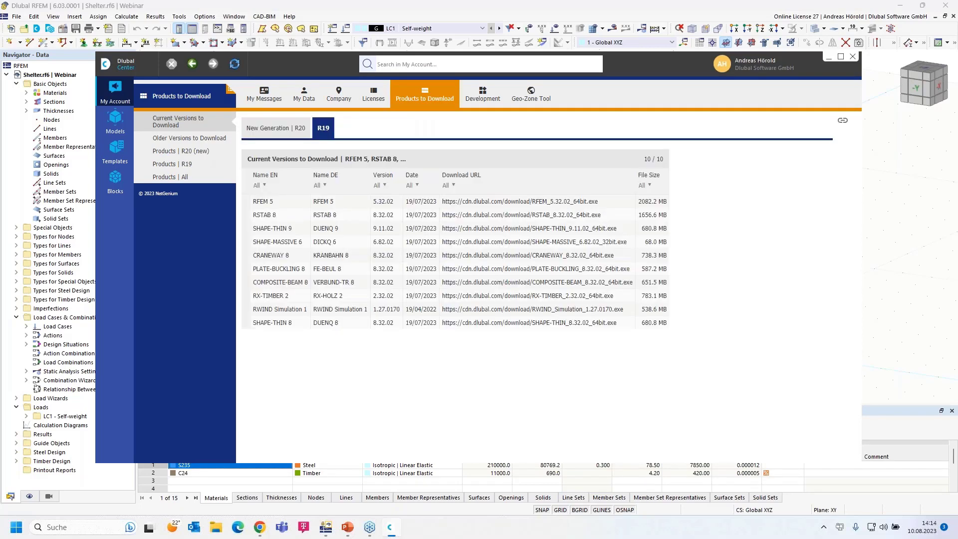
left_click(275, 129)
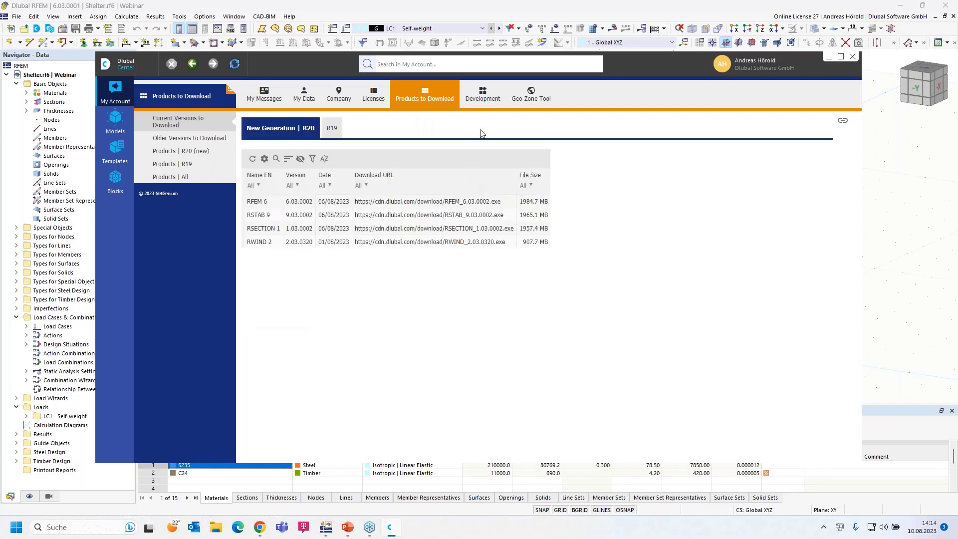
left_click(482, 93)
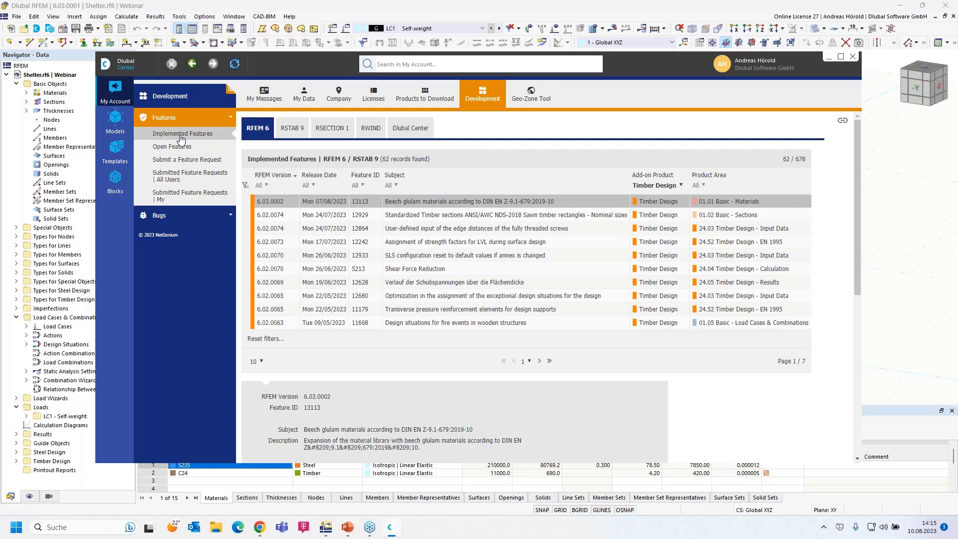
Filter implemented features to Concrete Design, view the feature request form, then open the 0-item Templates folder.
left_click(677, 185)
left_click(658, 197)
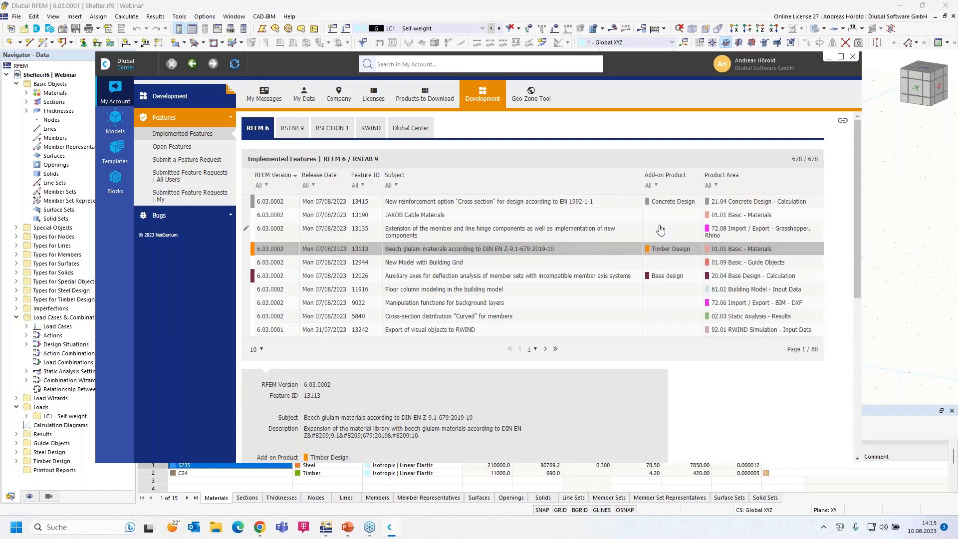
left_click(657, 186)
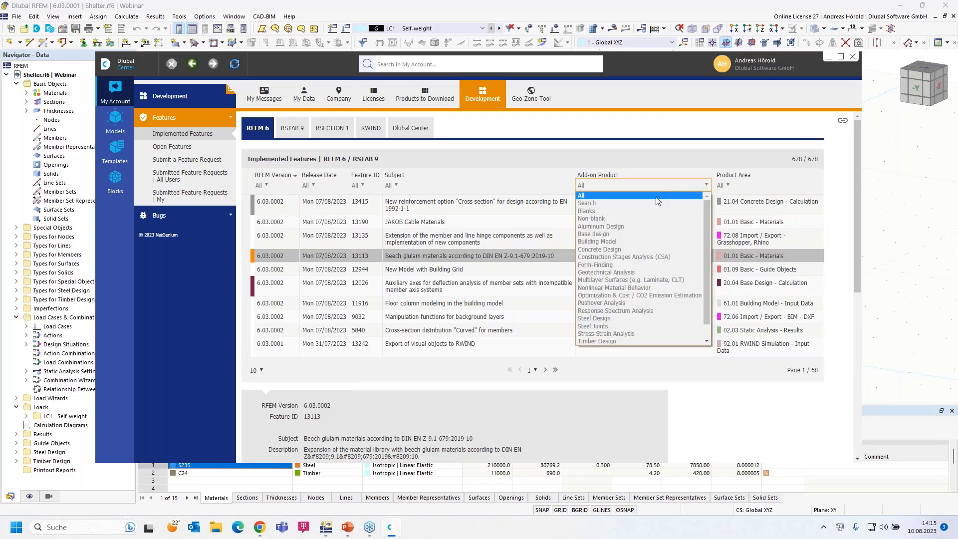
left_click(638, 250)
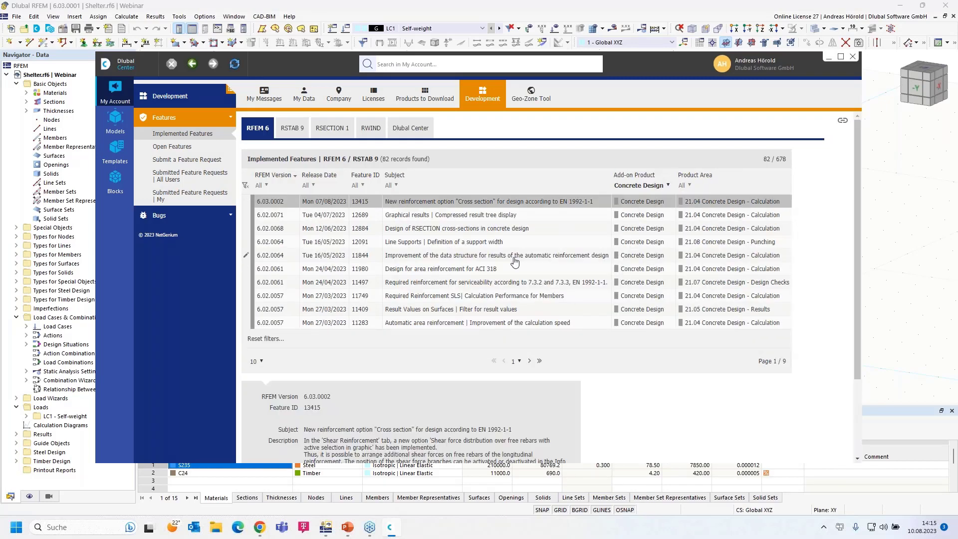
left_click(177, 163)
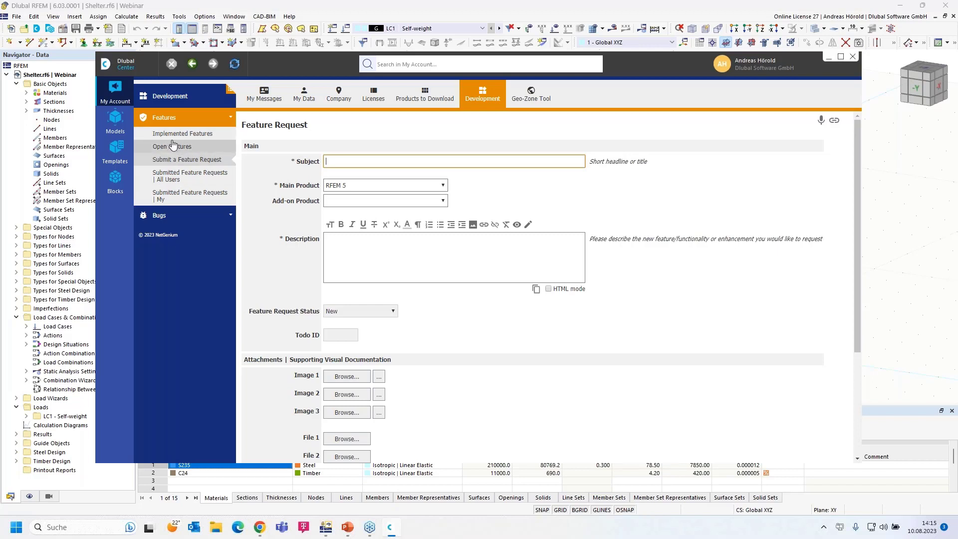
left_click(117, 145)
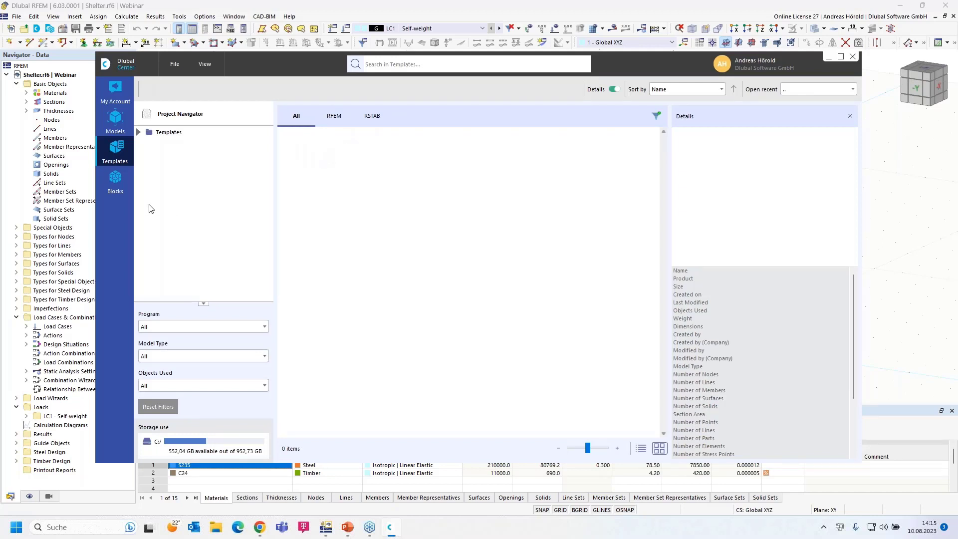
Switch to the Blocks collection and browse the Trusses (2D, 3D) and Tapered Frames blocks.
left_click(114, 180)
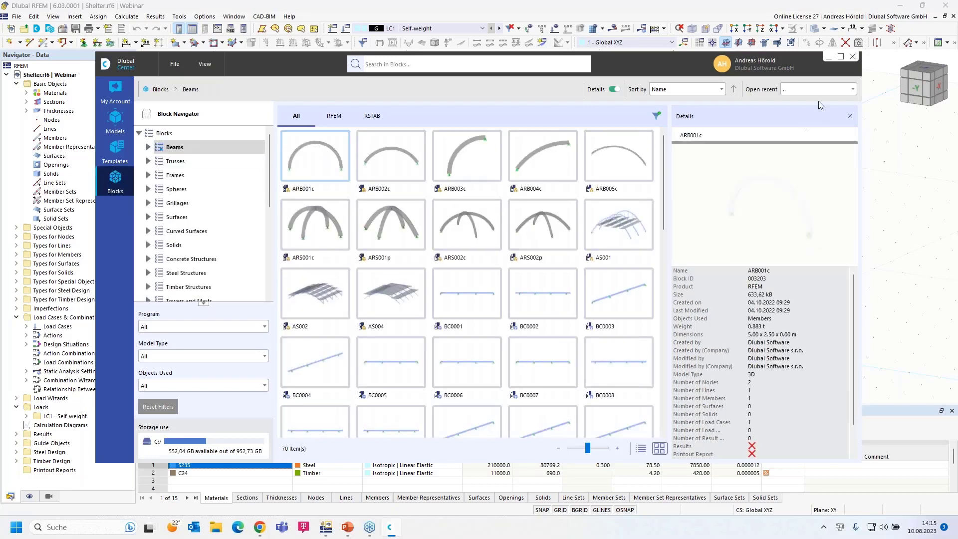
left_click_drag(656, 61, 665, 26)
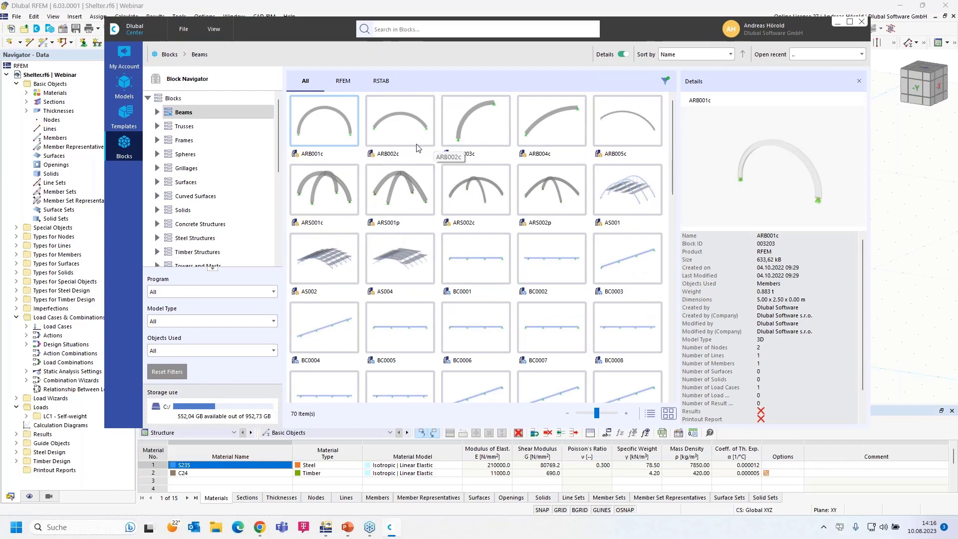
left_click(158, 126)
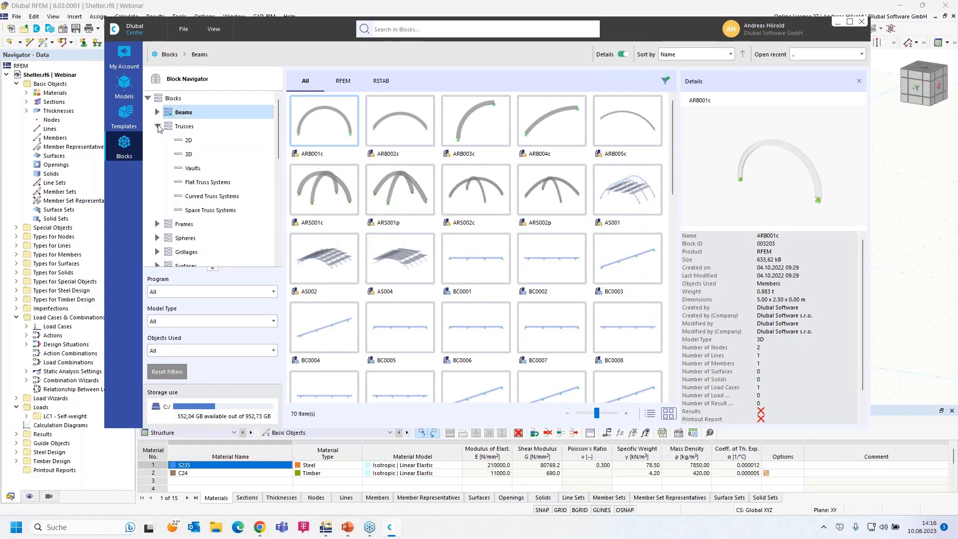
left_click(188, 141)
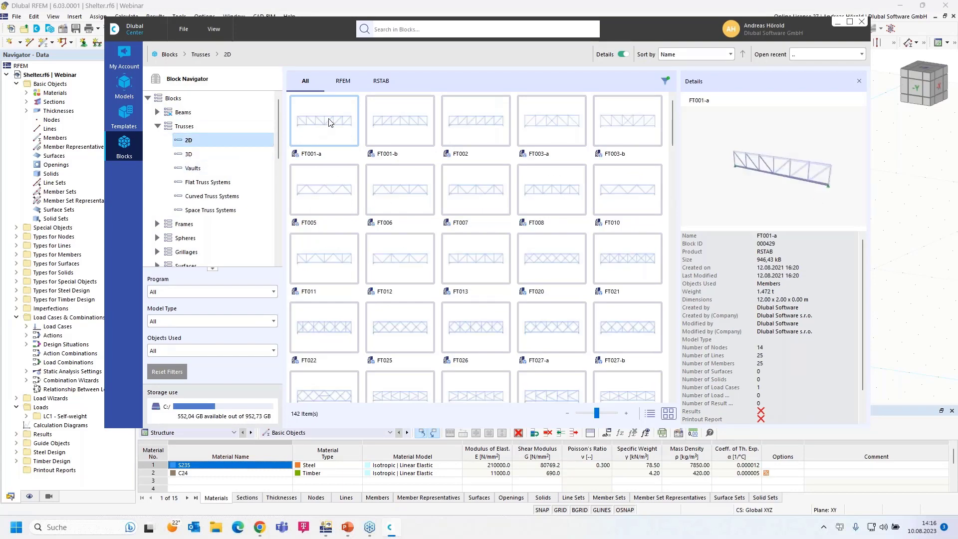
left_click(189, 156)
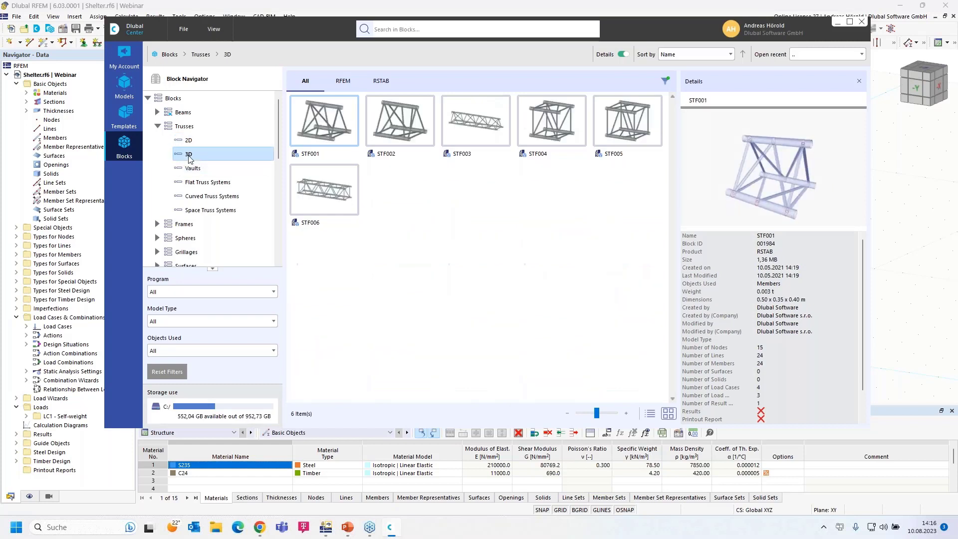
double_click(189, 224)
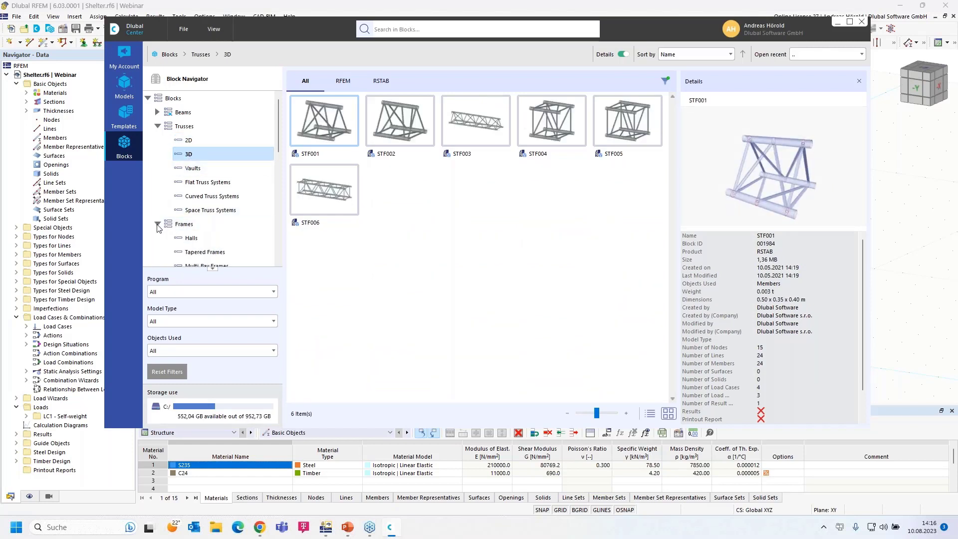
left_click(196, 253)
Browse the steel and concrete stairway structure blocks.
scroll(224, 234, "down", 2)
scroll(224, 235, "down", 1)
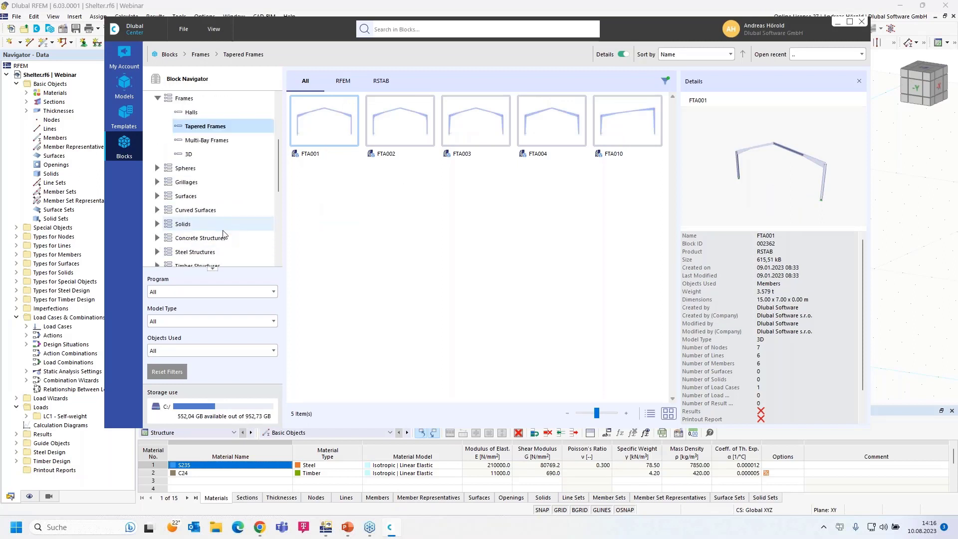
scroll(210, 232, "down", 2)
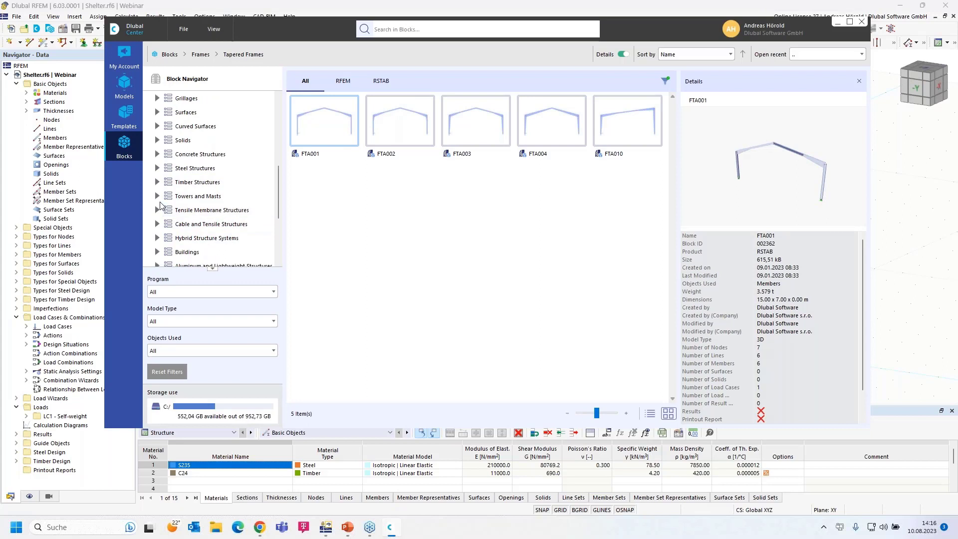
scroll(169, 238, "down", 3)
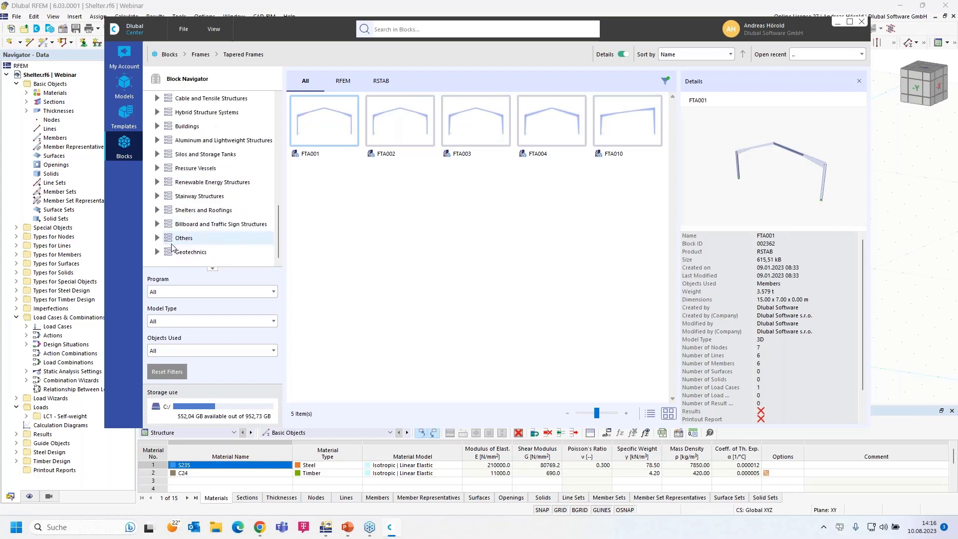
left_click(157, 197)
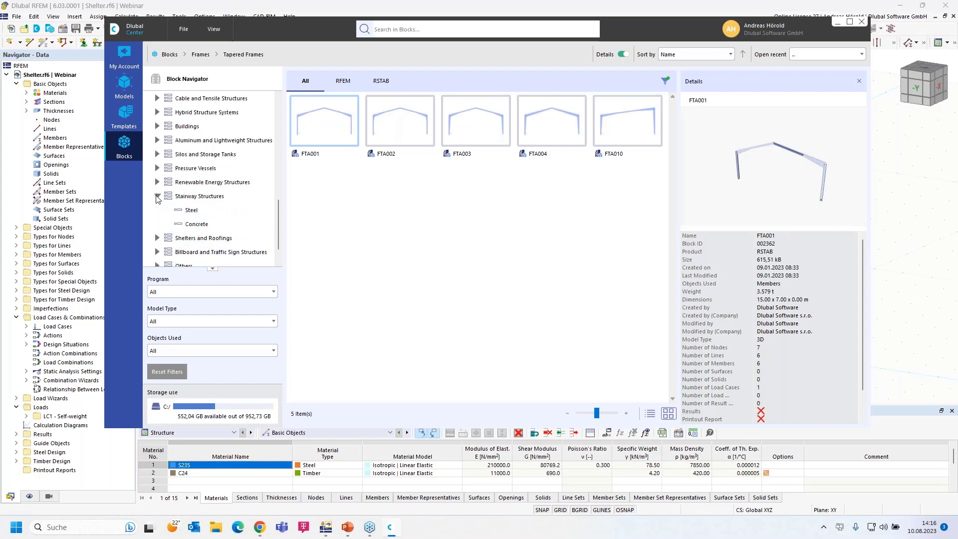
left_click(193, 212)
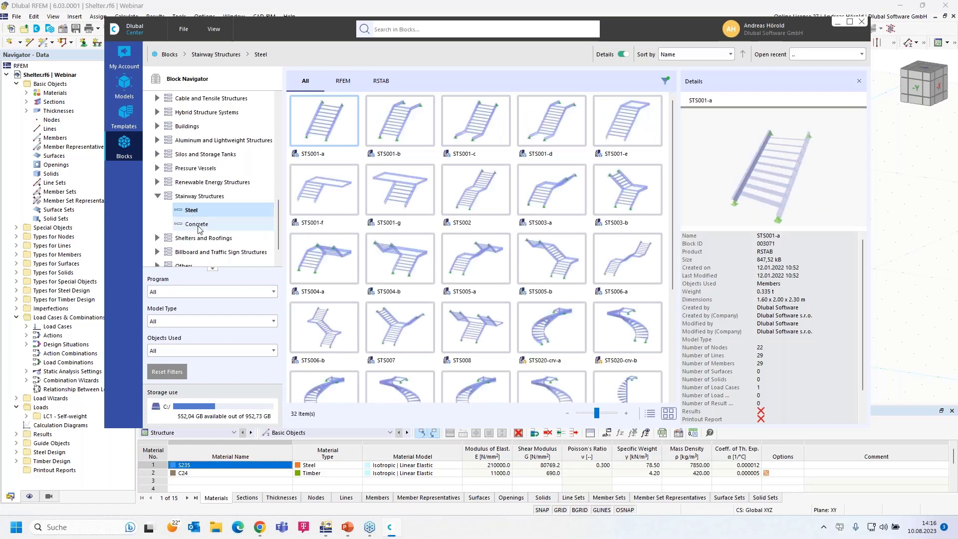
left_click(199, 225)
Return to Trusses > 2D and insert the first truss block, FT001-a.
scroll(199, 225, "down", 1)
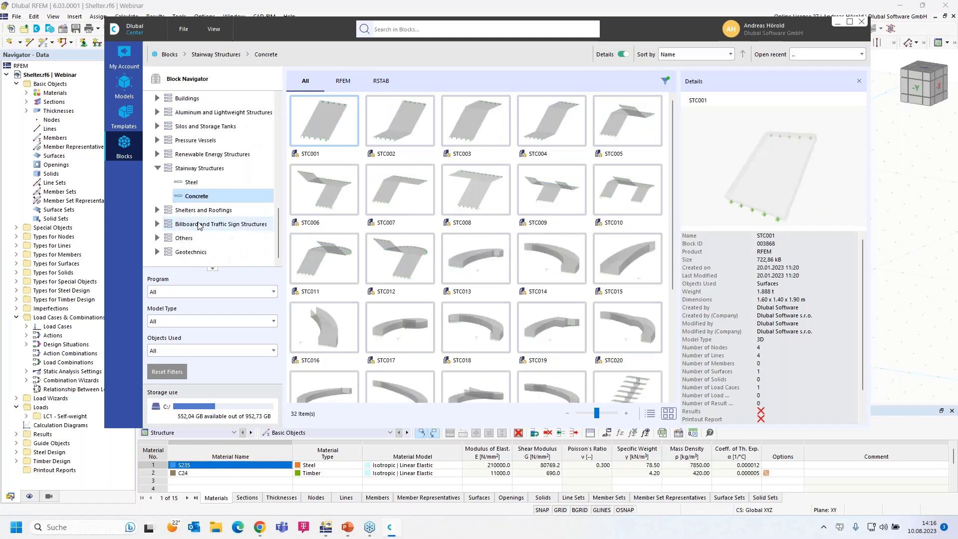
scroll(199, 225, "up", 3)
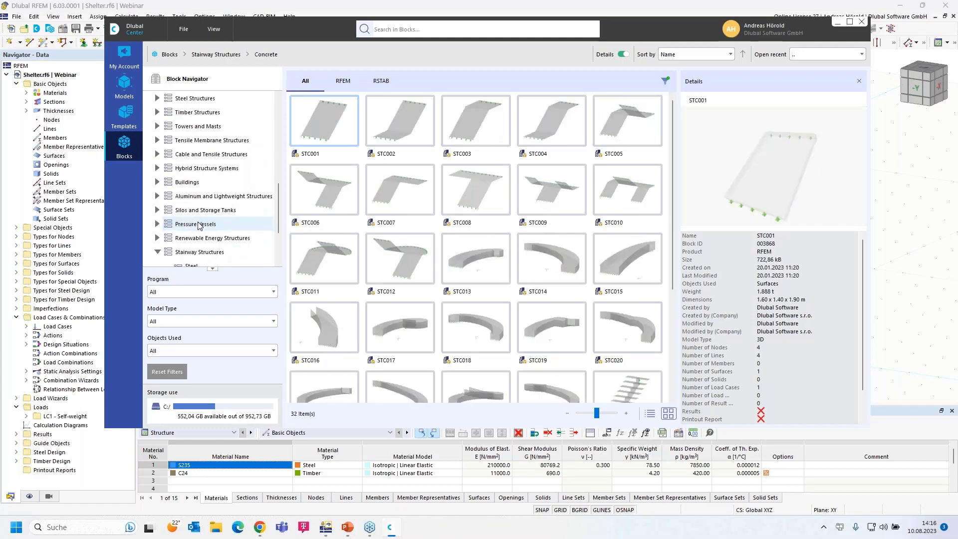
scroll(199, 225, "up", 6)
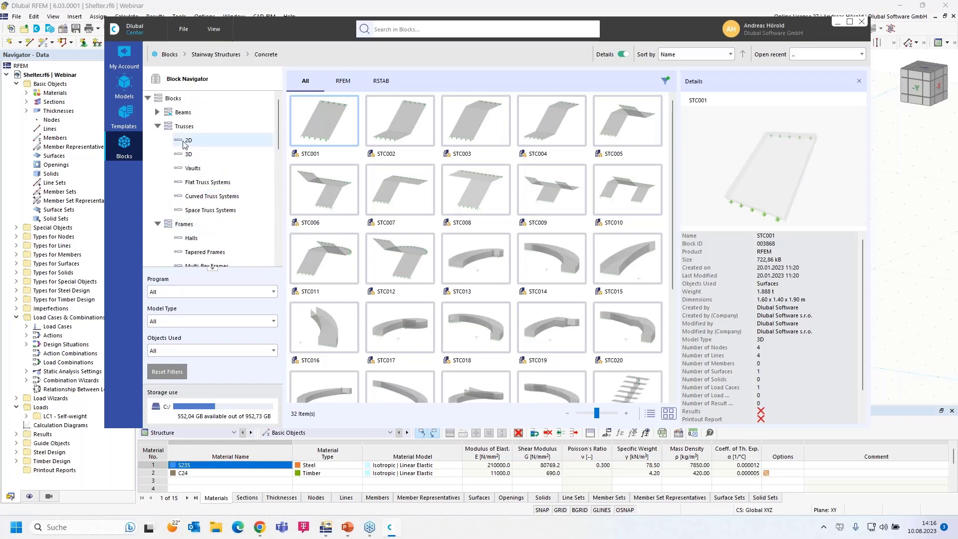
left_click(183, 141)
double_click(332, 123)
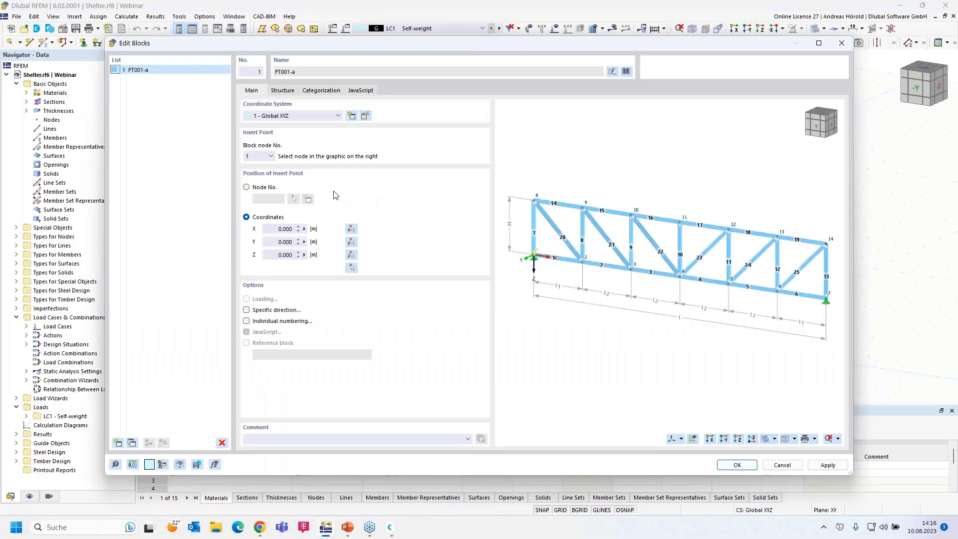
On the Structure tab, set length input to L and L1 with a 20 m total length.
left_click(282, 90)
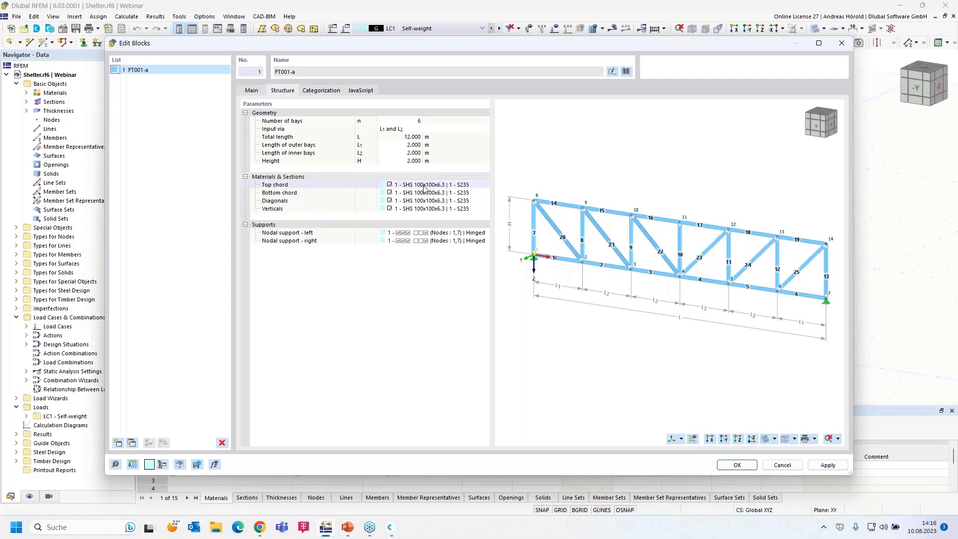
left_click(414, 122)
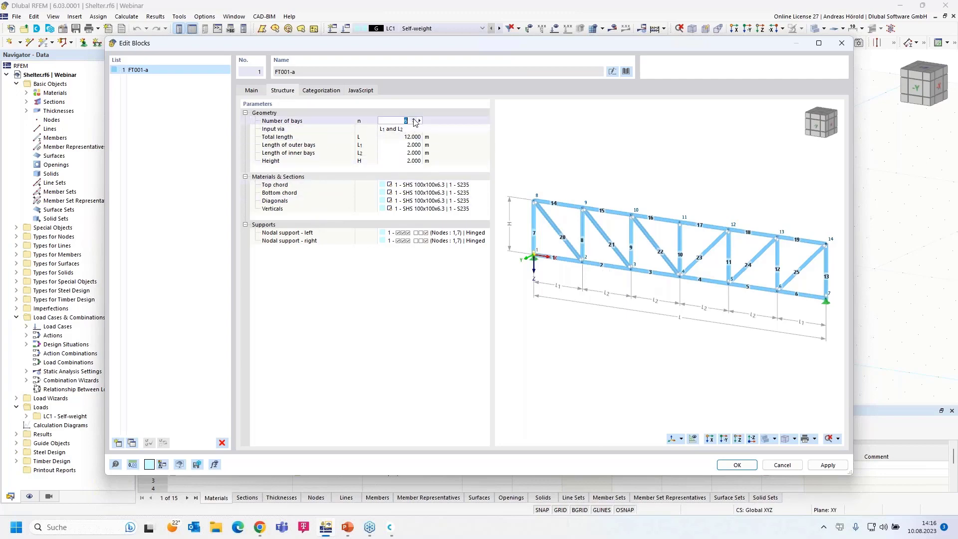
left_click(402, 129)
left_click(401, 129)
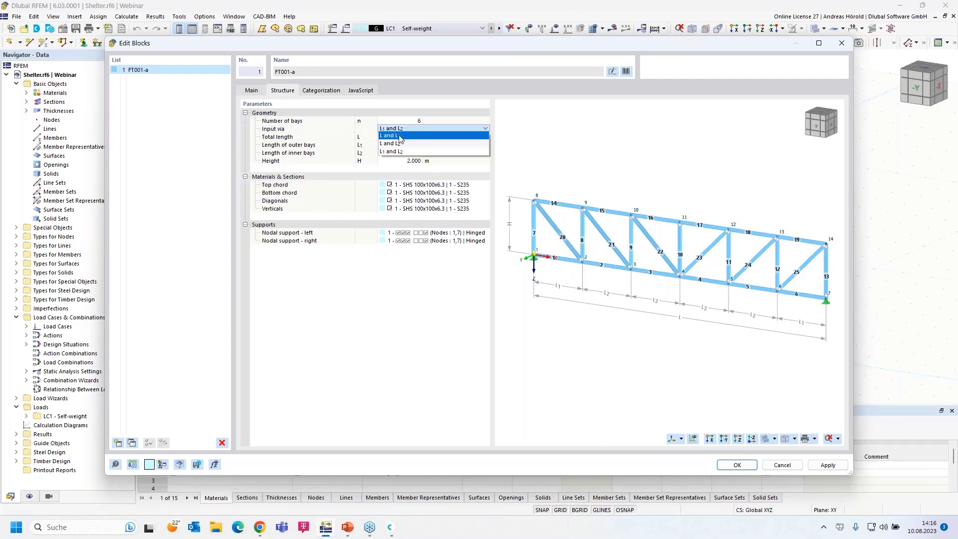
left_click(399, 136)
left_click(413, 136)
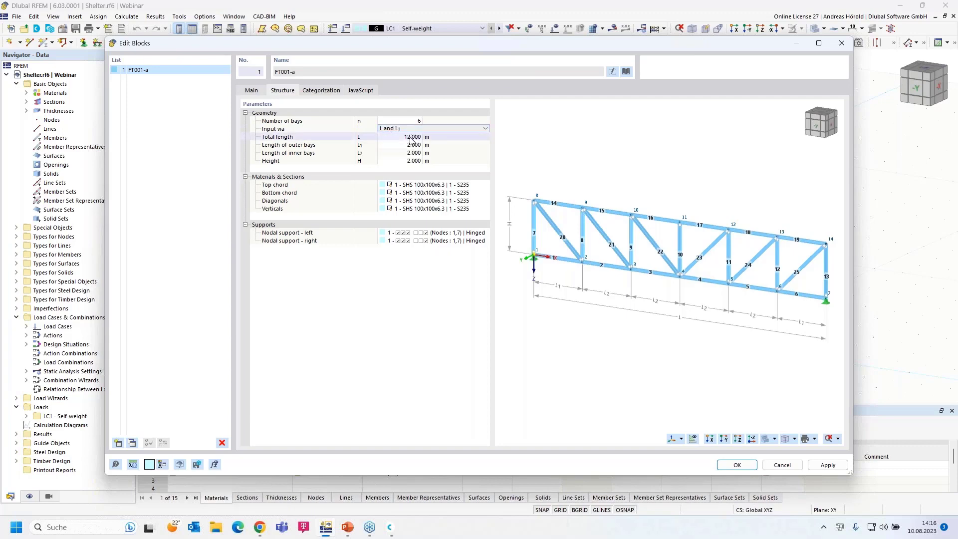
left_click(409, 137)
type("20")
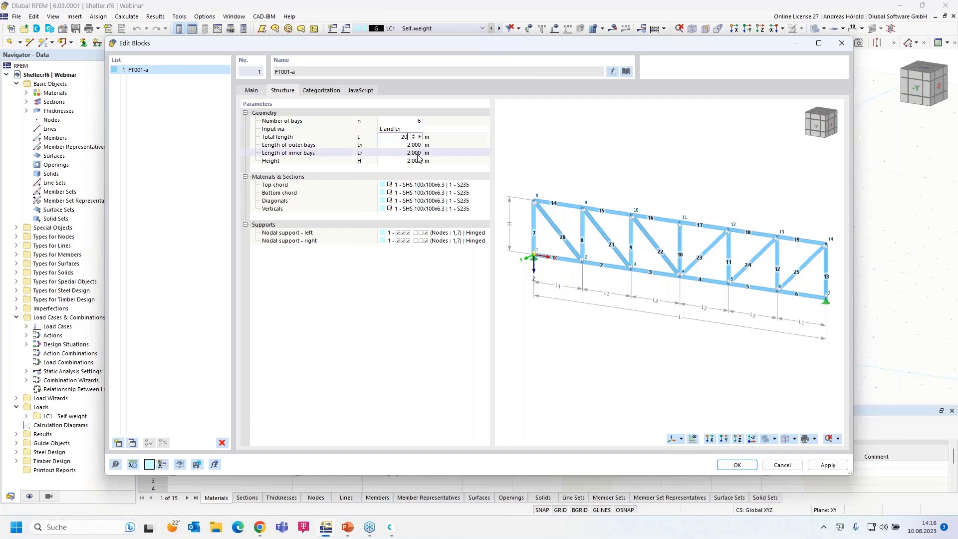
key("Return")
Set the truss height to 3 m, inspect the preview, and cancel without inserting.
left_click(413, 161)
type("3")
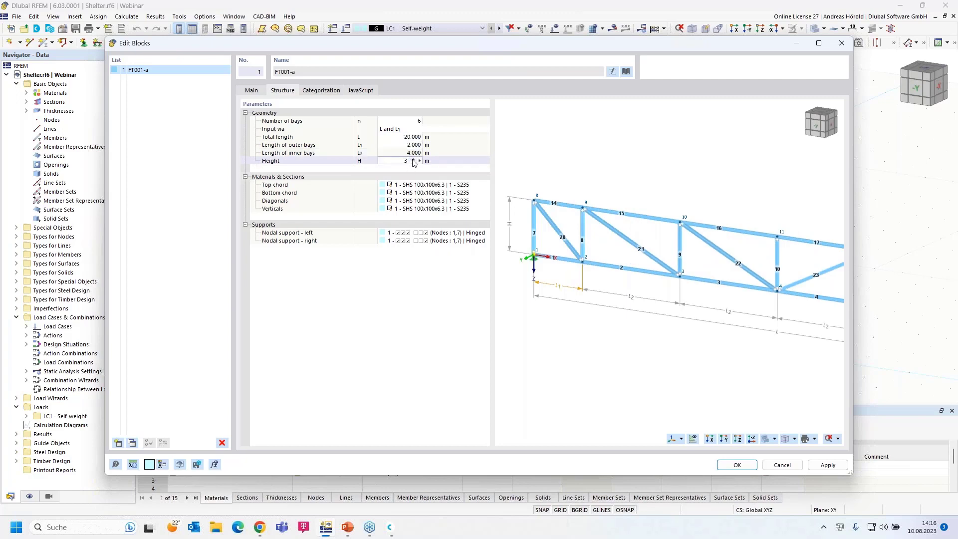
left_click(415, 185)
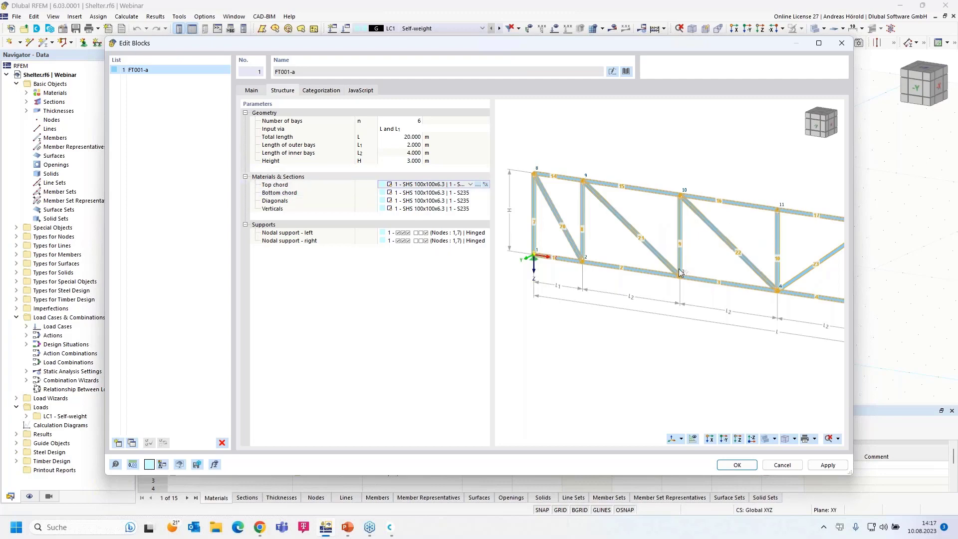
scroll(684, 270, "down", 4)
middle_click_drag(730, 280, 677, 243)
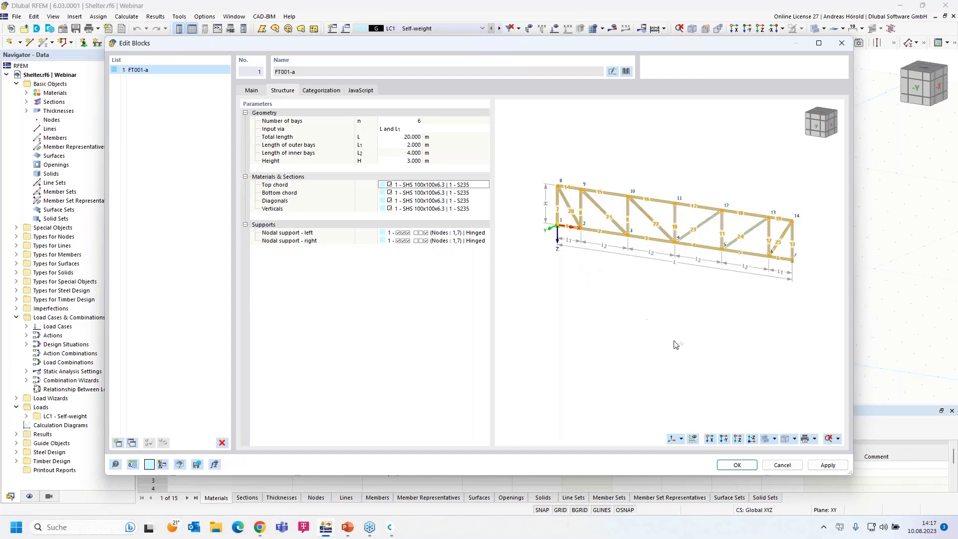
left_click(781, 466)
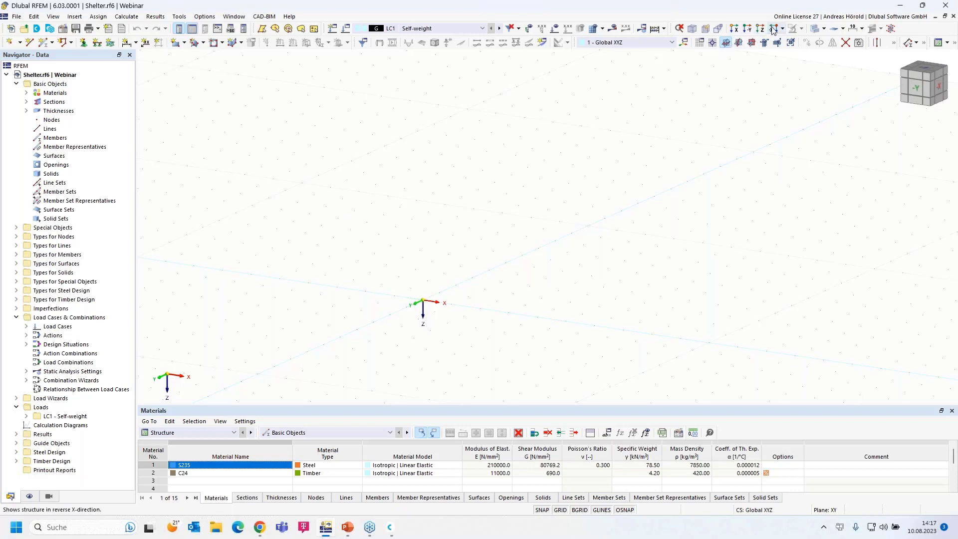
Set XZ as the work plane and view the model along the -Y direction.
left_click(751, 44)
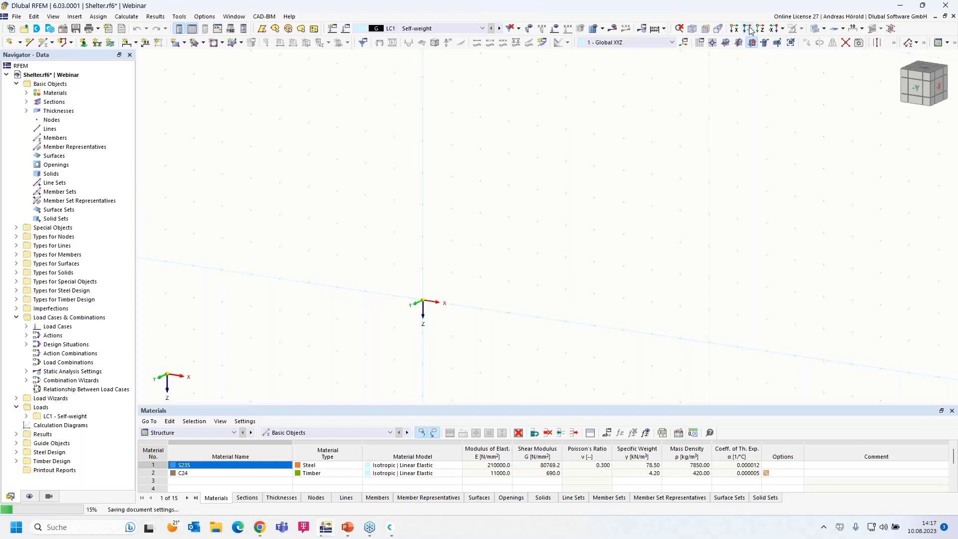
left_click(748, 29)
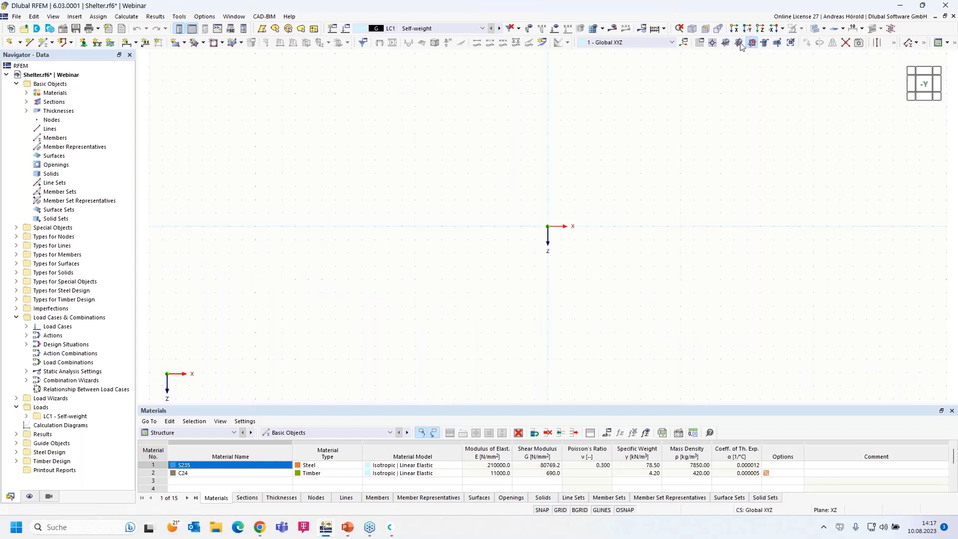
middle_click_drag(590, 195, 526, 259)
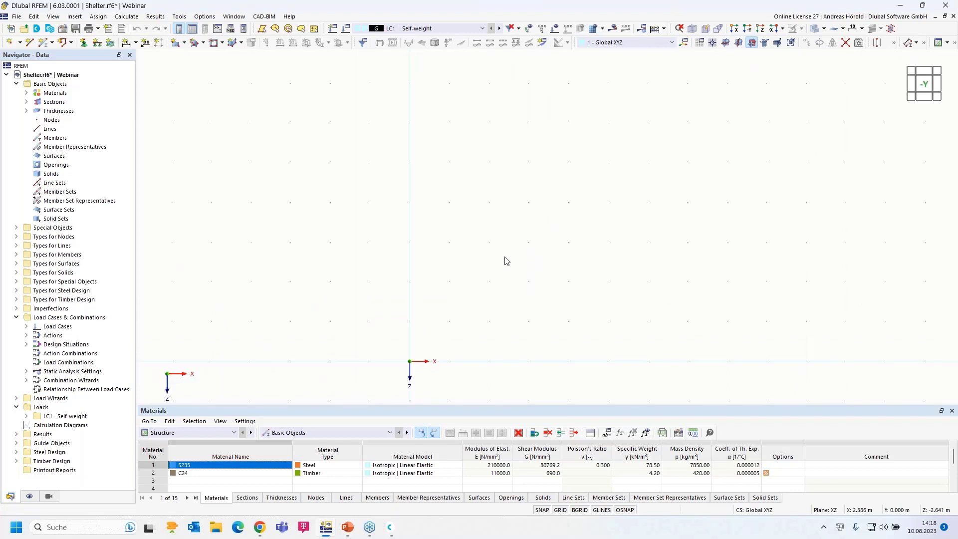
Start new single member 1 and show its SHS 100x100x6.3 S235 section settings.
left_click(42, 43)
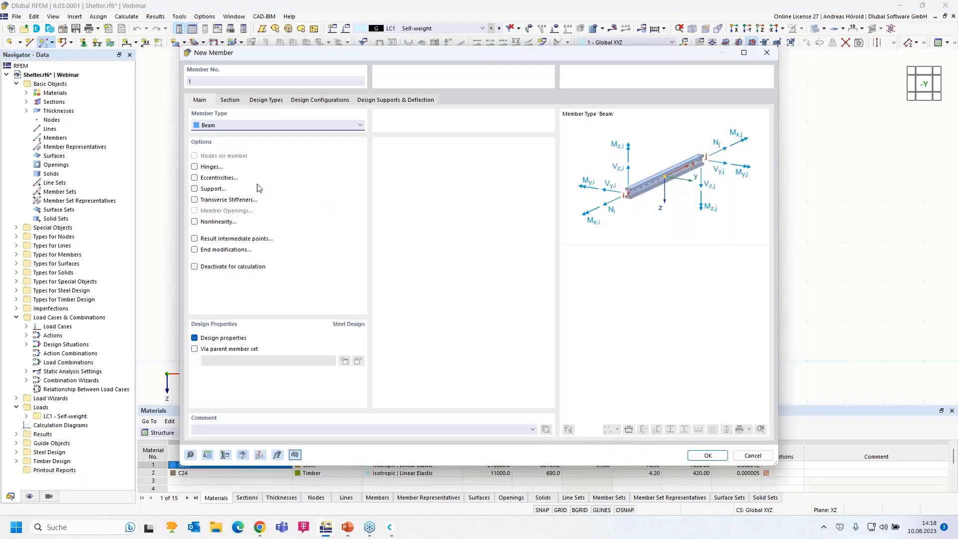
left_click(229, 100)
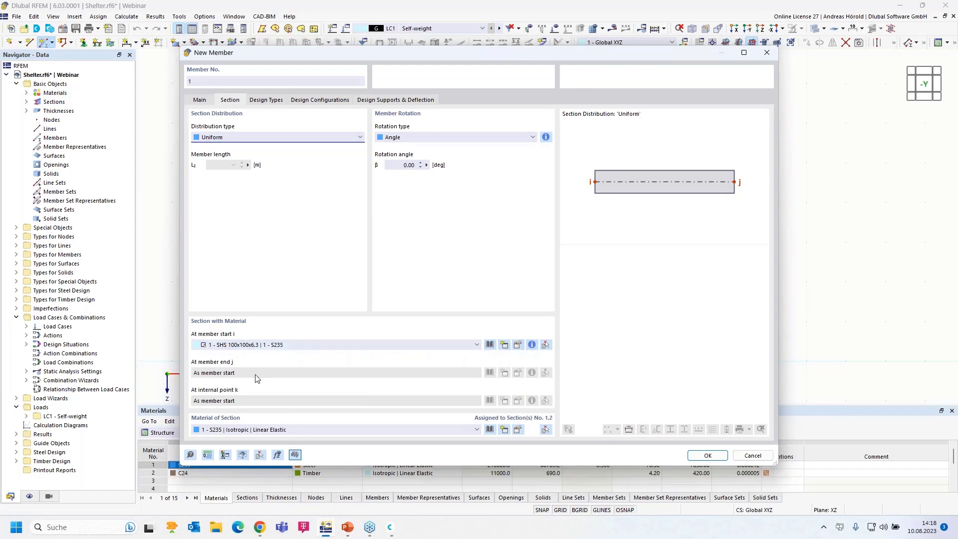
Edit section SHS 100x100x6.3 and open the section library to choose its shape.
left_click(517, 345)
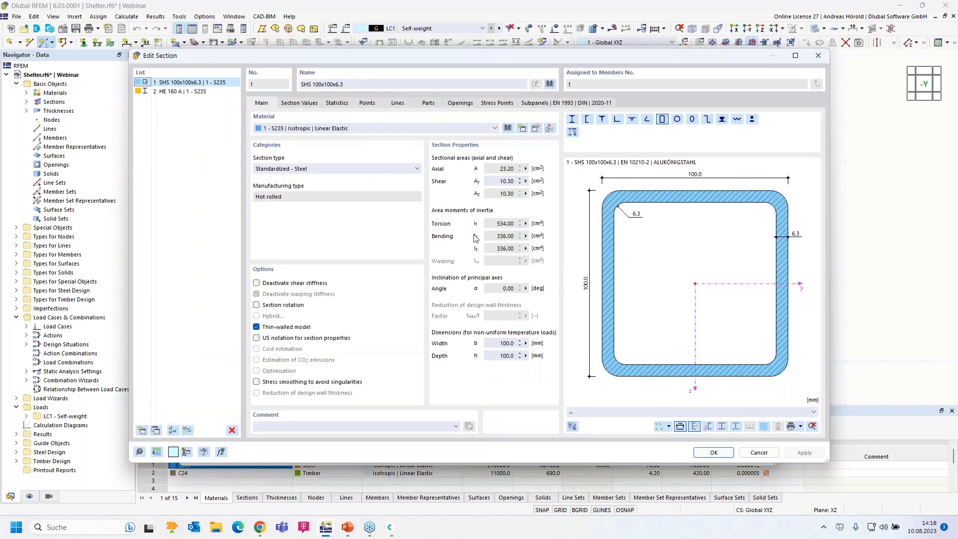
left_click(549, 84)
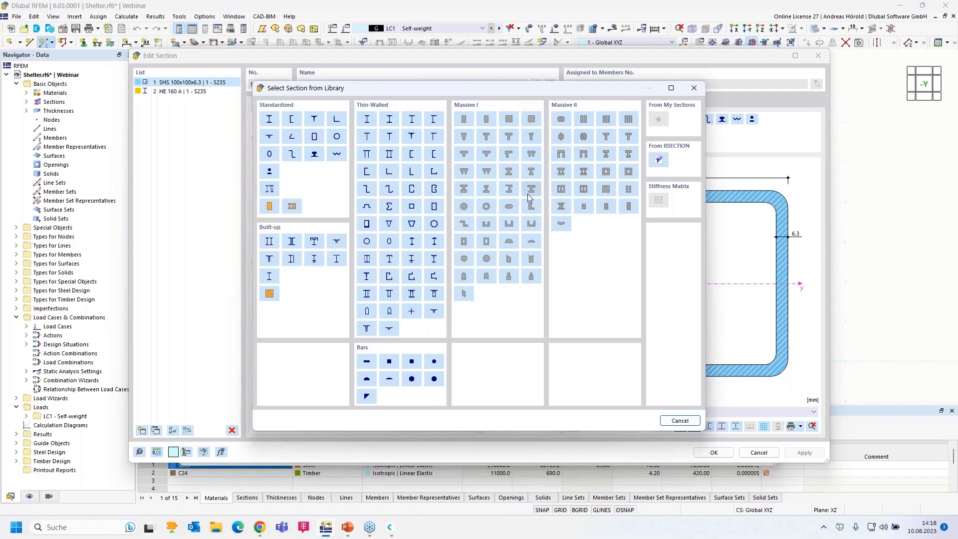
Pick SHS 100x100x6.3 from the SHS EN 10210-2 series and open its S235 material.
left_click(314, 138)
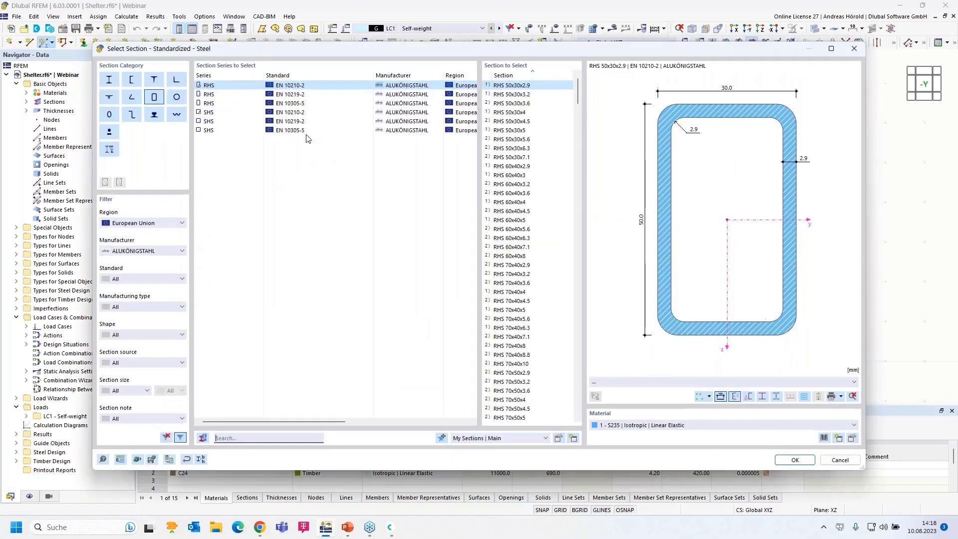
left_click(211, 114)
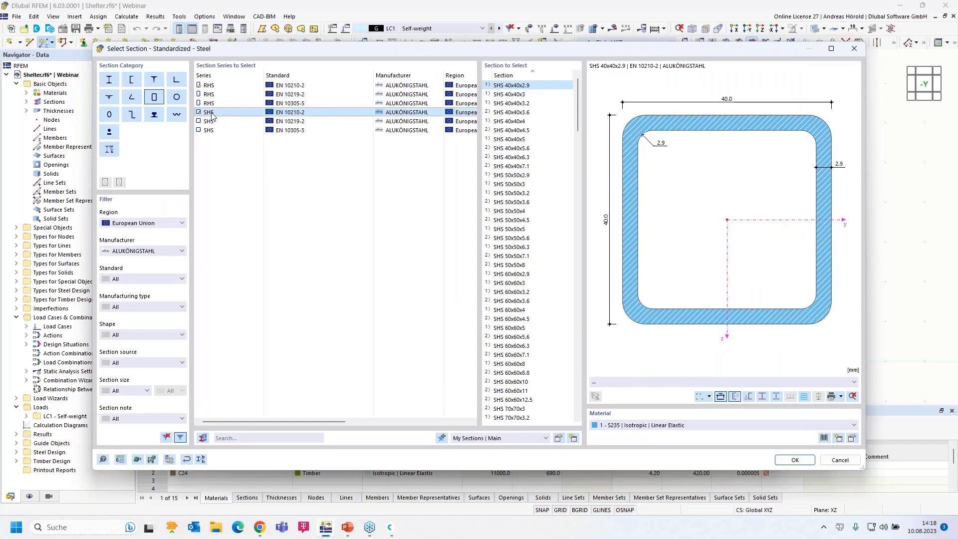
scroll(513, 275, "down", 15)
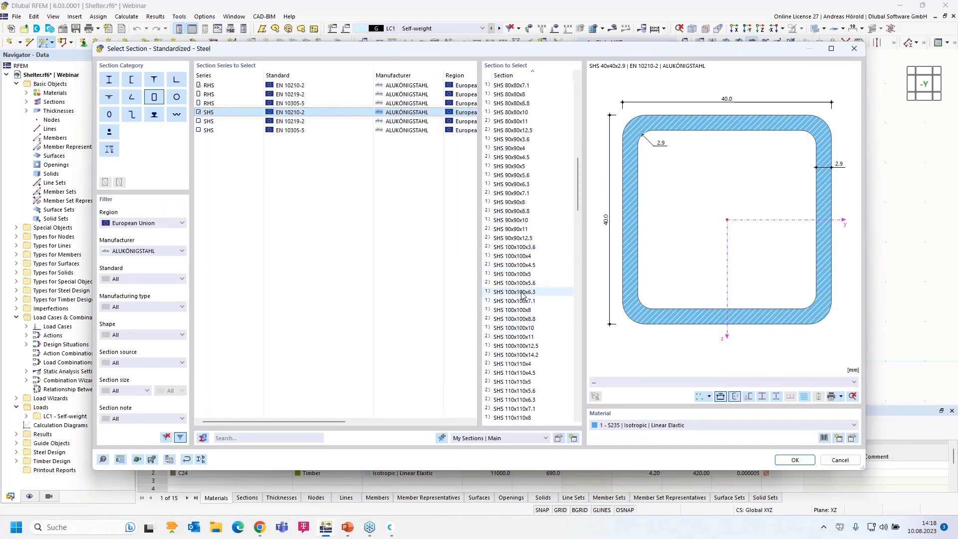
left_click(522, 292)
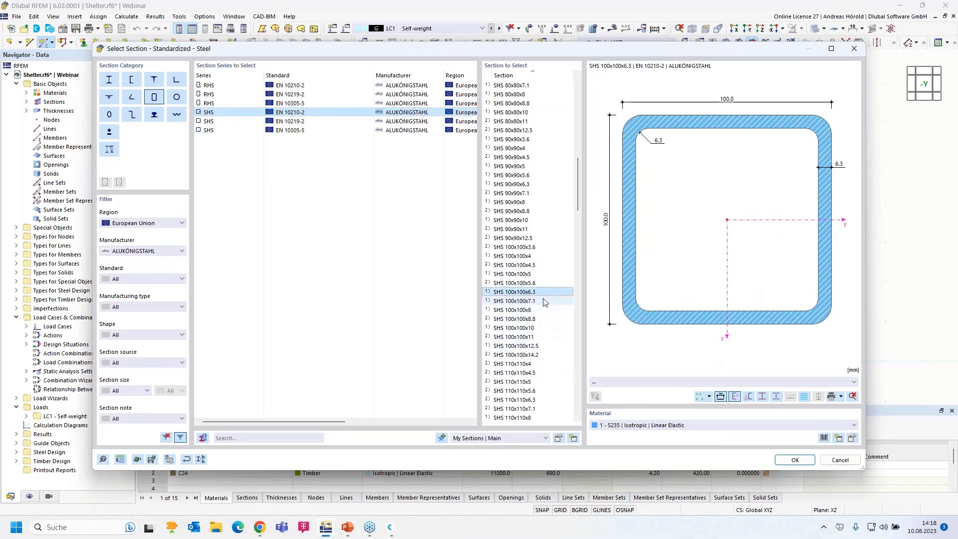
left_click(852, 437)
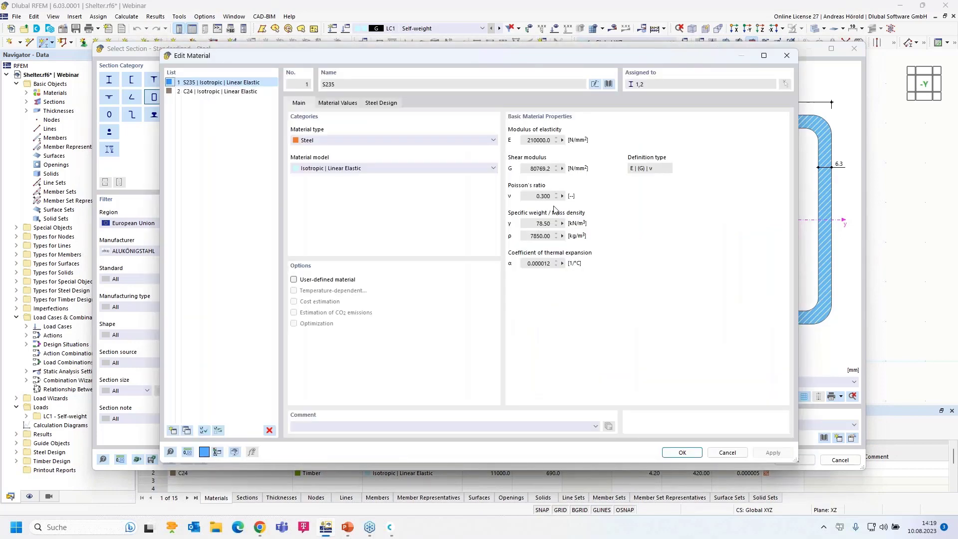
Assign S235 from Steel S EN 1993-1-1 and confirm the SHS 100x100x6.3 section.
left_click(609, 85)
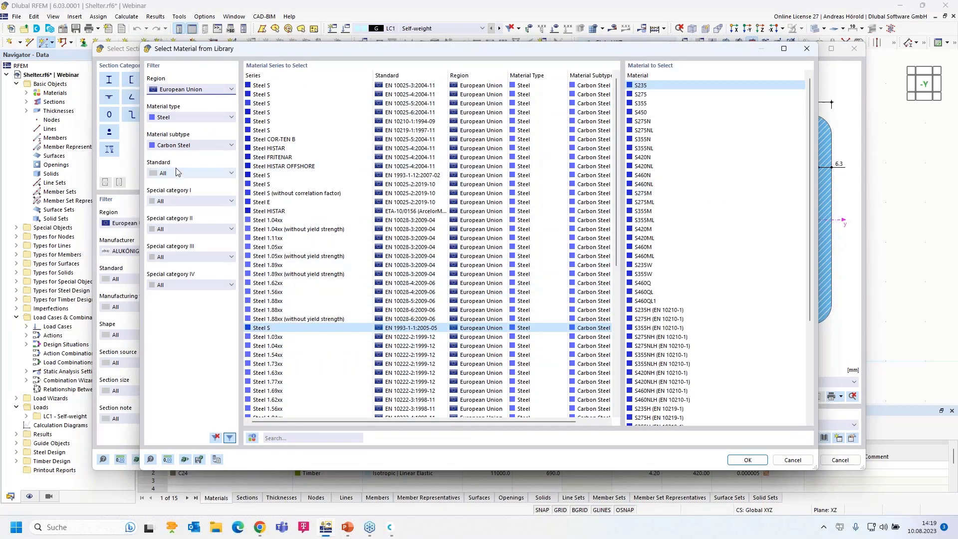
left_click(183, 90)
left_click(182, 90)
left_click(181, 118)
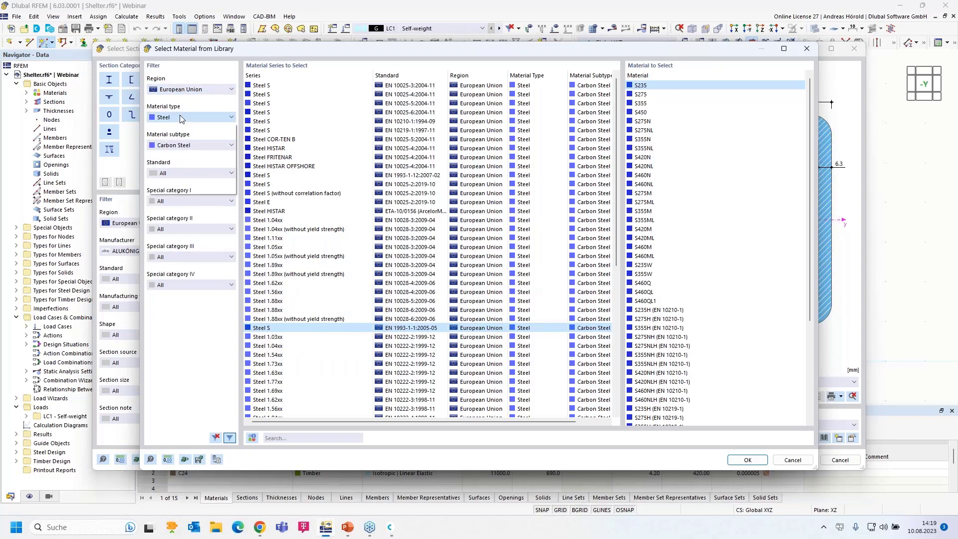
left_click(181, 118)
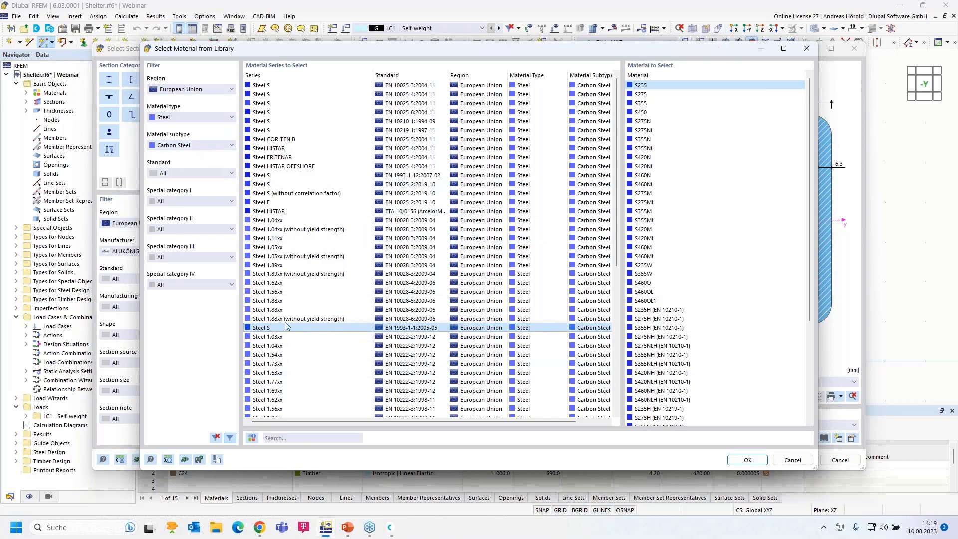
left_click(746, 460)
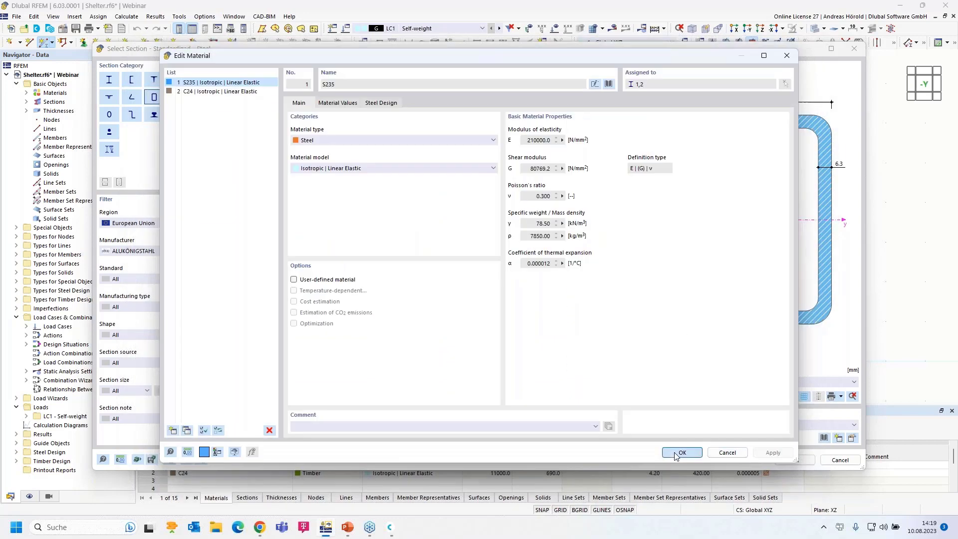
left_click(680, 453)
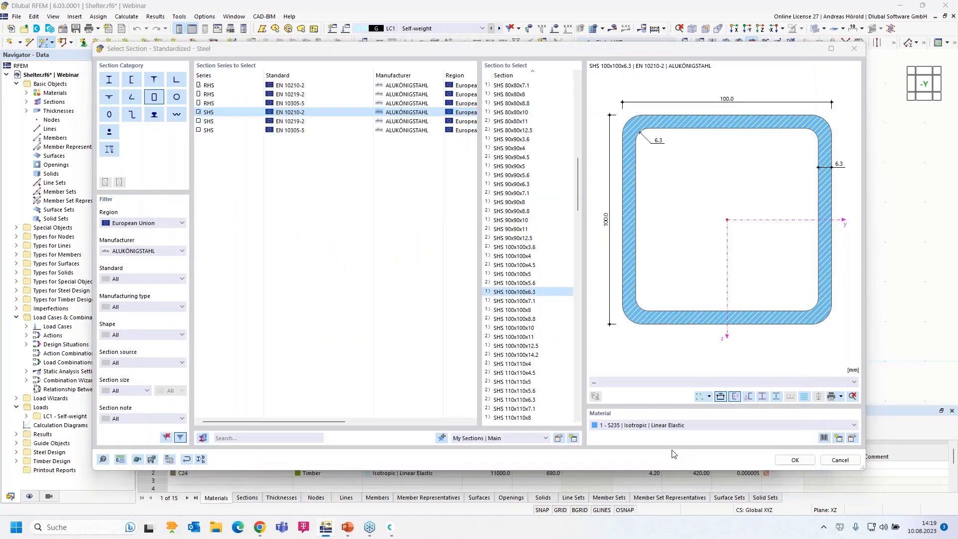
left_click(803, 461)
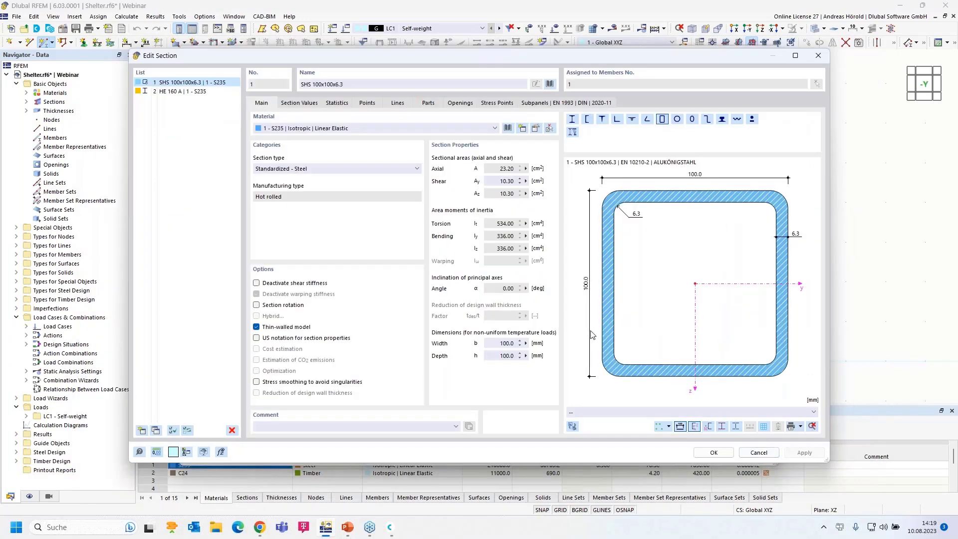
Place member 1 as a 3 m vertical SHS 100x100x6.3 column starting at the origin.
left_click(705, 452)
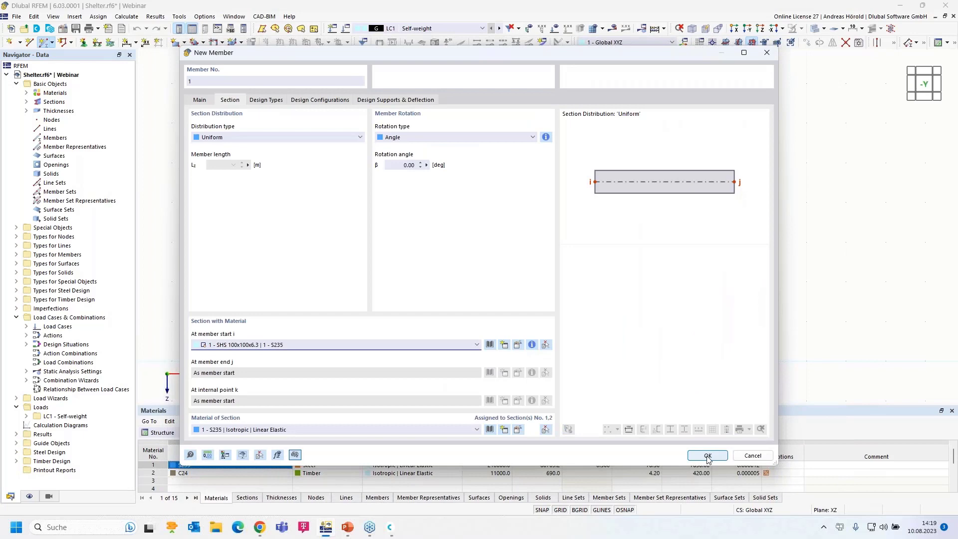
left_click(708, 456)
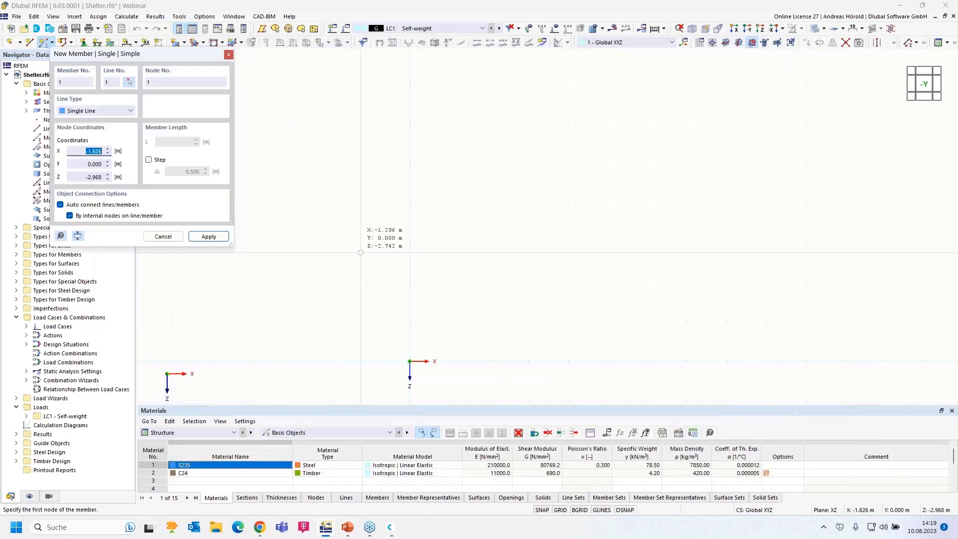
left_click(409, 361)
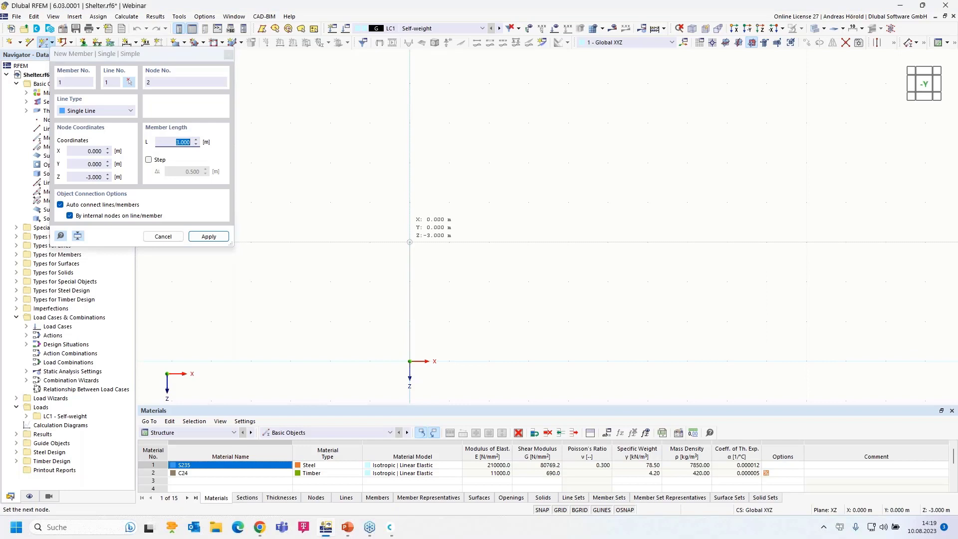
key("Return")
key("Escape")
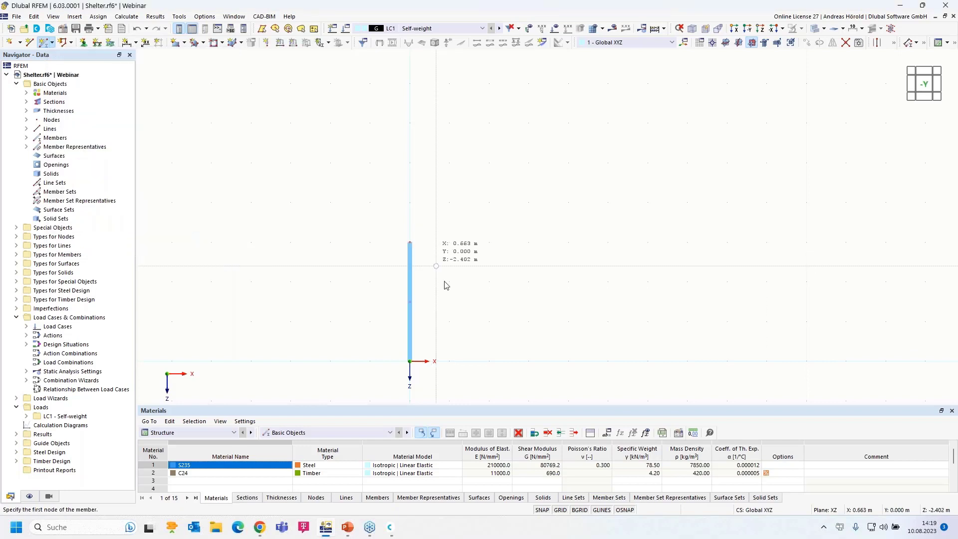
scroll(449, 326, "up", 3)
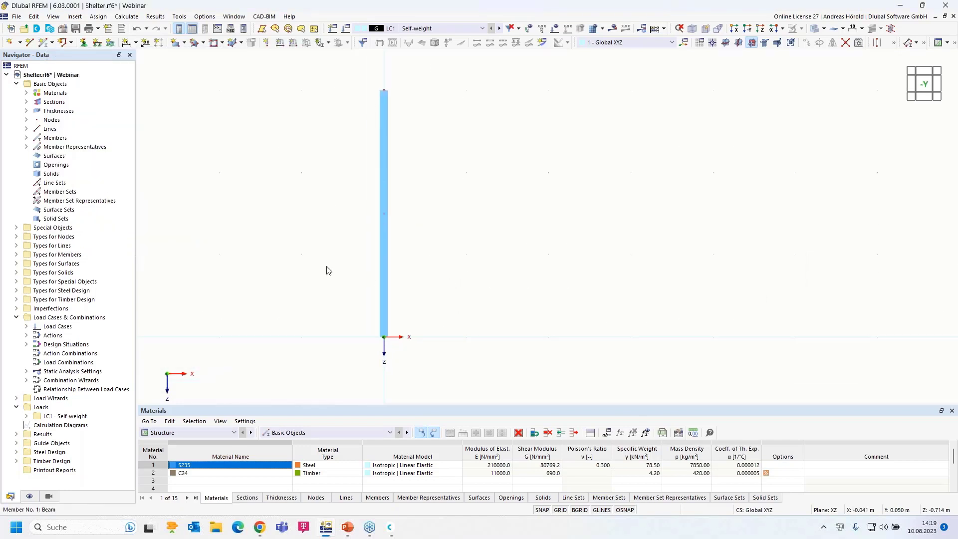
Select the 2 - Fixed support type, keeping ux and φx nonlinearities at None.
left_click(84, 43)
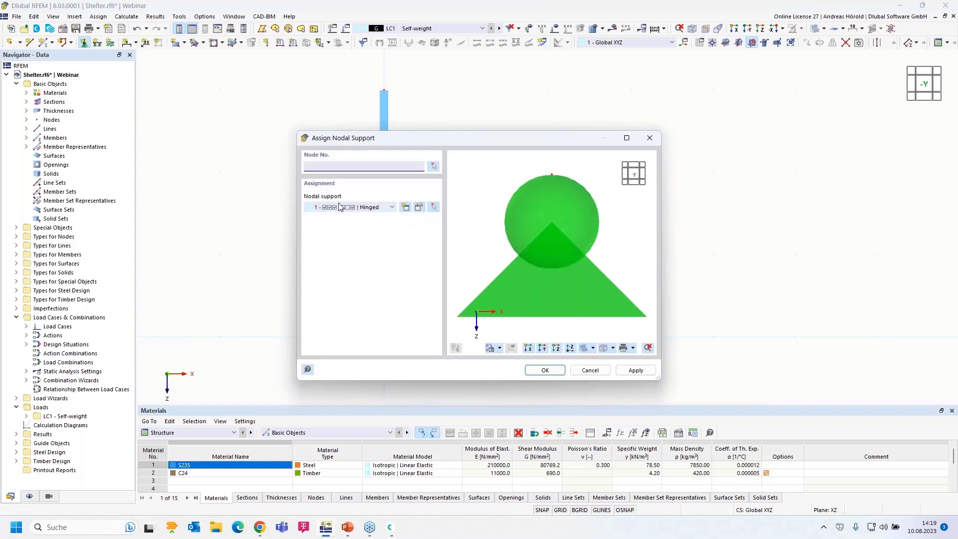
left_click(392, 208)
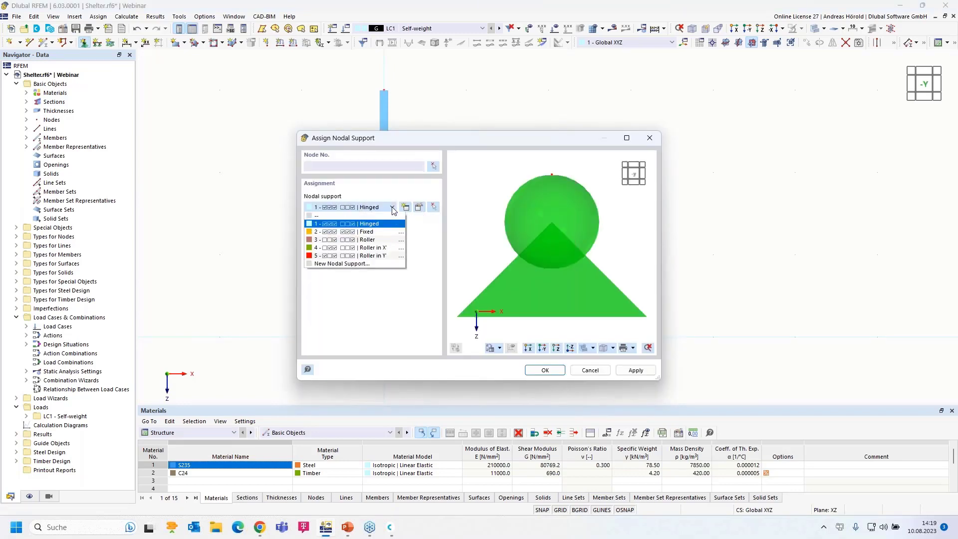
left_click(378, 232)
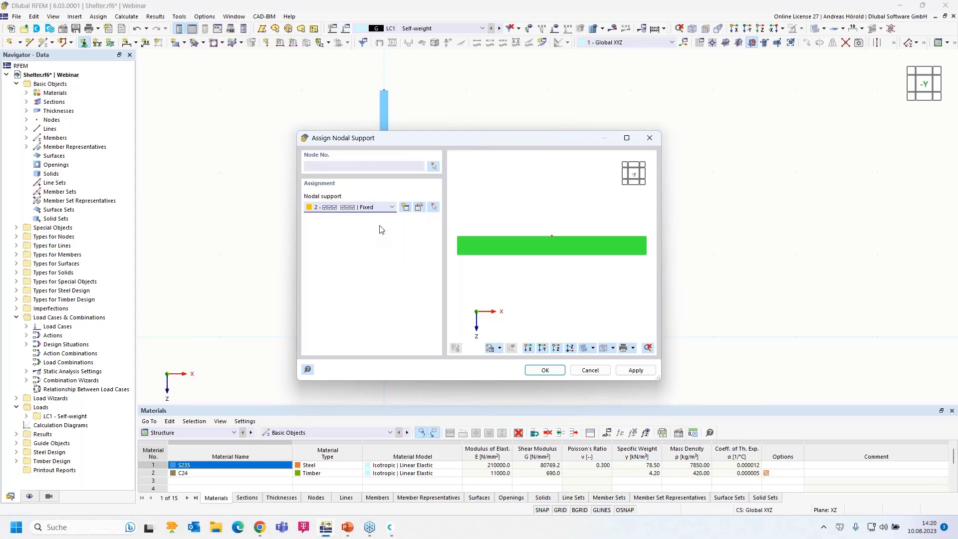
left_click(419, 207)
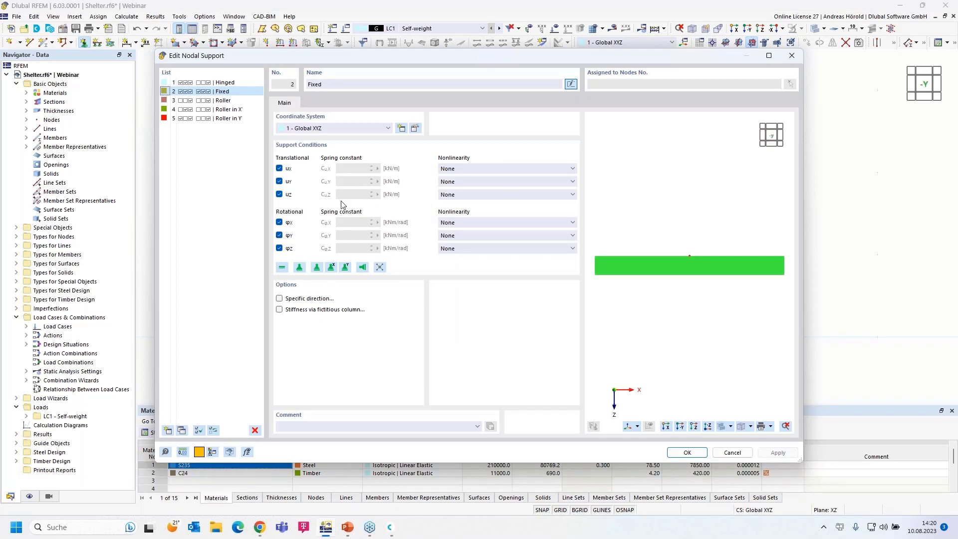
left_click(515, 169)
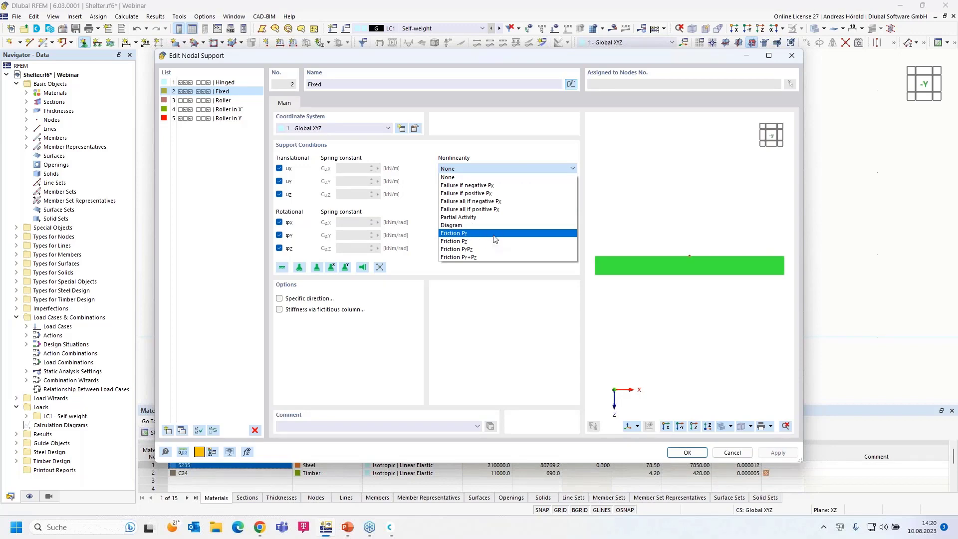
left_click(508, 319)
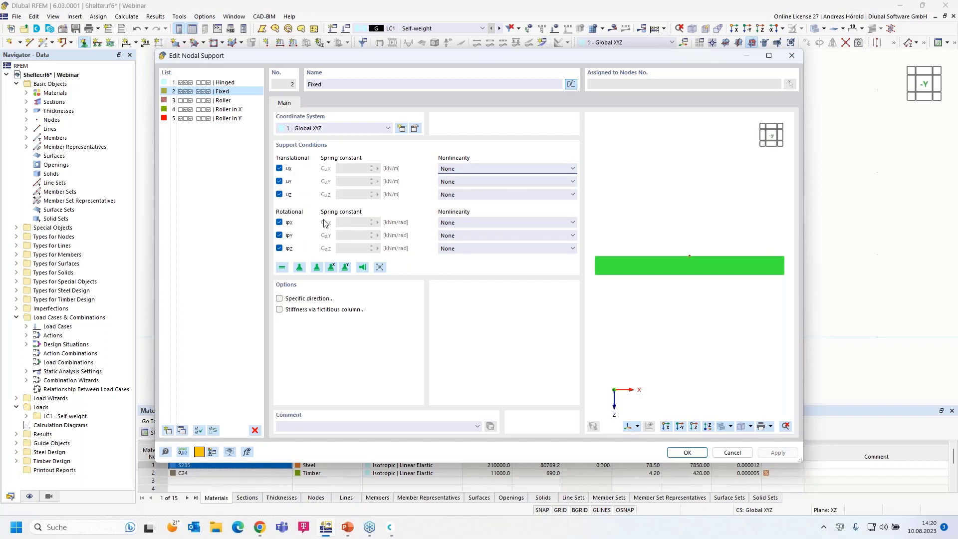
left_click(512, 222)
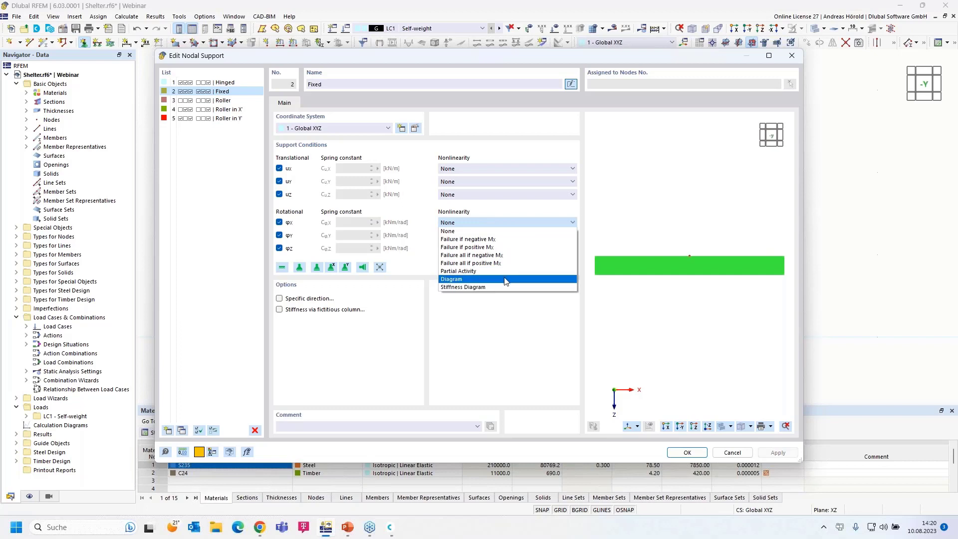
left_click(494, 350)
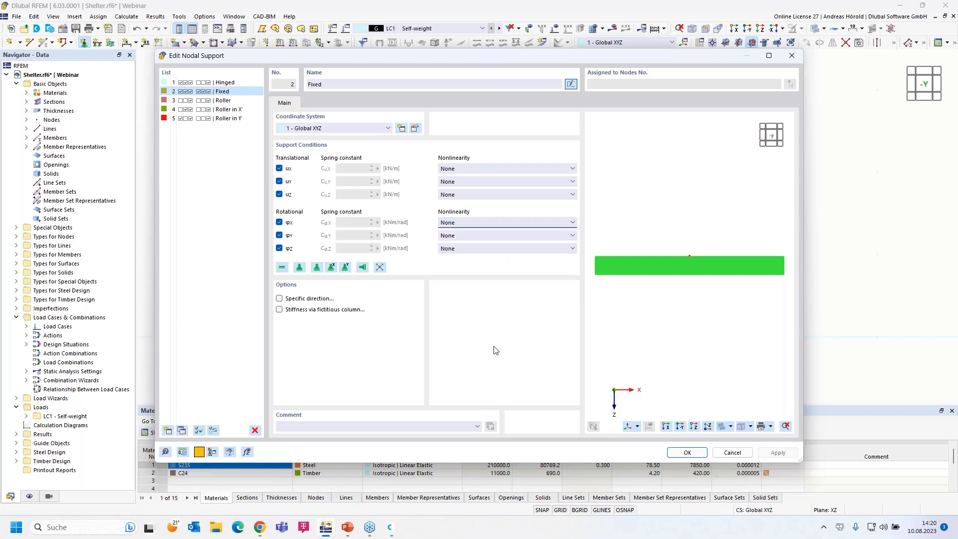
left_click(687, 453)
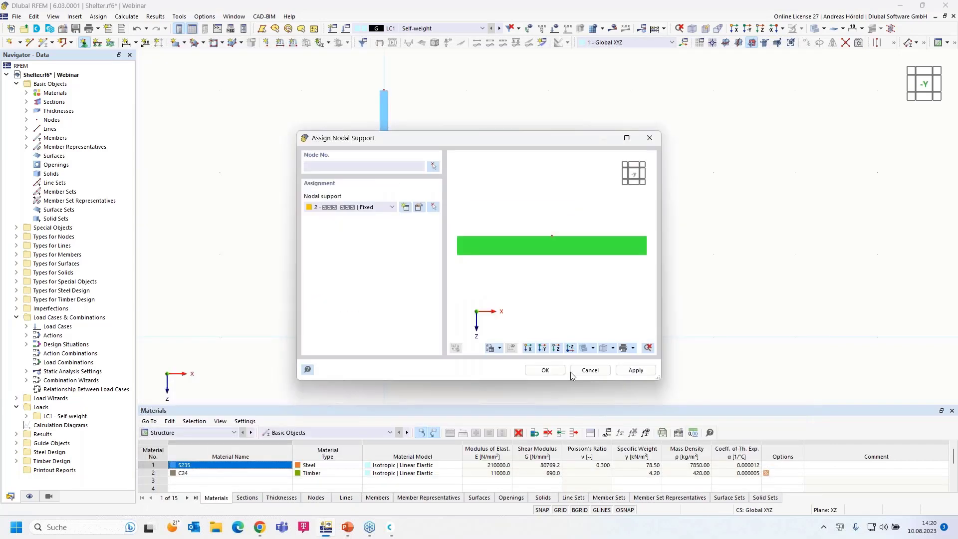
Assign the Fixed nodal support to the column's base node.
left_click(533, 370)
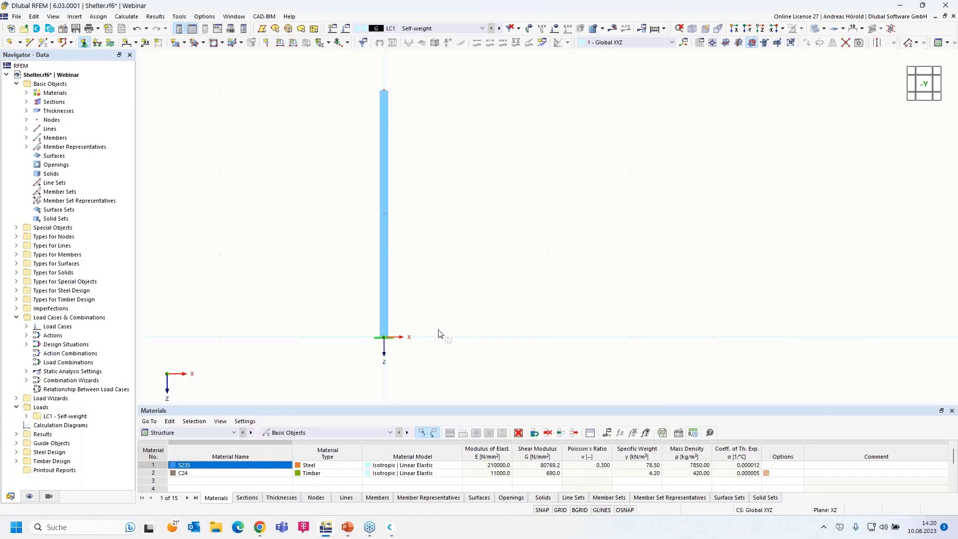
scroll(435, 332, "up", 1)
middle_click_drag(449, 310, 466, 331)
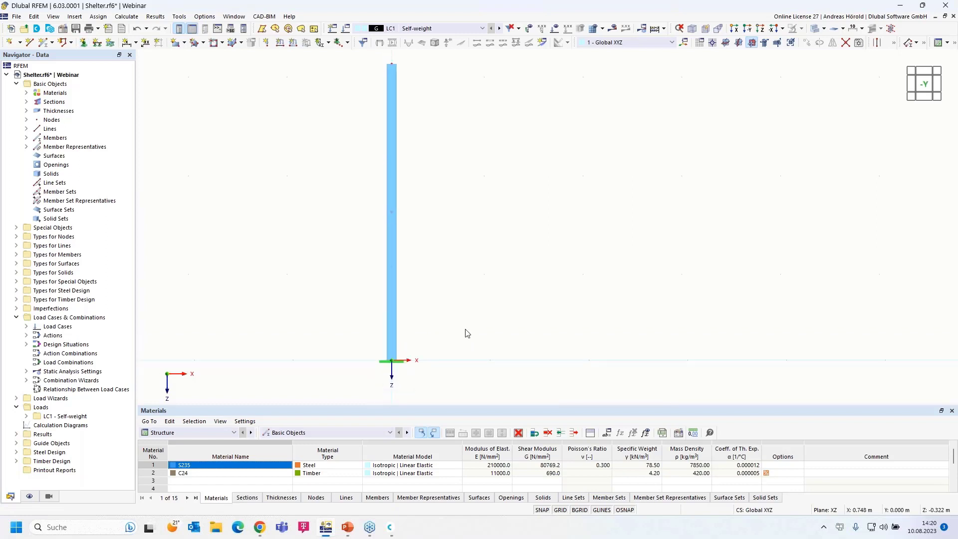
Enlarge the support symbol, then window-select the whole column with its nodes.
right_click(398, 363)
left_click_drag(555, 224, 626, 232)
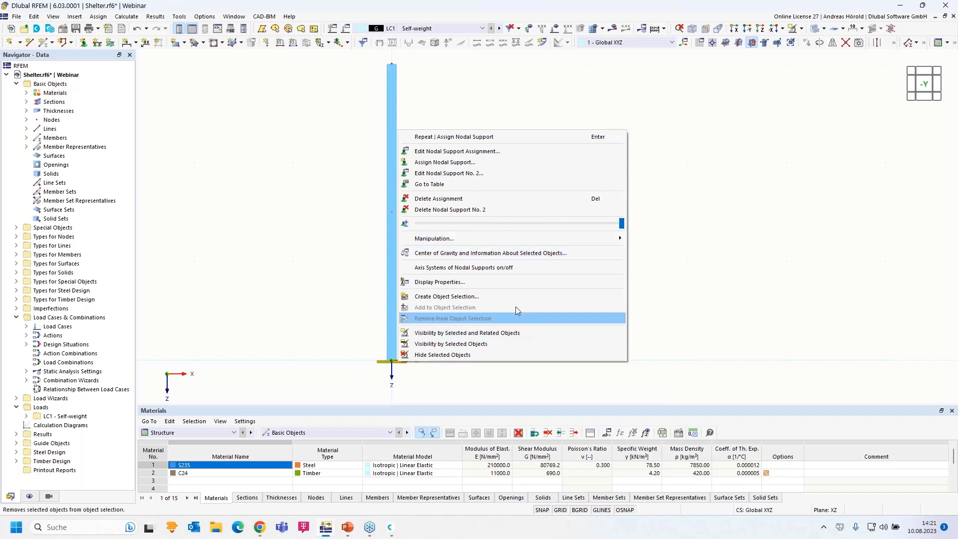
left_click_drag(621, 223, 618, 221)
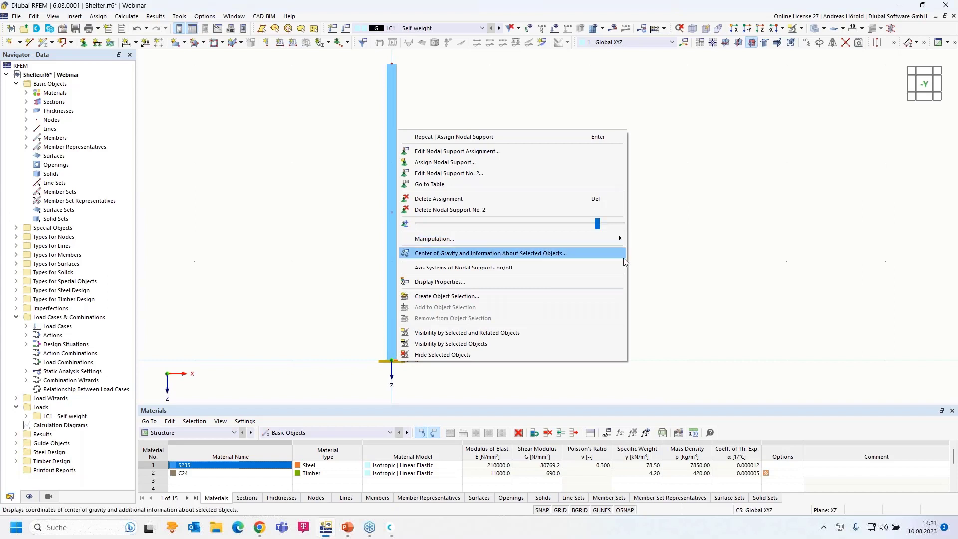
left_click(676, 261)
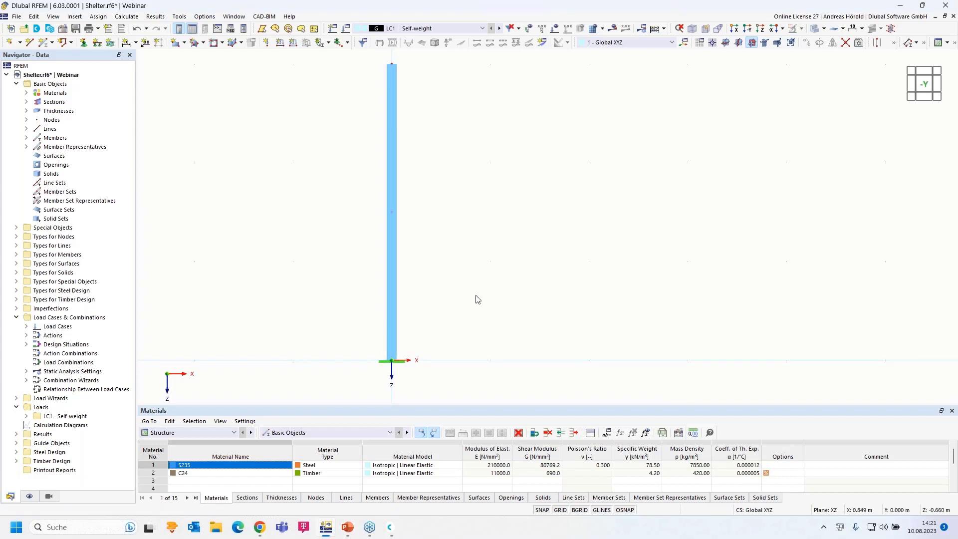
scroll(471, 304, "down", 1)
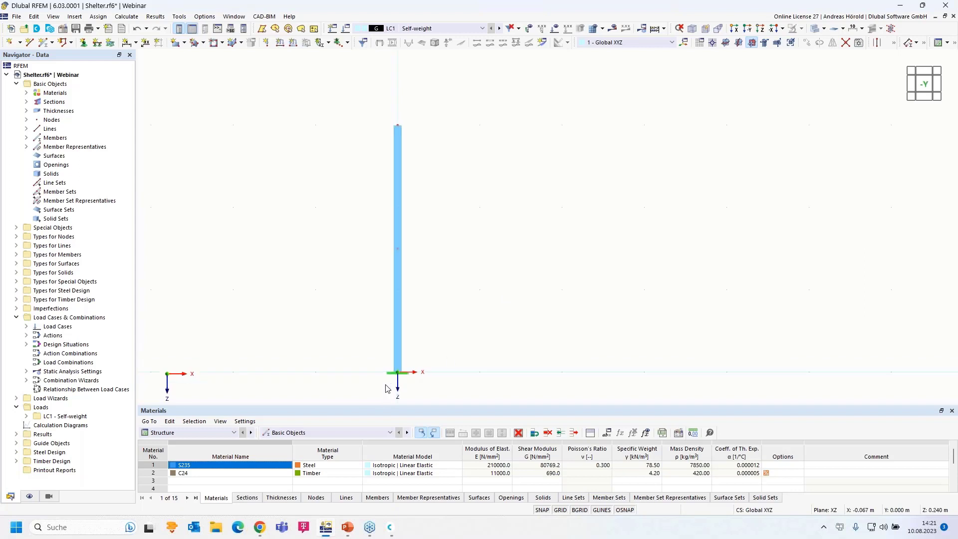
left_click_drag(348, 395, 497, 103)
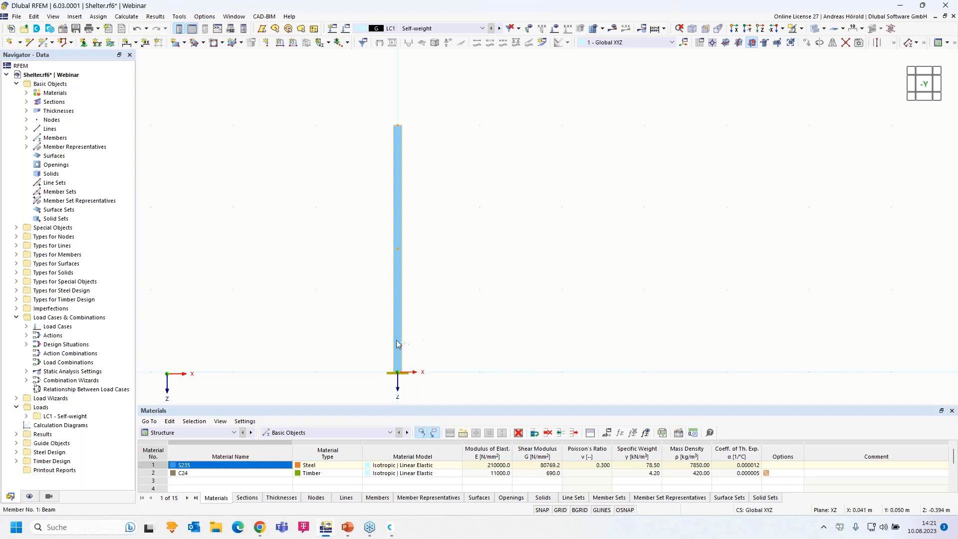
Copy the fixed-base column 5 m to the right along X.
left_click_drag(409, 374, 809, 375)
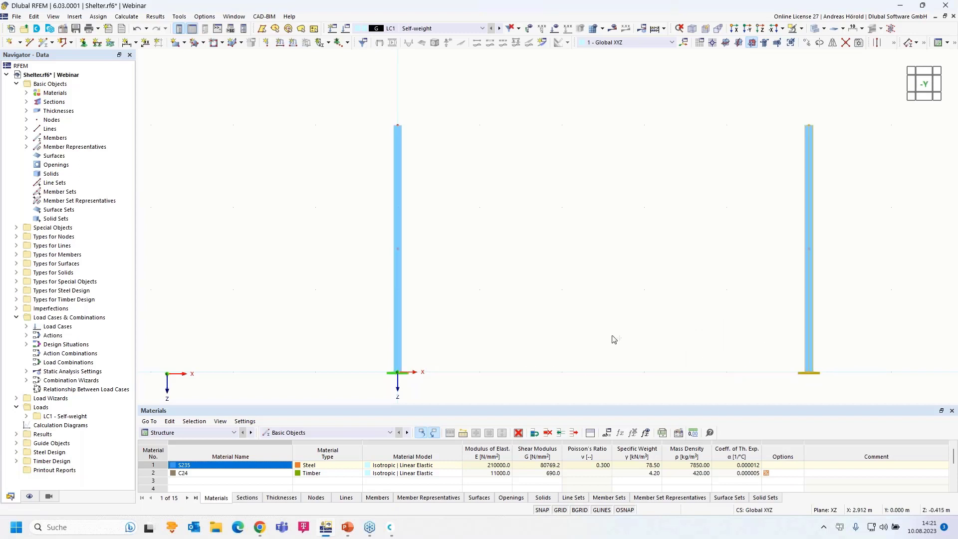
scroll(535, 314, "down", 3)
left_click(509, 294)
Start a new single member and show its section settings (SHS 100x100x6.3, S235).
scroll(556, 261, "up", 3)
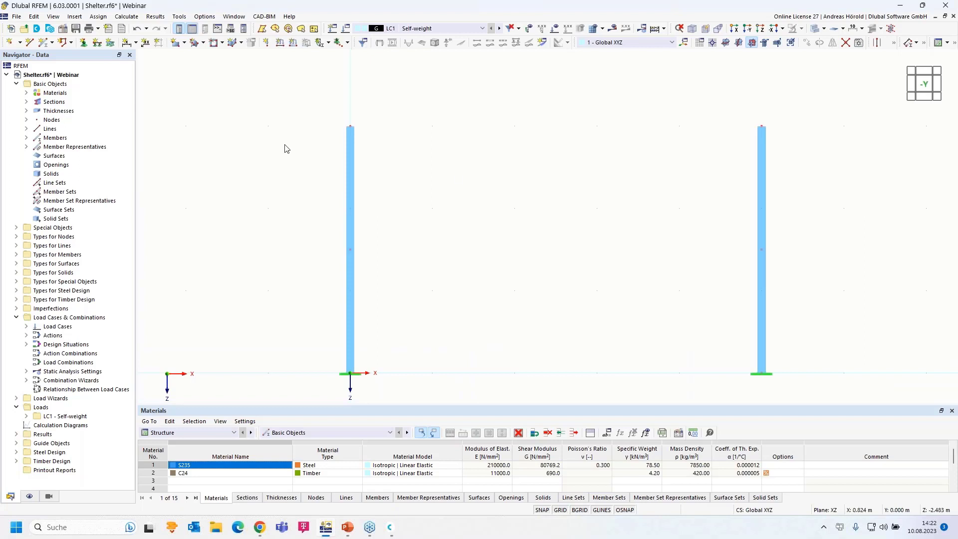
left_click(43, 43)
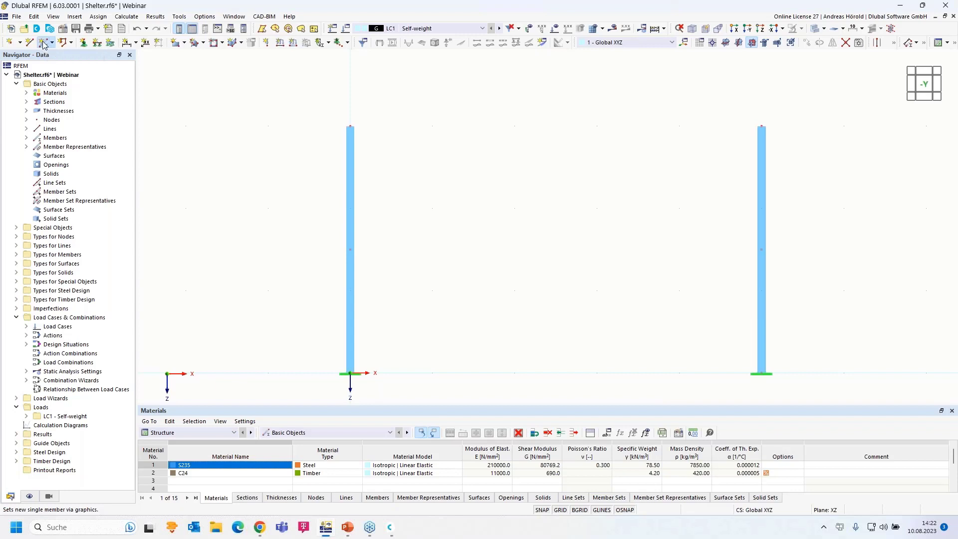
left_click(232, 102)
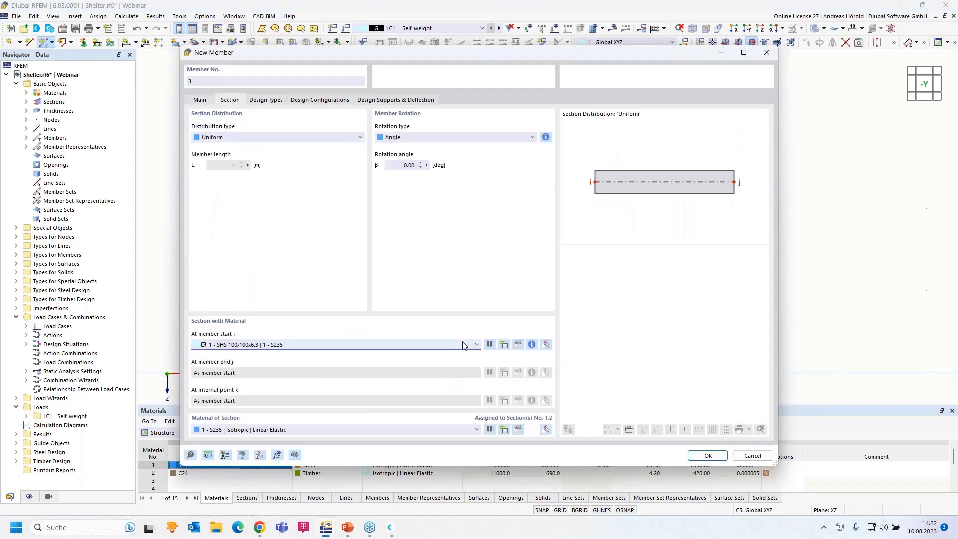
Set member 3's section to HE 160 A in S235 from the library's I-Beams > HE A series.
left_click(462, 346)
left_click(457, 364)
left_click(518, 345)
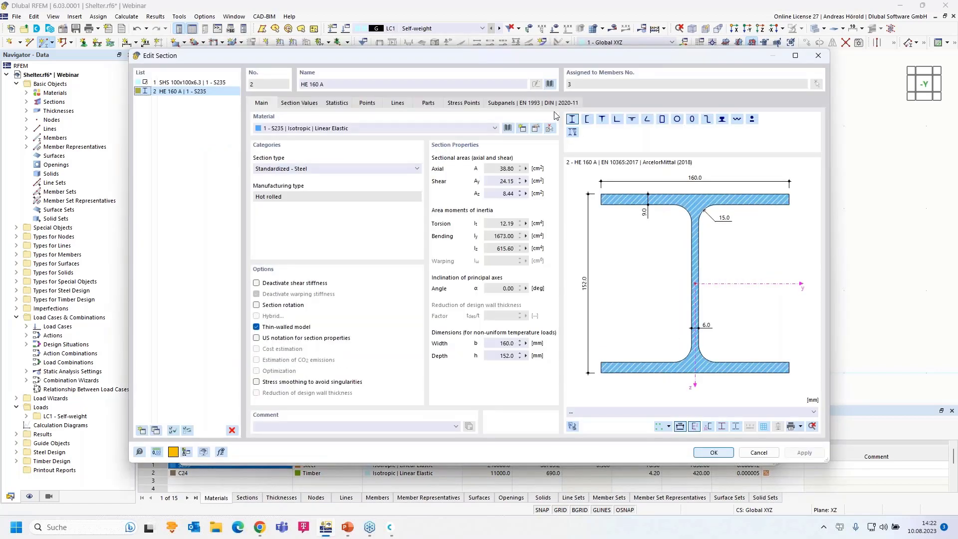
left_click(549, 85)
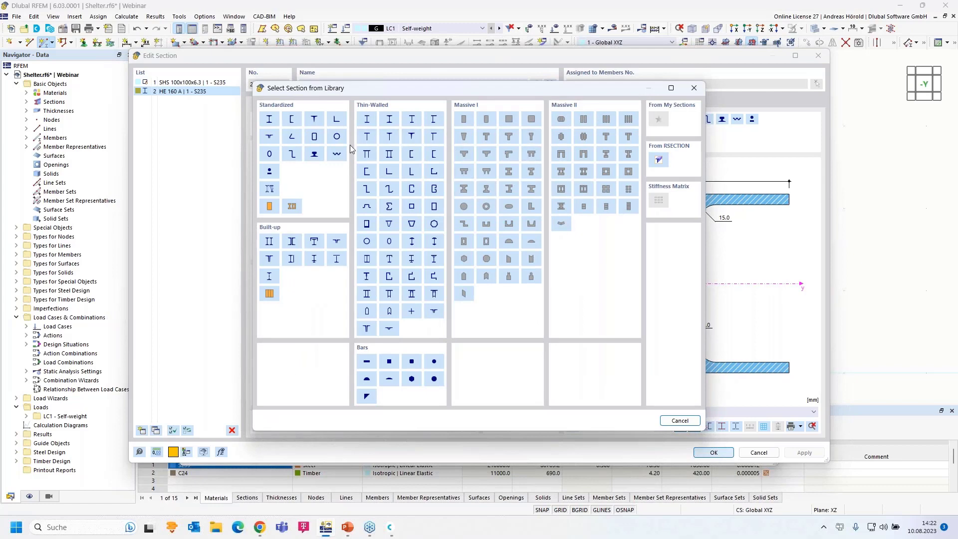
left_click(269, 120)
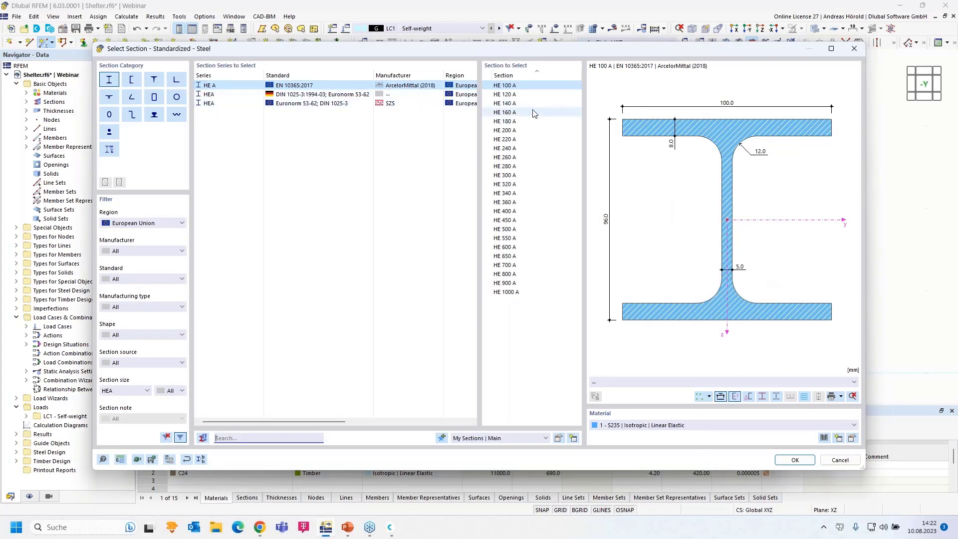
left_click(517, 113)
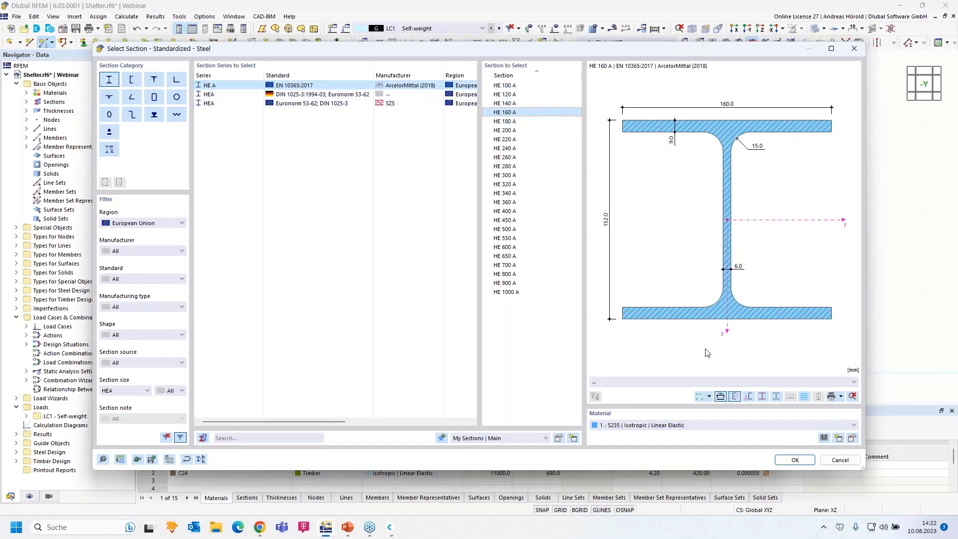
left_click(789, 460)
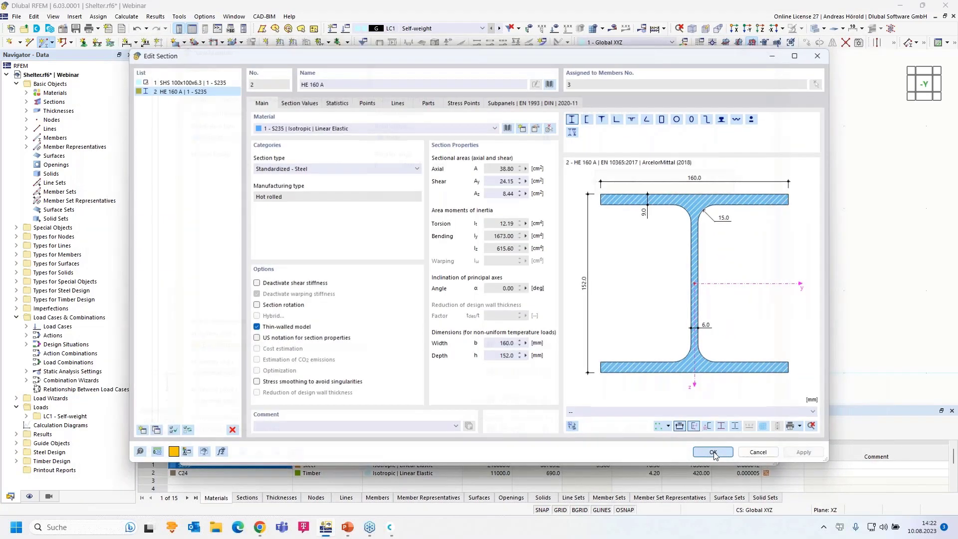
left_click(714, 452)
Draw the HE 160 A beam from X=-1 m to the left column top, then to the right column top.
left_click(705, 456)
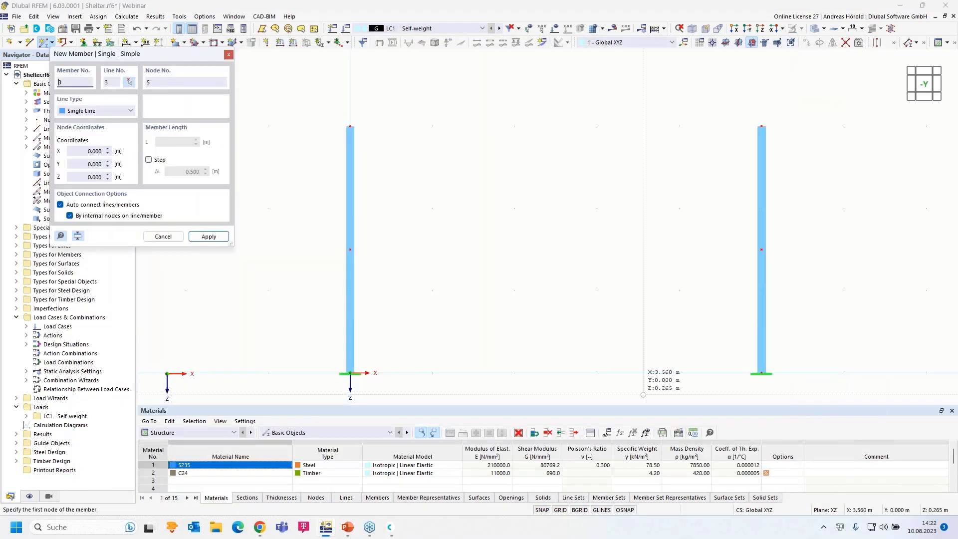
left_click(268, 125)
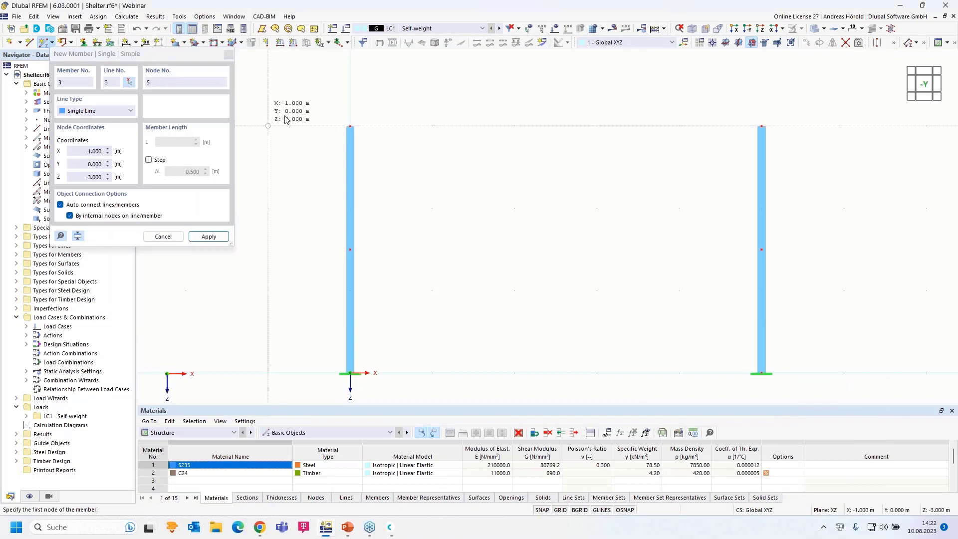
left_click(355, 122)
left_click(350, 125)
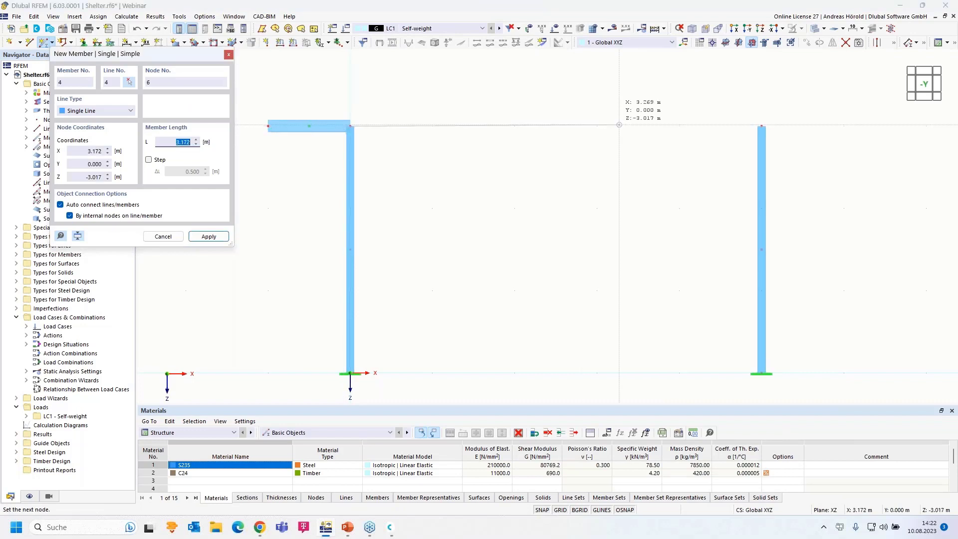
left_click(620, 195)
scroll(618, 193, "down", 2)
key("Escape")
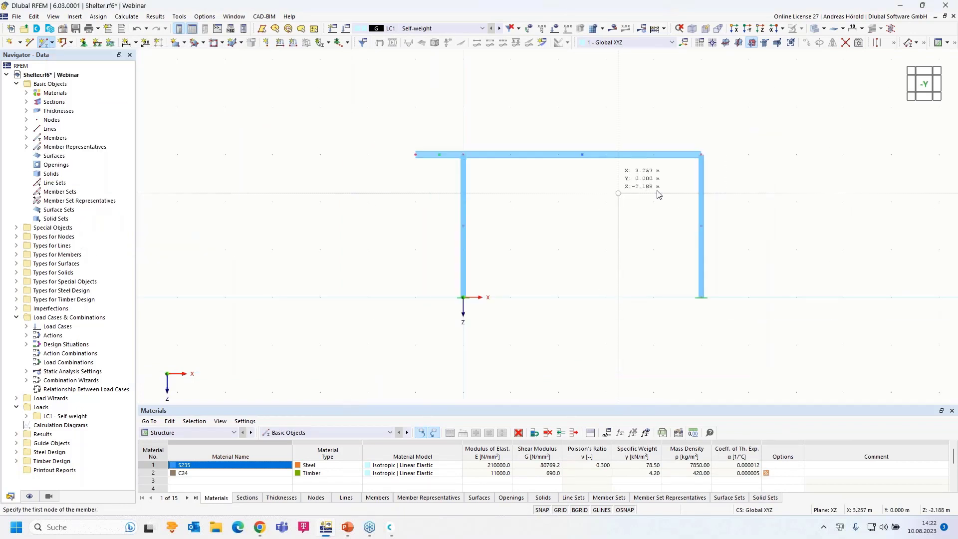
Select the top beam and right column, centring the frame in view.
middle_click_drag(569, 243, 461, 233)
left_click_drag(569, 225, 472, 329)
scroll(594, 220, "up", 4)
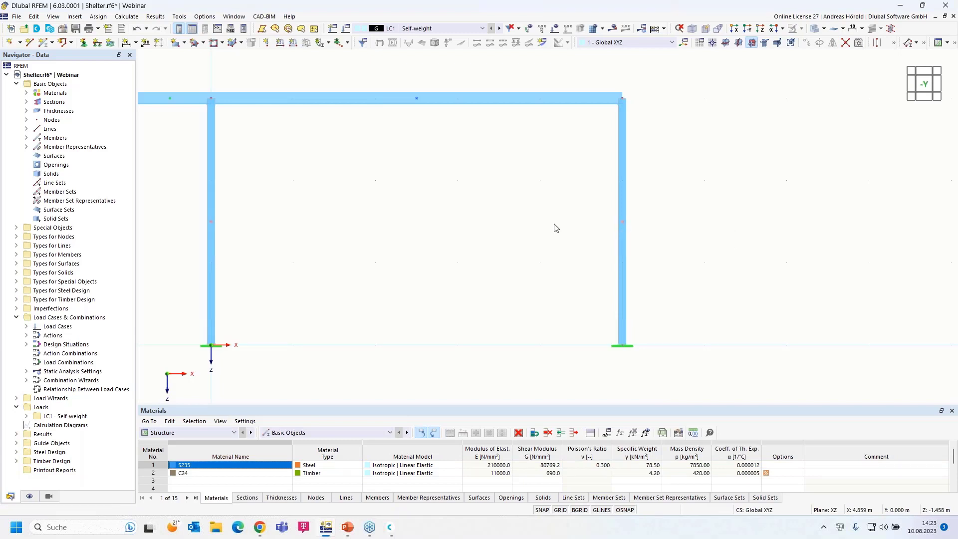
scroll(427, 205, "down", 3)
middle_click_drag(430, 203, 519, 207)
scroll(519, 208, "up", 3)
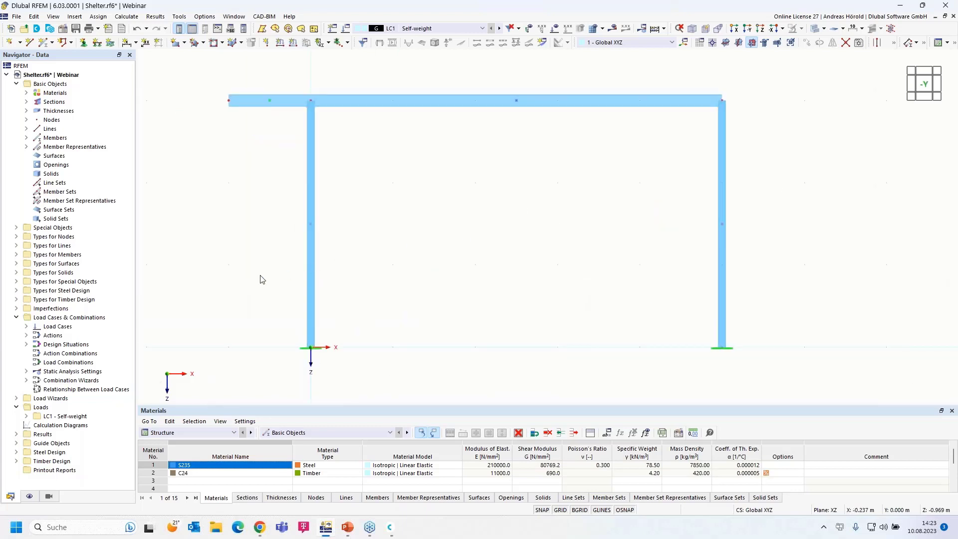
Hide Member Representatives and Member Set Representatives, then select the top beam and right column.
left_click(30, 497)
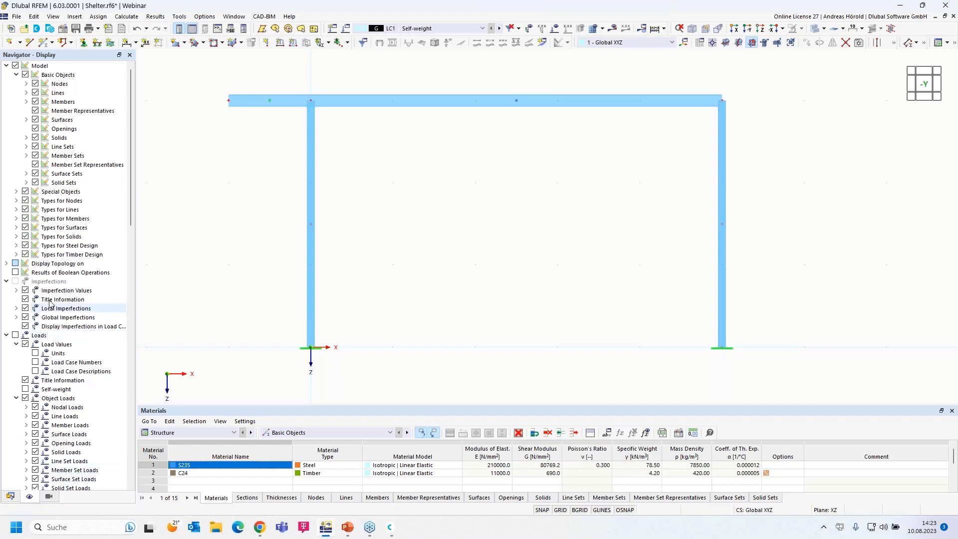
left_click(35, 110)
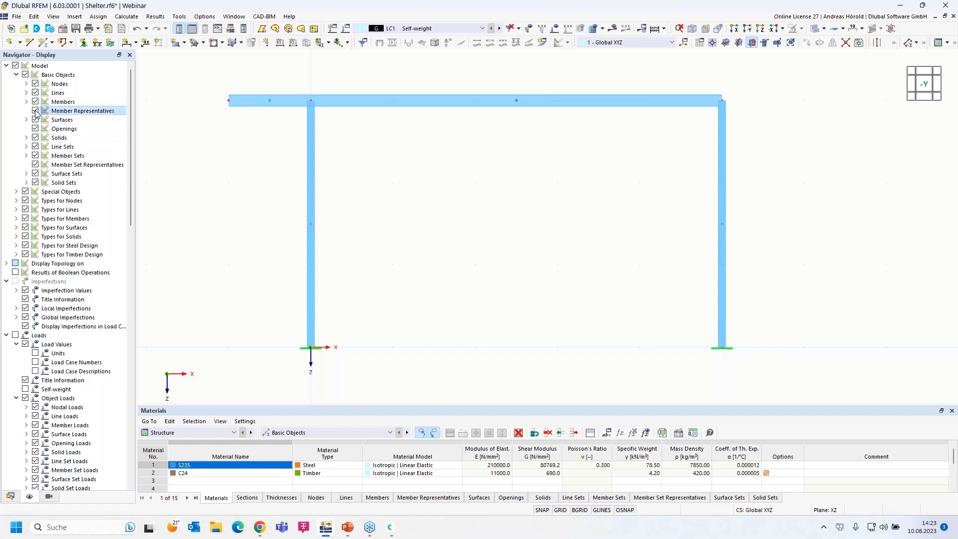
left_click(35, 164)
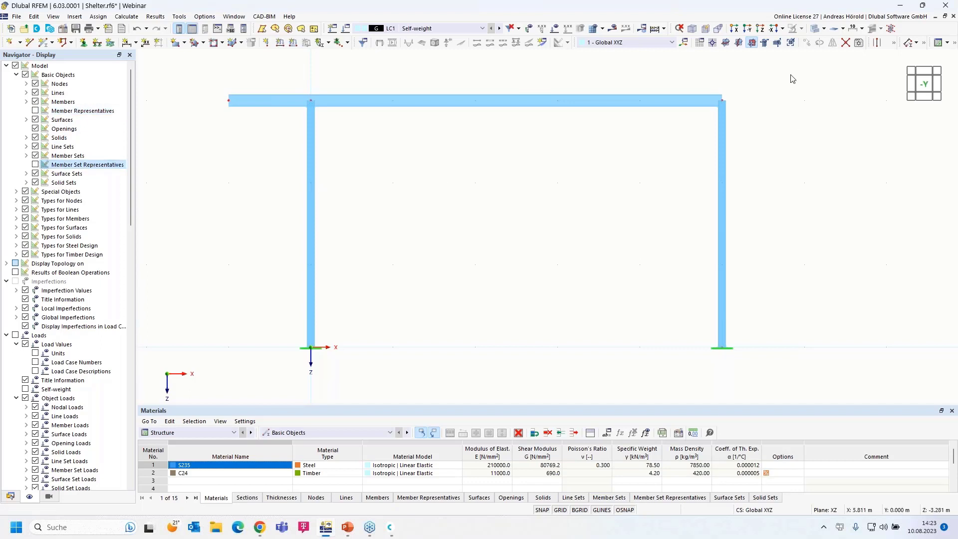
left_click_drag(799, 68, 519, 379)
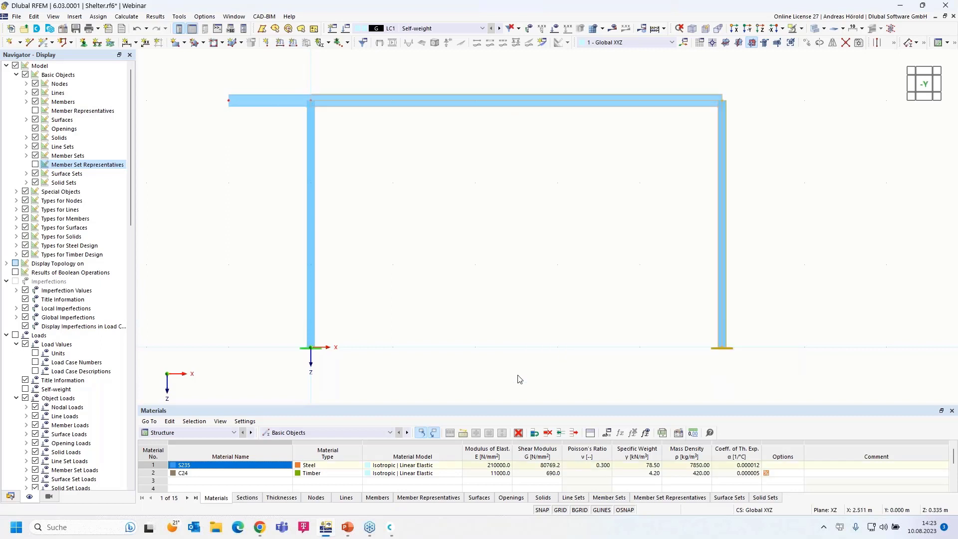
scroll(565, 338, "down", 2)
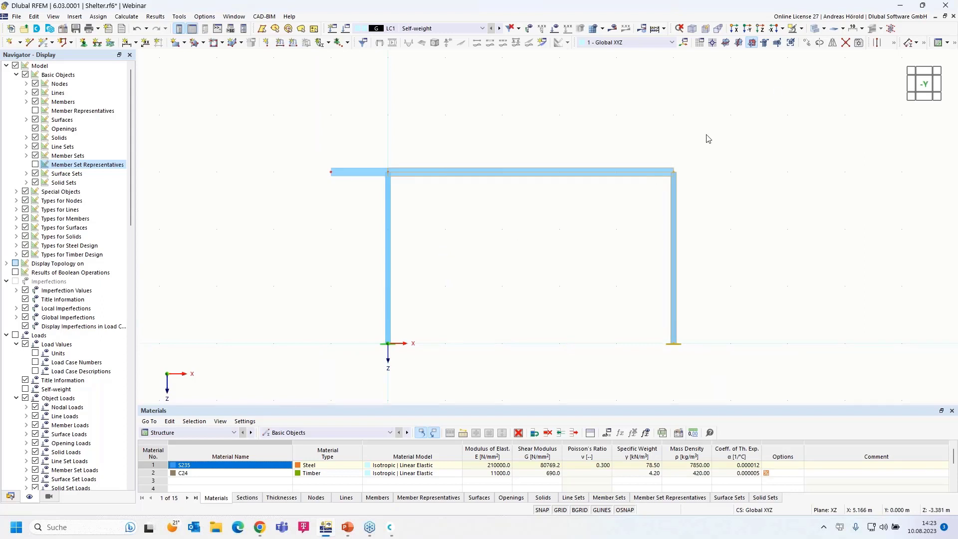
Copy the selected beam and right column 5 m along X to create the second bay.
left_click(807, 45)
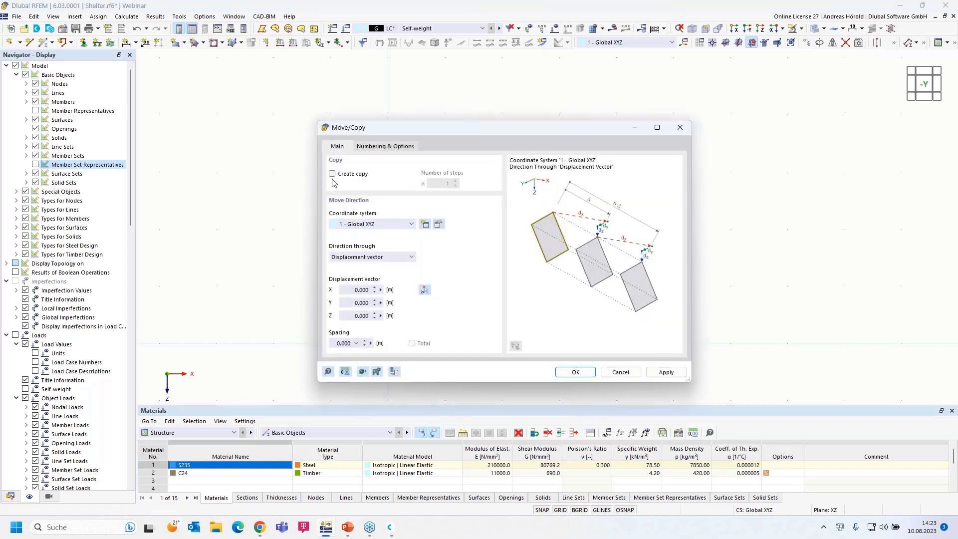
left_click(332, 173)
left_click(347, 291)
type("5")
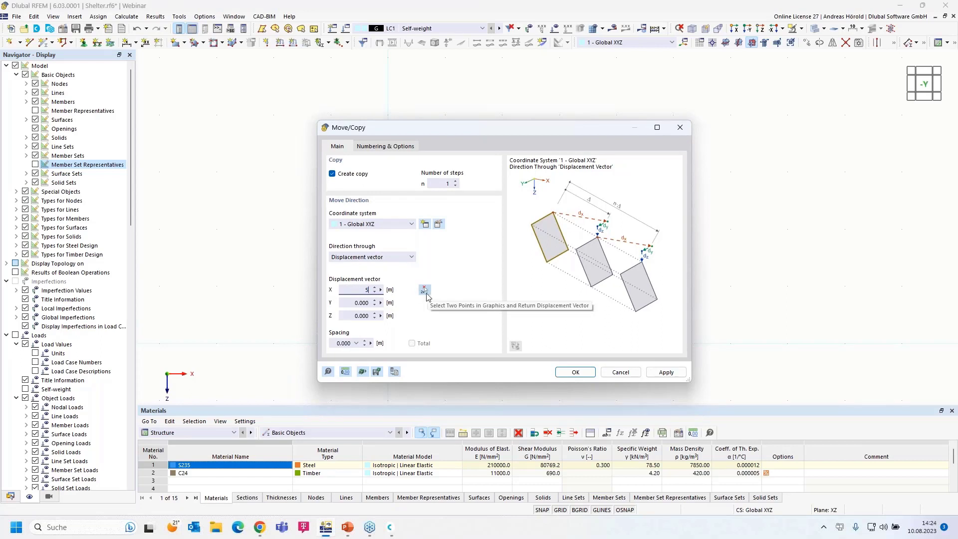
left_click(575, 372)
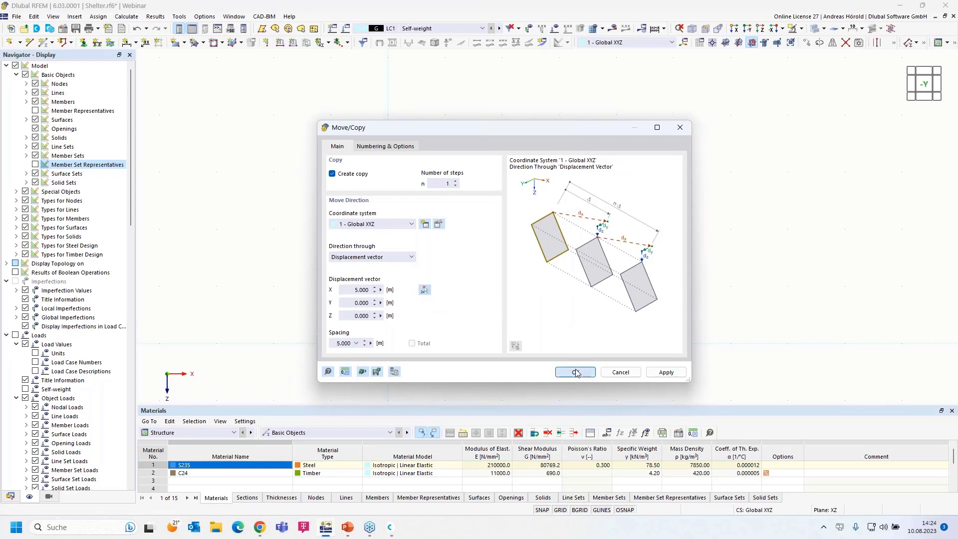
scroll(774, 306, "down", 3)
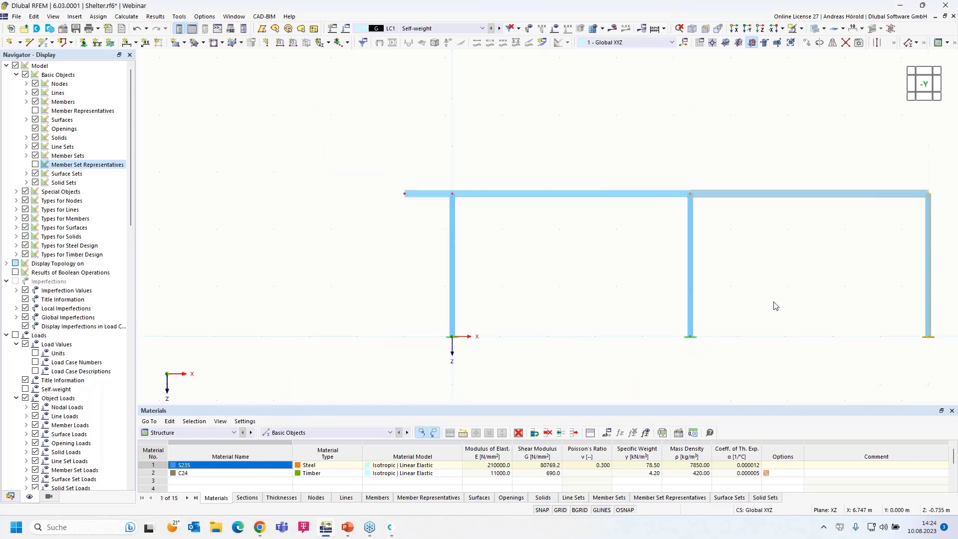
middle_click_drag(750, 296, 564, 288)
scroll(647, 257, "up", 4)
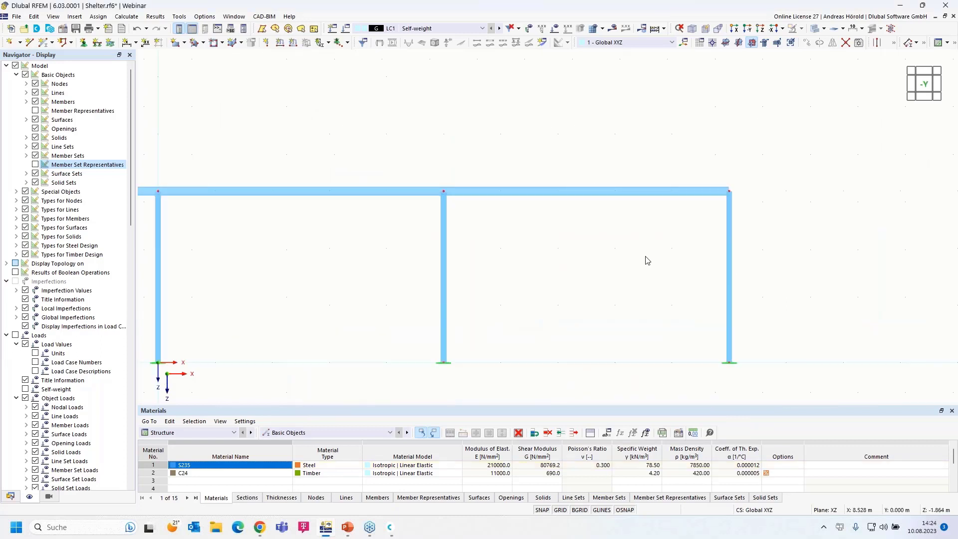
left_click(43, 43)
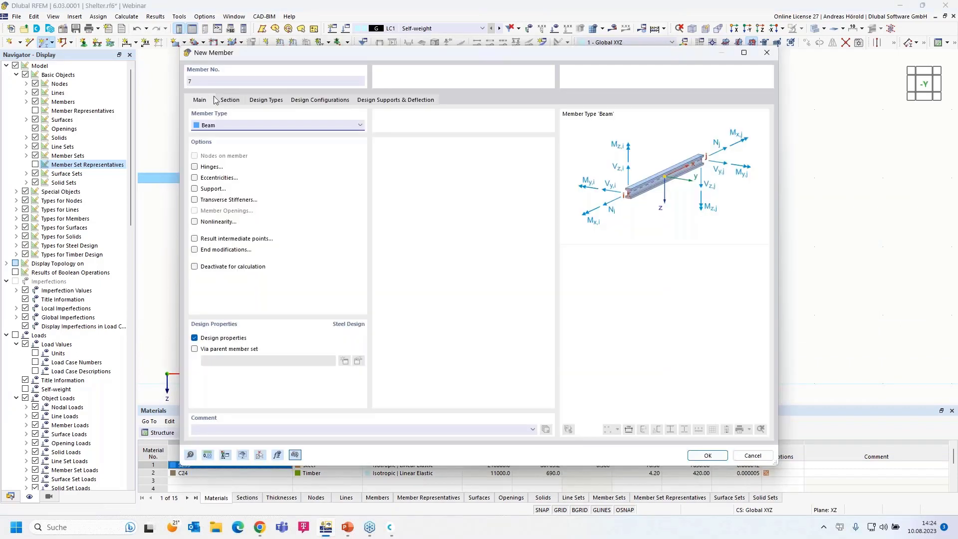
left_click(227, 99)
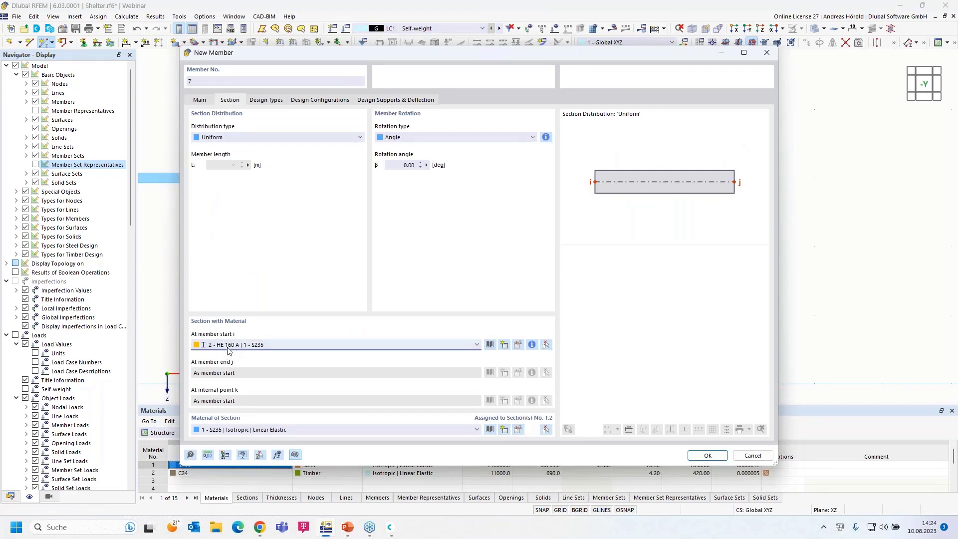
left_click(708, 455)
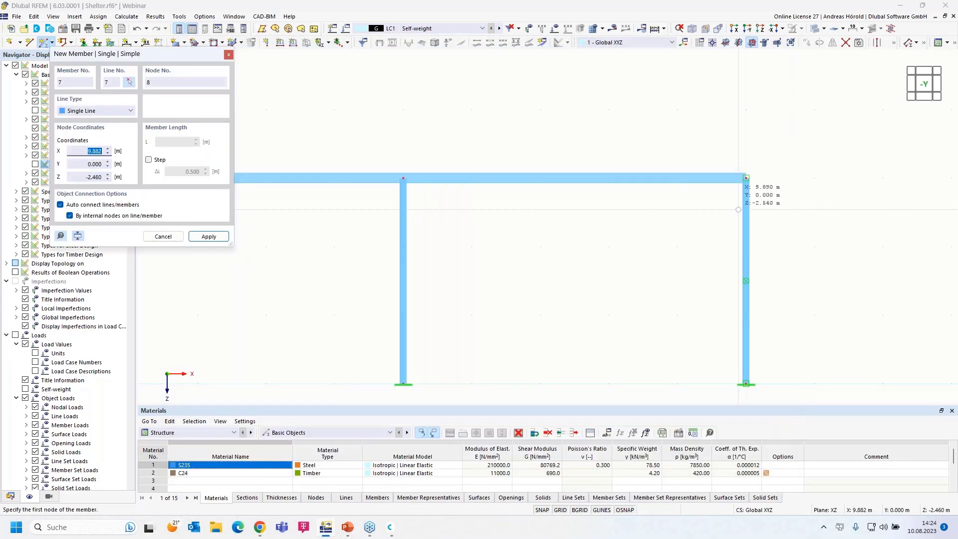
left_click(746, 177)
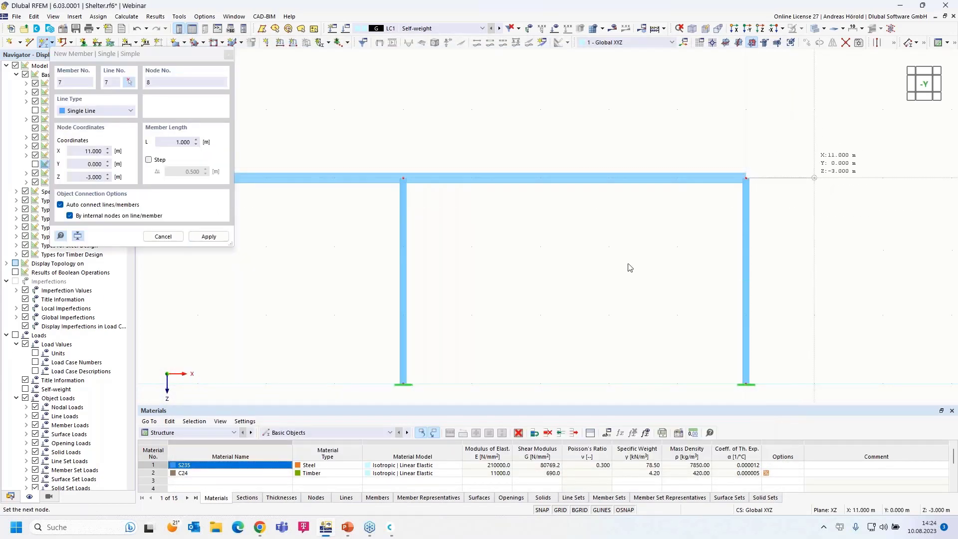
key("Return")
key("Escape")
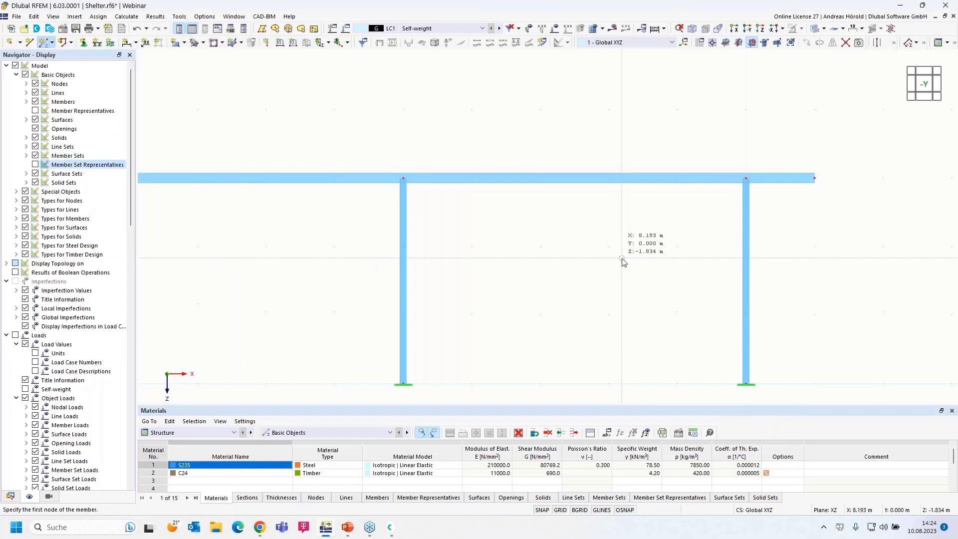
key("Escape")
scroll(558, 272, "down", 3)
middle_click_drag(558, 272, 691, 242)
scroll(510, 242, "up", 1)
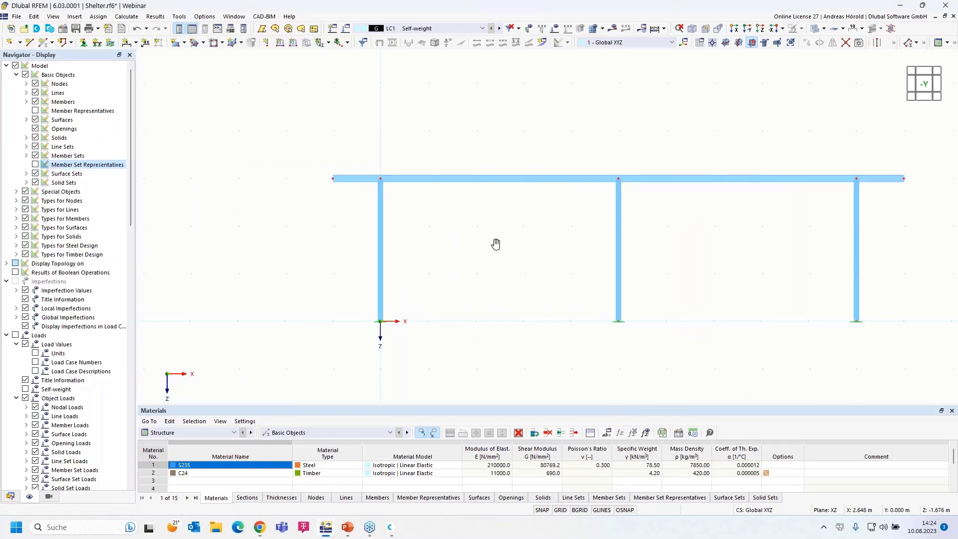
middle_click_drag(509, 242, 476, 250)
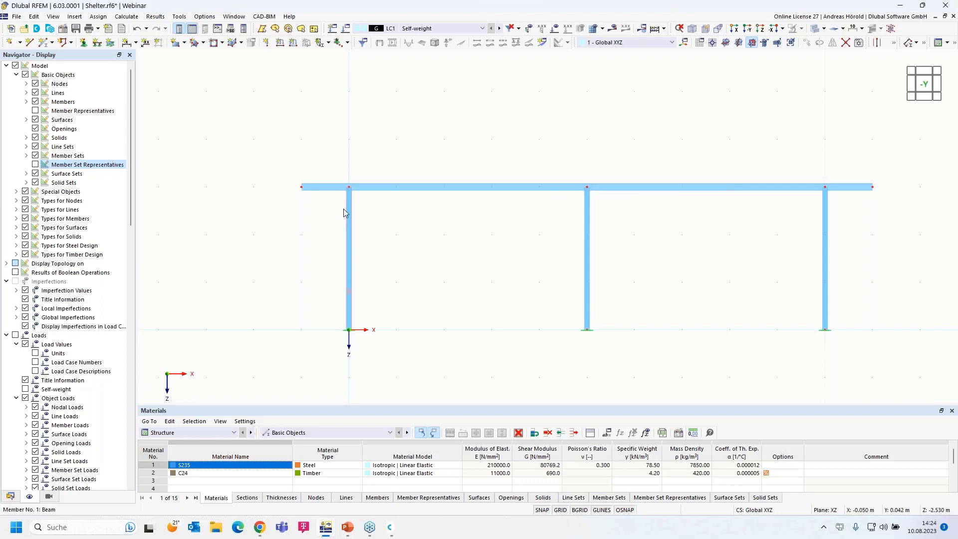
left_click_drag(271, 205, 931, 169)
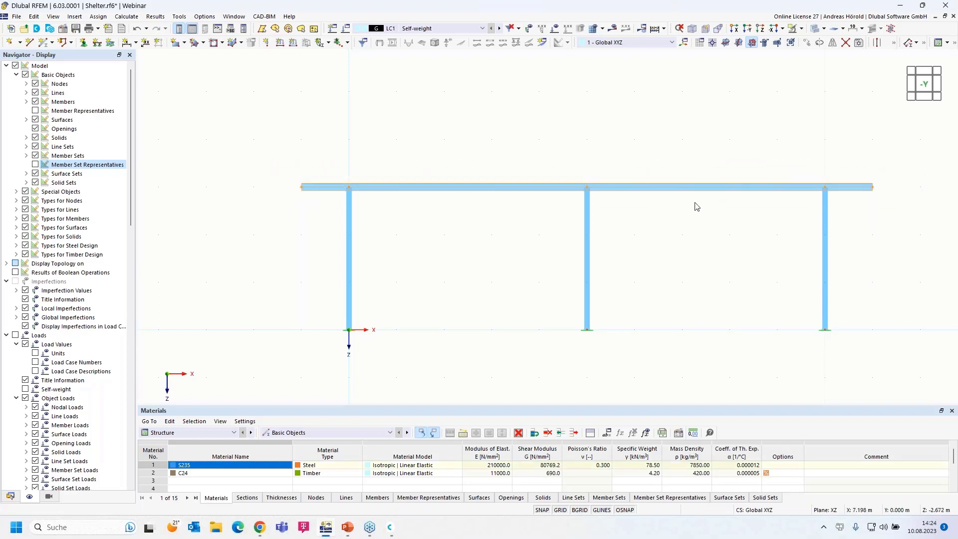
scroll(695, 207, "up", 2)
middle_click_drag(710, 205, 757, 181)
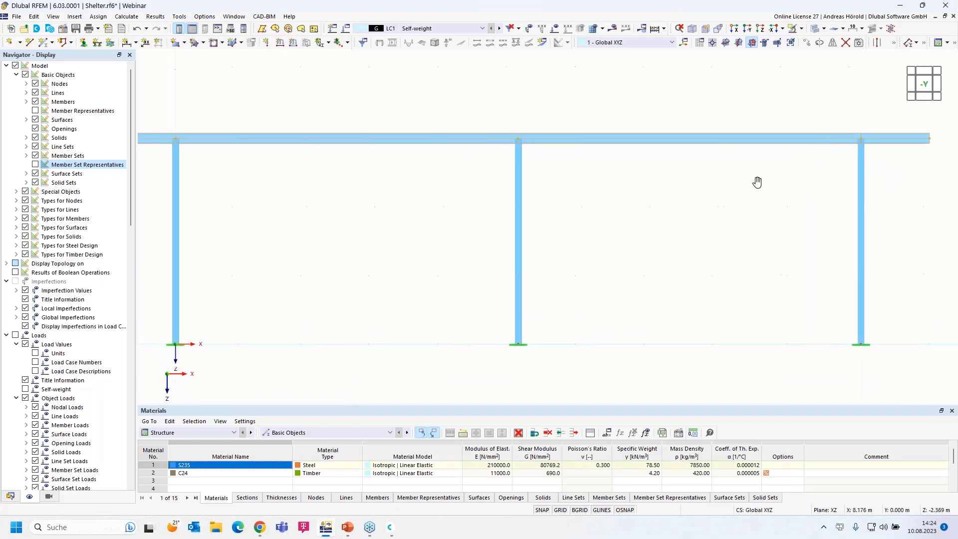
scroll(755, 182, "down", 1)
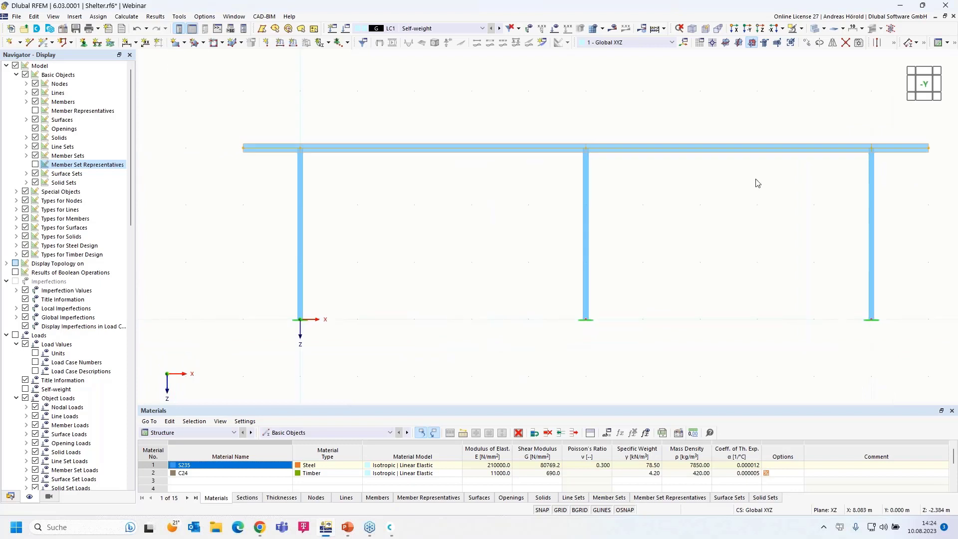
Create a continuous member set from top beam members 3, 4, 6 and 7.
right_click(716, 152)
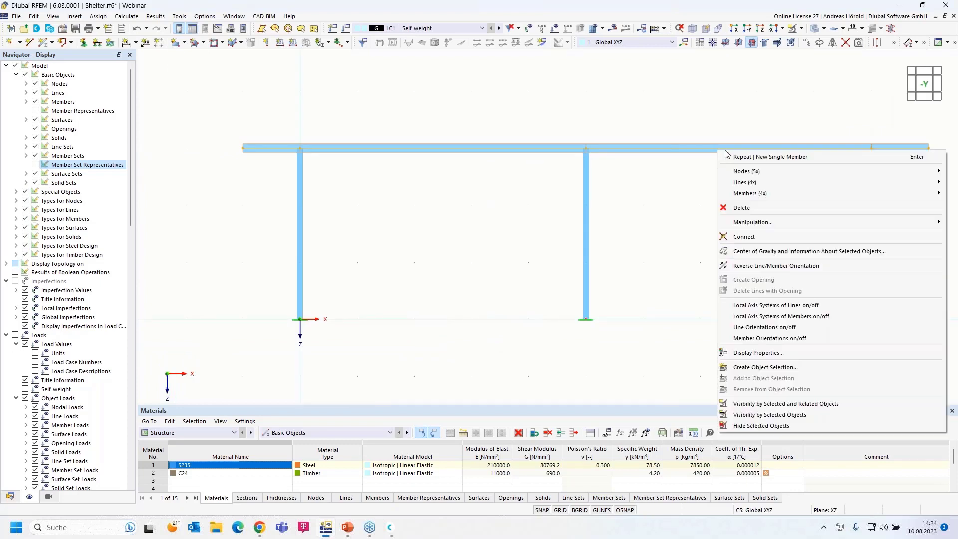
mouse_move(788, 195)
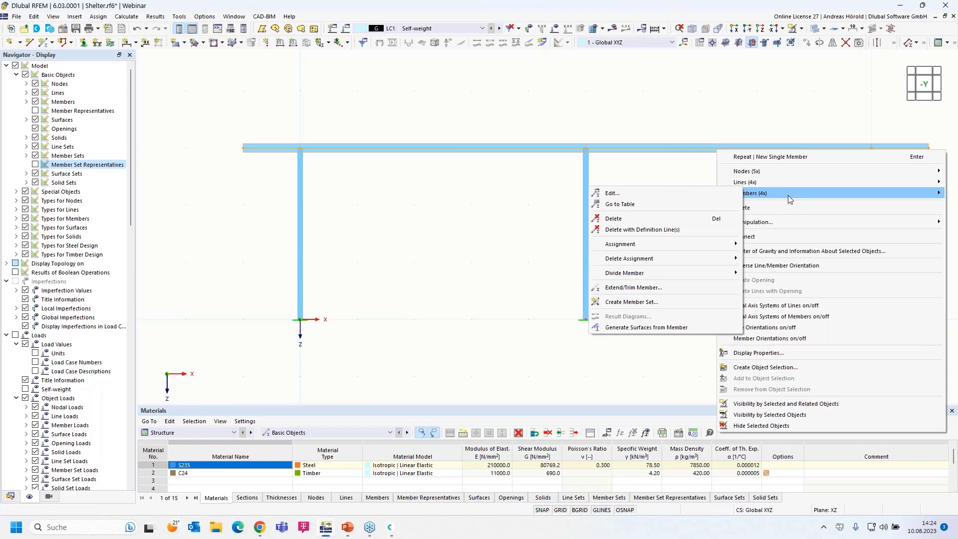
left_click(649, 302)
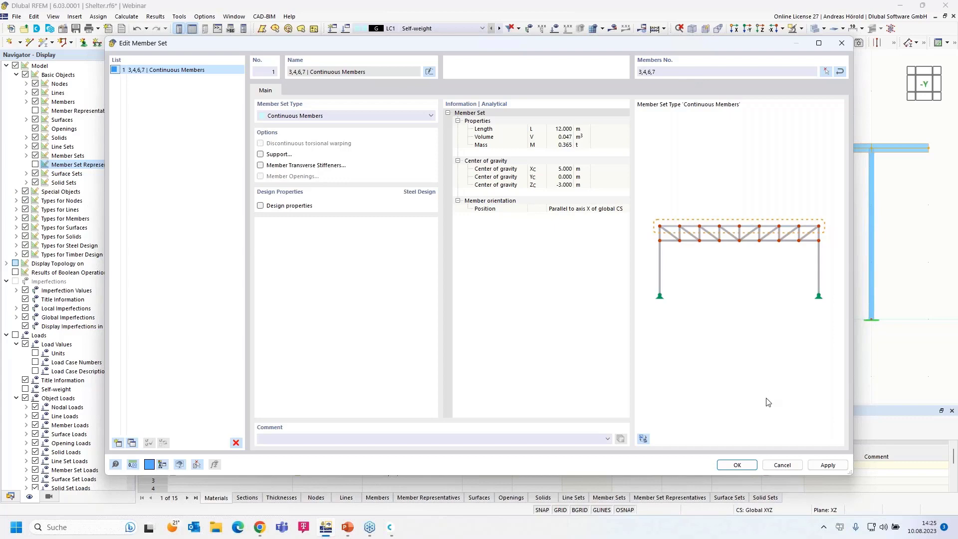
left_click(735, 464)
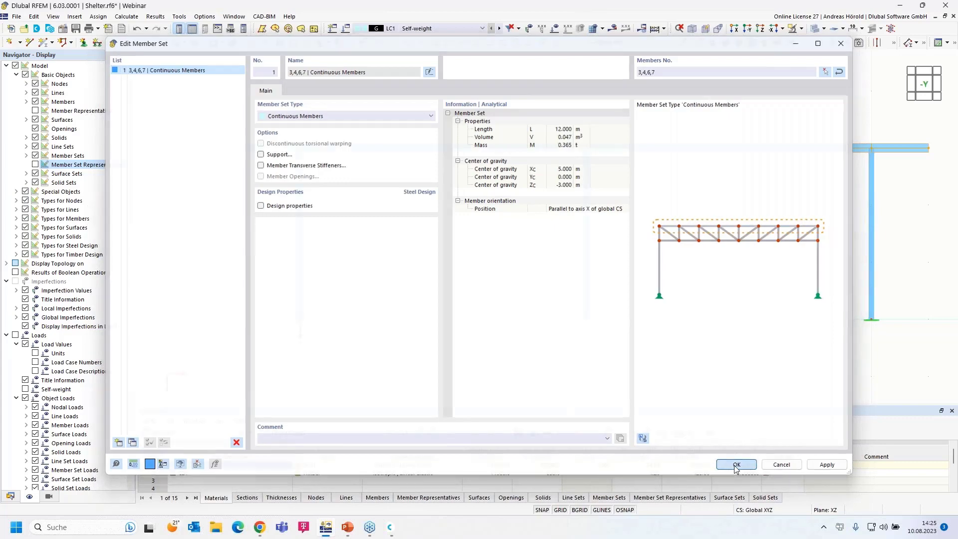
Tilt the model into a 3D view and window-select the entire frame.
scroll(484, 137, "up", 2)
scroll(486, 137, "up", 3)
scroll(488, 190, "up", 3)
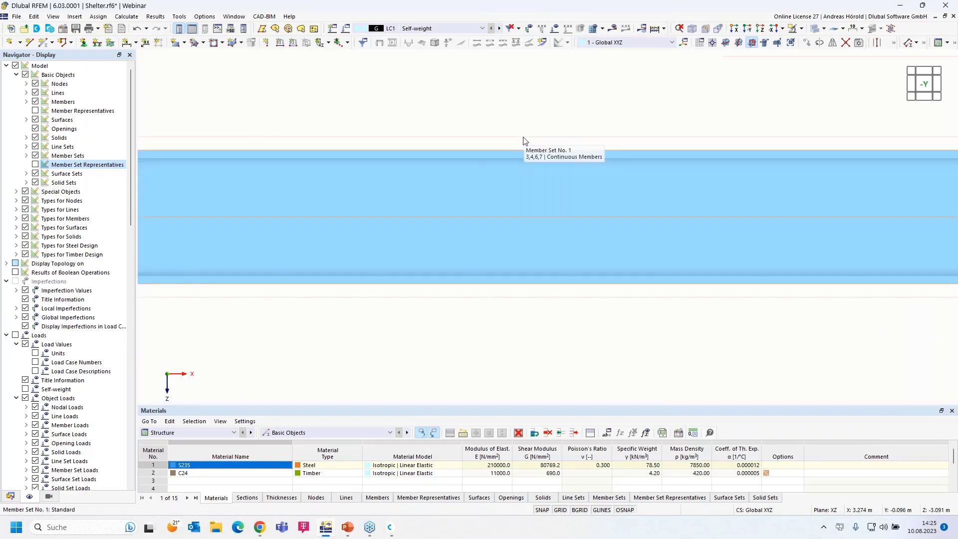
scroll(523, 140, "down", 5)
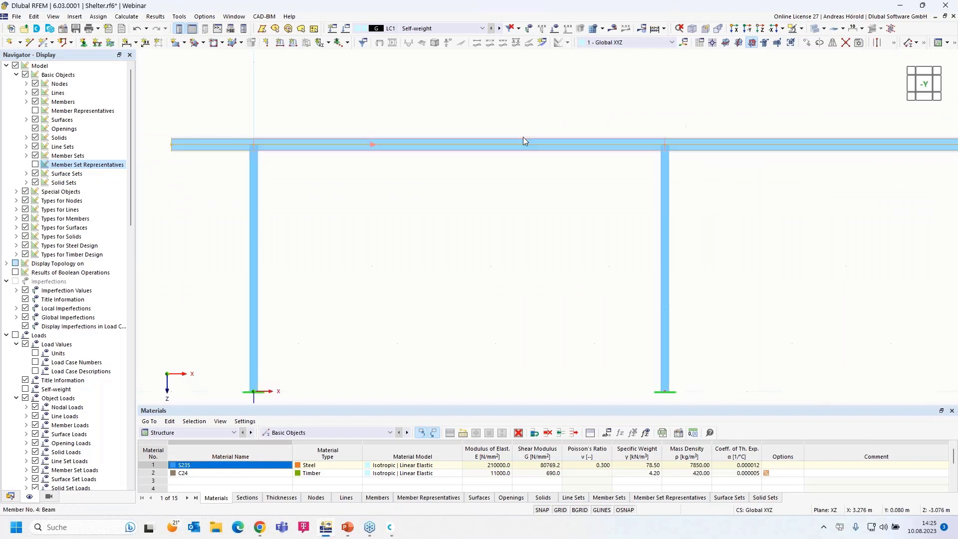
scroll(521, 137, "down", 4)
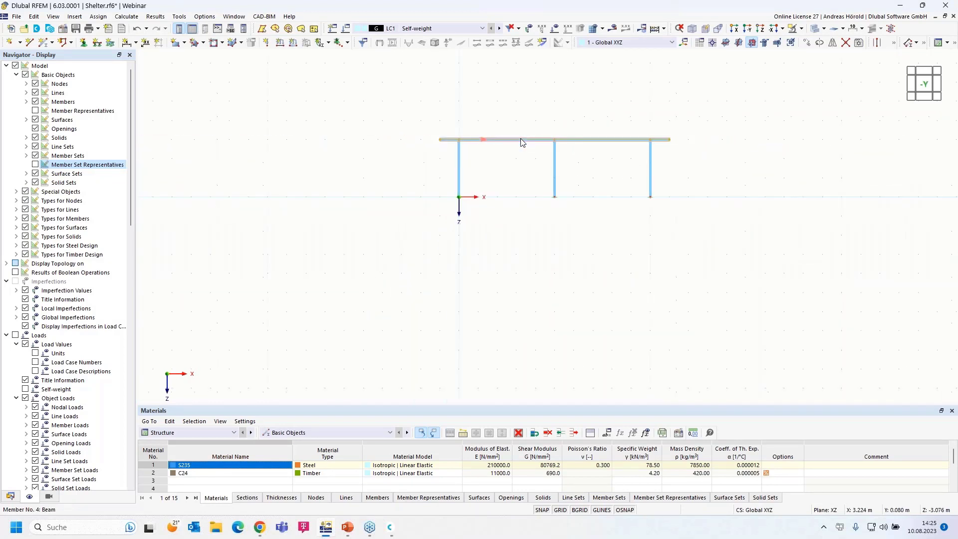
scroll(520, 139, "up", 3)
middle_click_drag(329, 241, 426, 303)
left_click_drag(271, 383, 733, 87)
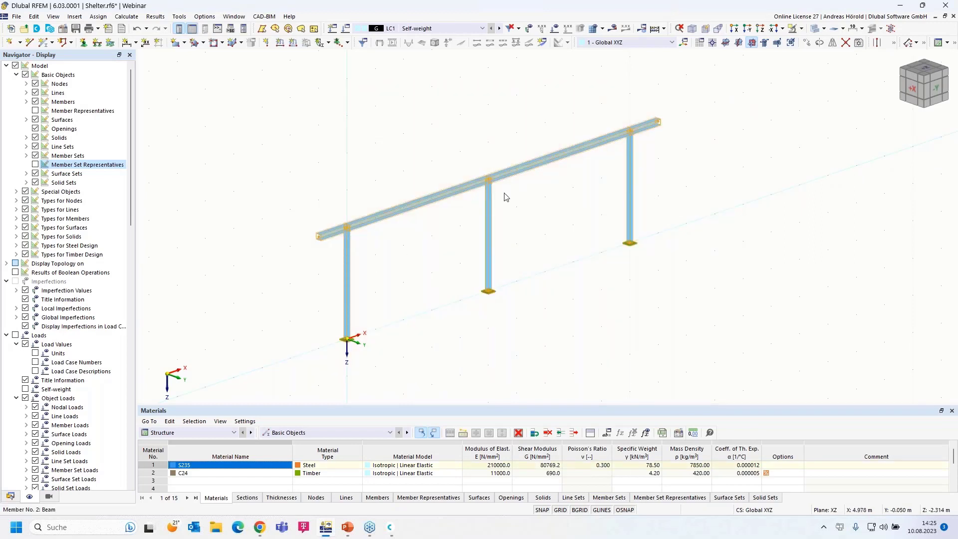
Copy the whole frame with displacement X 0 and Y 4 m.
left_click(806, 44)
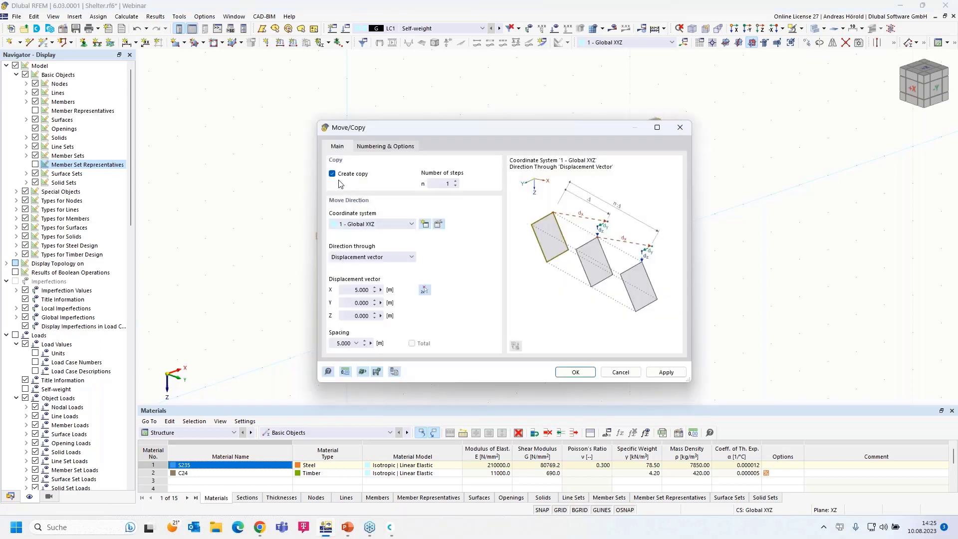
left_click(348, 304)
type("4")
left_click(347, 289)
left_click(423, 291)
left_click(575, 373)
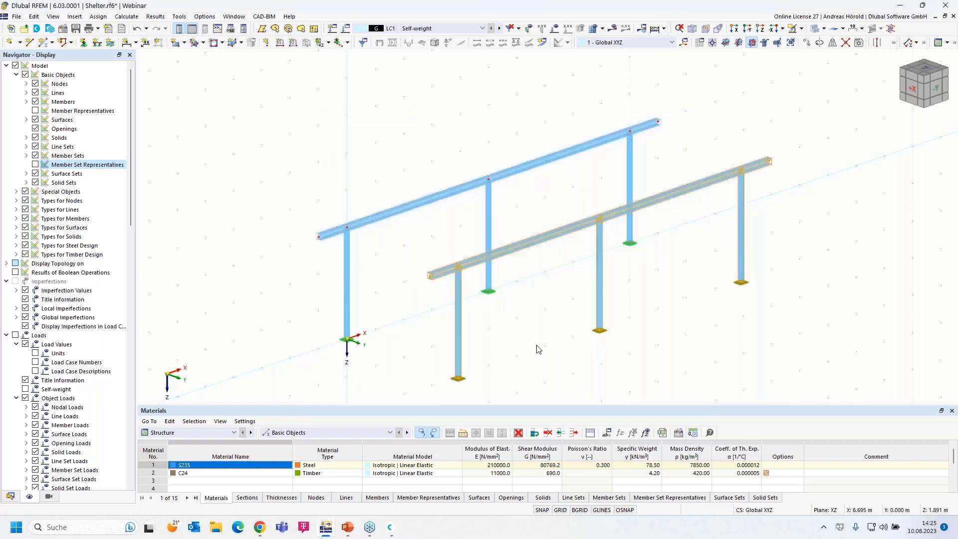
Zoom in on the two parallel frames and start new single member 15 as a Beam.
middle_click_drag(538, 348, 537, 304)
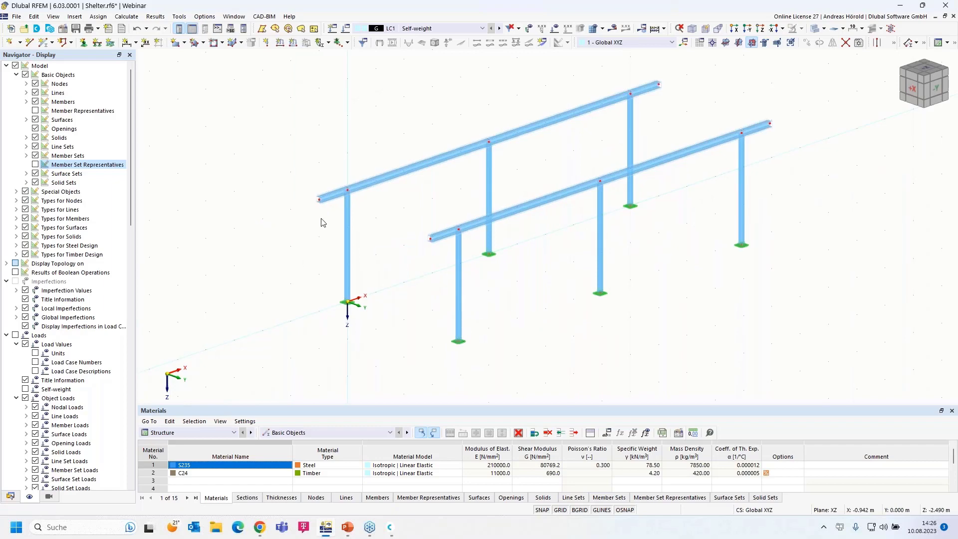
scroll(323, 216, "up", 2)
scroll(329, 260, "up", 3)
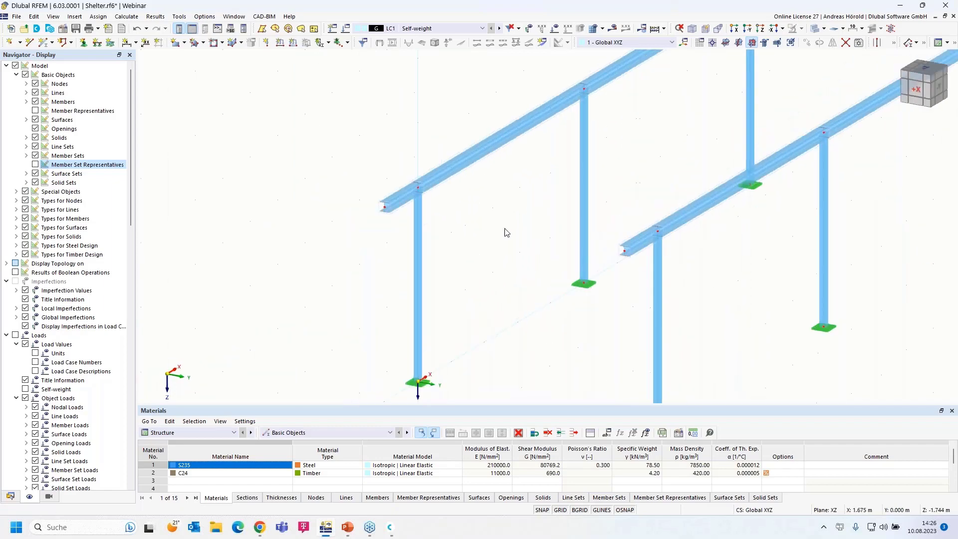
scroll(508, 232, "up", 3)
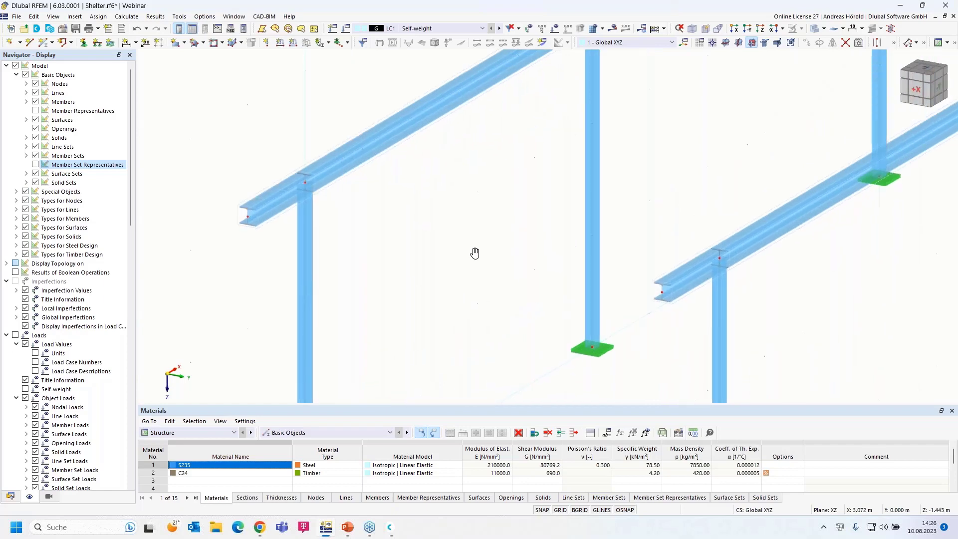
scroll(466, 253, "down", 1)
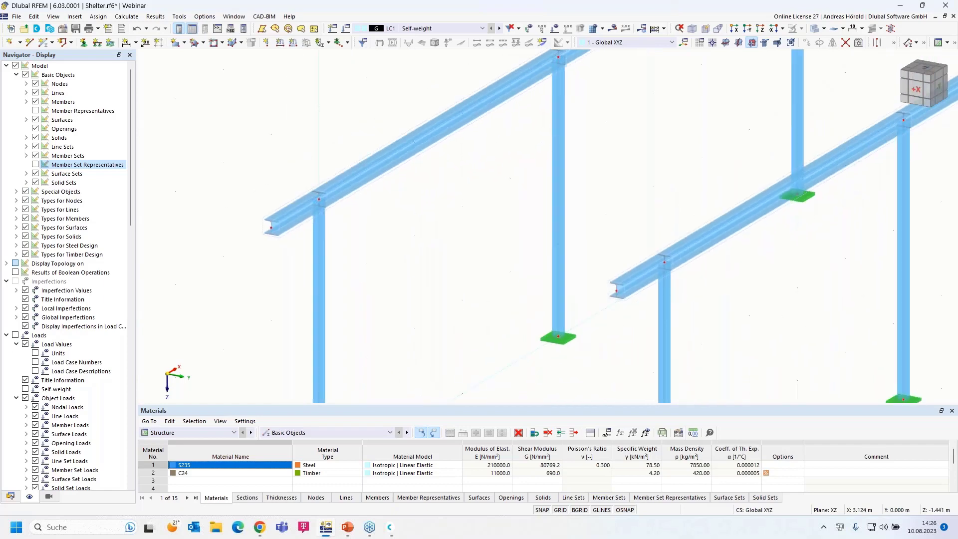
scroll(469, 257, "down", 1)
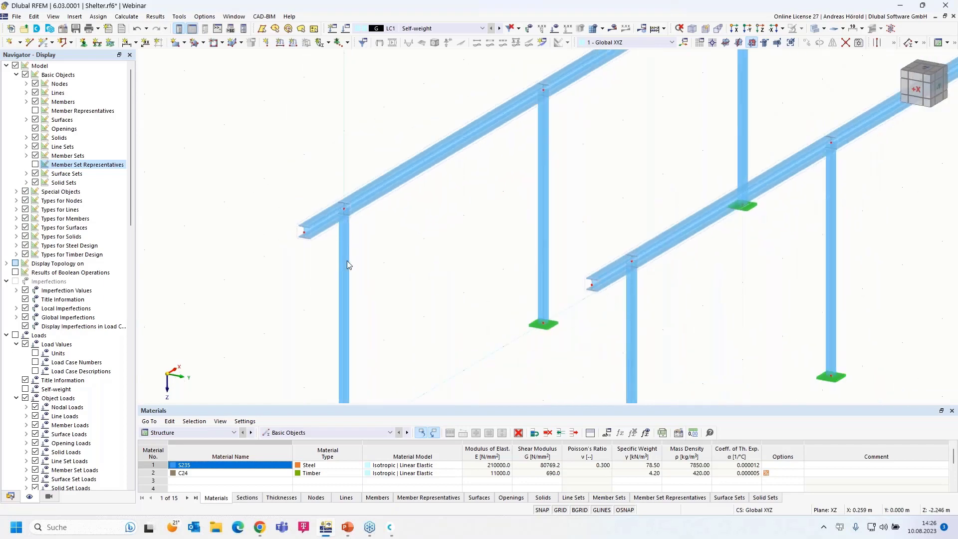
left_click(43, 43)
Keep HE 160 A as member 15's start section and bring up the section library.
left_click(43, 43)
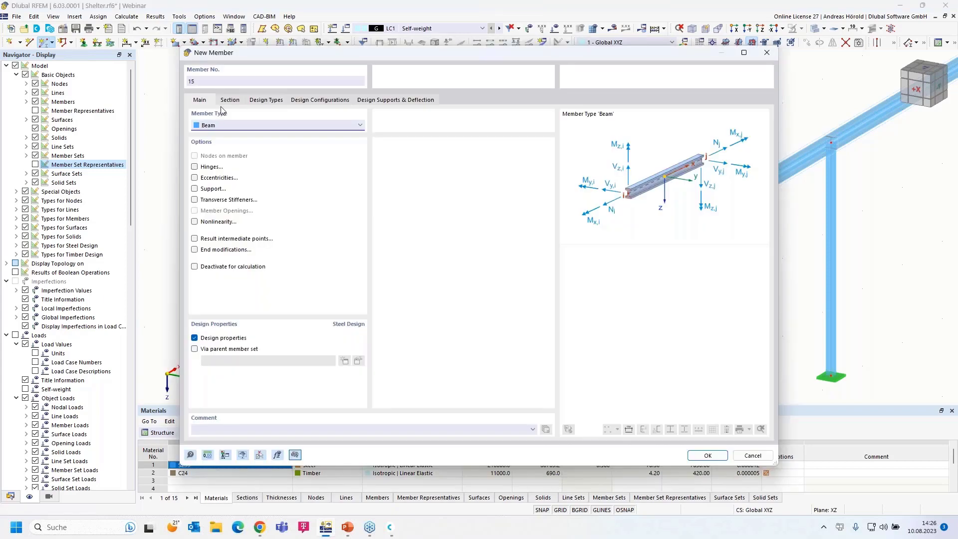
left_click(230, 100)
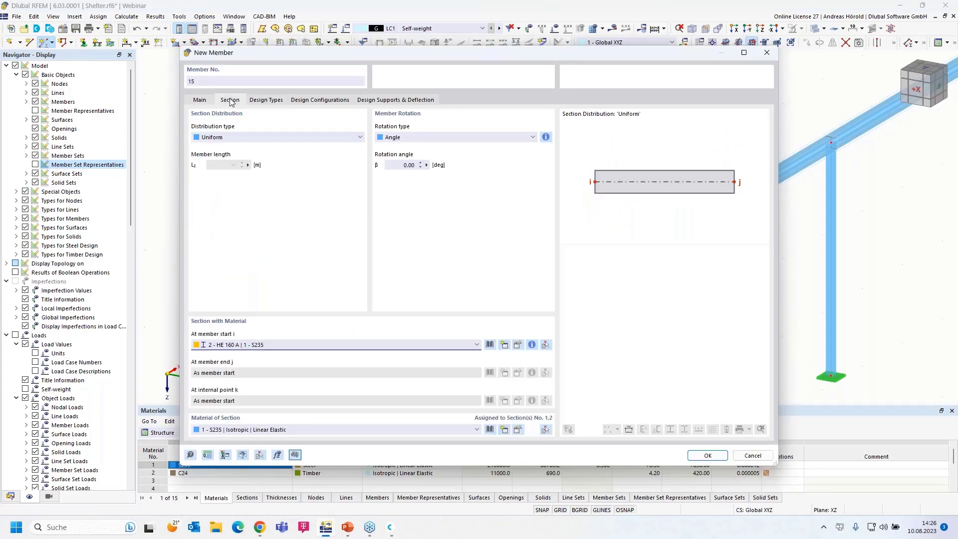
left_click(412, 344)
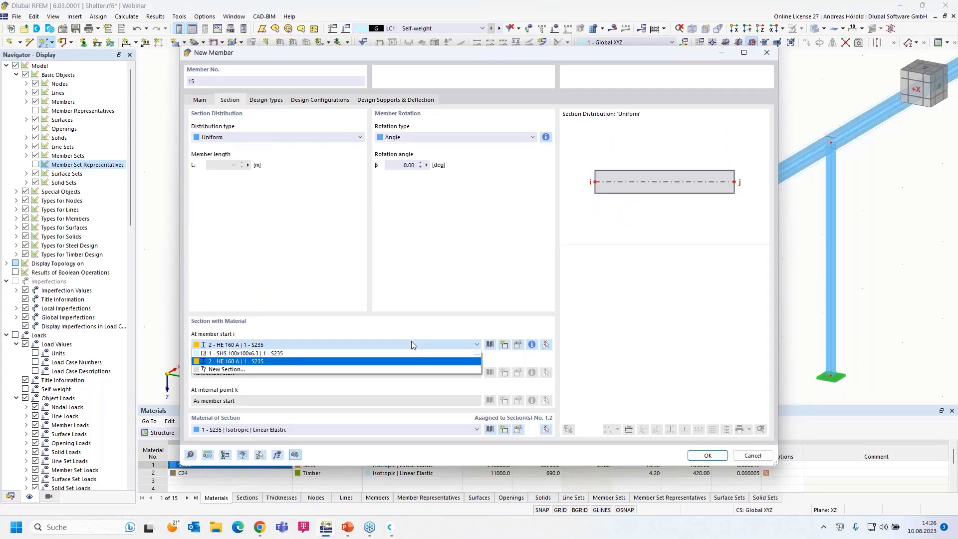
left_click(412, 344)
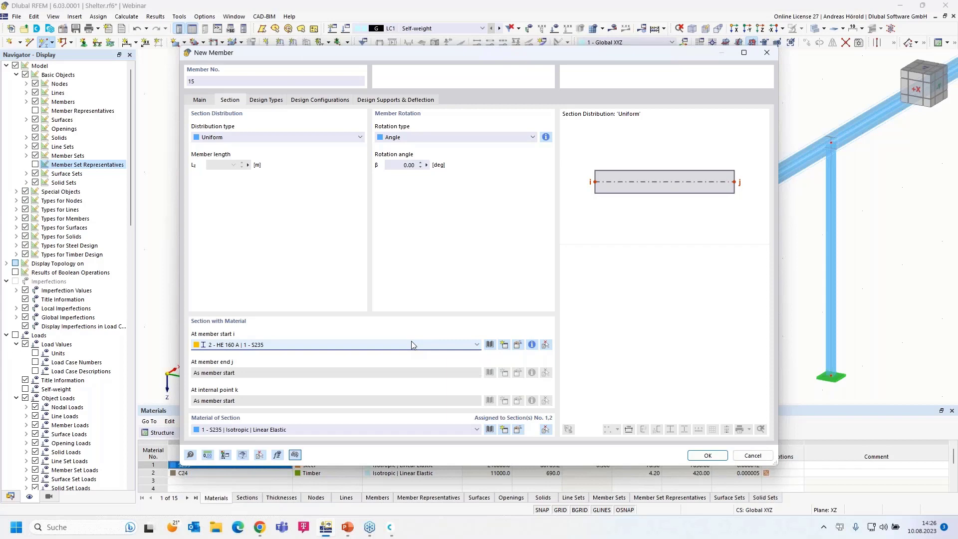
left_click(489, 345)
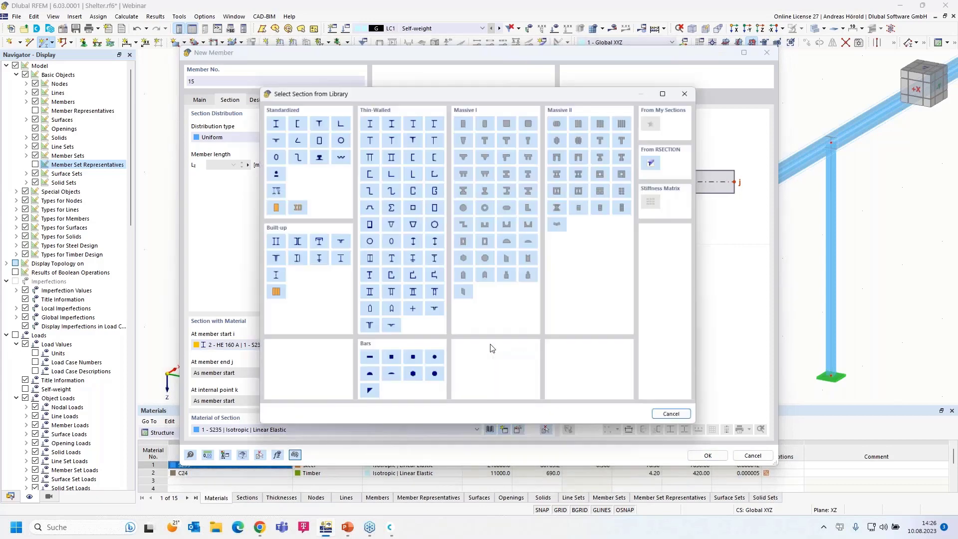
Make section 3 a massive rectangle with b = 60 mm and h = 160 mm in C24 timber.
left_click(464, 119)
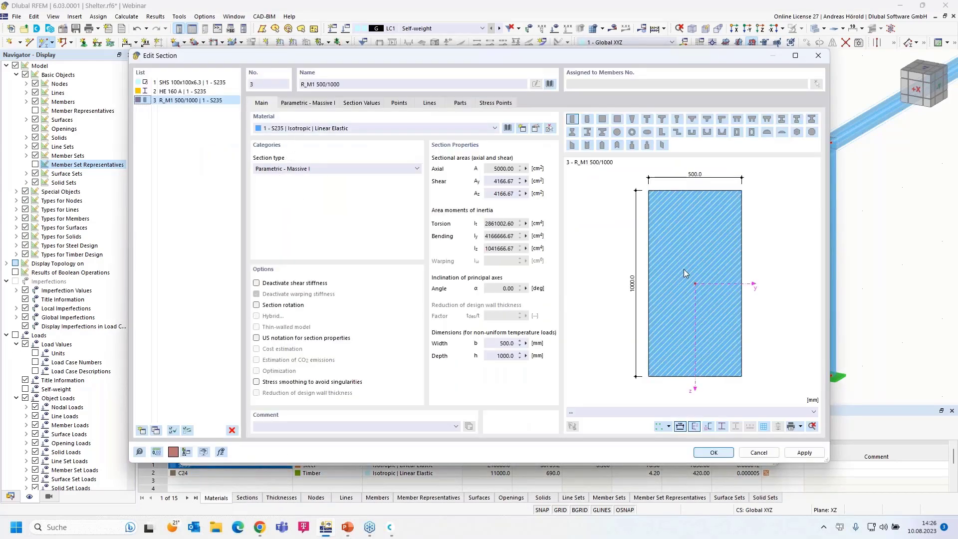
left_click(301, 104)
left_click(317, 131)
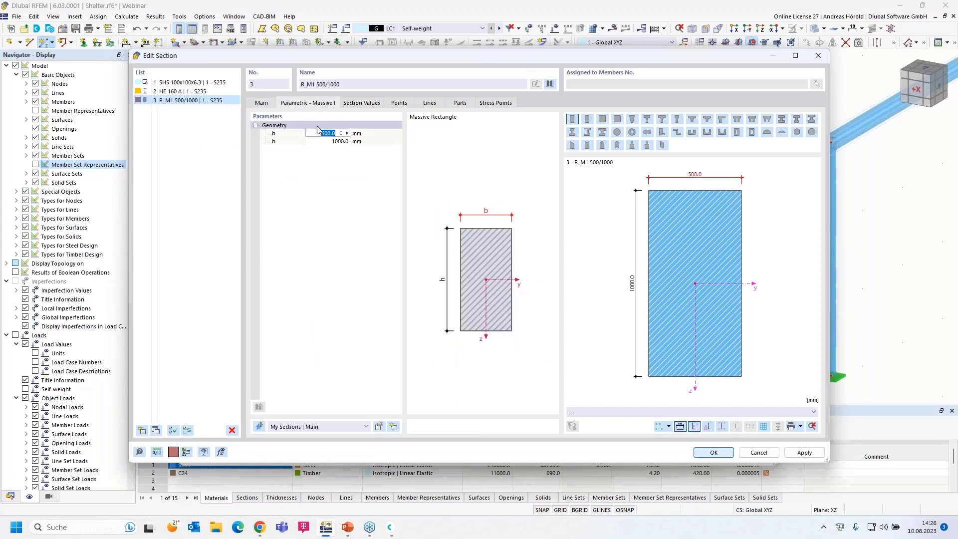
type("60")
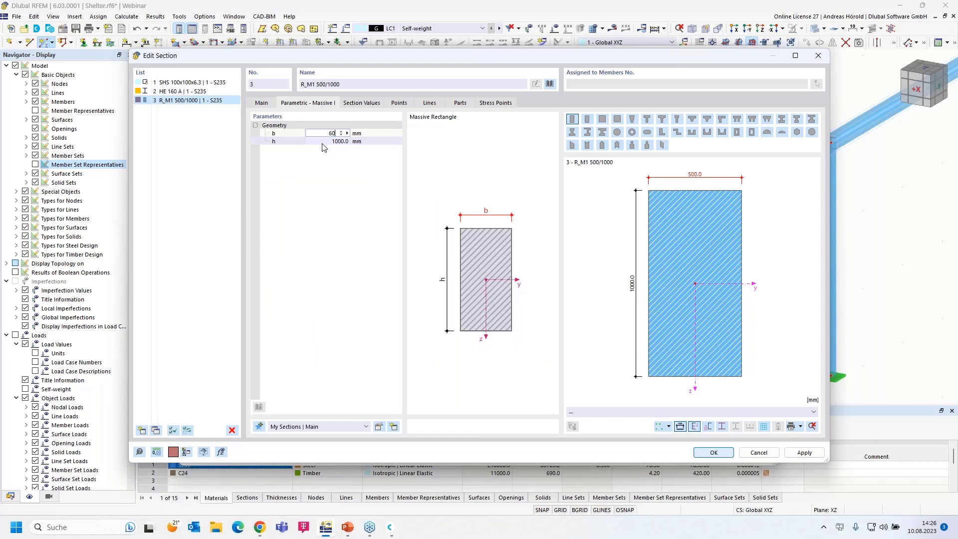
key("Tab")
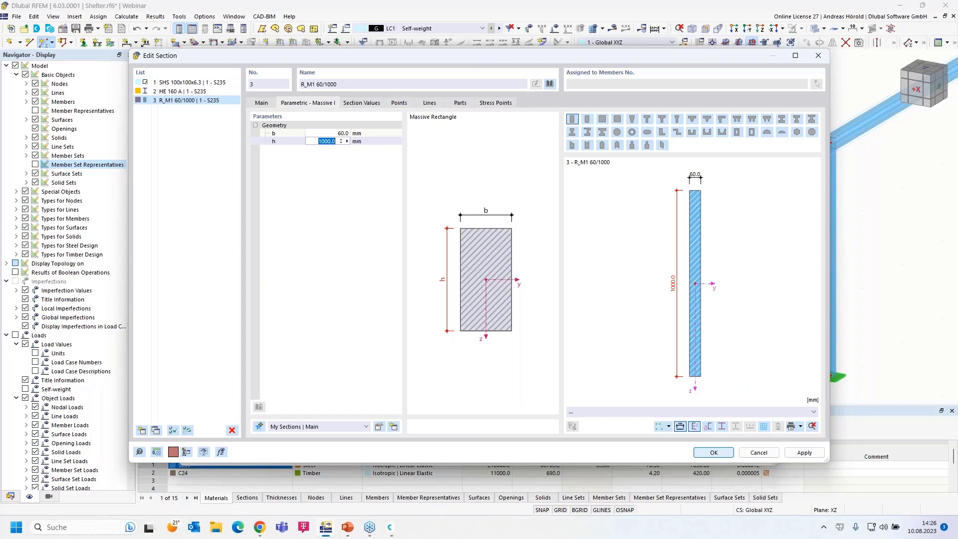
type("160")
key("Return")
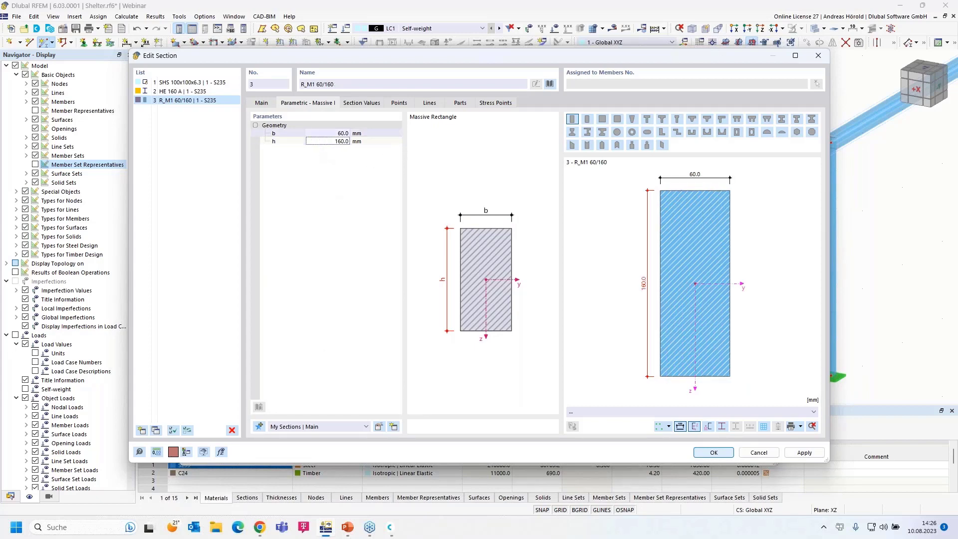
left_click(261, 103)
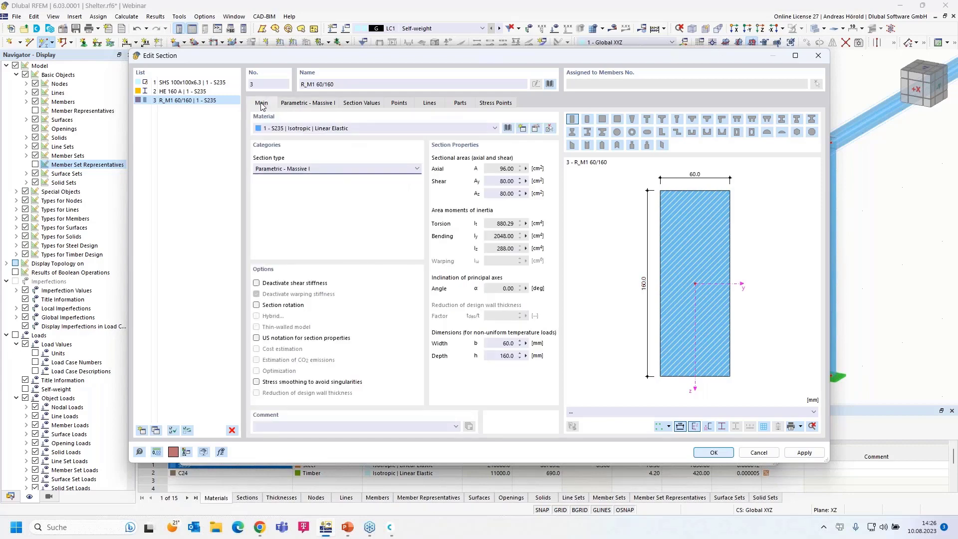
left_click(296, 129)
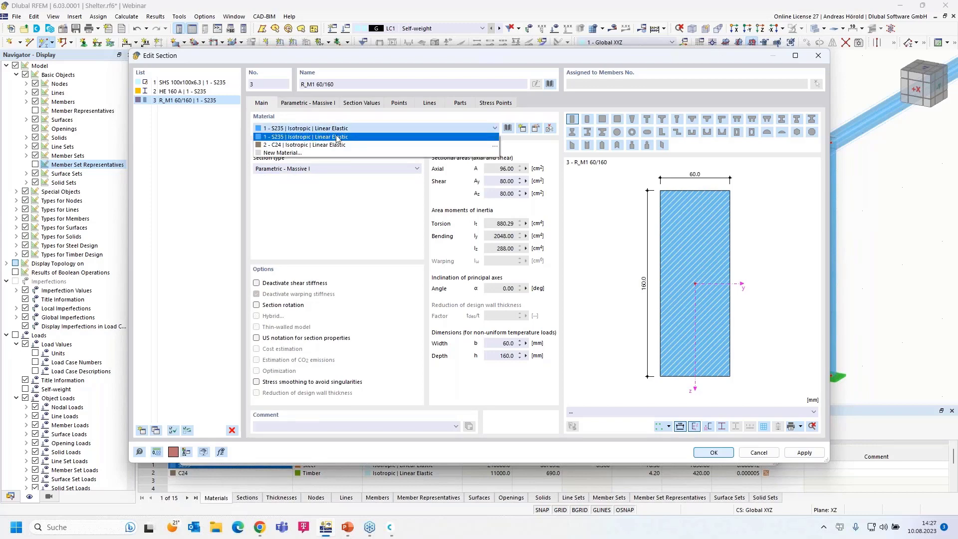
left_click(350, 145)
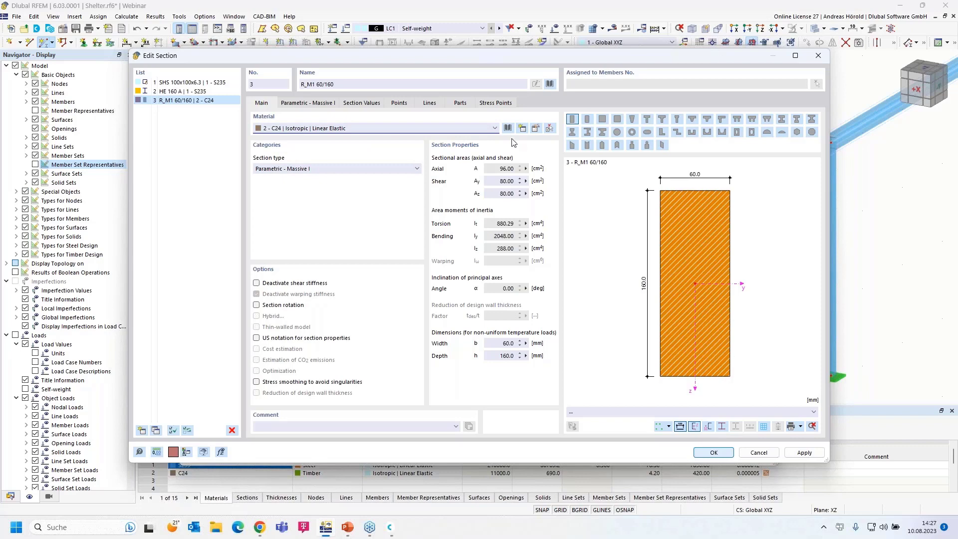
left_click(536, 130)
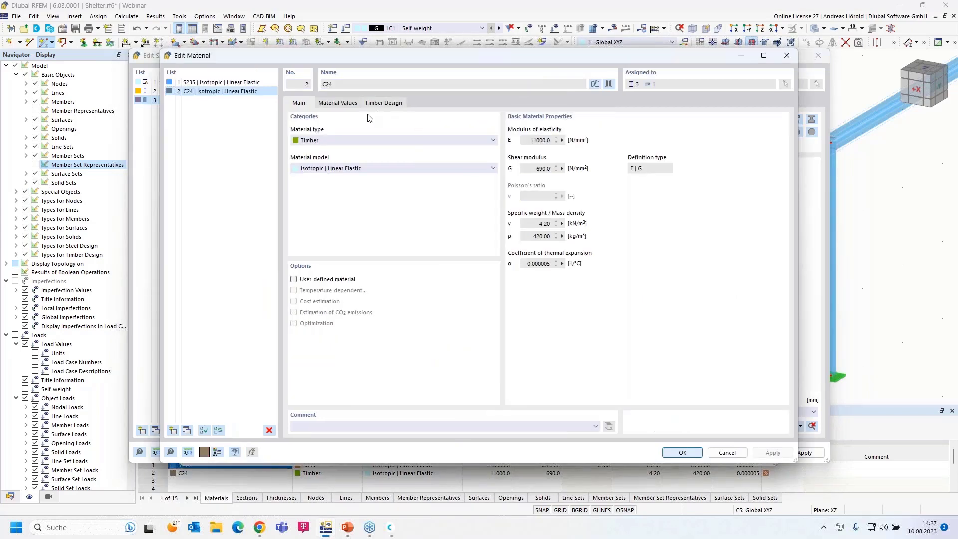
left_click(609, 83)
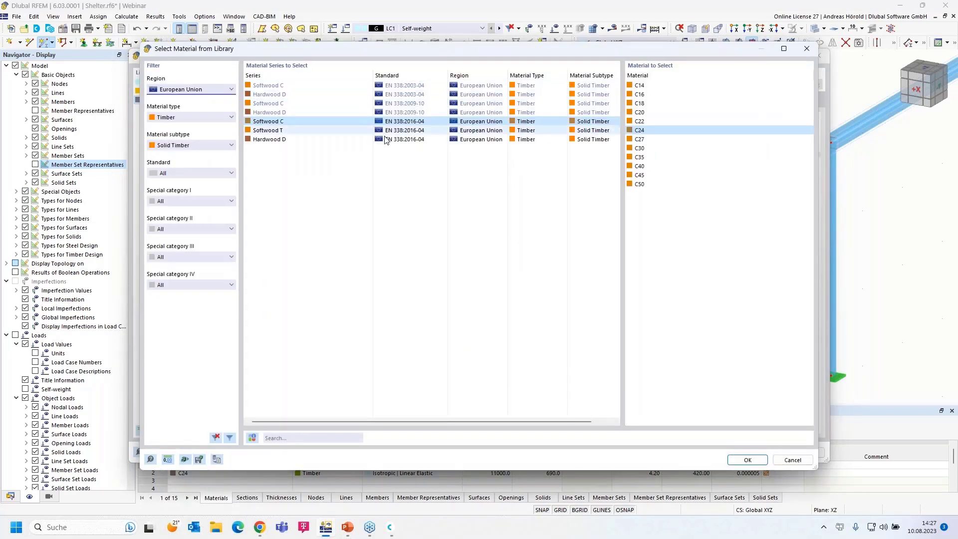
left_click(192, 146)
left_click(189, 154)
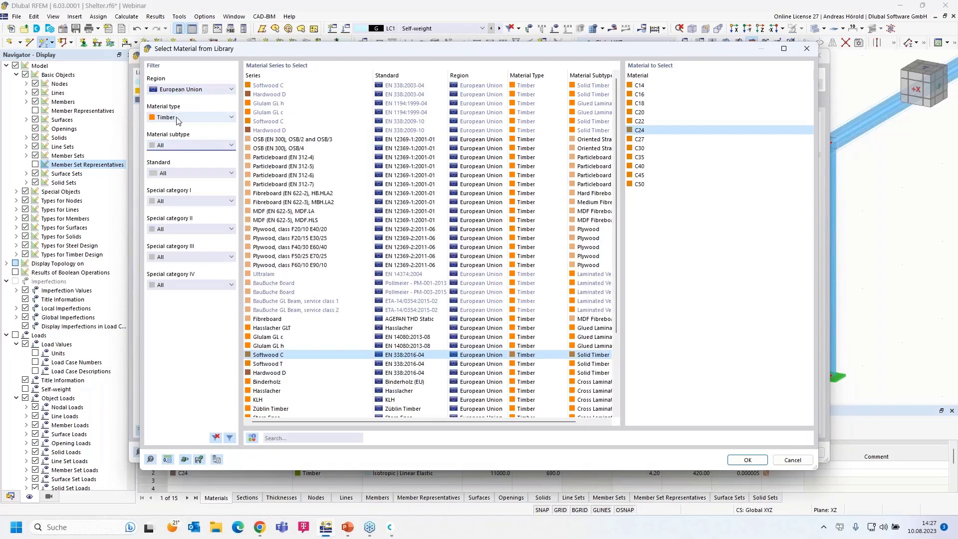
left_click(193, 119)
left_click(188, 129)
left_click(191, 92)
left_click(191, 92)
left_click(189, 118)
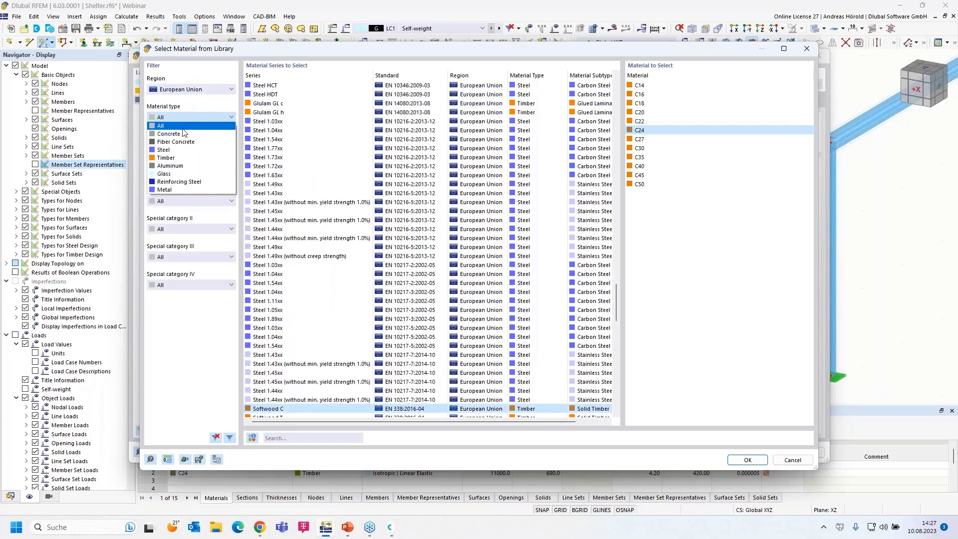
left_click(182, 159)
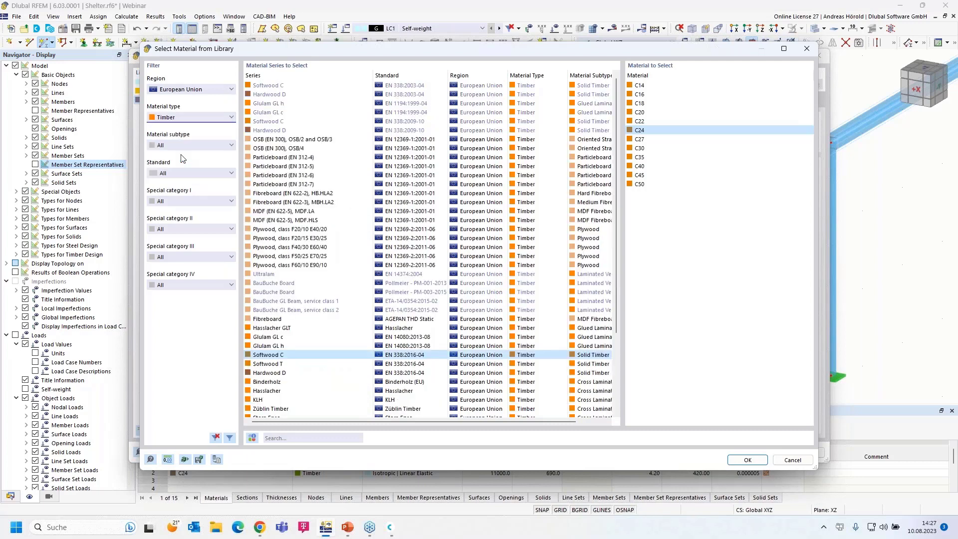
left_click(190, 144)
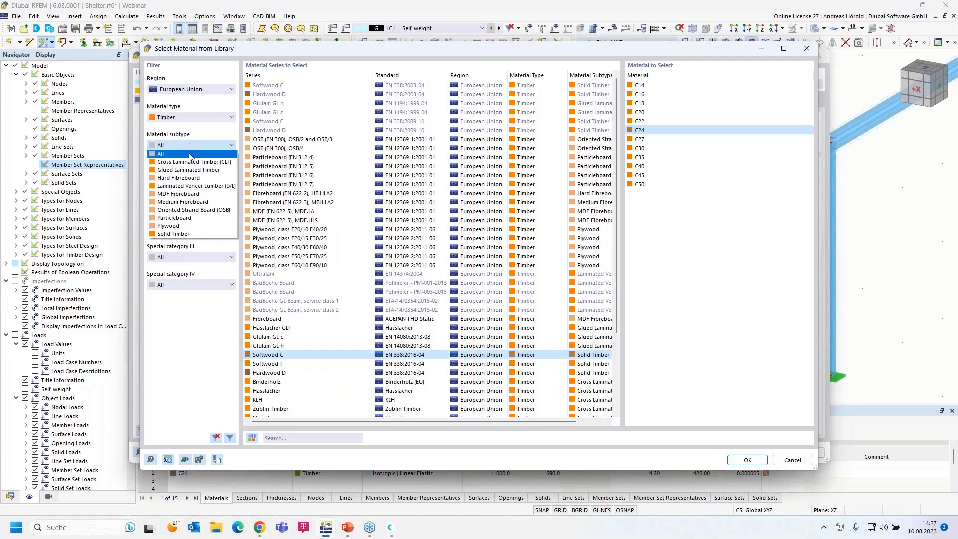
left_click(206, 234)
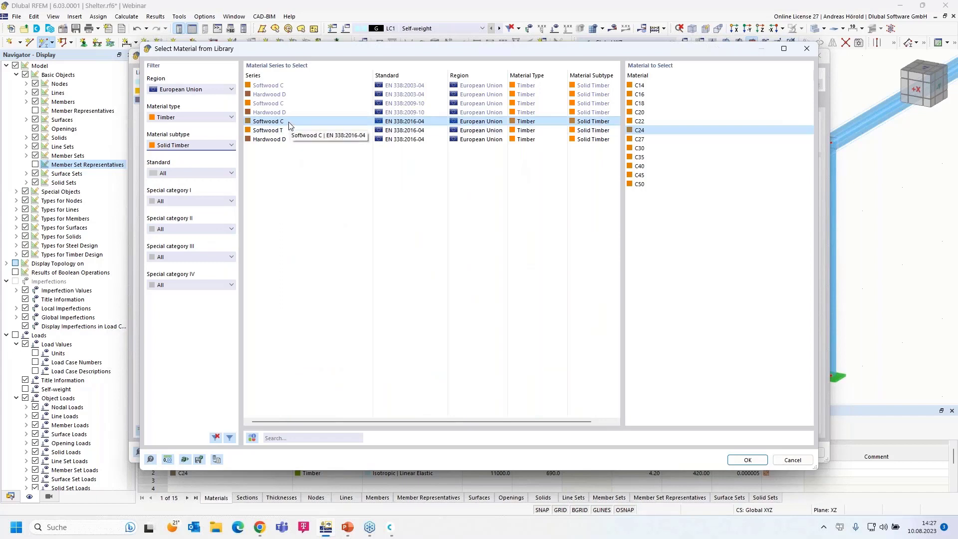
left_click(645, 132)
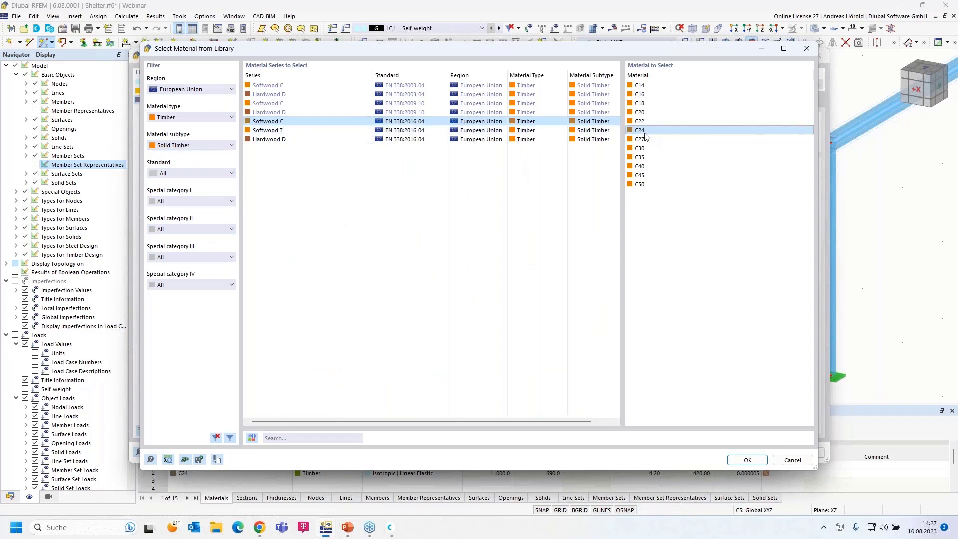
left_click(746, 459)
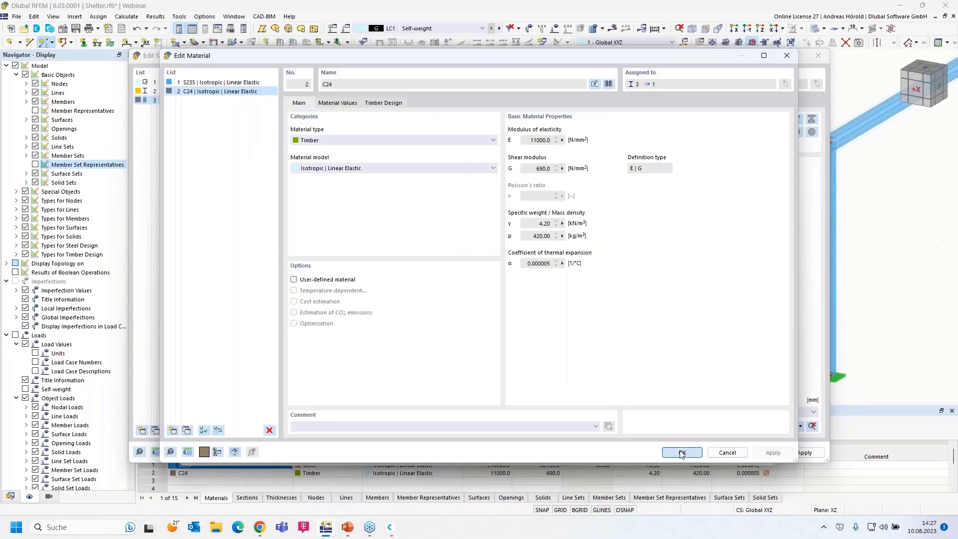
left_click(681, 452)
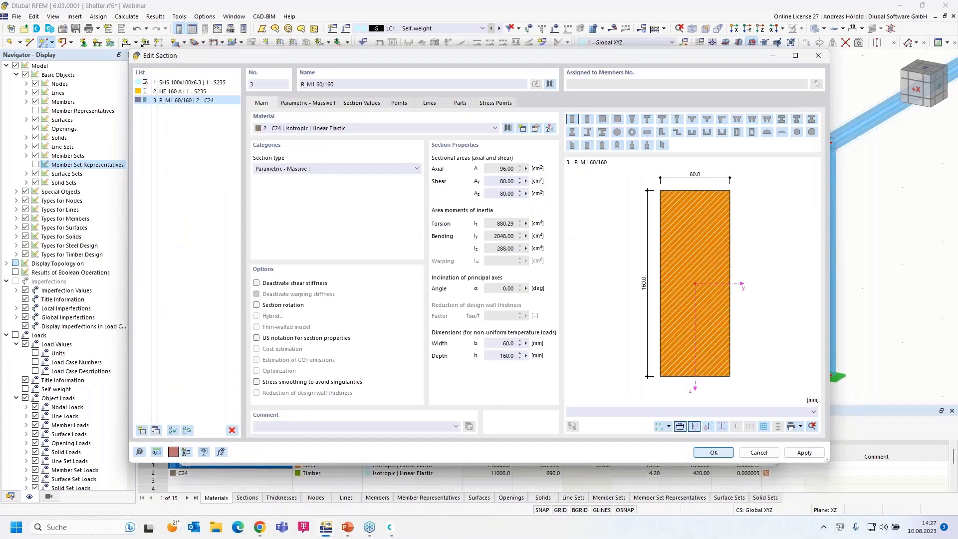
Accept the R_M1 60/160 section and member settings, then draw a trial timber member from node 2.
left_click(712, 455)
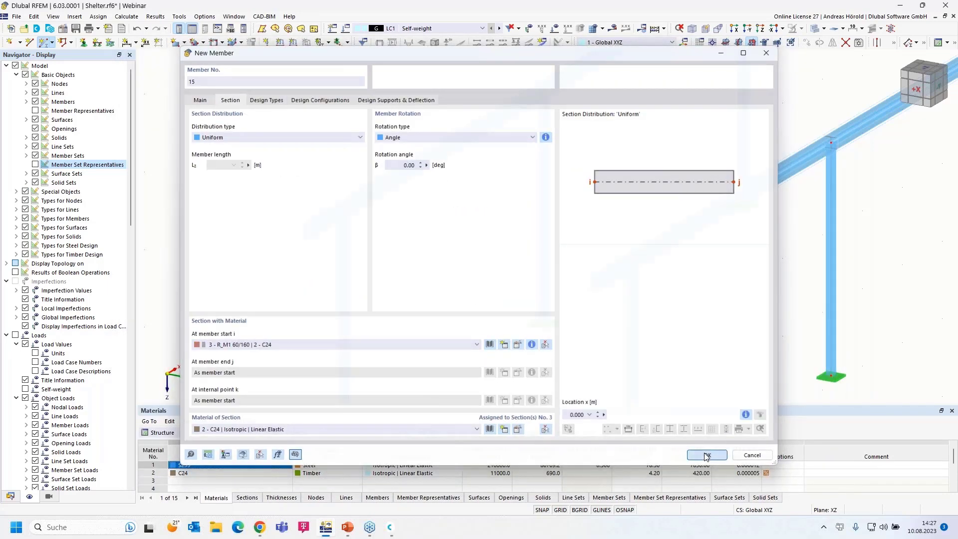
left_click(706, 455)
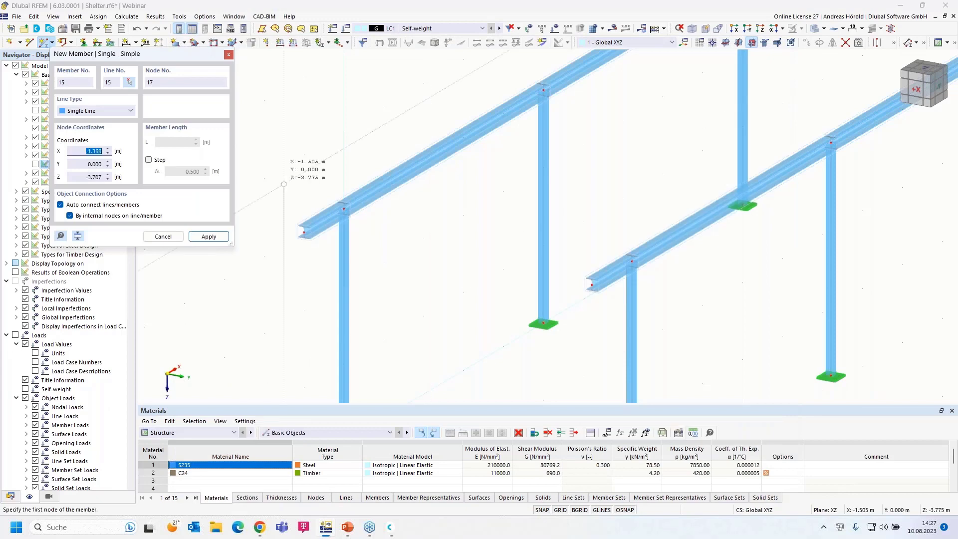
left_click(343, 208)
left_click(263, 178)
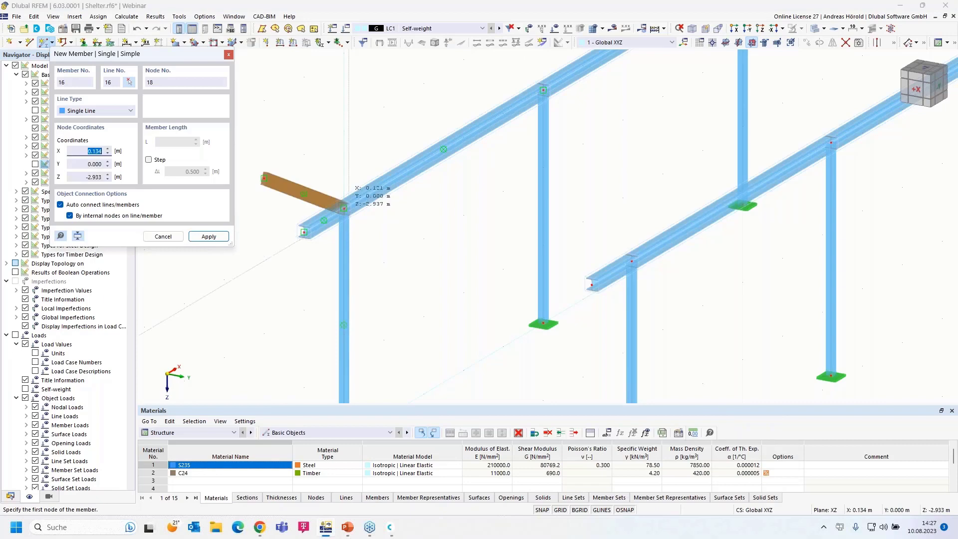
Undo the trial timber member, leaving only the two steel frames.
scroll(356, 216, "up", 5)
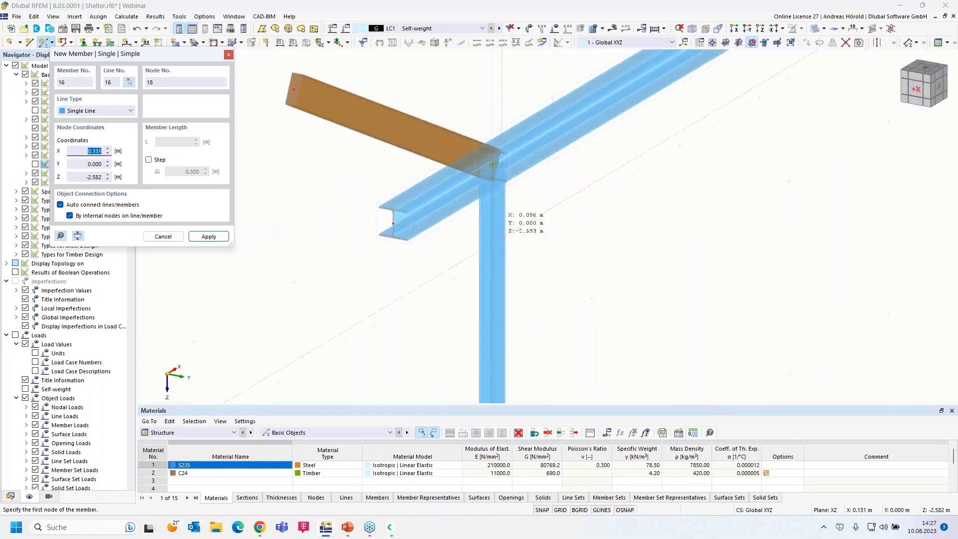
scroll(365, 229, "down", 1)
scroll(365, 228, "down", 4)
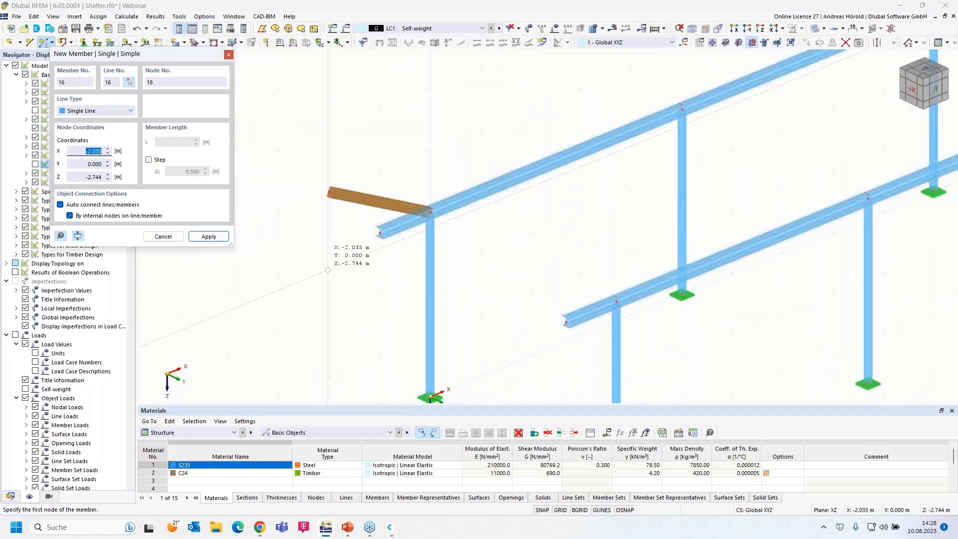
left_click(136, 29)
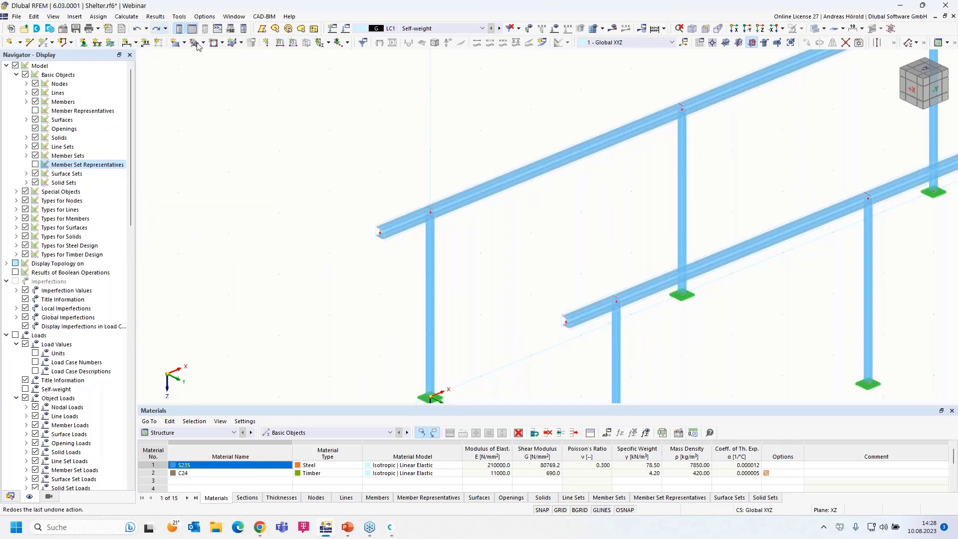
Switch the drawing work plane from XZ to YZ and rotate the view along the frames.
scroll(648, 204, "down", 2)
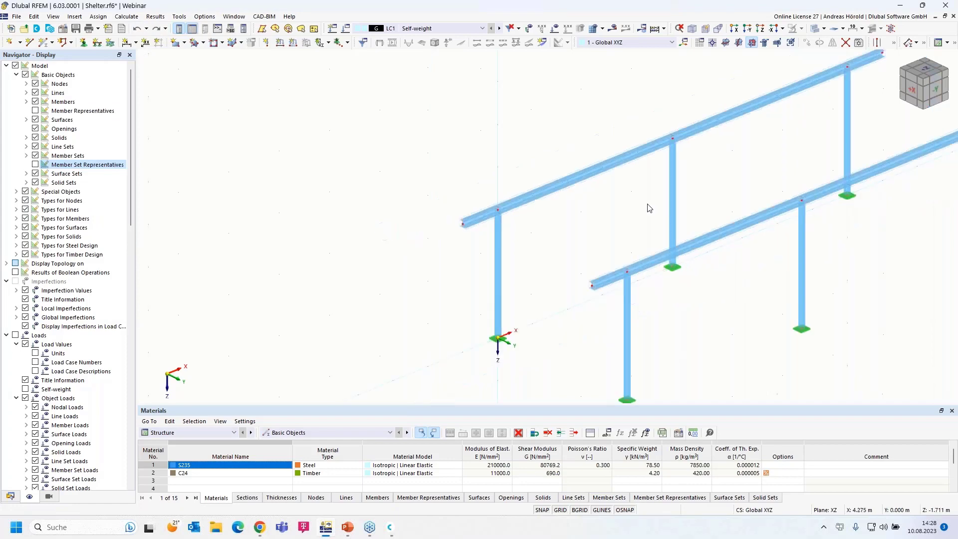
left_click(752, 44)
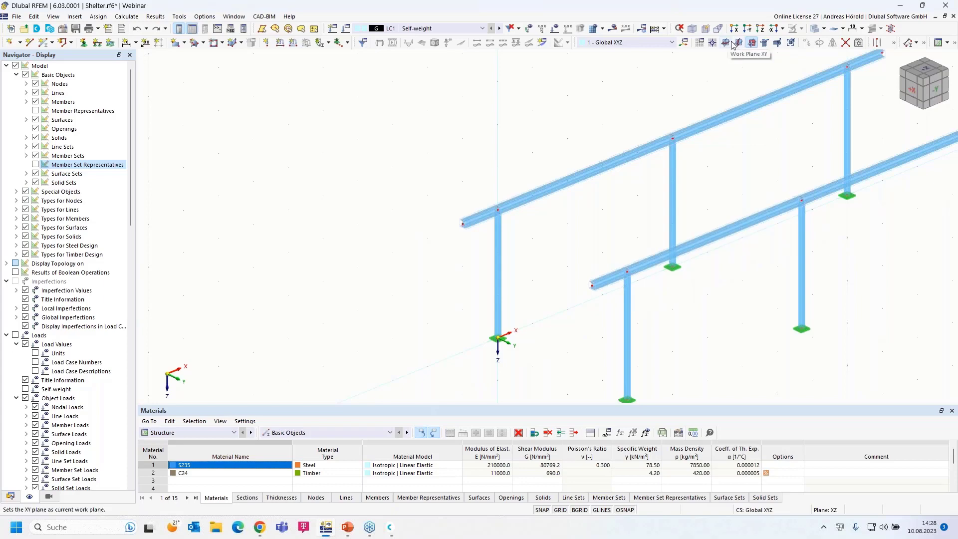
left_click(739, 44)
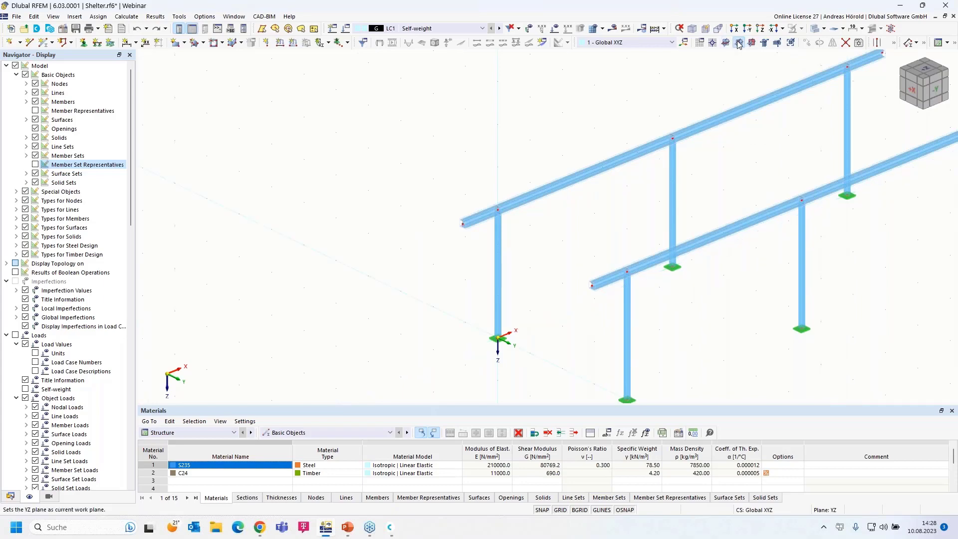
middle_click_drag(711, 314, 742, 309, "ctrl")
Check the undo history without undoing anything, then start new Beam member 15.
scroll(604, 278, "up", 4)
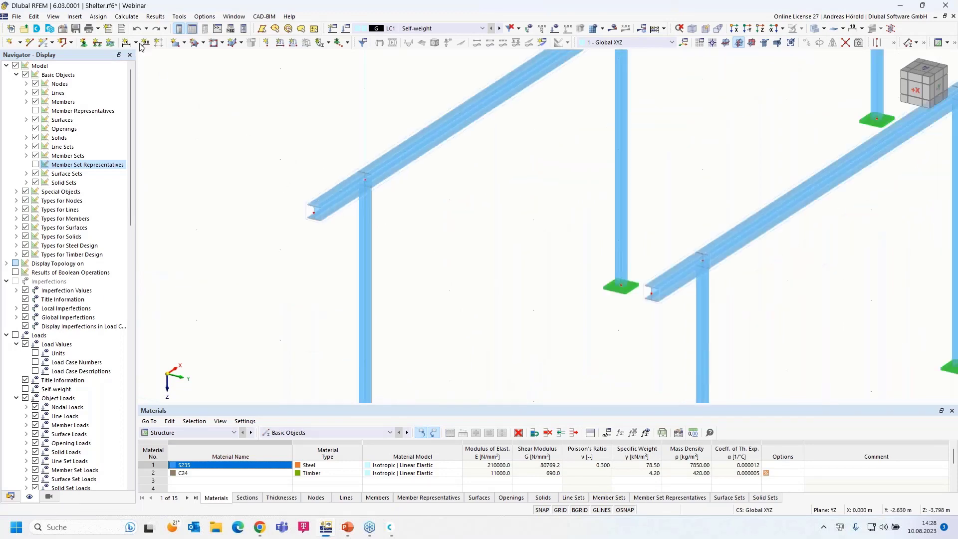
left_click(146, 29)
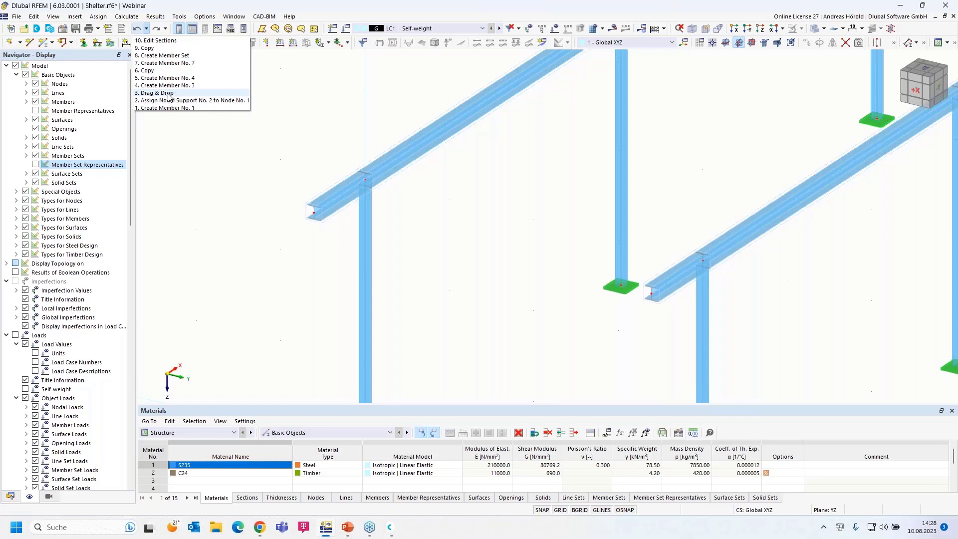
left_click(287, 109)
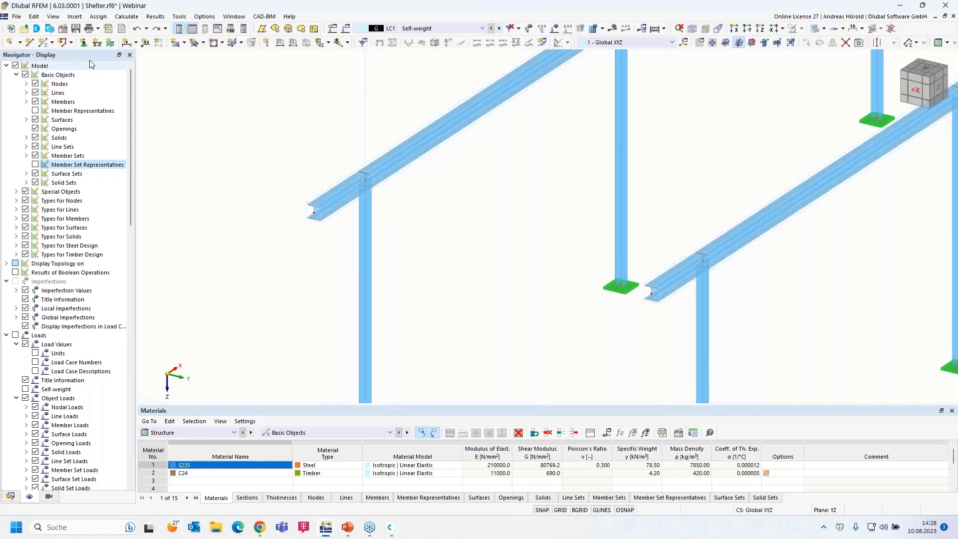
left_click(44, 42)
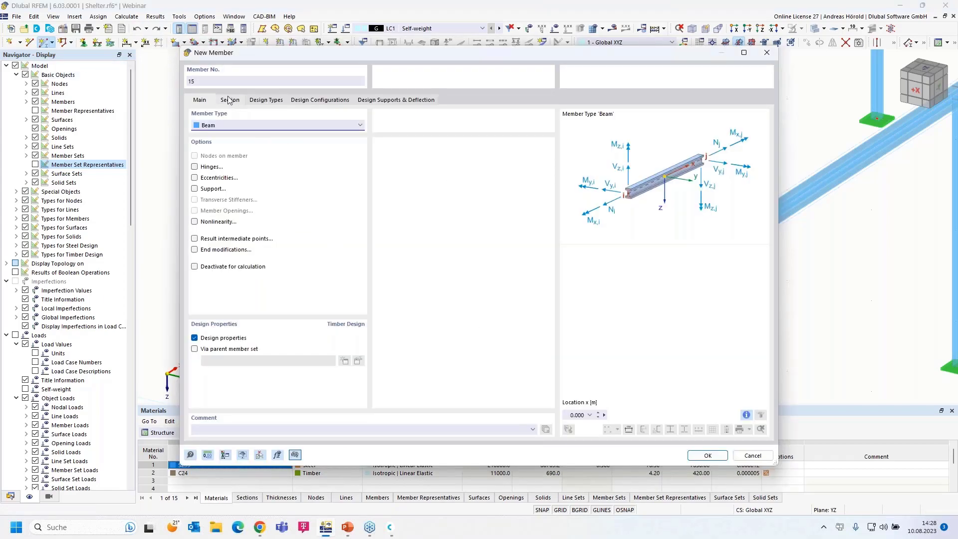
Accept the timber member settings and draw a 1 m overhang from node 2.
left_click(229, 100)
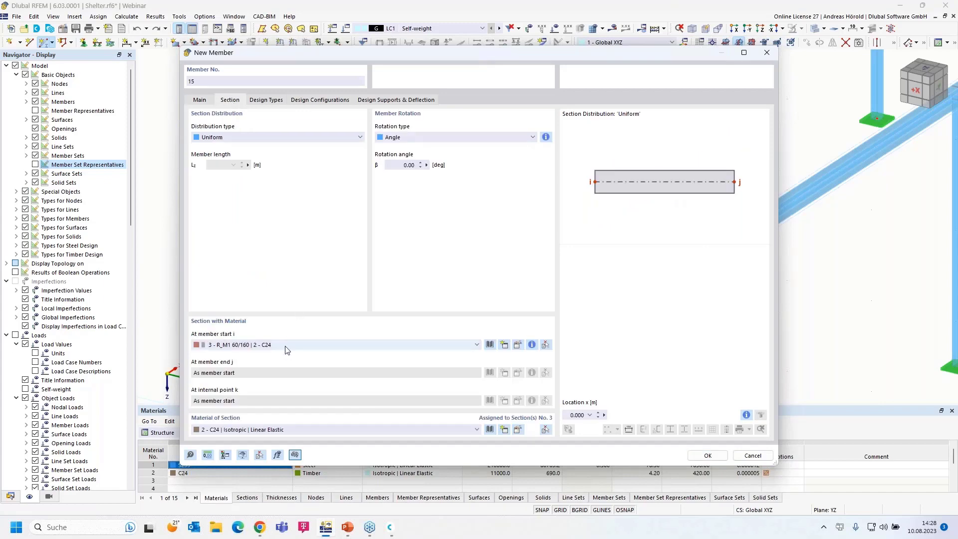
left_click(707, 456)
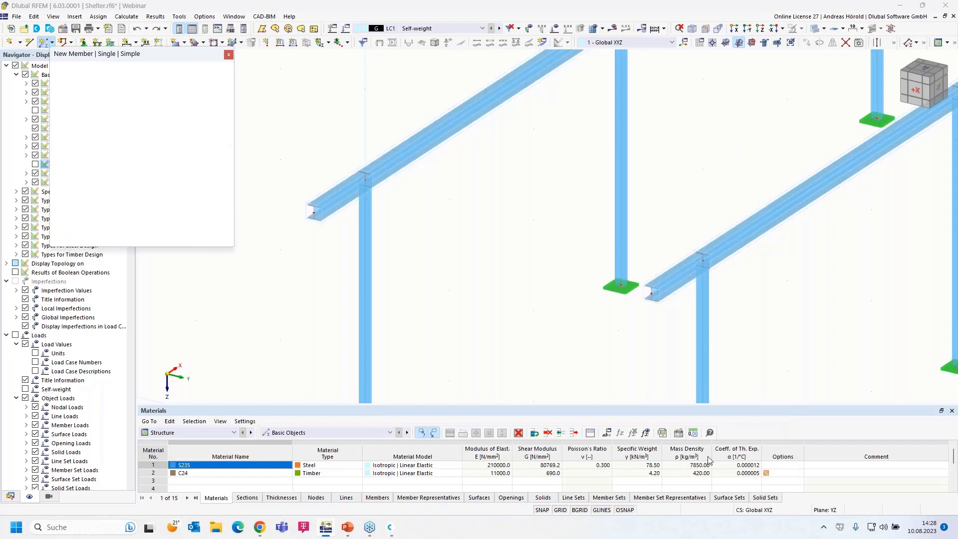
left_click(364, 179)
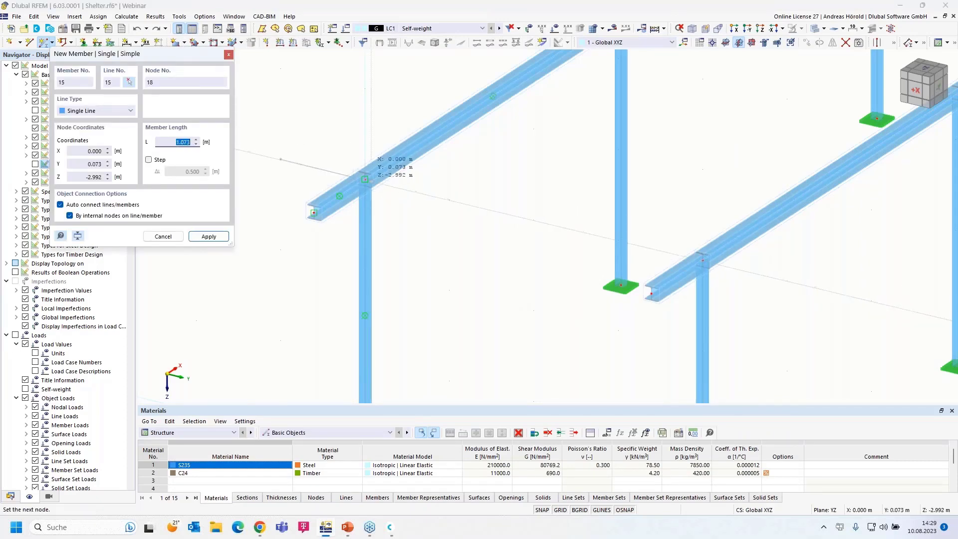
left_click(380, 172)
left_click(364, 179)
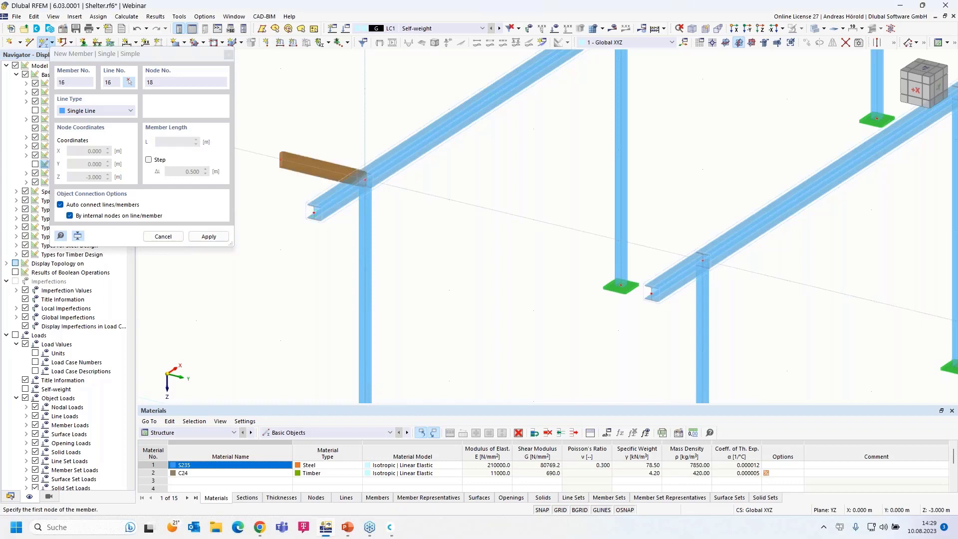
Extend the timber purlin from node 2 across the second frame and beyond, then finish drawing.
left_click(365, 179)
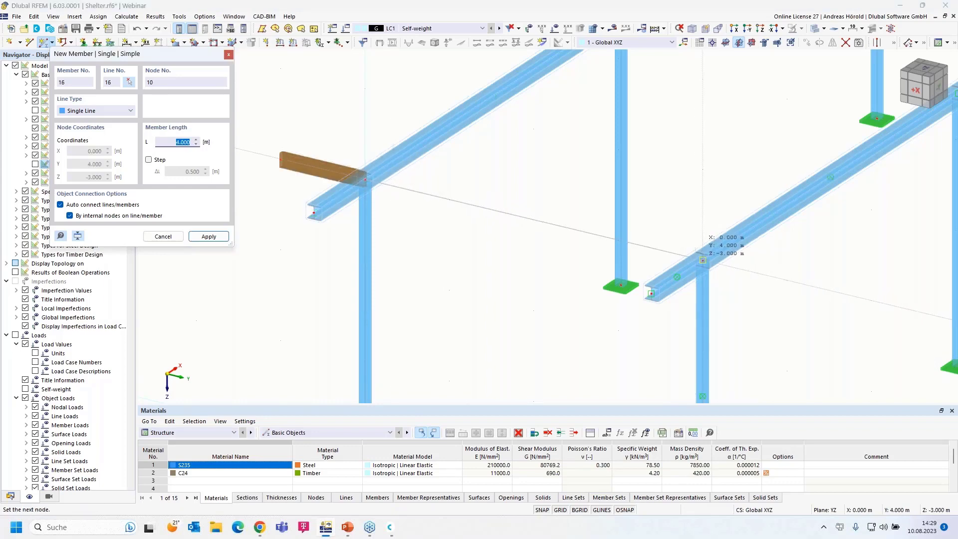
left_click(702, 260)
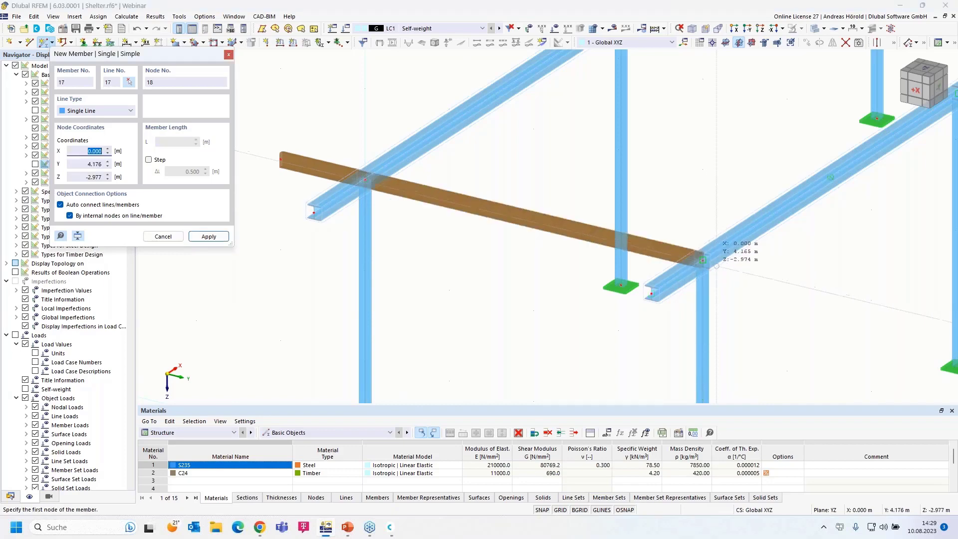
left_click(786, 280)
left_click(786, 280)
right_click(736, 323)
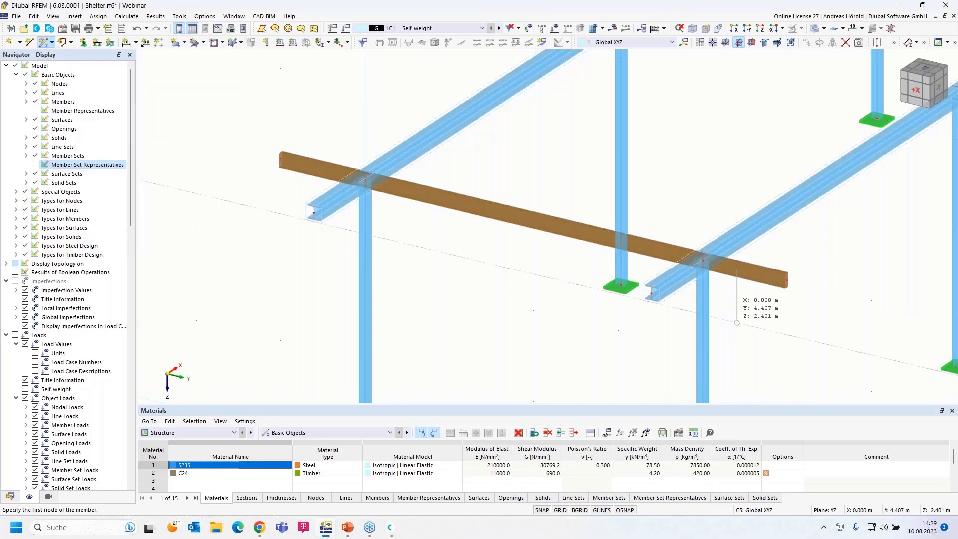
Orbit and pan around the shelter, then window-select the overhanging C24 timber purlin.
middle_click_drag(736, 323, 472, 255, "ctrl")
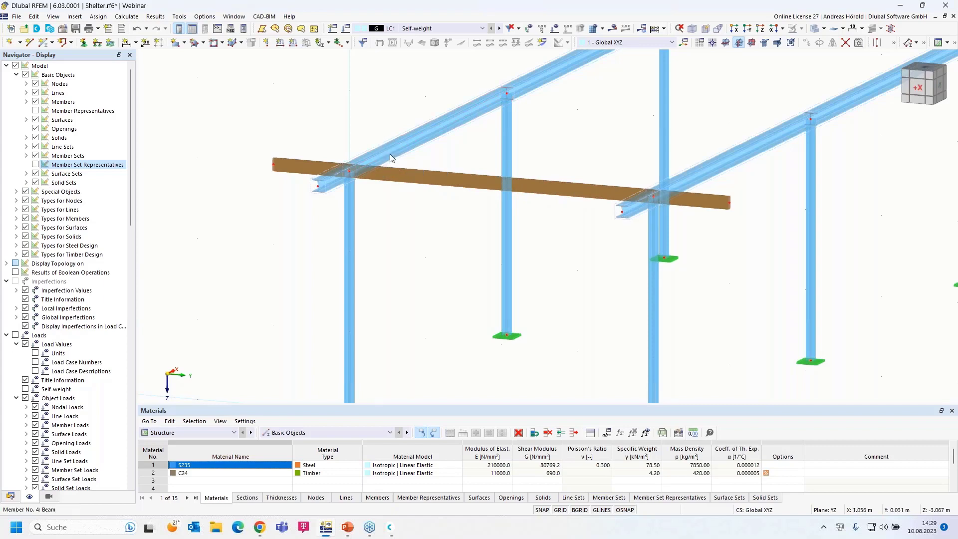
middle_click_drag(427, 163, 454, 161, "ctrl")
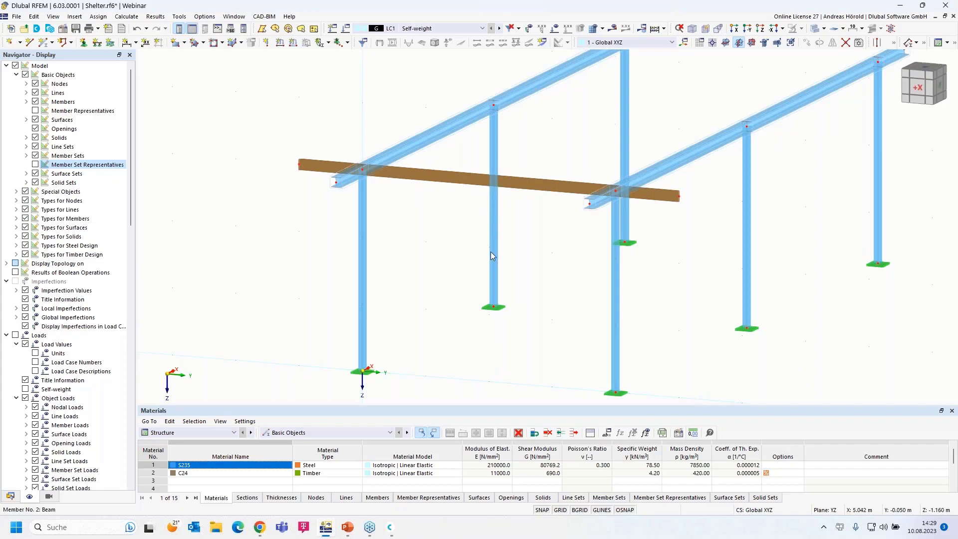
mouse_move(438, 326)
middle_mouse_down()
mouse_move(458, 330)
mouse_move(454, 337)
middle_mouse_up()
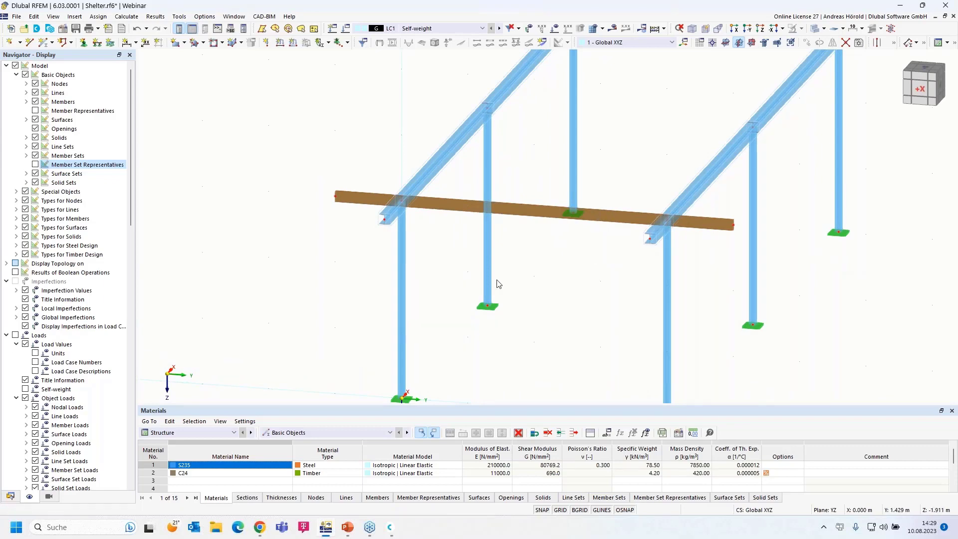
left_click_drag(636, 183, 609, 242)
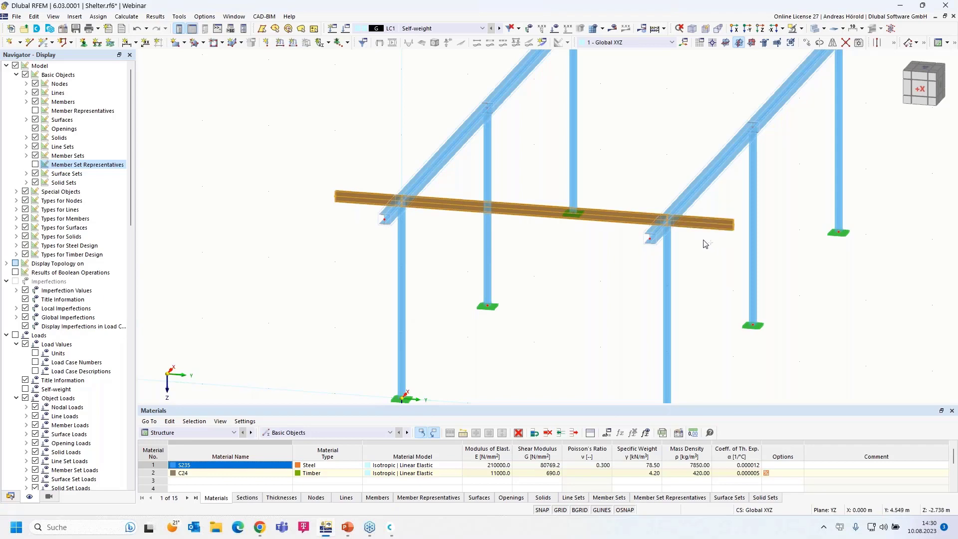
Edit purlin members 15-17, tick Eccentricities, and show the Eccentricities tab.
right_click(617, 222)
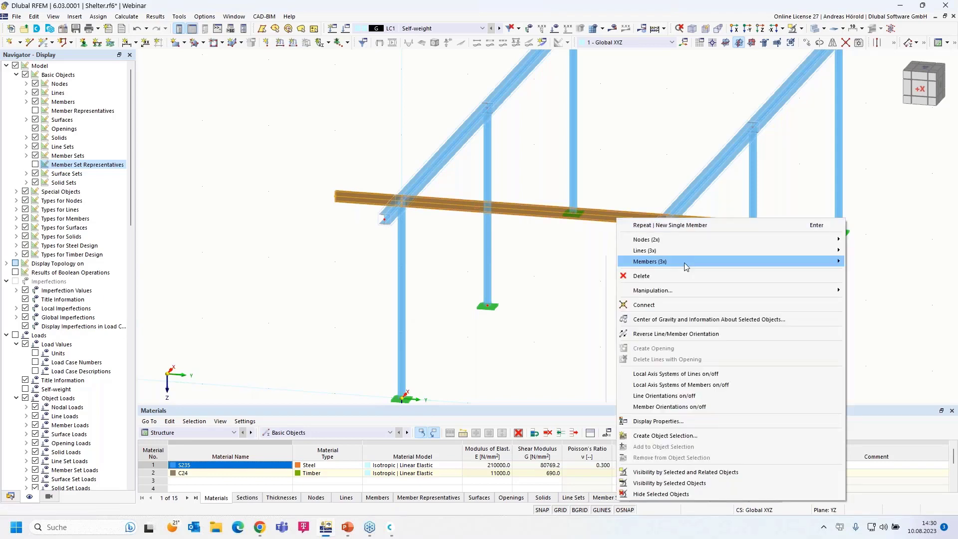
mouse_move(683, 262)
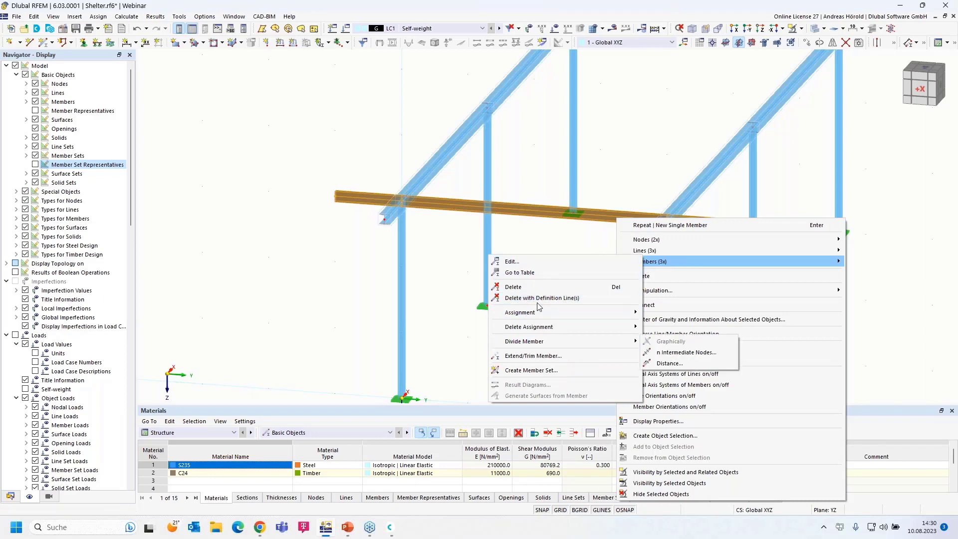
left_click(527, 262)
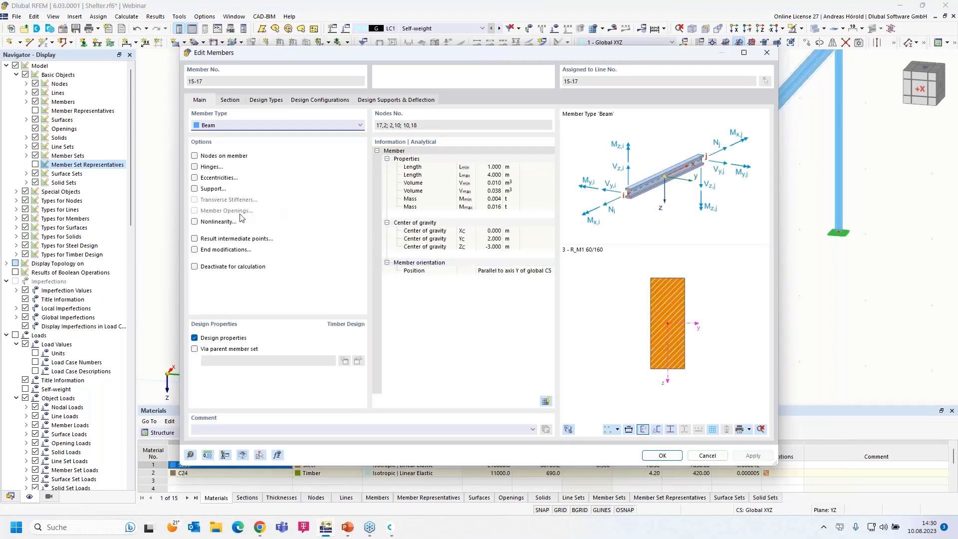
left_click(194, 178)
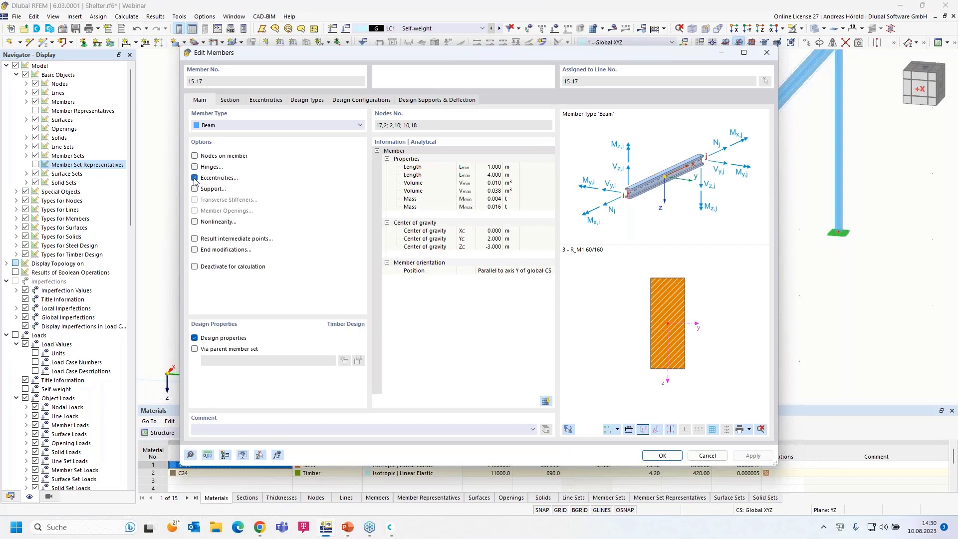
left_click(266, 100)
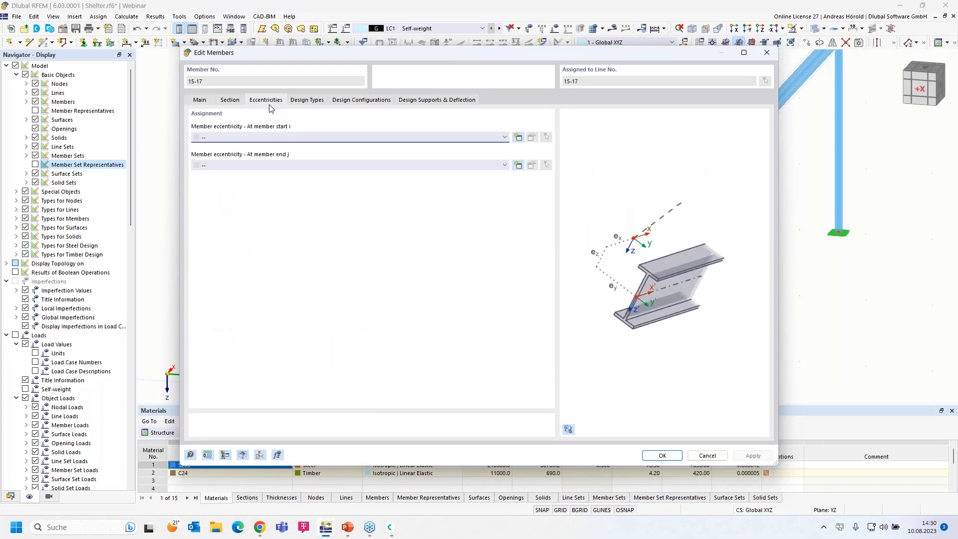
Create a Relative to Section start eccentricity aligning the purlin's bottom centre to member 4's top centre.
left_click(517, 137)
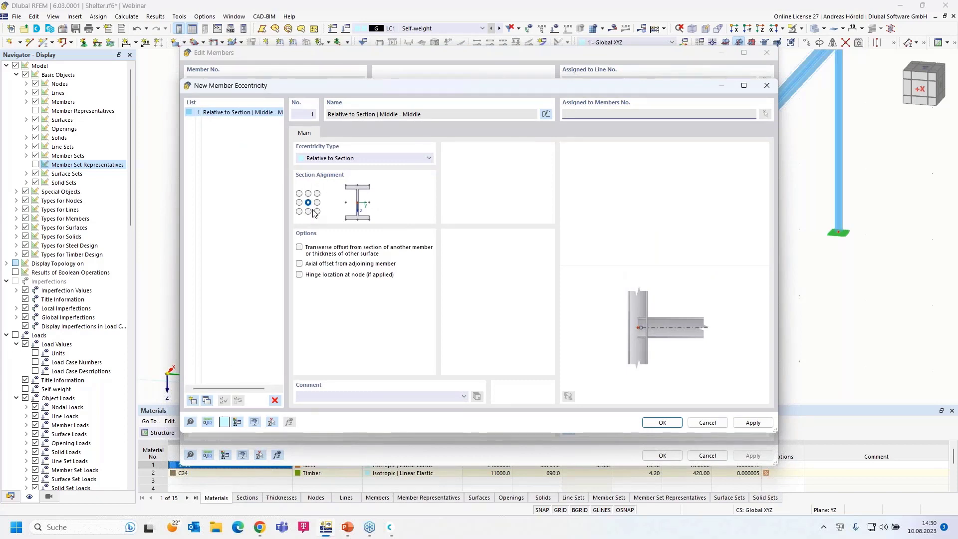
left_click(347, 159)
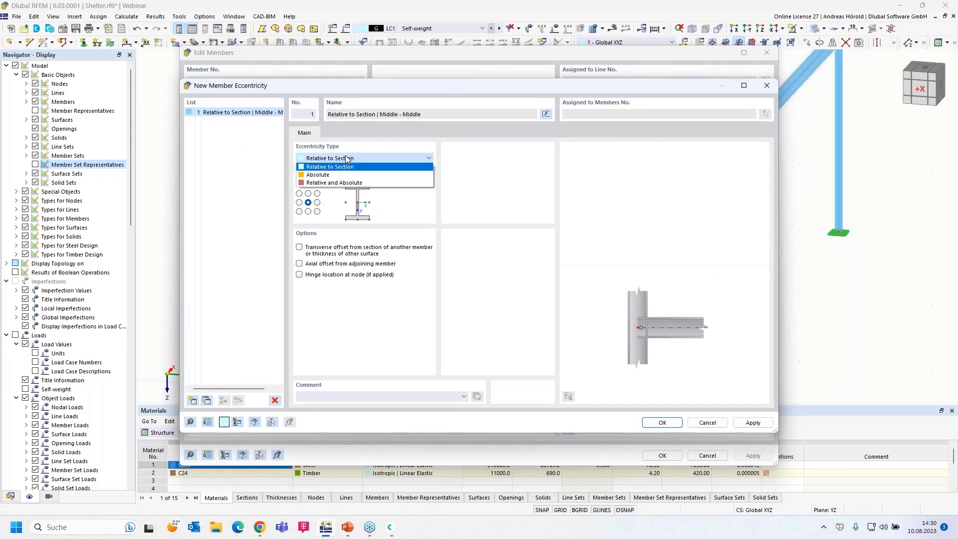
left_click(348, 159)
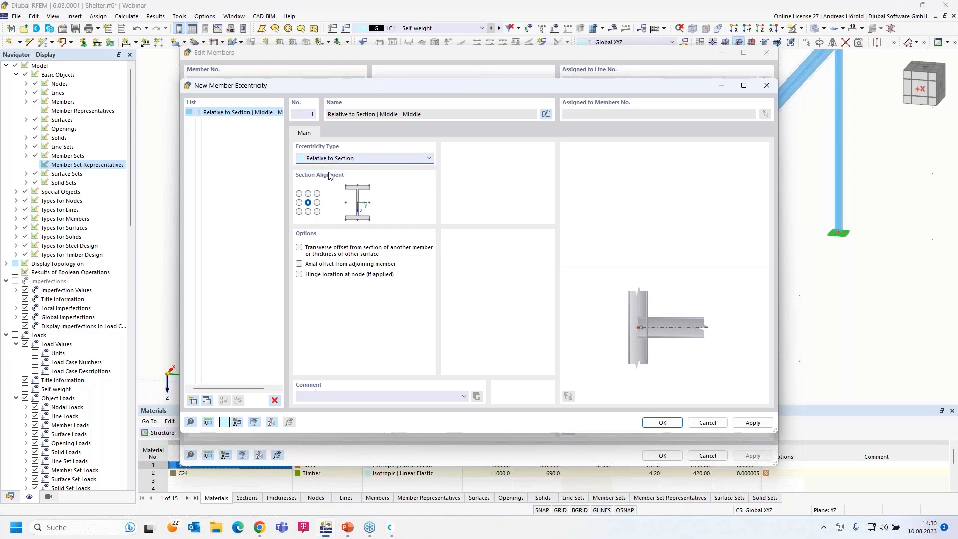
left_click(308, 212)
left_click(299, 249)
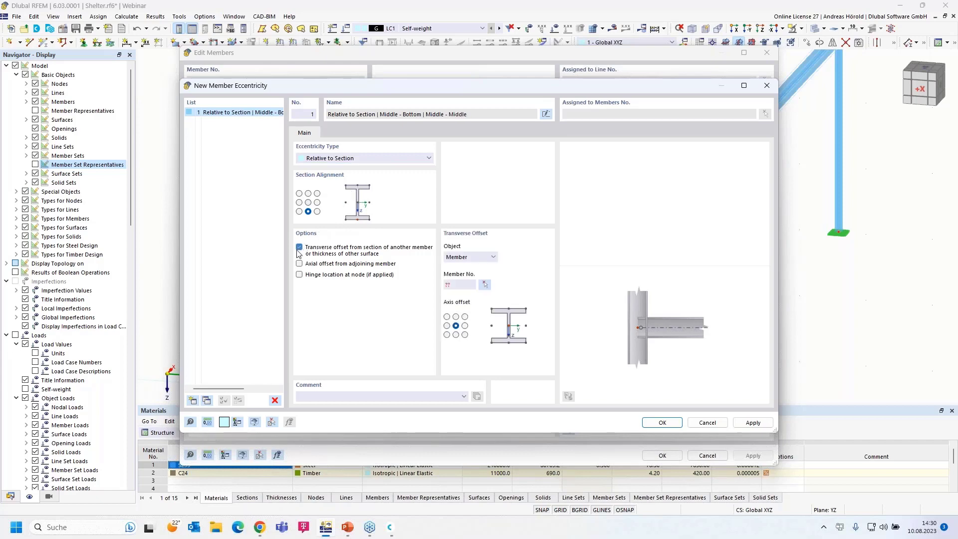
left_click(455, 316)
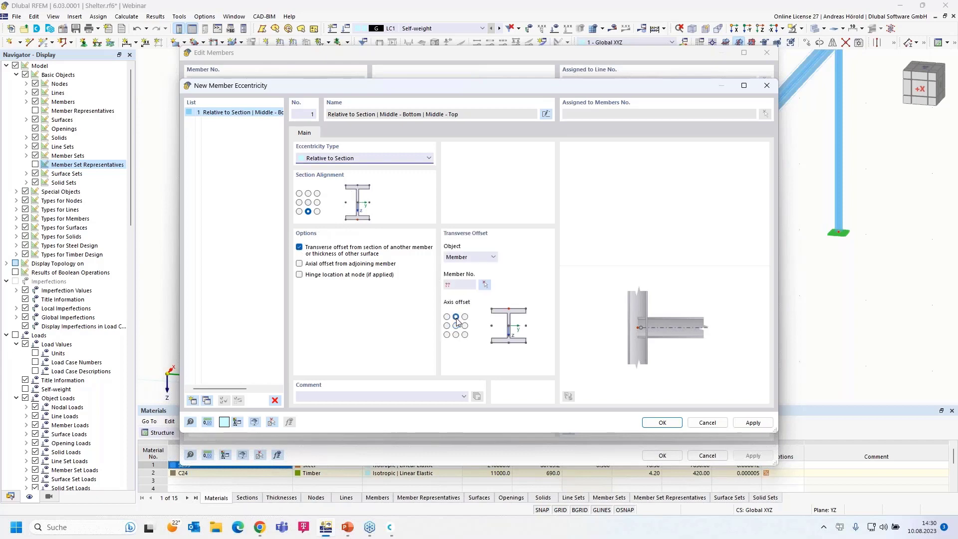
left_click(484, 285)
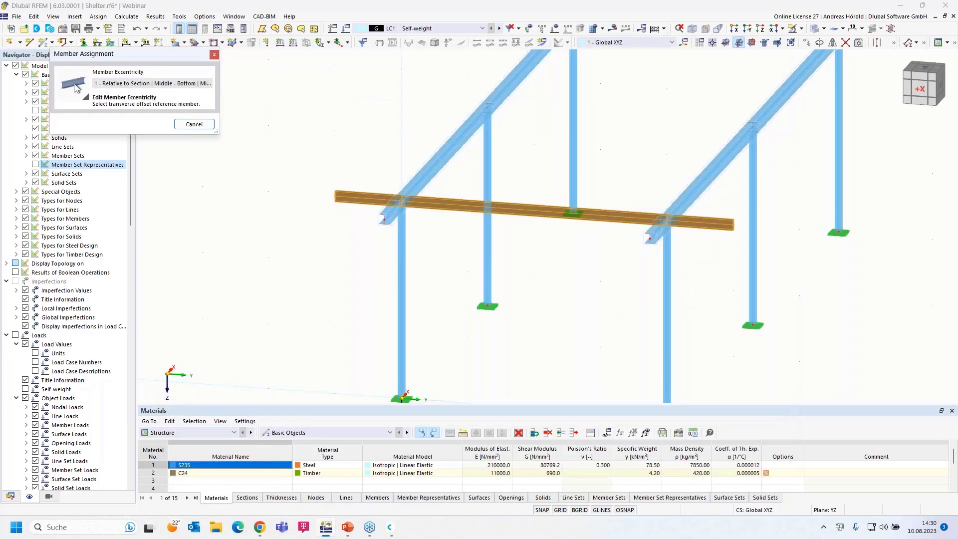
left_click(437, 184)
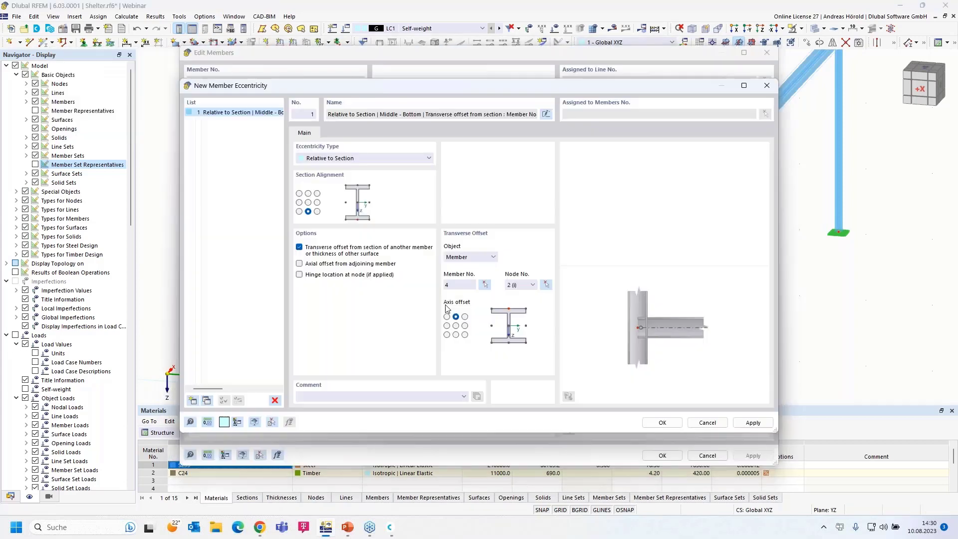
left_click(662, 423)
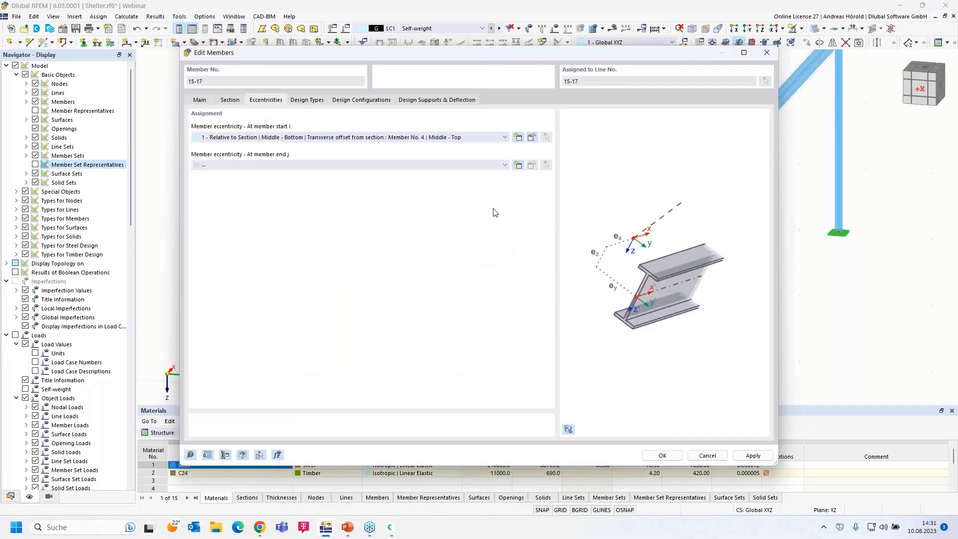
Apply the same eccentricity at the member end and confirm the purlin settings.
left_click(472, 170)
left_click(451, 183)
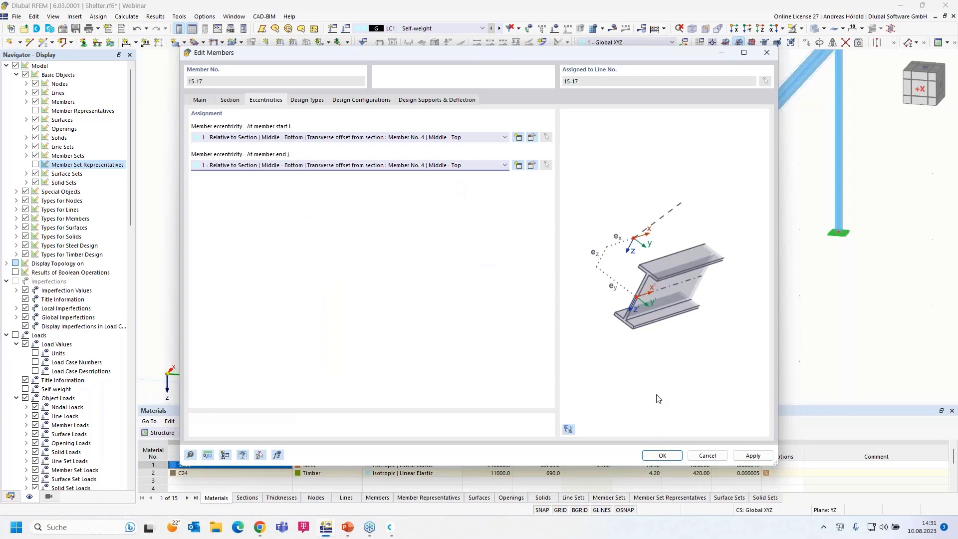
left_click(664, 455)
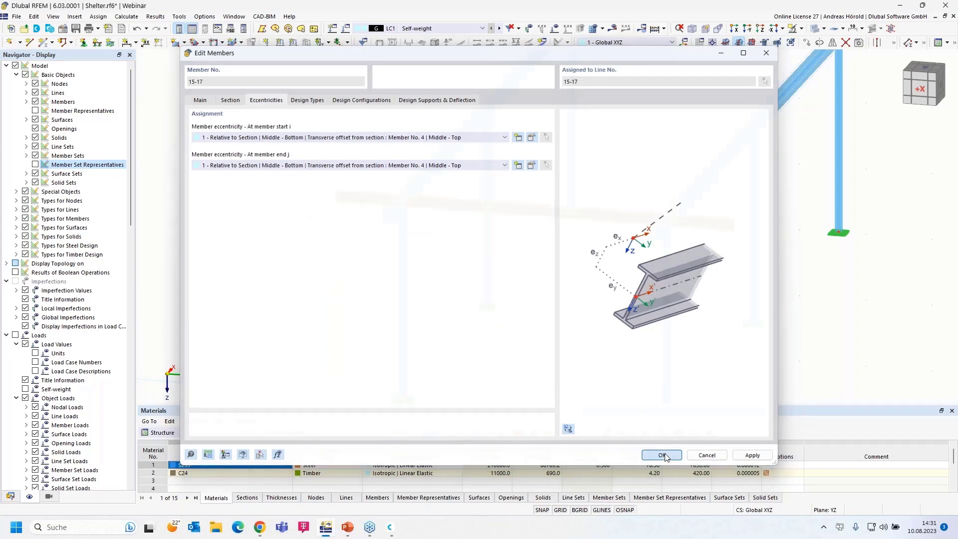
Inspect the column head end-on along X, undo the purlin's raised offset, and return to an oblique view.
left_click(736, 29)
scroll(344, 120, "up", 6)
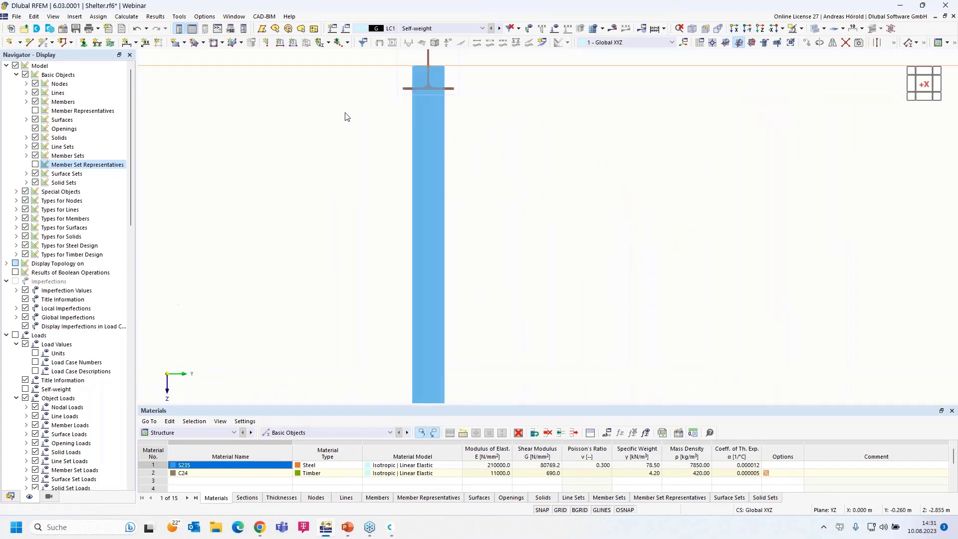
scroll(319, 208, "up", 3)
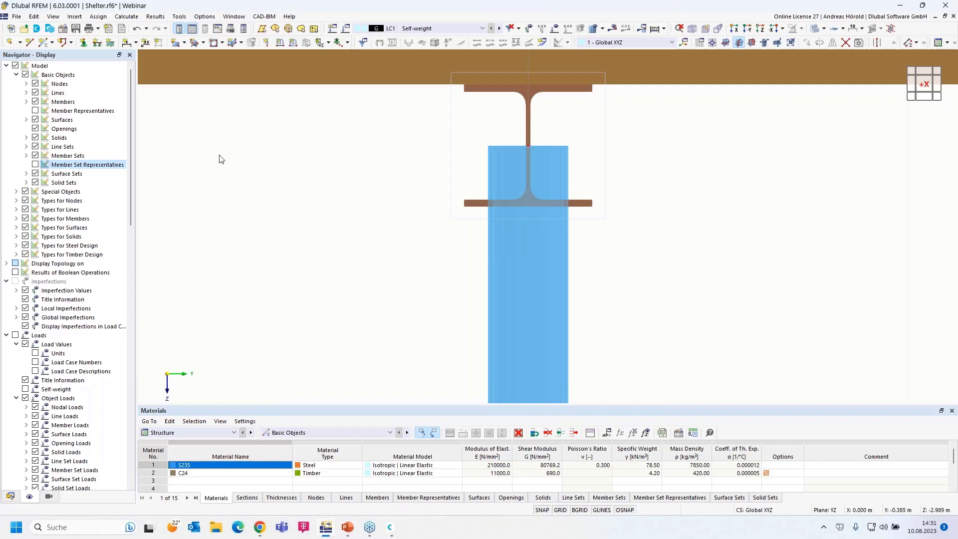
scroll(219, 159, "down", 7)
middle_click_drag(246, 168, 335, 182)
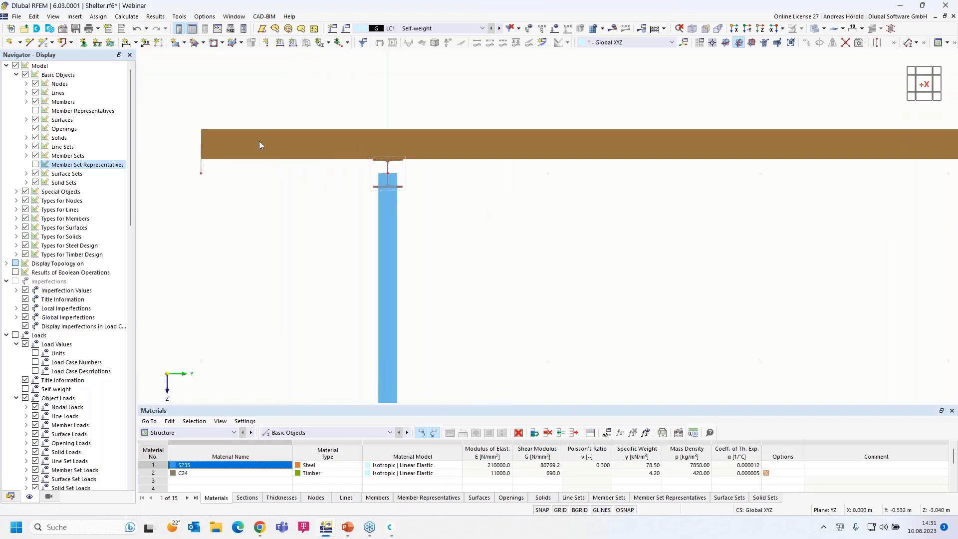
left_click(137, 30)
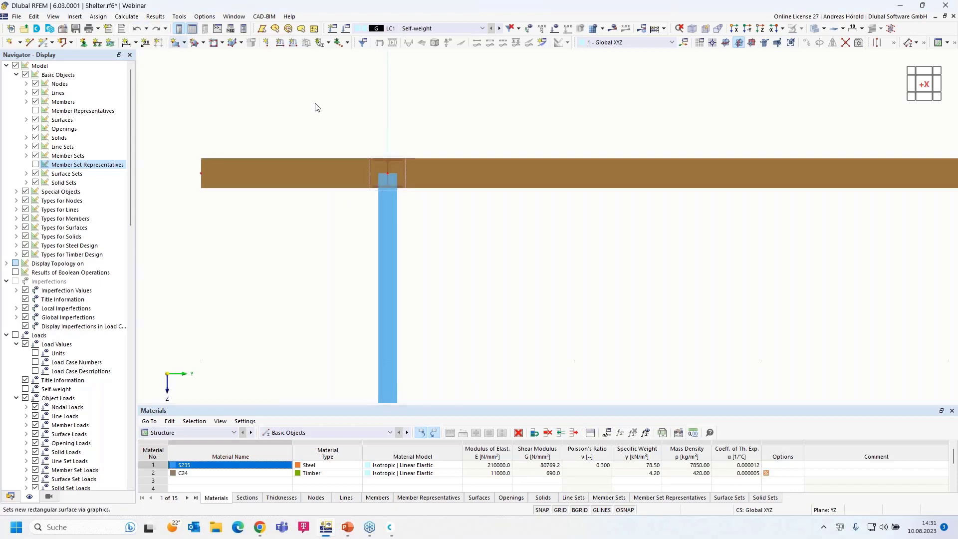
middle_click_drag(670, 303, 632, 257, "ctrl")
Start the calculation of LC1 Self-weight to display results.
scroll(591, 282, "down", 2)
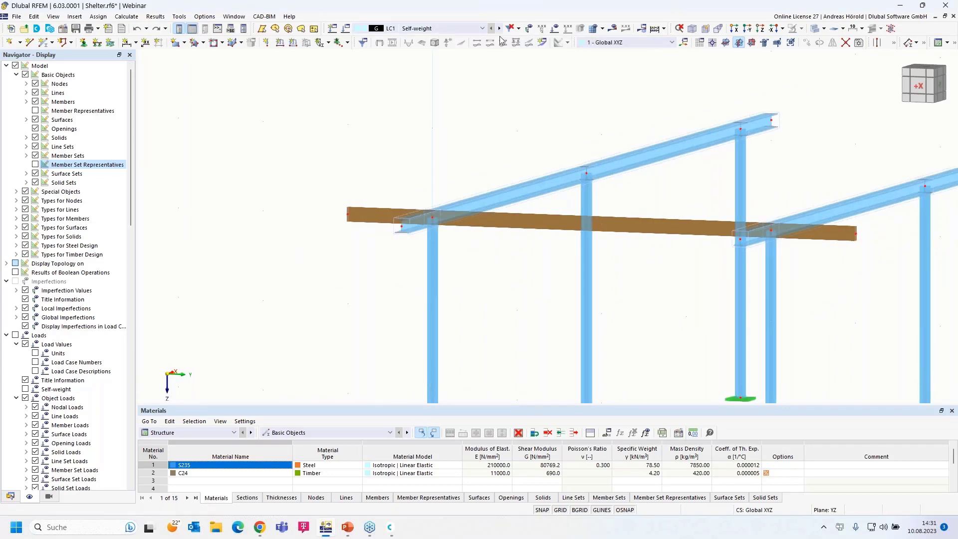
left_click(612, 29)
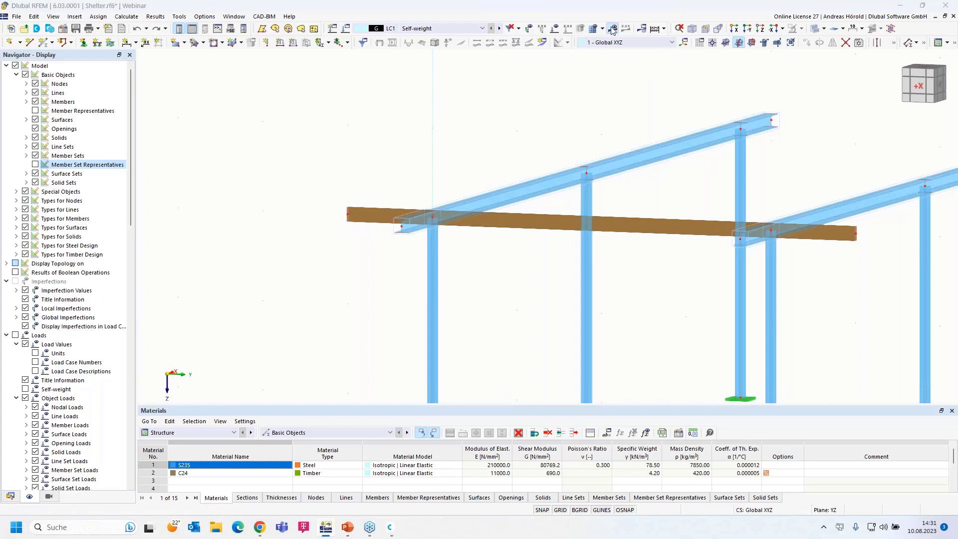
left_click(520, 305)
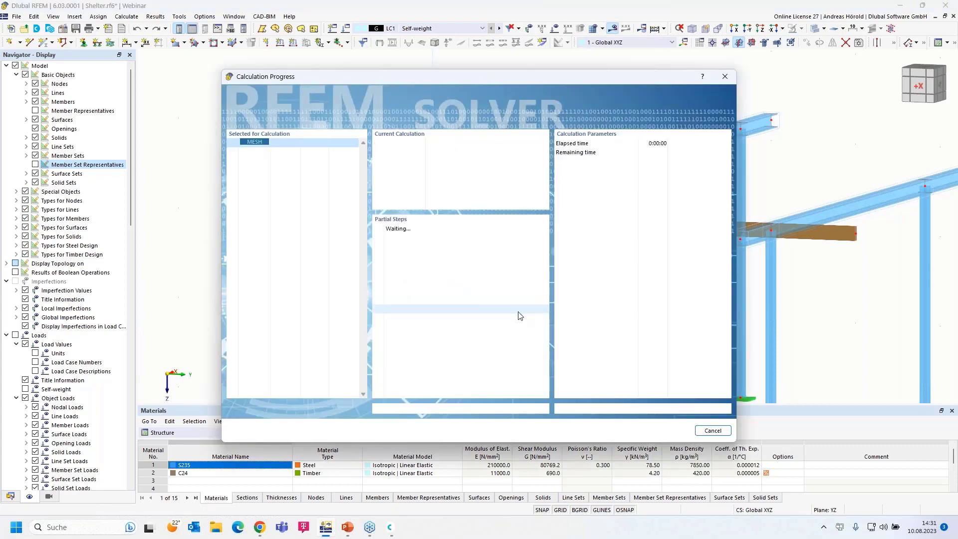
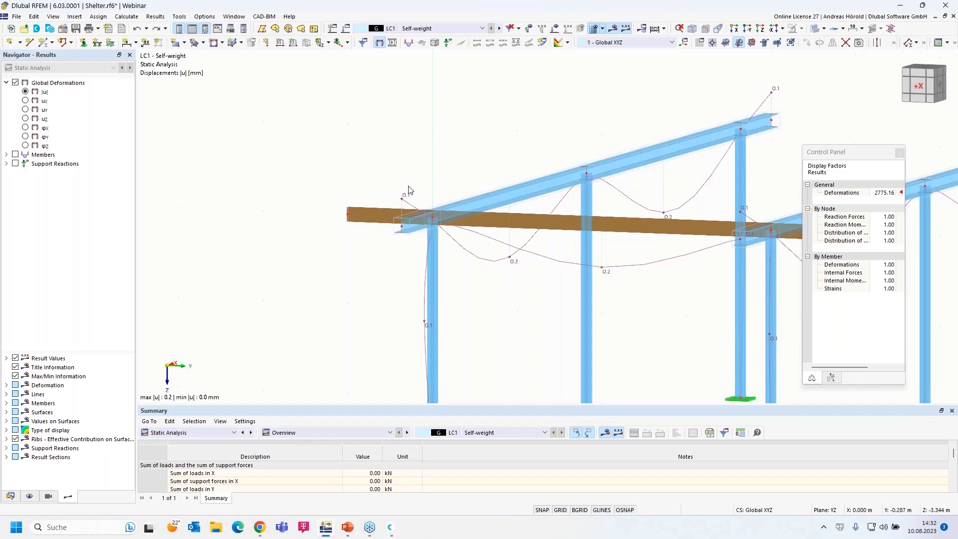
Display the LC1 My bending moment diagrams on the members, then bring up the navigator's Views list.
left_click(7, 155)
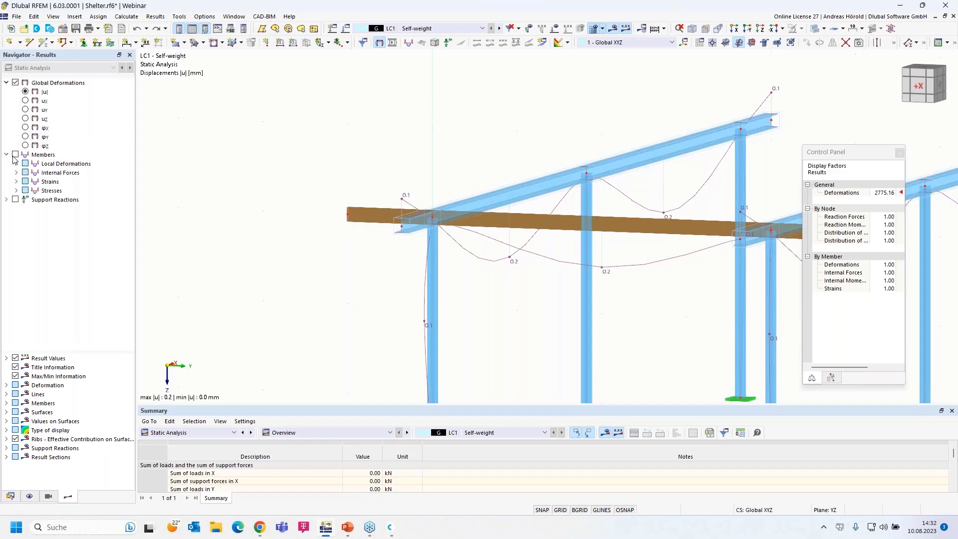
left_click(16, 173)
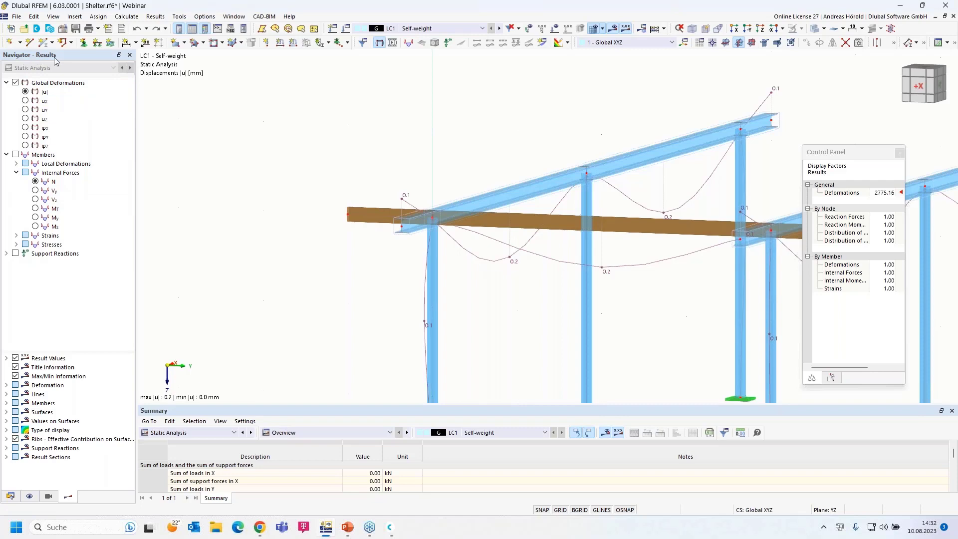
left_click(35, 217)
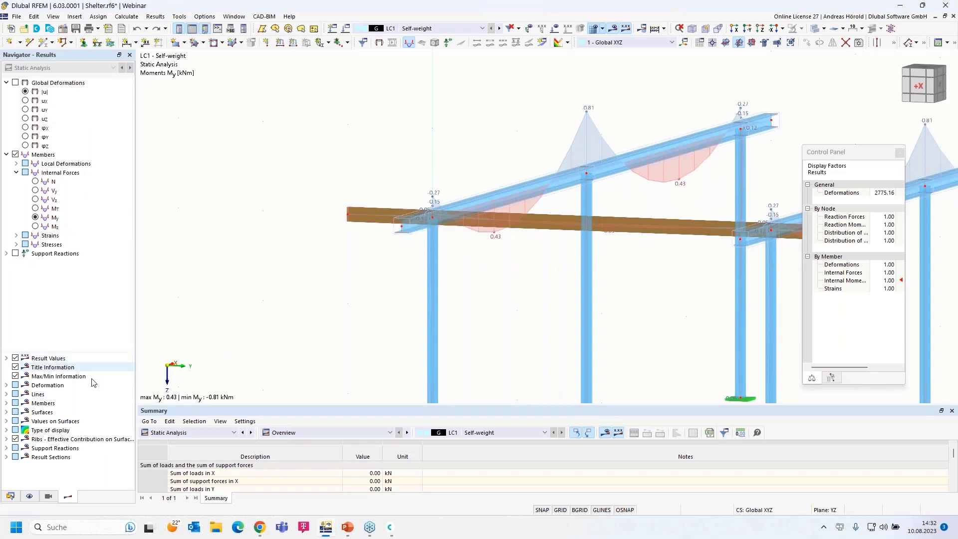
left_click(49, 496)
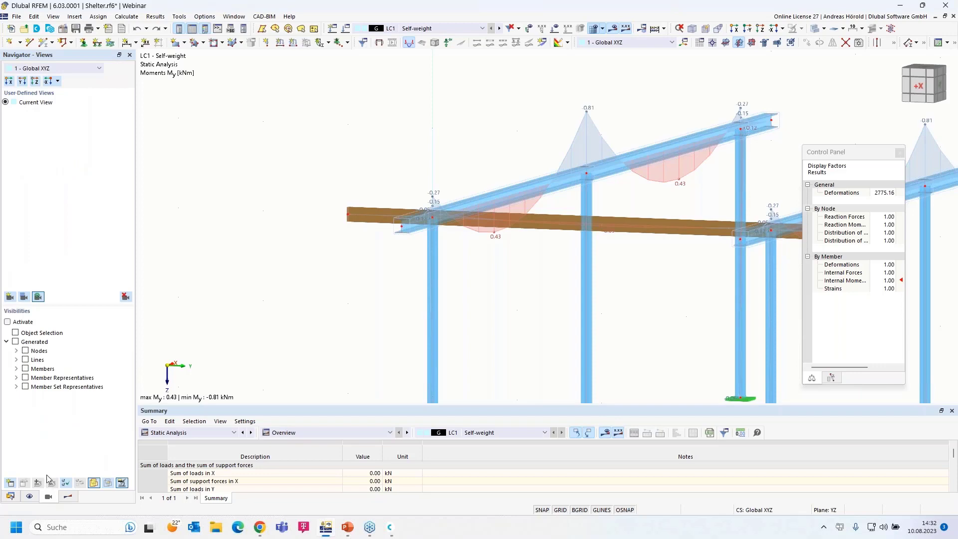
Isolate the 2 - C24 timber members by material in visibility mode and centre the beam.
left_click(16, 368)
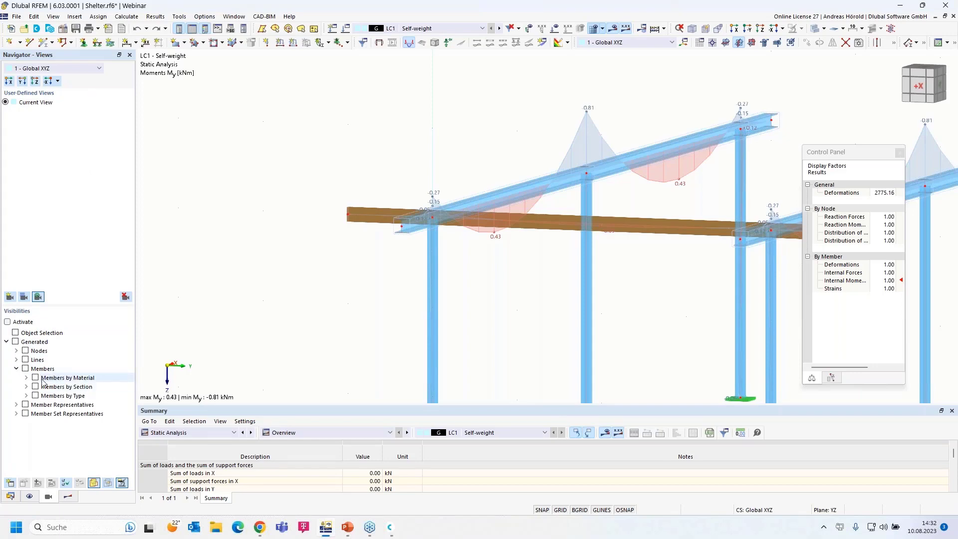
left_click(27, 378)
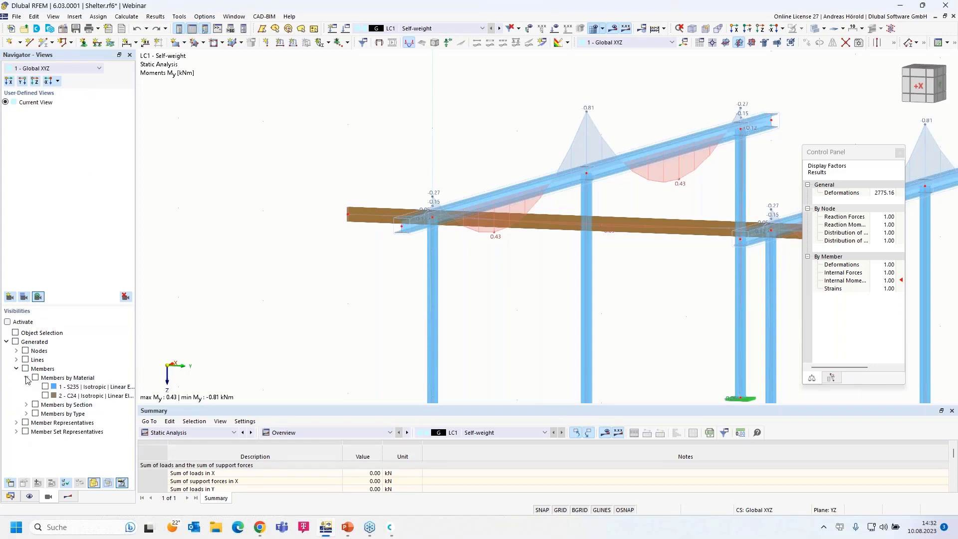
left_click(46, 396)
left_click(46, 396)
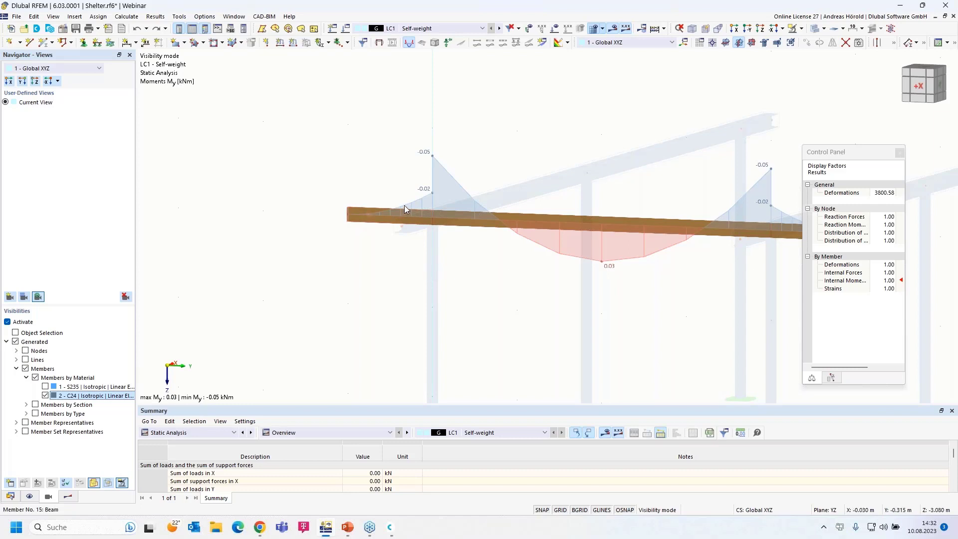
scroll(524, 270, "down", 2)
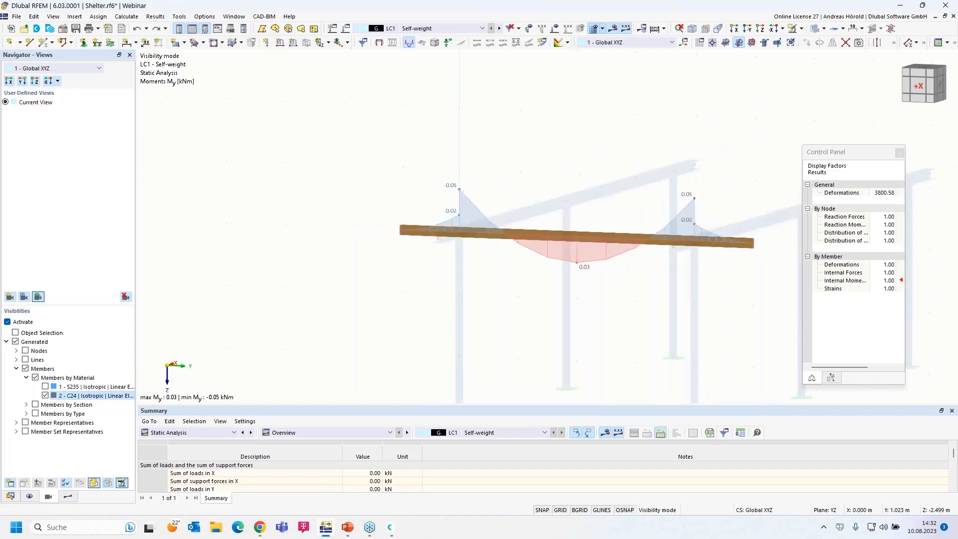
middle_click_drag(525, 269, 445, 271)
scroll(435, 276, "up", 2)
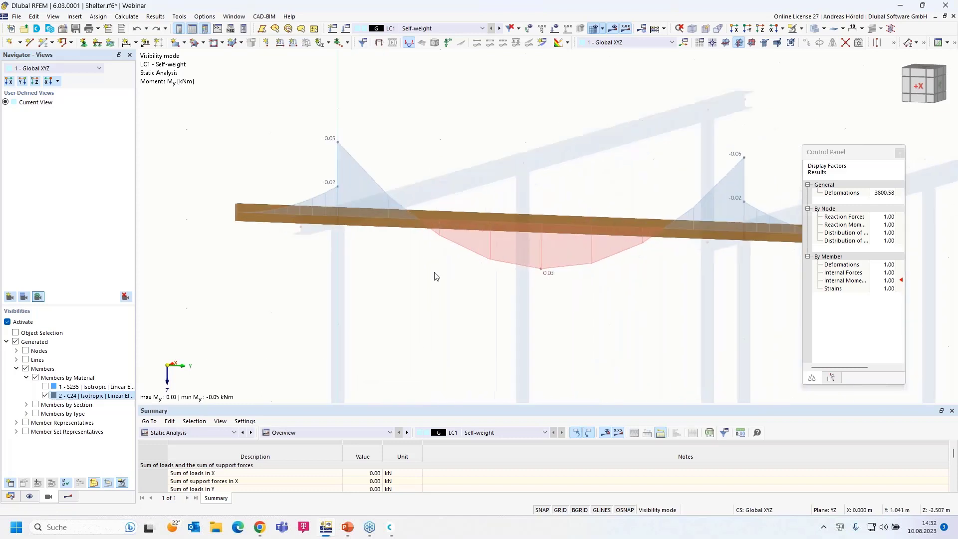
For member 15, create a new Global XYZ scissor hinge releasing φX and φZ.
double_click(299, 215)
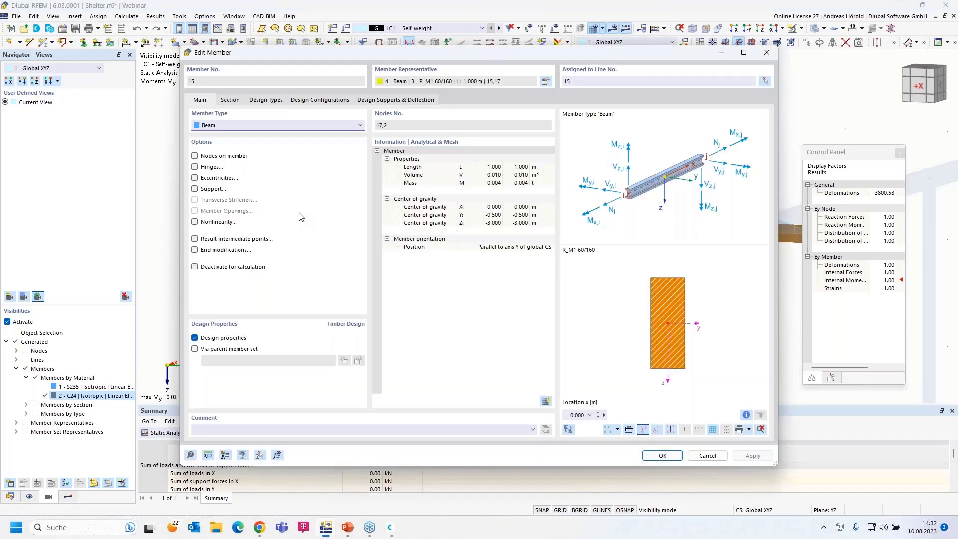
left_click(194, 168)
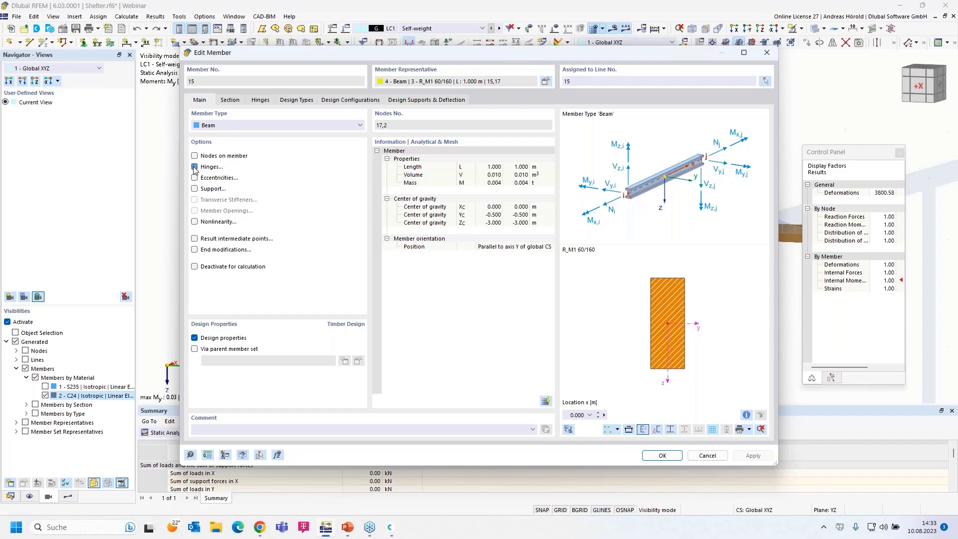
left_click(259, 101)
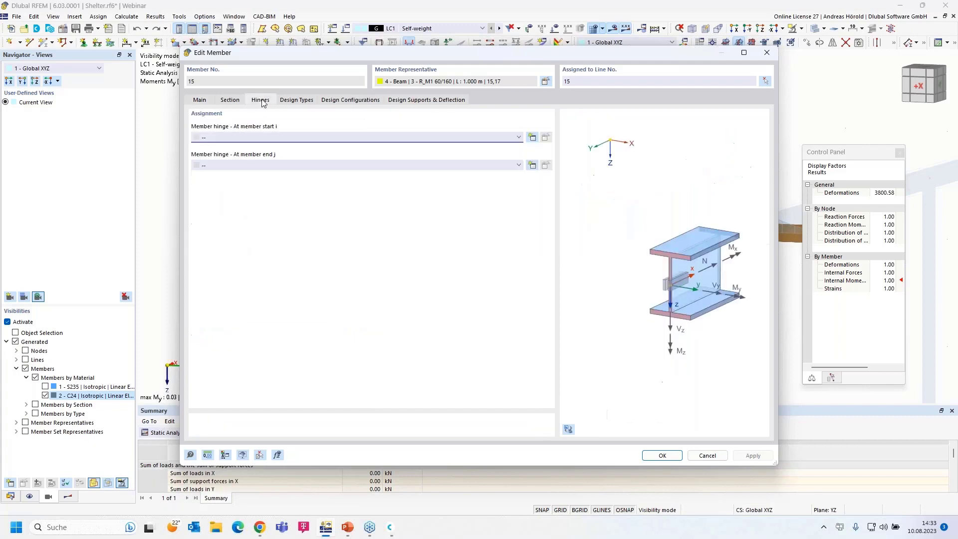
left_click(531, 138)
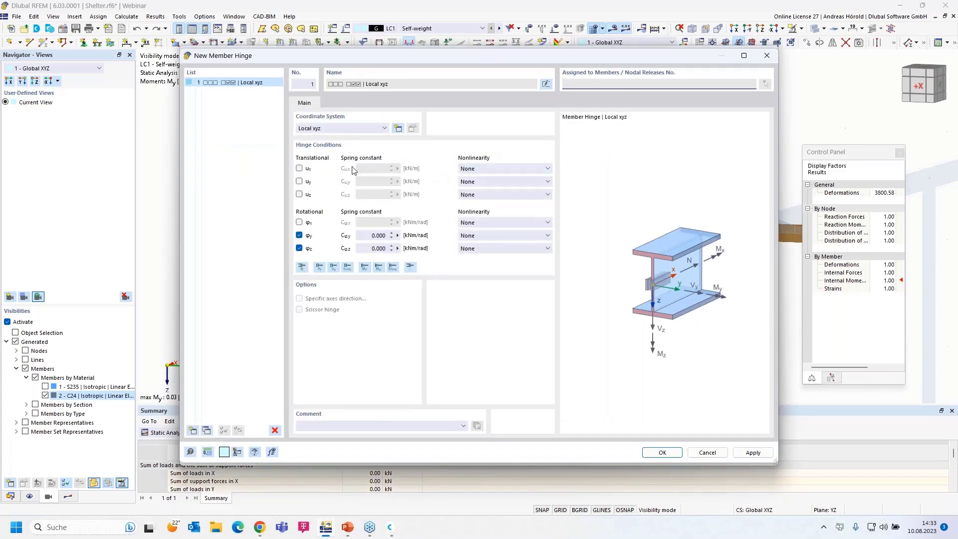
left_click(341, 129)
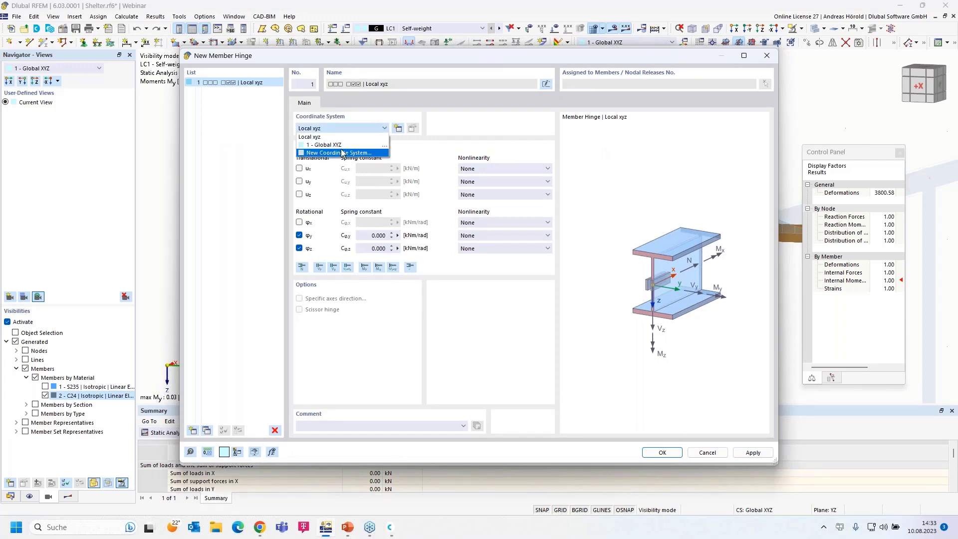
left_click(347, 145)
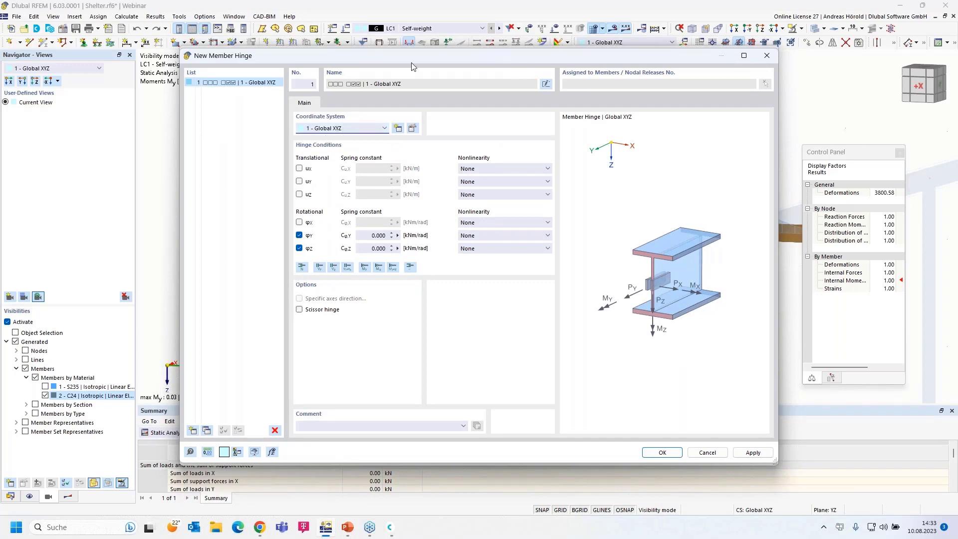
left_click_drag(418, 56, 451, 57)
left_click(331, 309)
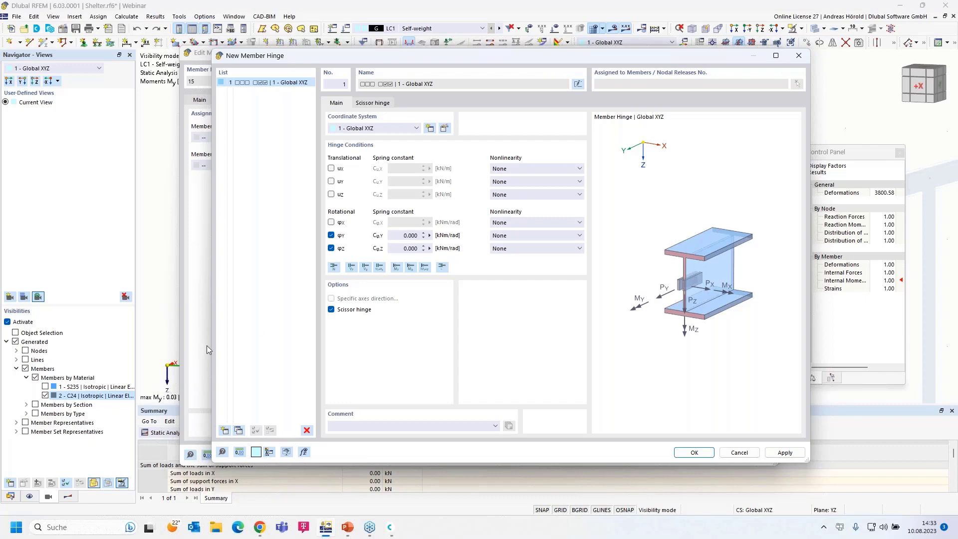
left_click(331, 235)
left_click(331, 223)
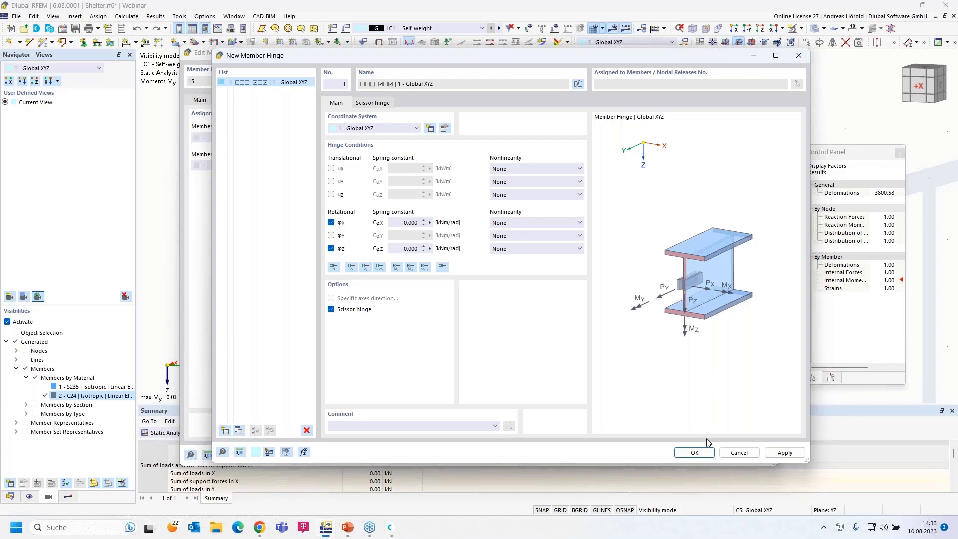
left_click(694, 453)
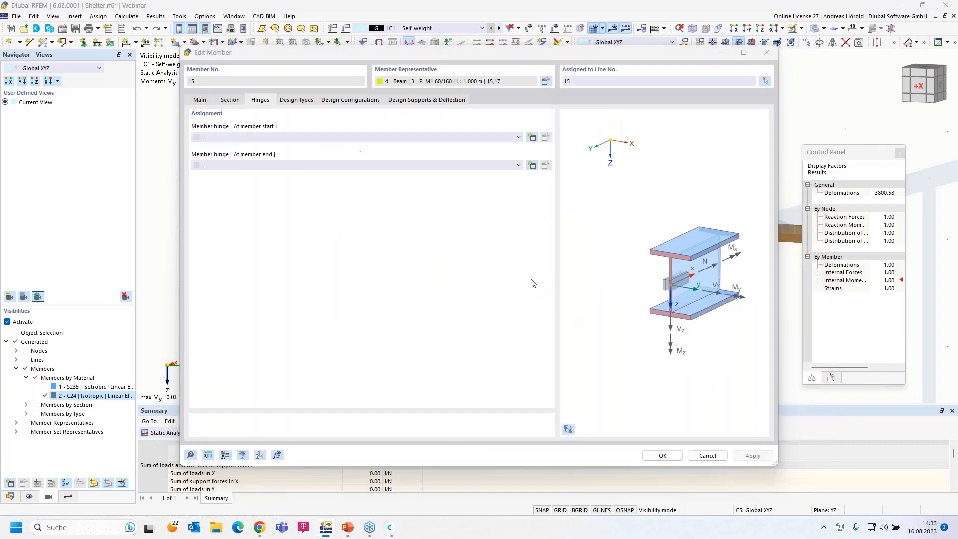
Assign hinge 1 only at member 15's end, leaving the start unhinged, and accept deleting results.
left_click(471, 166)
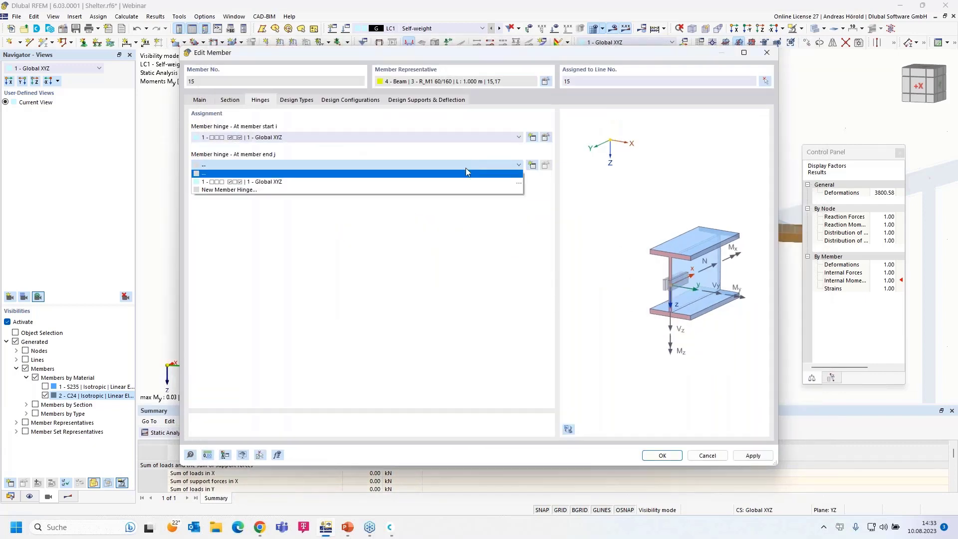
left_click(439, 181)
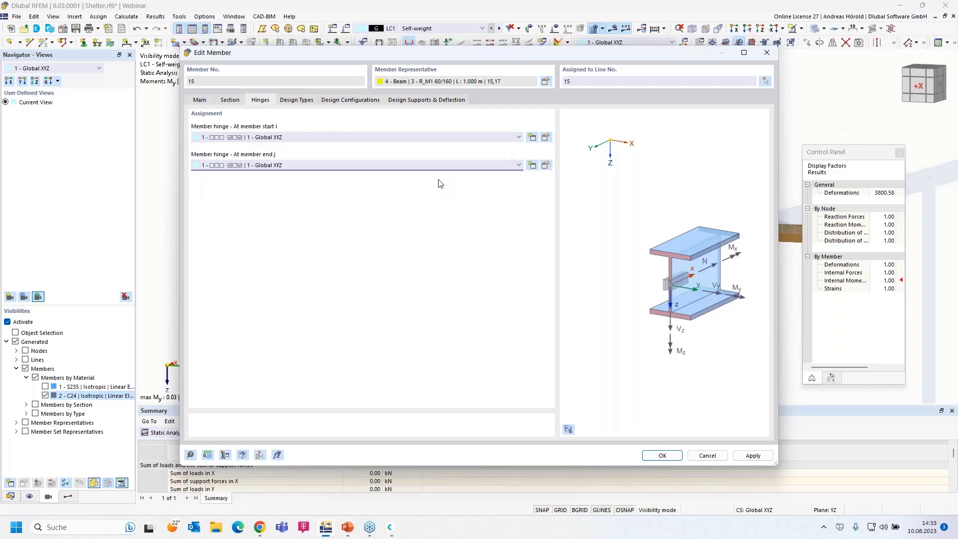
left_click(393, 139)
left_click(388, 146)
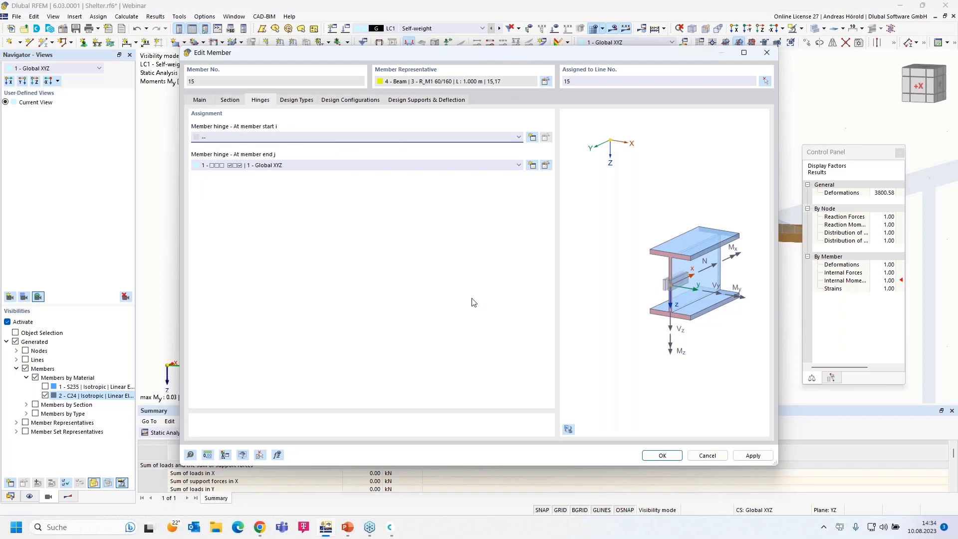
left_click(652, 455)
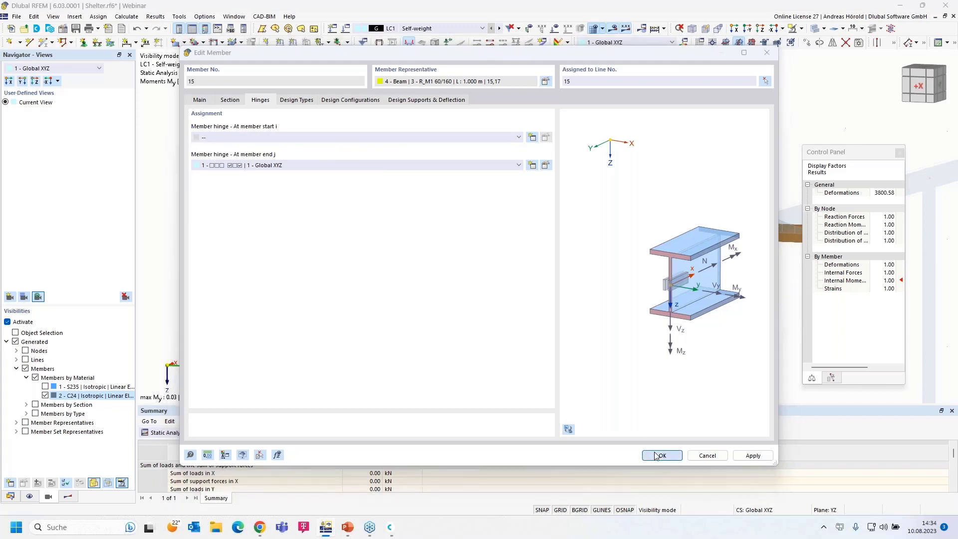
left_click(519, 305)
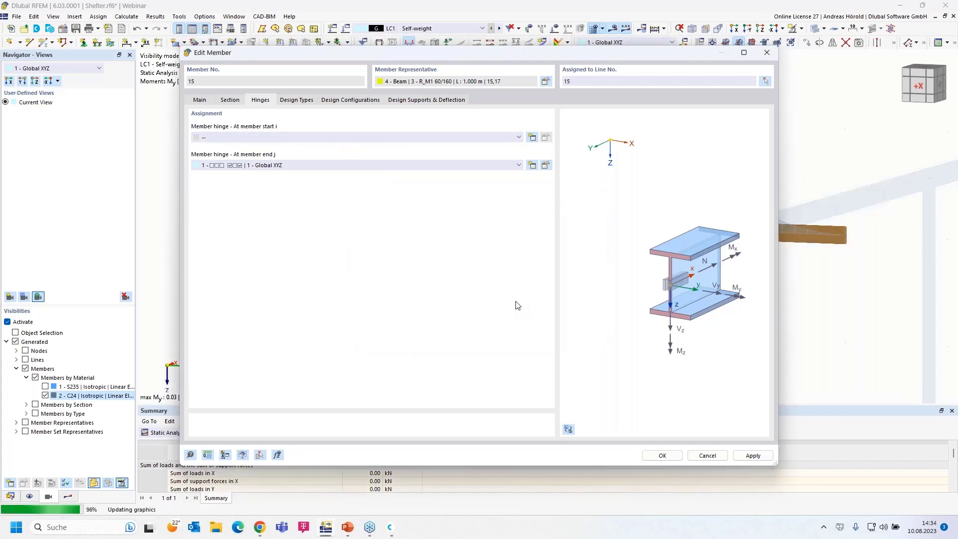
middle_click_drag(461, 296, 430, 272)
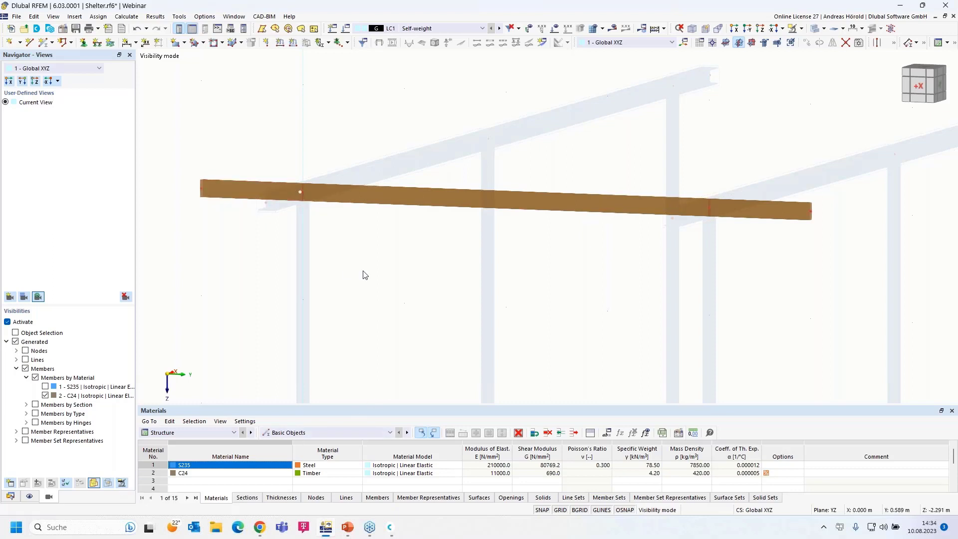
Assign hinge 1 at both the start and end of member 16.
scroll(364, 272, "down", 2)
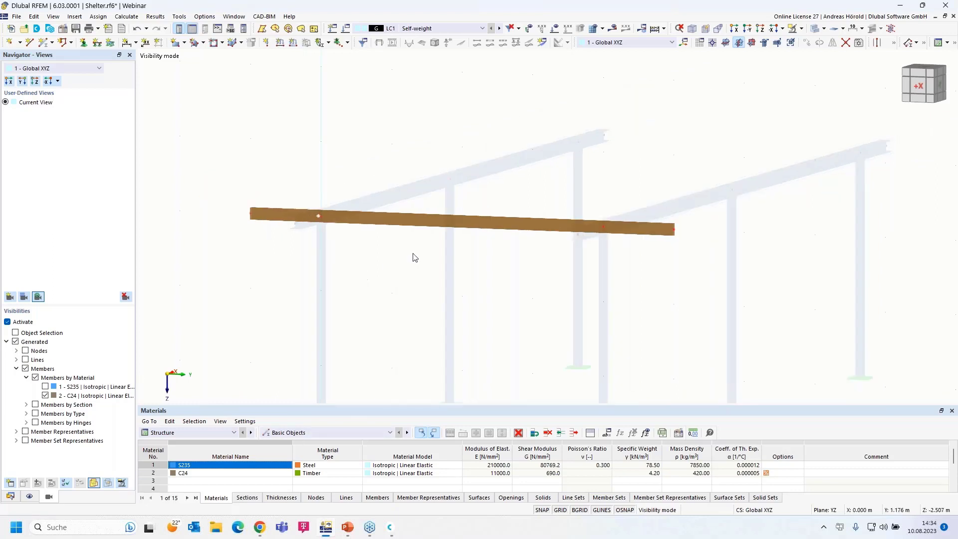
double_click(423, 225)
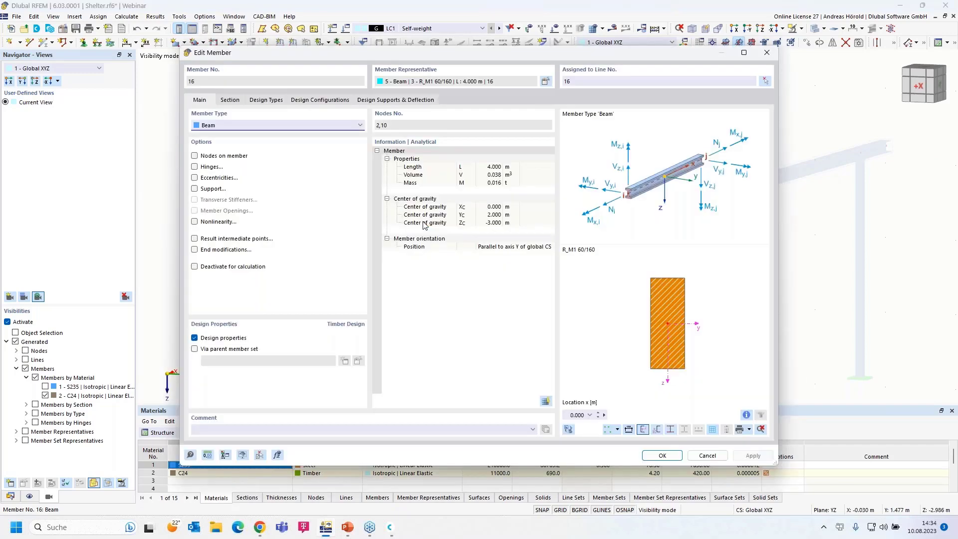
left_click(194, 166)
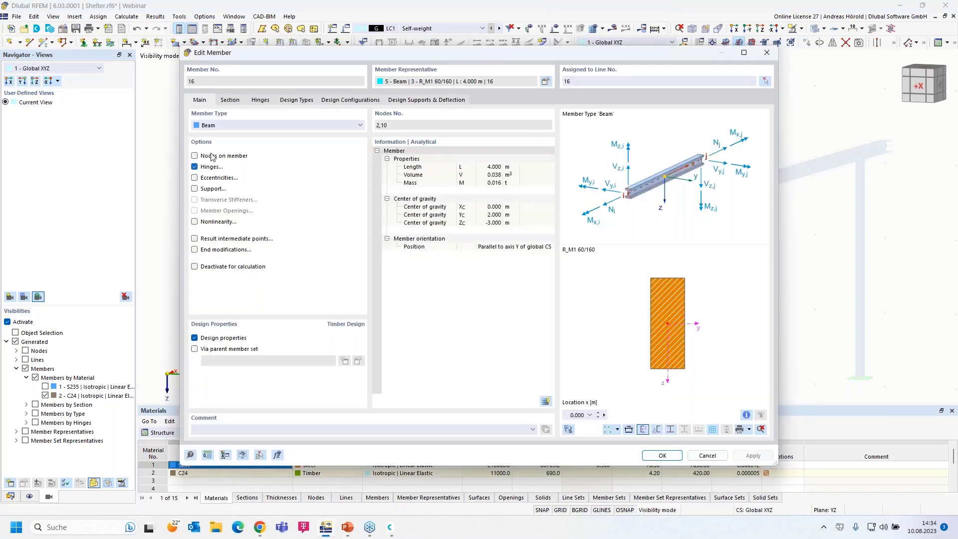
left_click(262, 100)
left_click(276, 136)
left_click(277, 154)
left_click(293, 165)
left_click(294, 183)
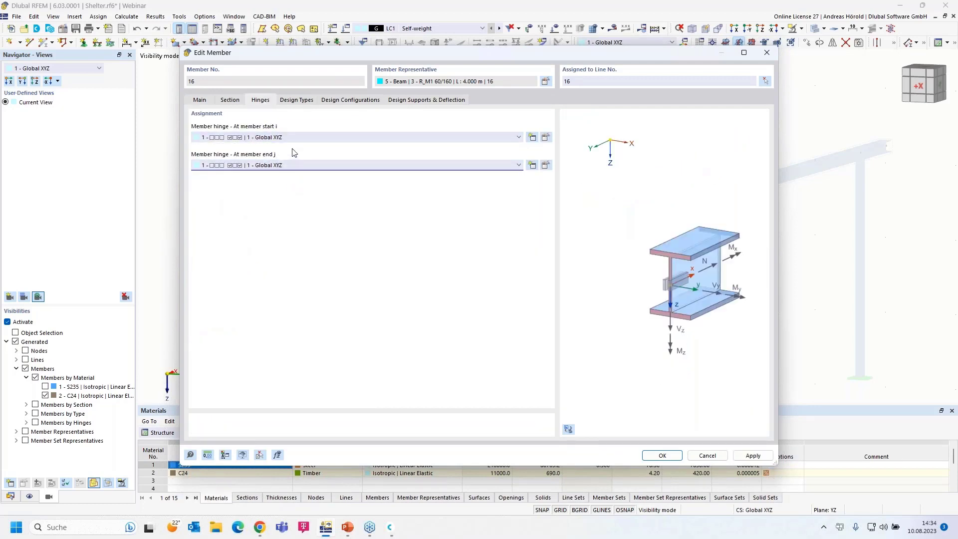
left_click(662, 455)
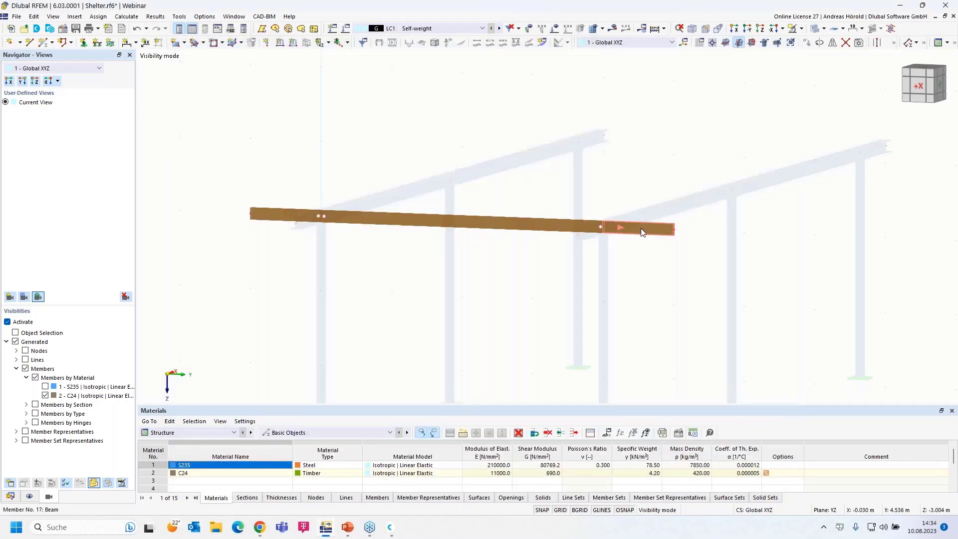
Assign hinge 1 at the start of member 17.
double_click(640, 229)
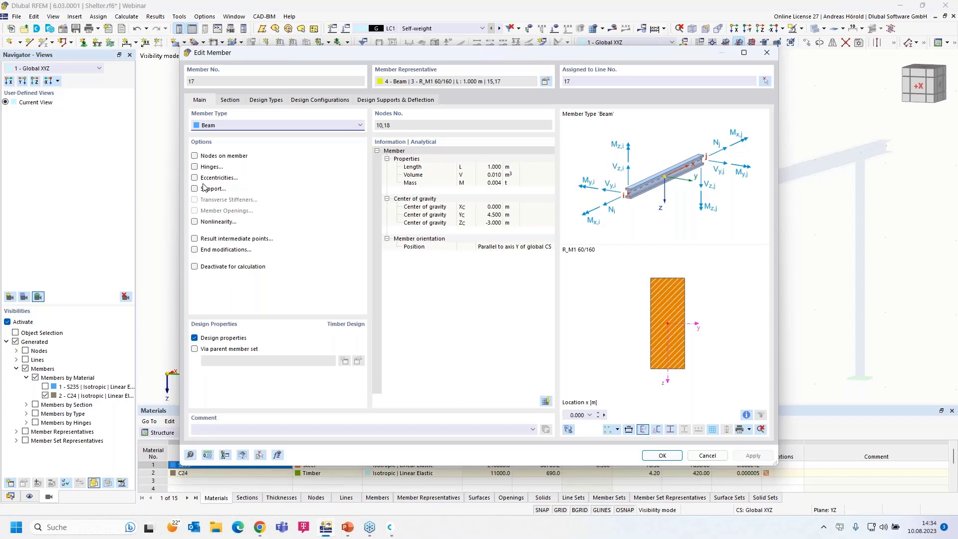
left_click(195, 167)
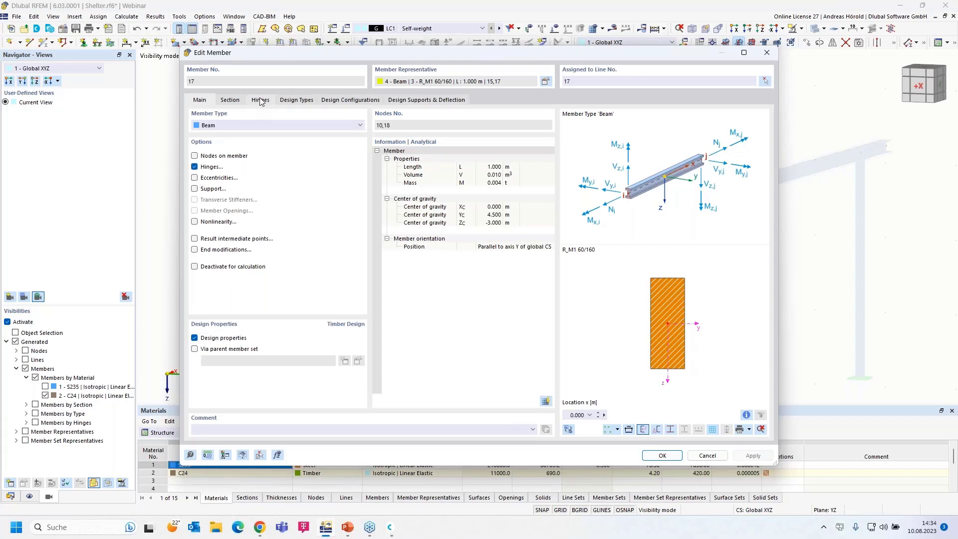
left_click(260, 100)
left_click(255, 137)
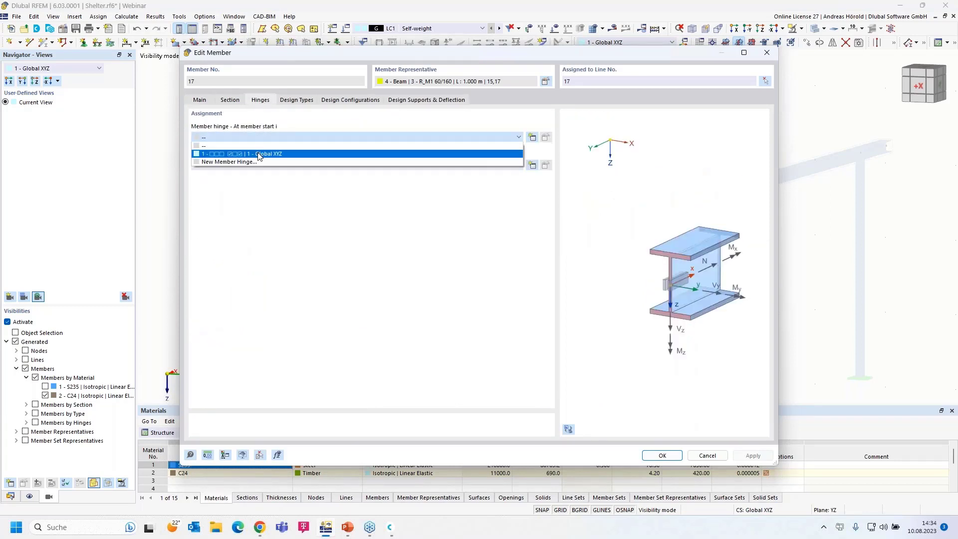
left_click(259, 154)
left_click(663, 455)
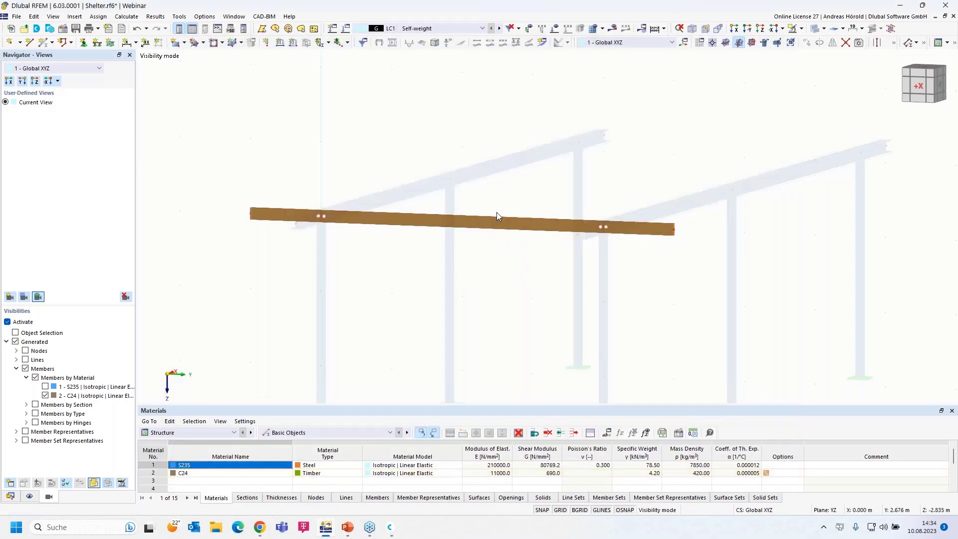
Recalculate LC1 and review the hinged beam's My diagram, max 0.06 and min -0.02 kNm.
left_click(614, 30)
left_click(520, 304)
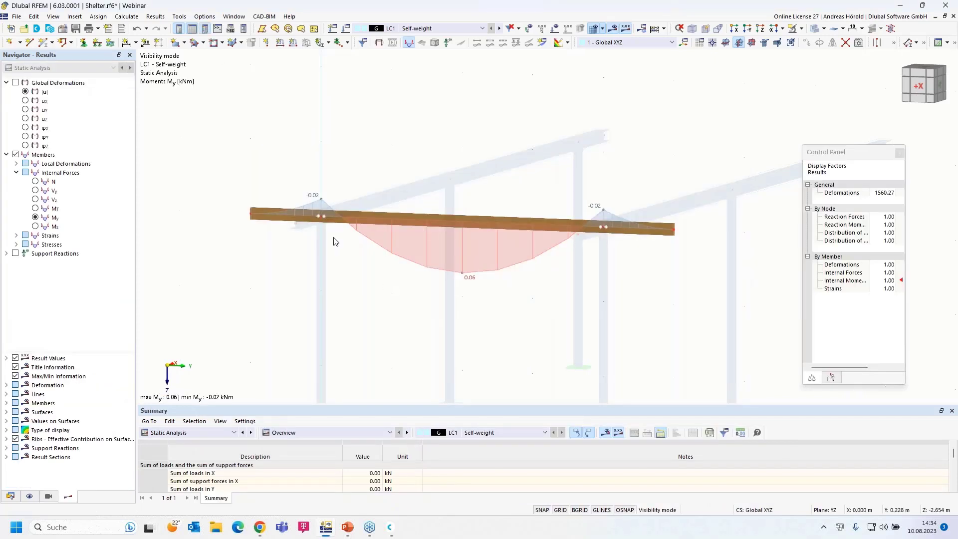
scroll(312, 220, "up", 5)
scroll(638, 302, "down", 1)
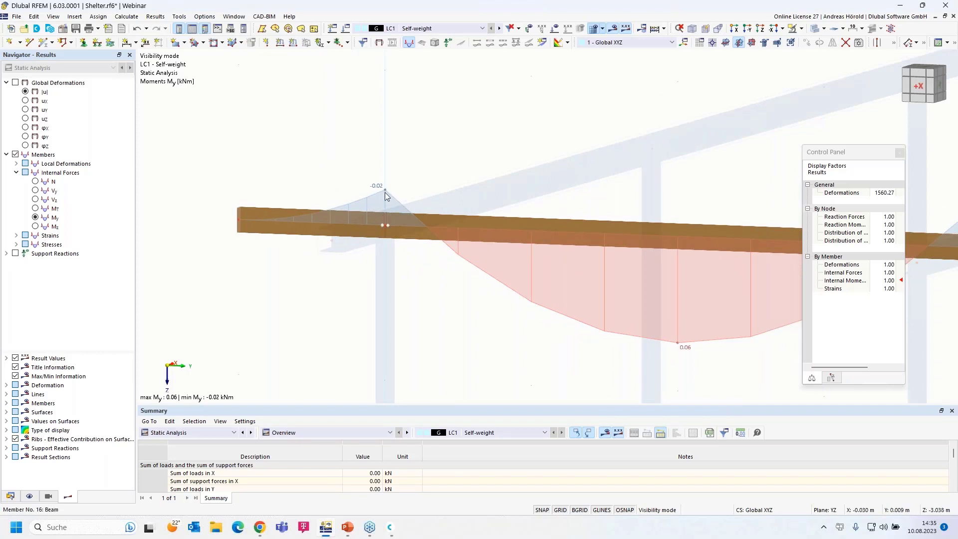
scroll(419, 299, "down", 3)
scroll(419, 298, "down", 2)
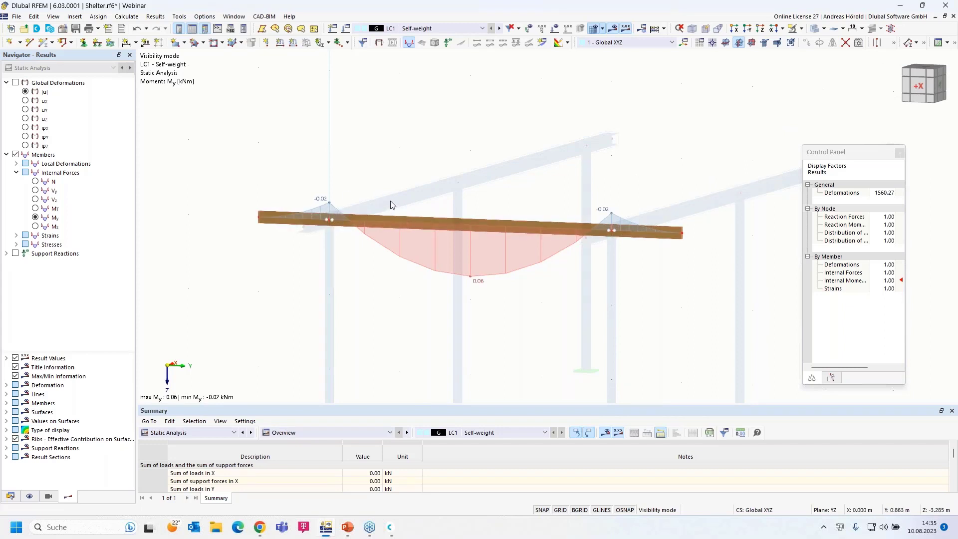
left_click(802, 29)
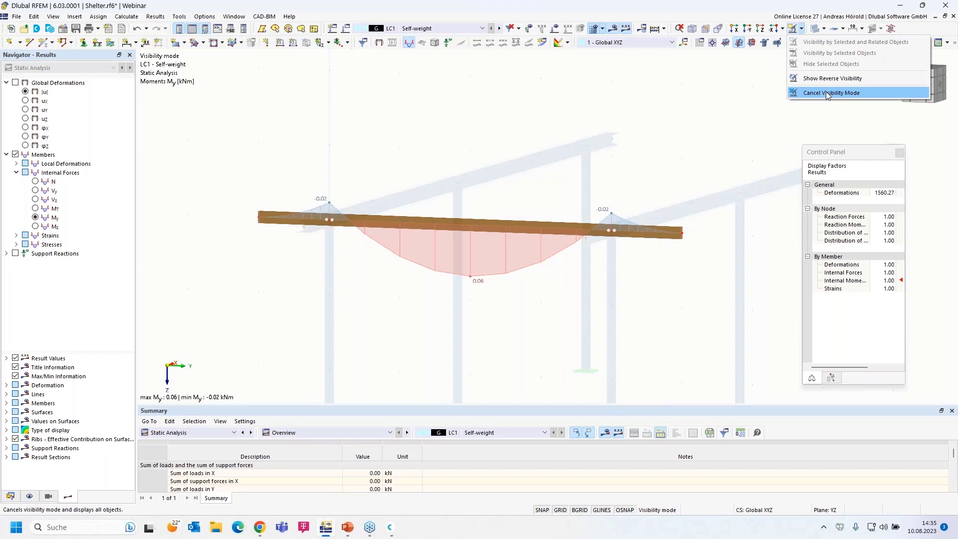
left_click(49, 497)
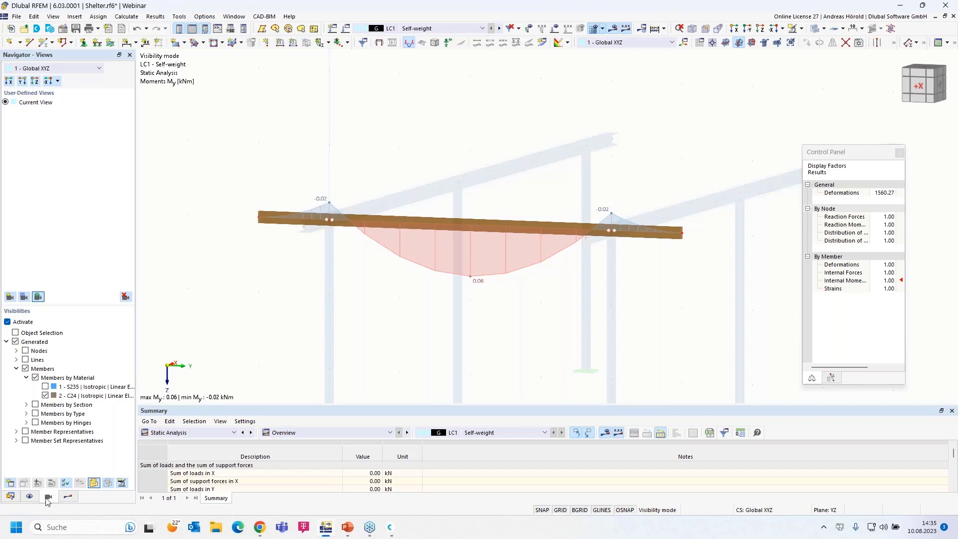
Turn off the visibility filter, reorient the frame diagonally, and window-select the timber beam.
left_click(8, 322)
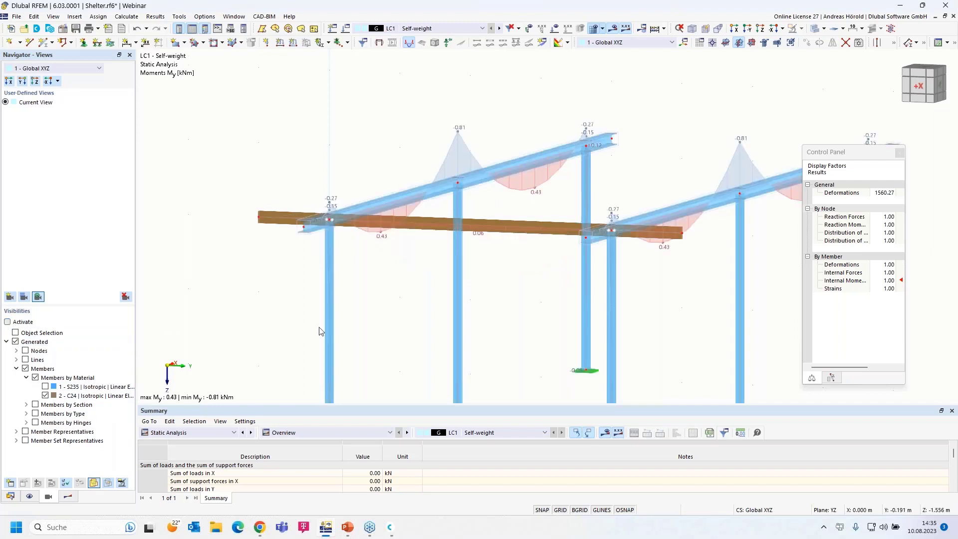
scroll(377, 322, "down", 5)
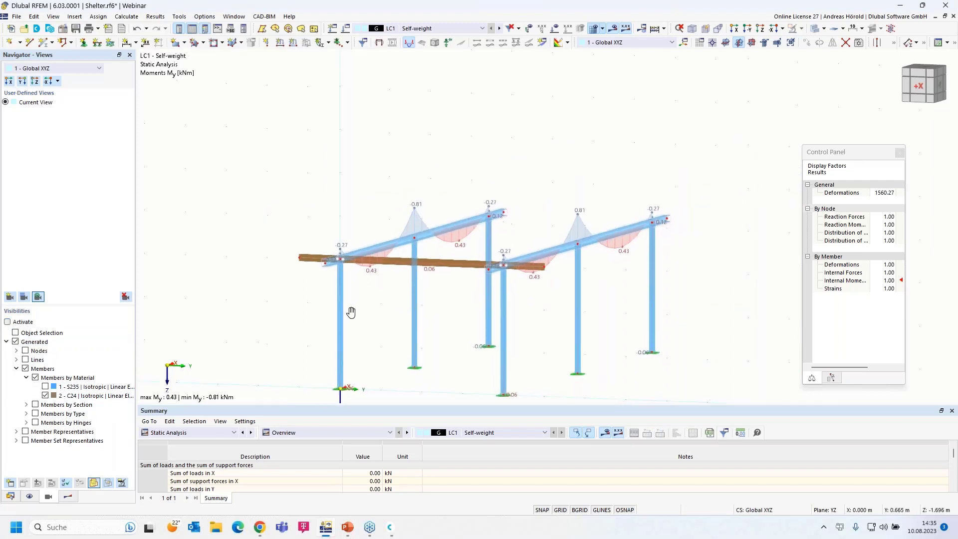
middle_click_drag(351, 312, 296, 297)
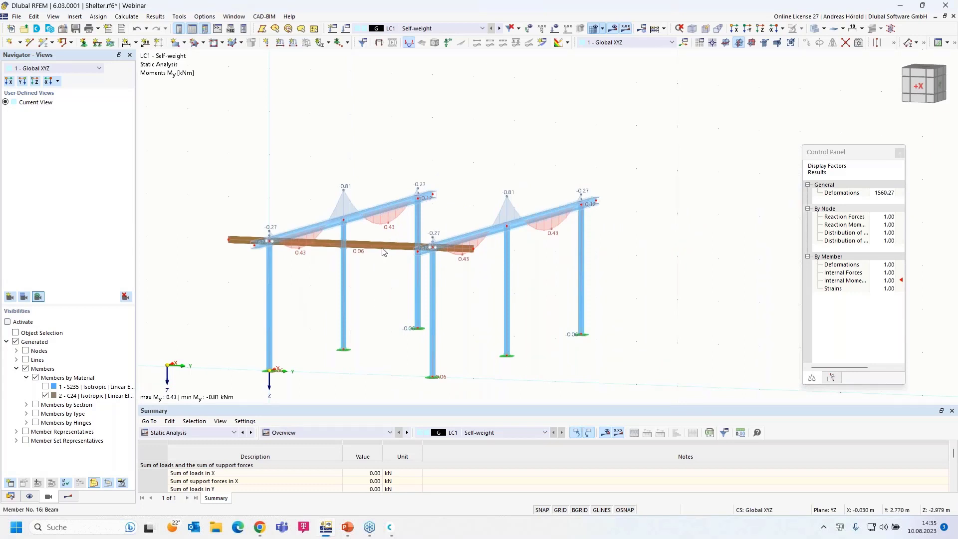
middle_click_drag(392, 233, 438, 249, "ctrl")
scroll(431, 266, "up", 1)
left_click_drag(437, 262, 394, 309)
left_click_drag(530, 289, 513, 319)
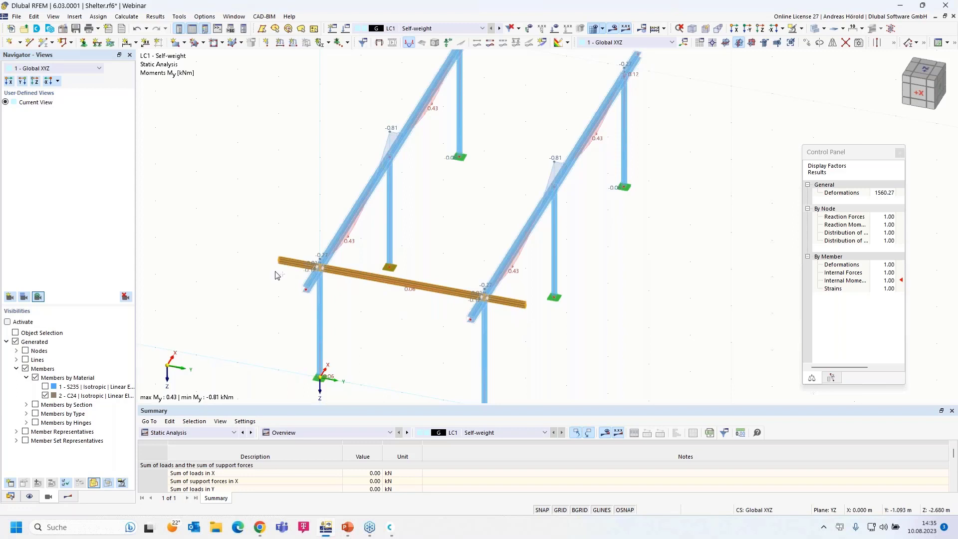
Copy the timber beam 11 times at 1.0 m spacing along X.
left_click(807, 43)
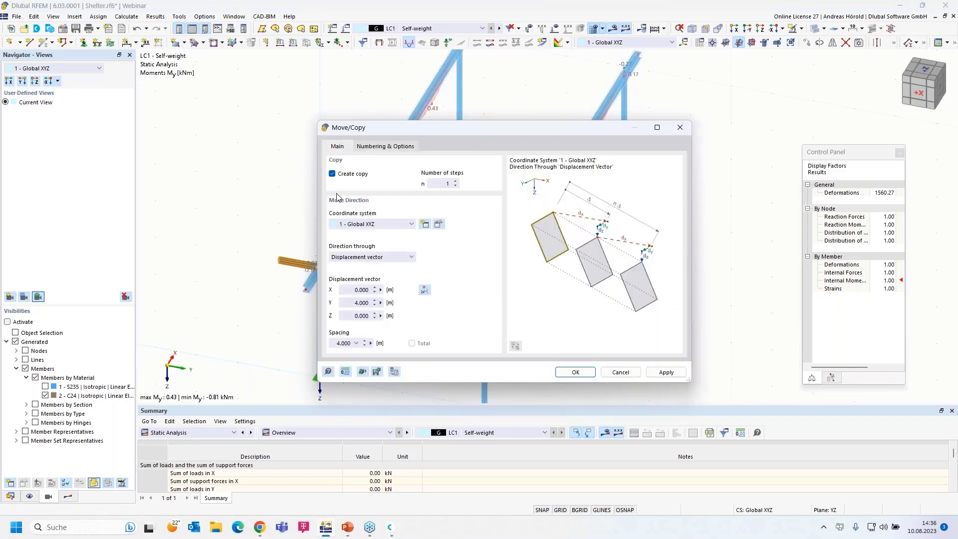
left_click(441, 183)
left_click_drag(351, 292, 383, 304)
type("1.")
type("0")
left_click(575, 372)
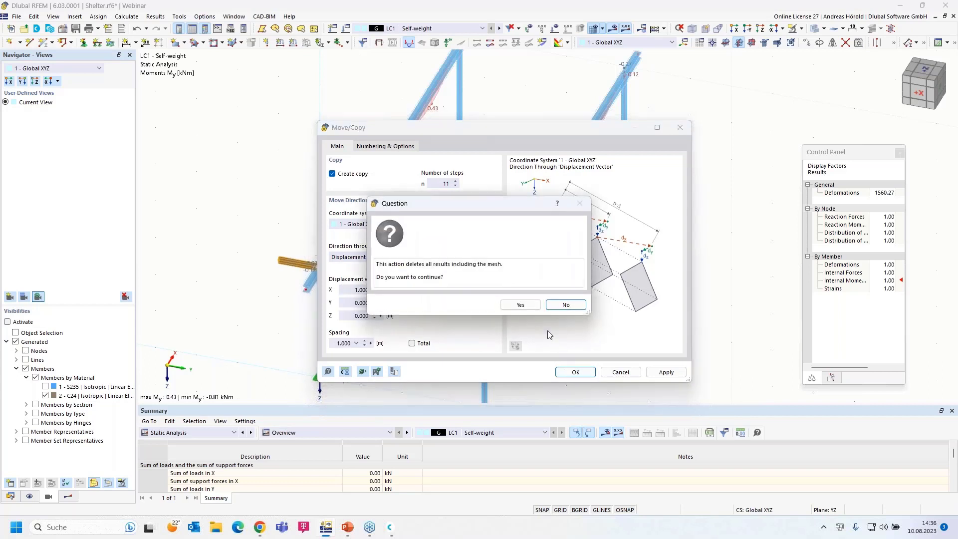
left_click(519, 305)
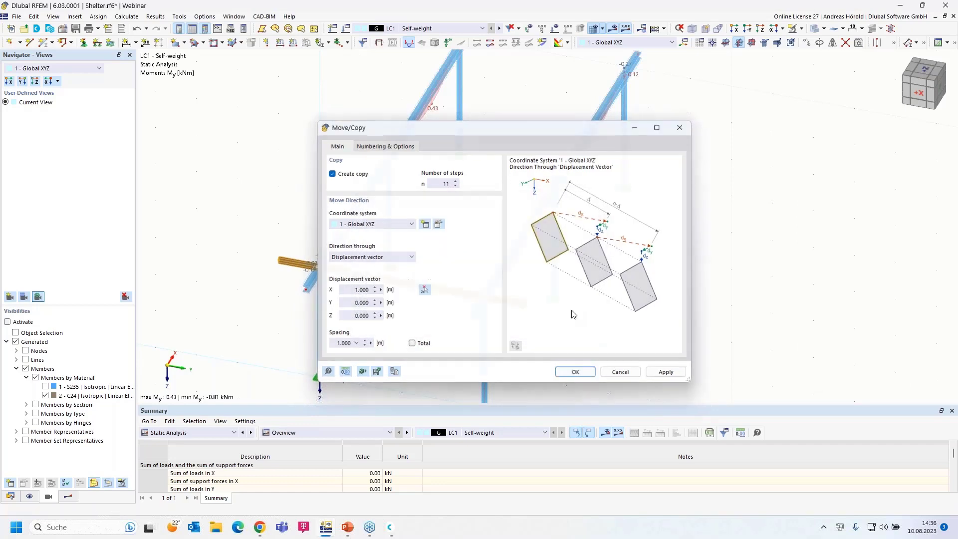
middle_click_drag(598, 356, 600, 333, "ctrl")
scroll(534, 331, "up", 3)
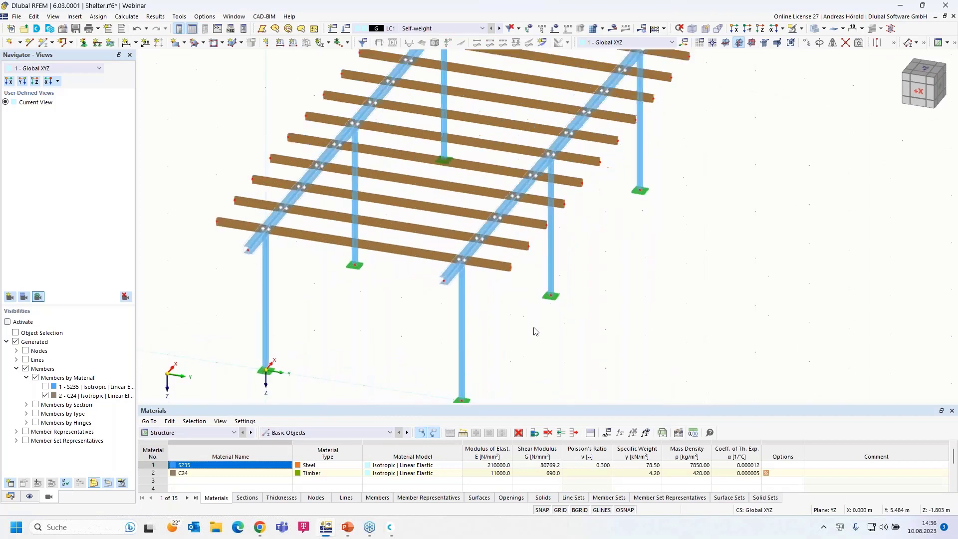
Copy the front beam once at -1.000 m in X.
left_click(502, 267)
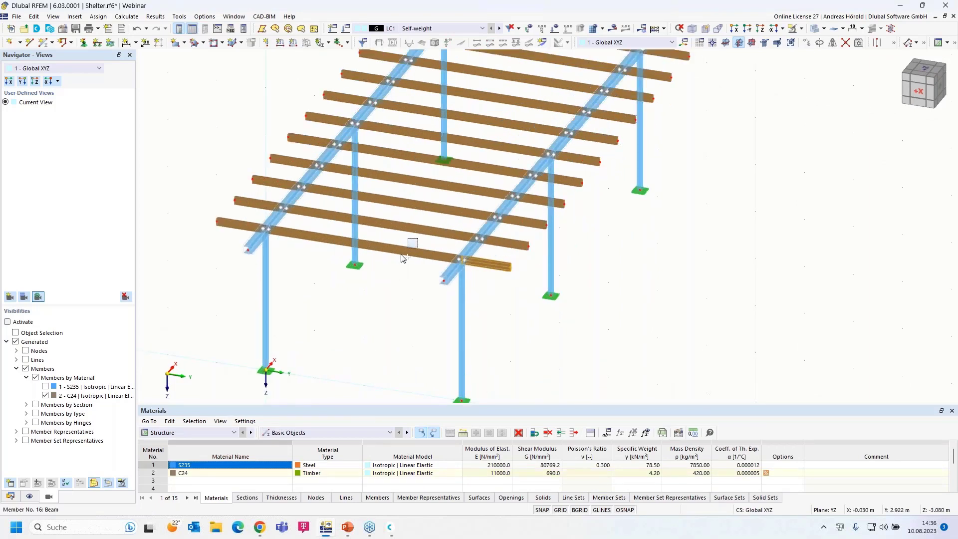
left_click(219, 222, "ctrl")
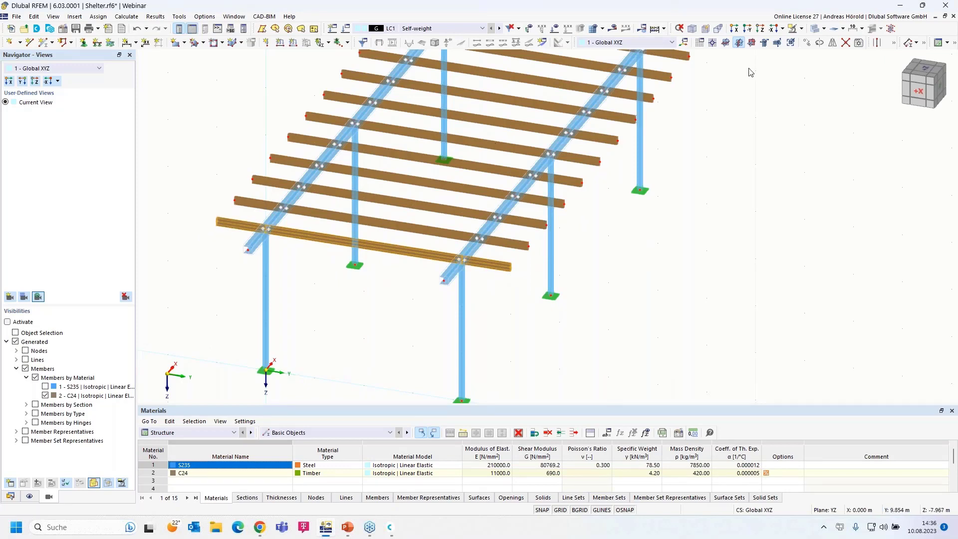
left_click(807, 44)
left_click(439, 184)
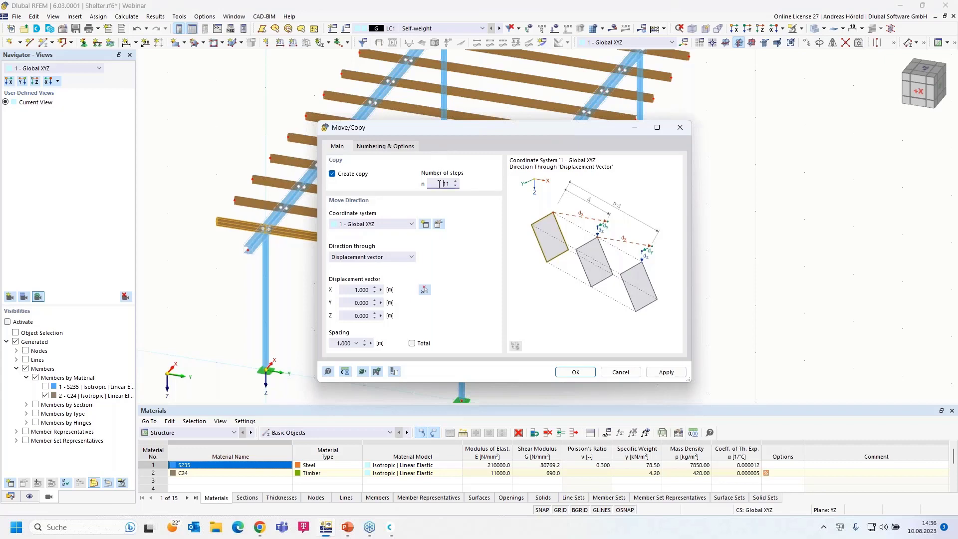
key("Delete")
left_click(348, 290)
type("-")
left_click(576, 373)
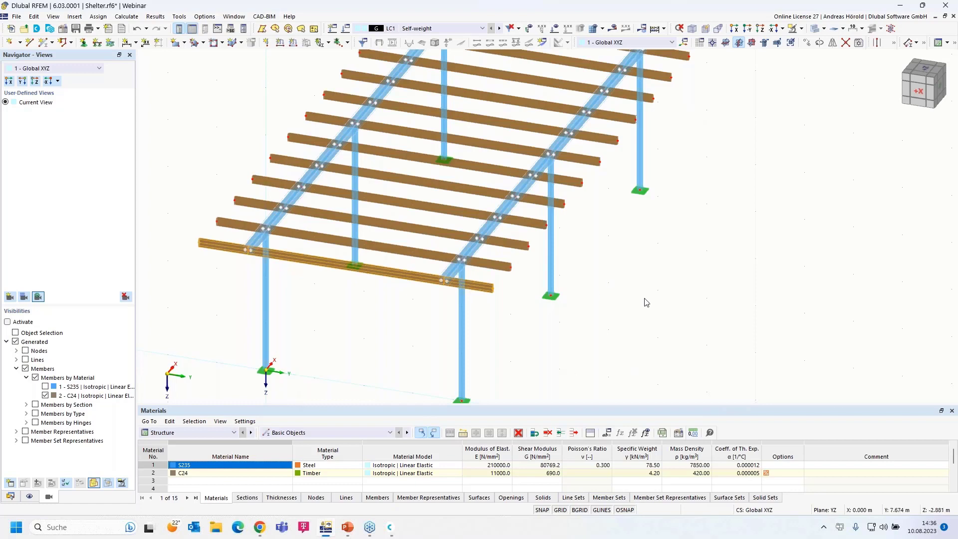
middle_click_drag(668, 329, 623, 304, "ctrl")
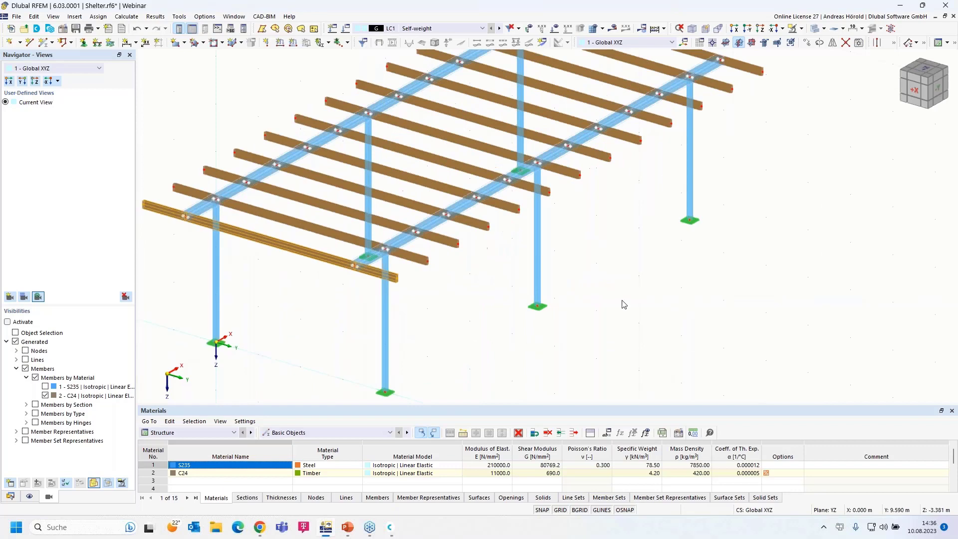
Look along the X axis as an elevation and window-select the roof beam.
left_click(734, 29)
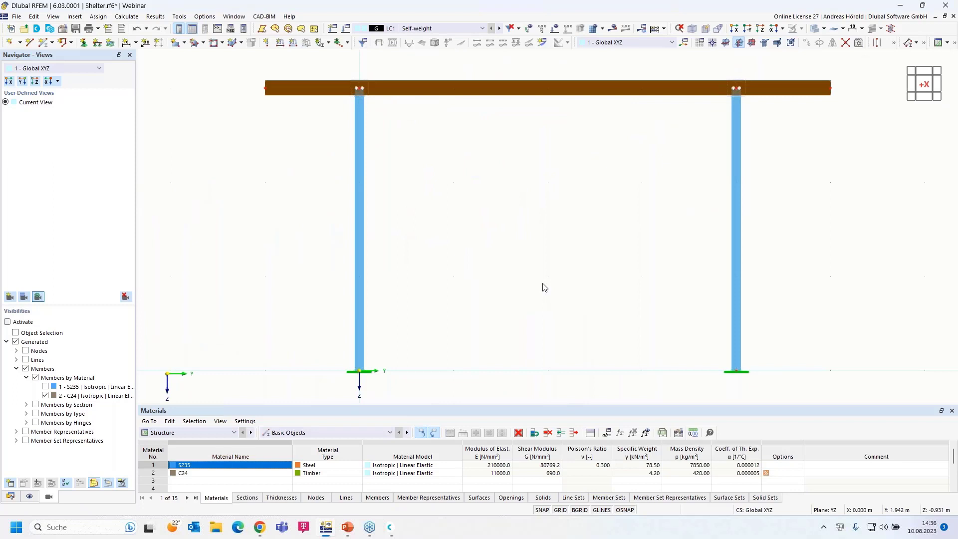
scroll(544, 287, "down", 1)
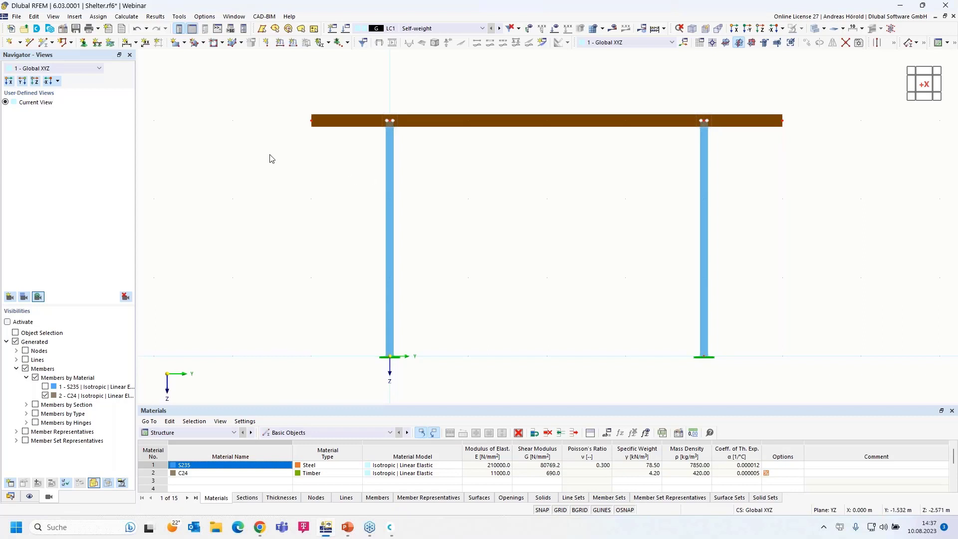
left_click_drag(269, 155, 821, 96)
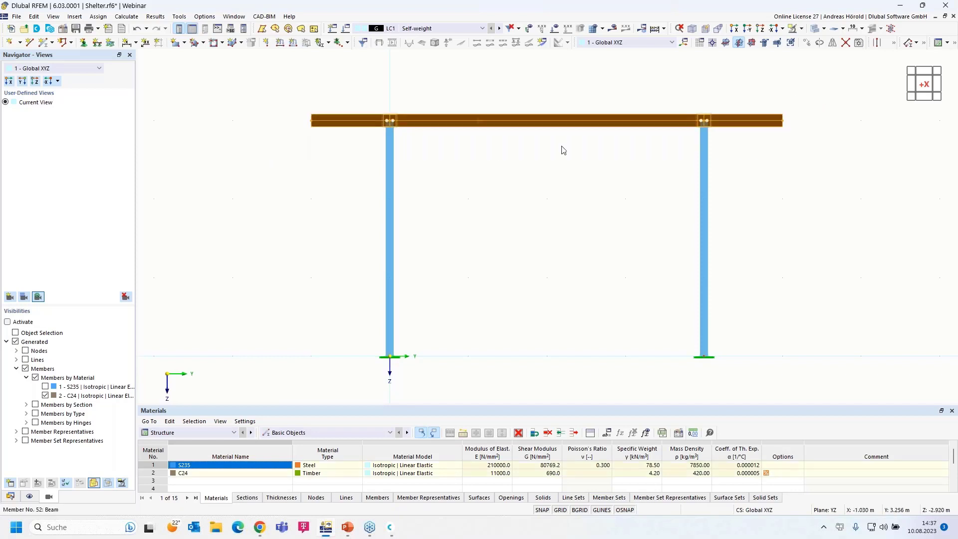
Chamfer the roof beam by 5° in Z about a rotation axis through node 5.
right_click(495, 125)
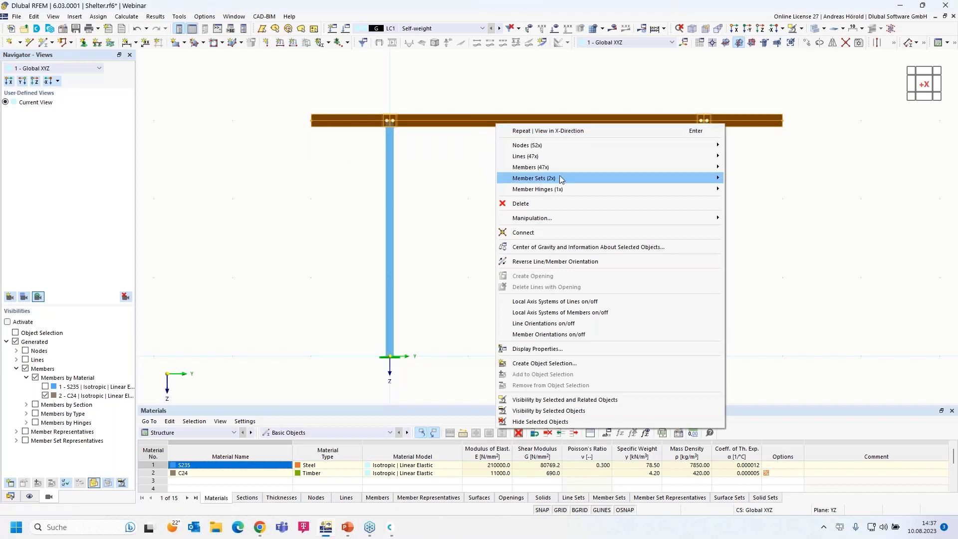
mouse_move(555, 220)
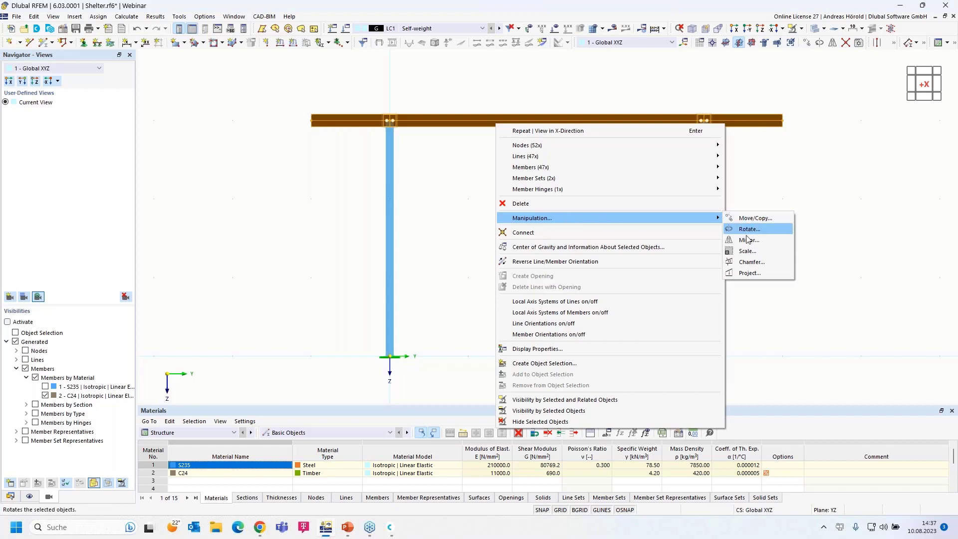
left_click(756, 264)
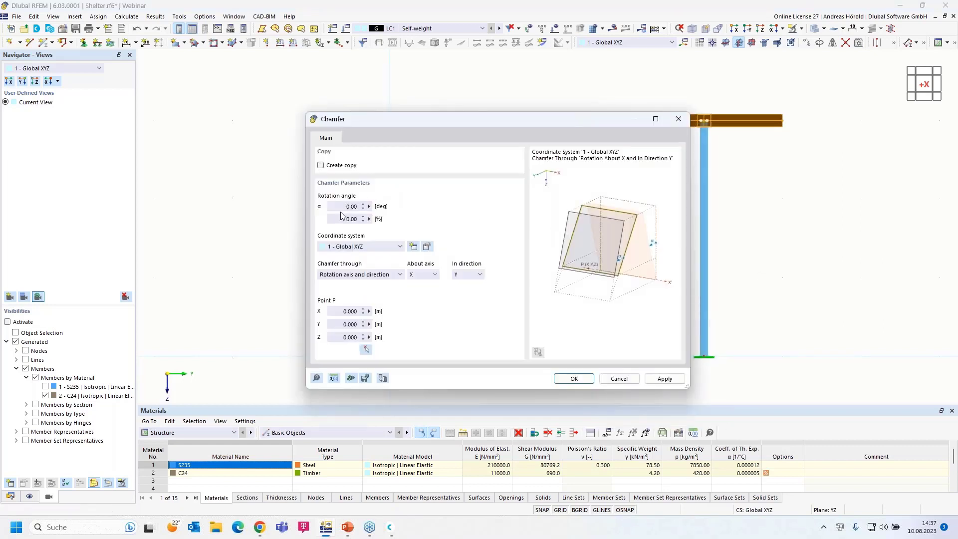
left_click(336, 206)
type("5")
left_click(341, 221)
left_click(366, 275)
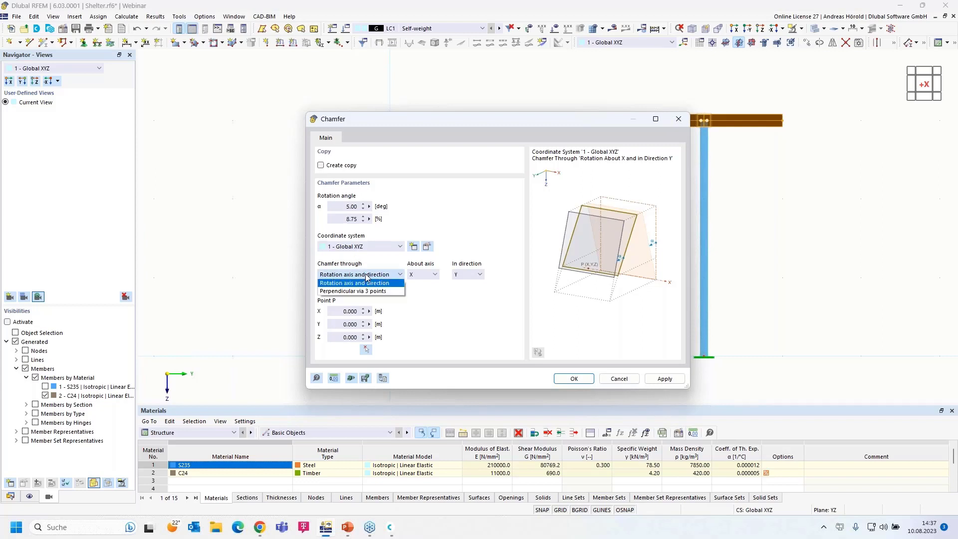
left_click(366, 277)
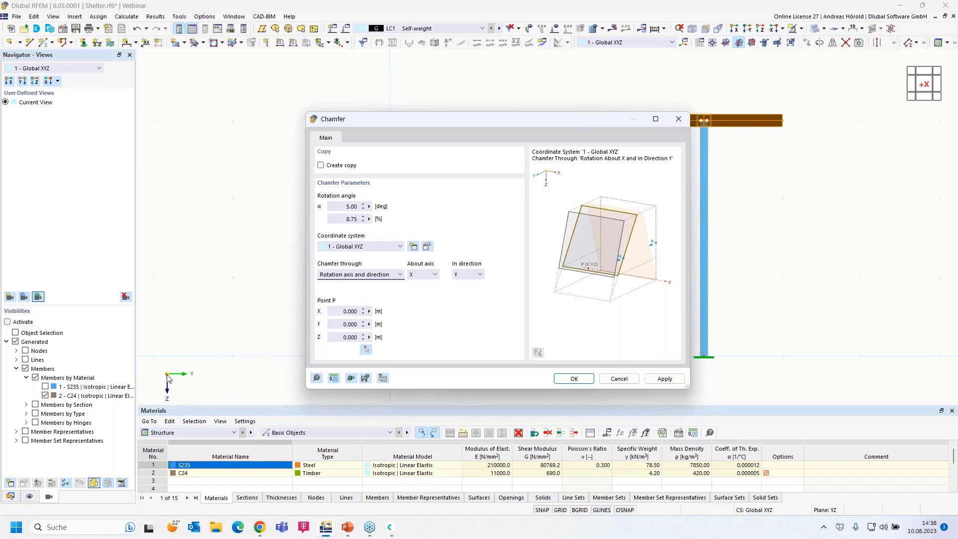
left_click(469, 275)
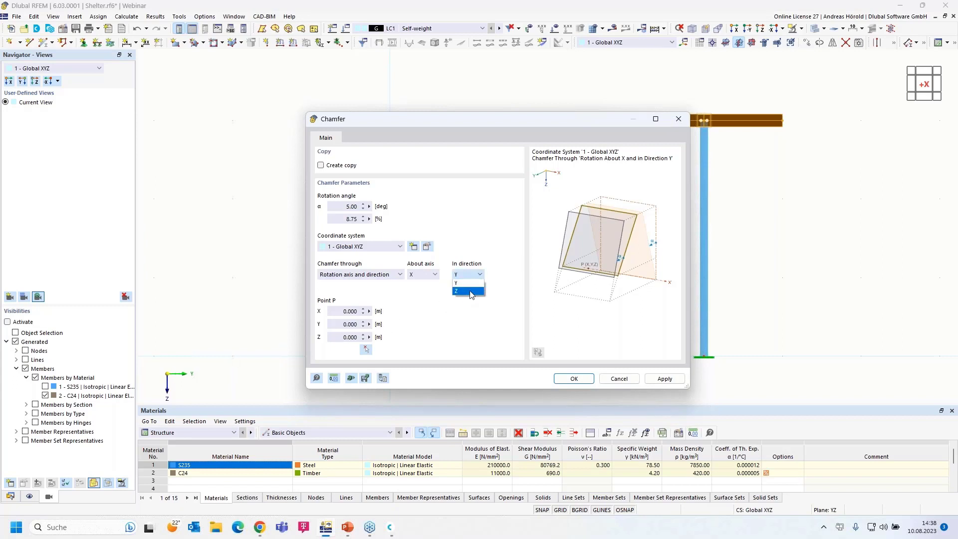
left_click(469, 291)
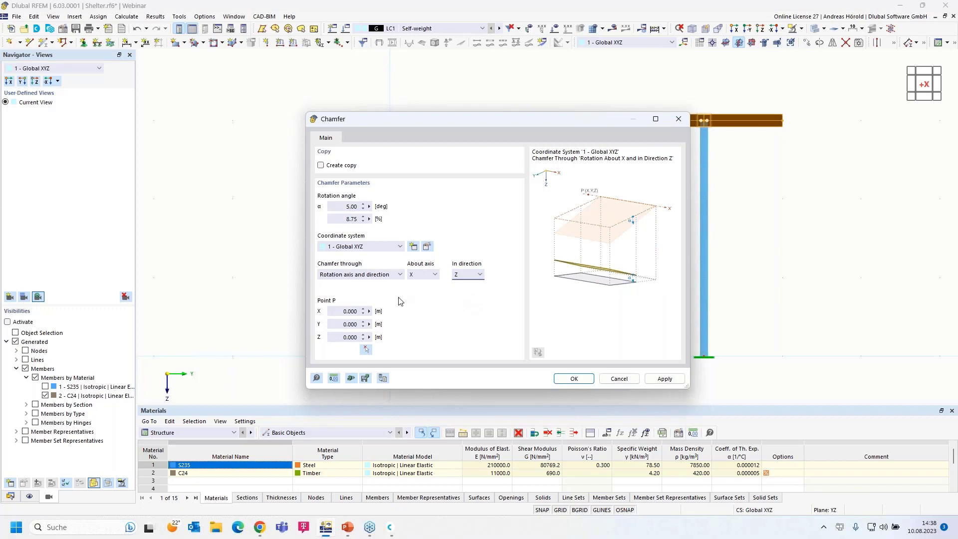
left_click(366, 350)
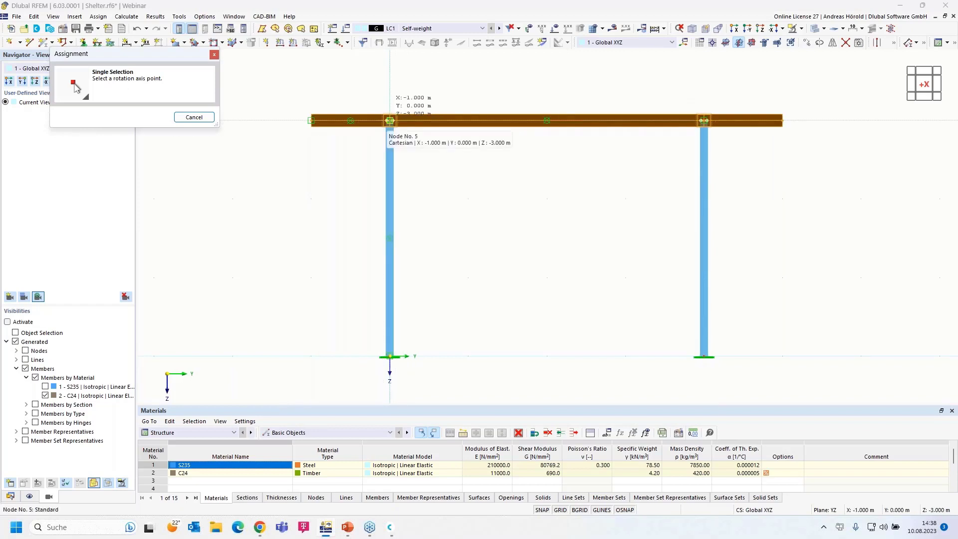
left_click(389, 121)
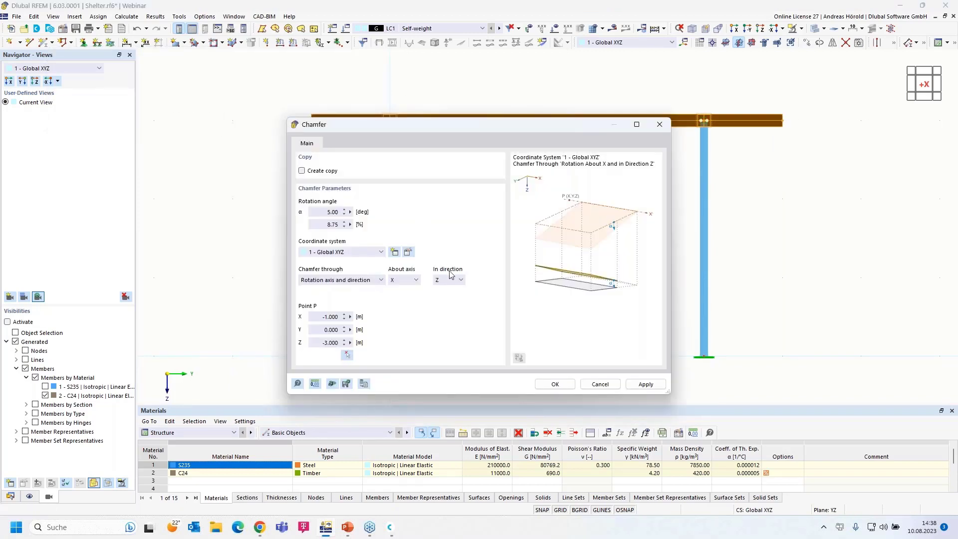
left_click(555, 384)
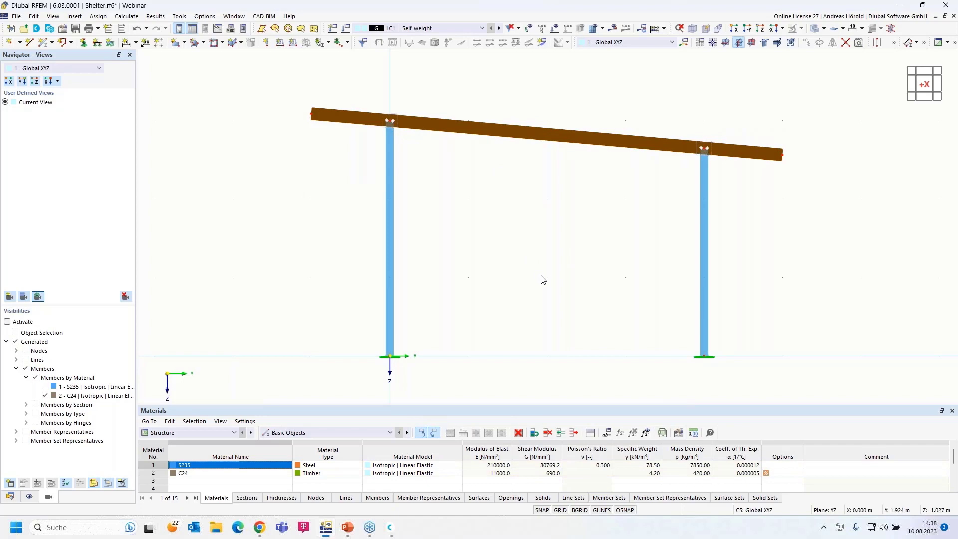
Orbit, zoom and pan to frame the whole sloped shelter in perspective.
middle_click_drag(541, 276, 484, 294, "ctrl")
scroll(577, 324, "down", 5)
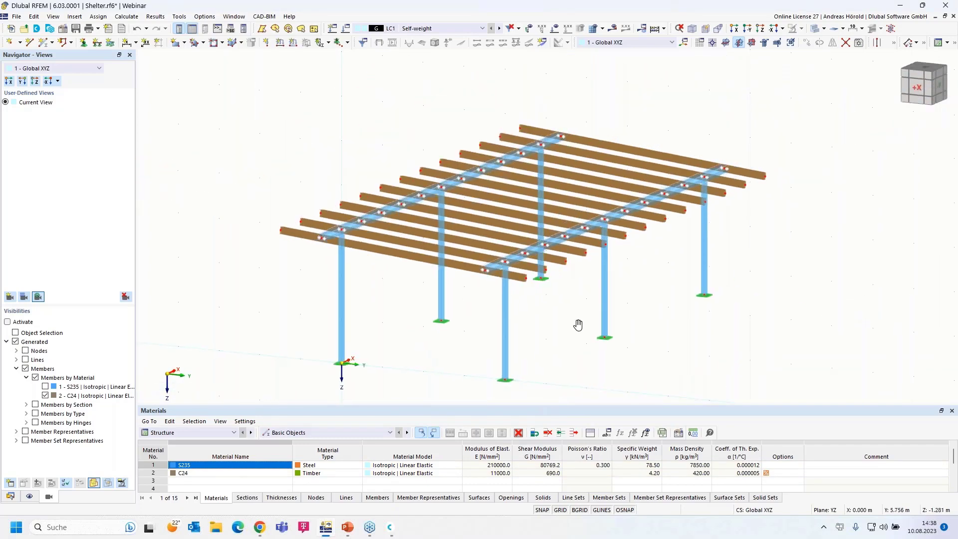
scroll(577, 311, "up", 1)
middle_click_drag(577, 311, 579, 353)
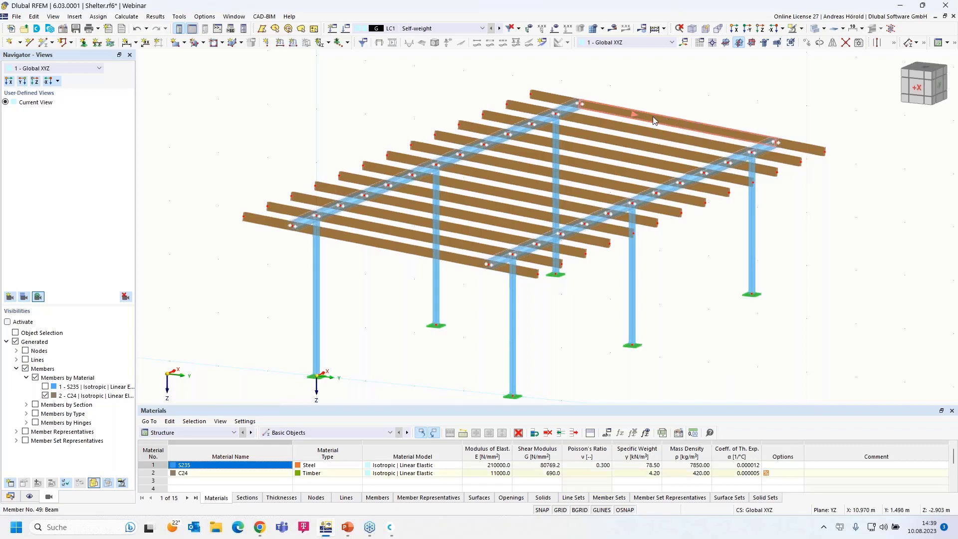
Divide members 49 and 52 with one intermediate on-member node each, leaving the beams unsplit.
left_click(639, 128)
right_click(448, 255)
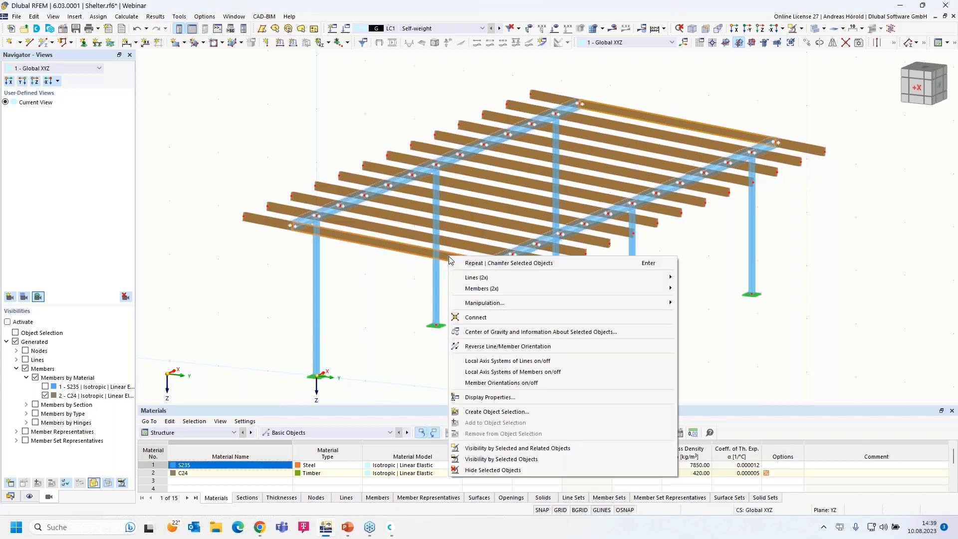
mouse_move(527, 291)
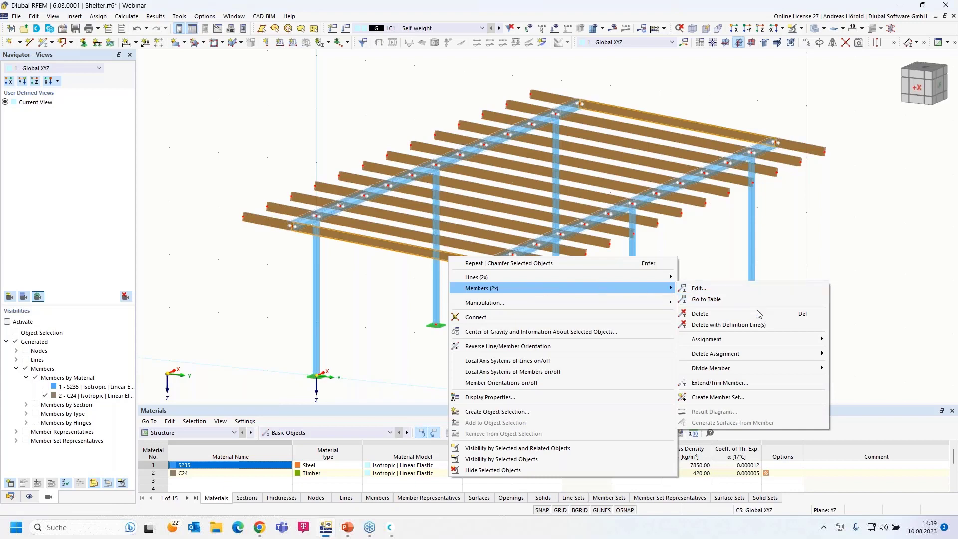
mouse_move(743, 367)
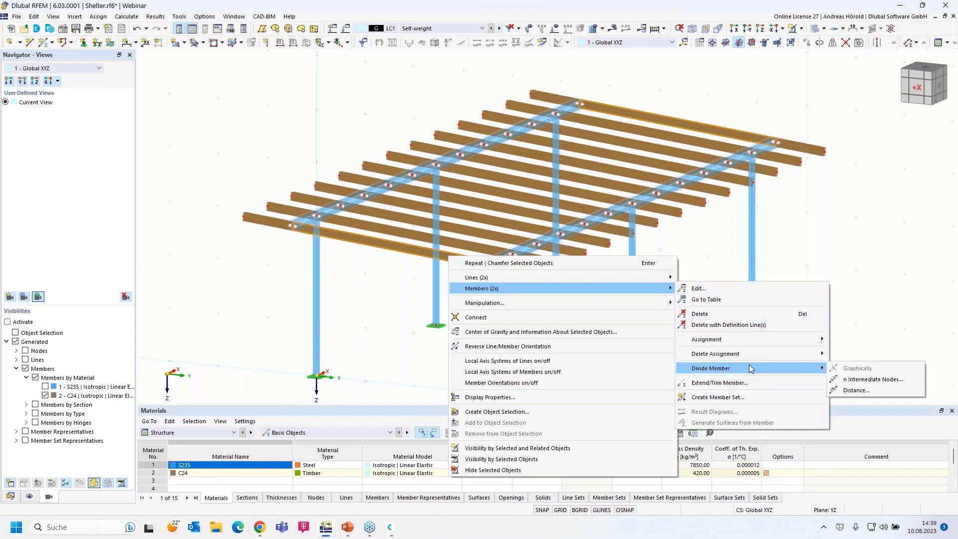
left_click(878, 381)
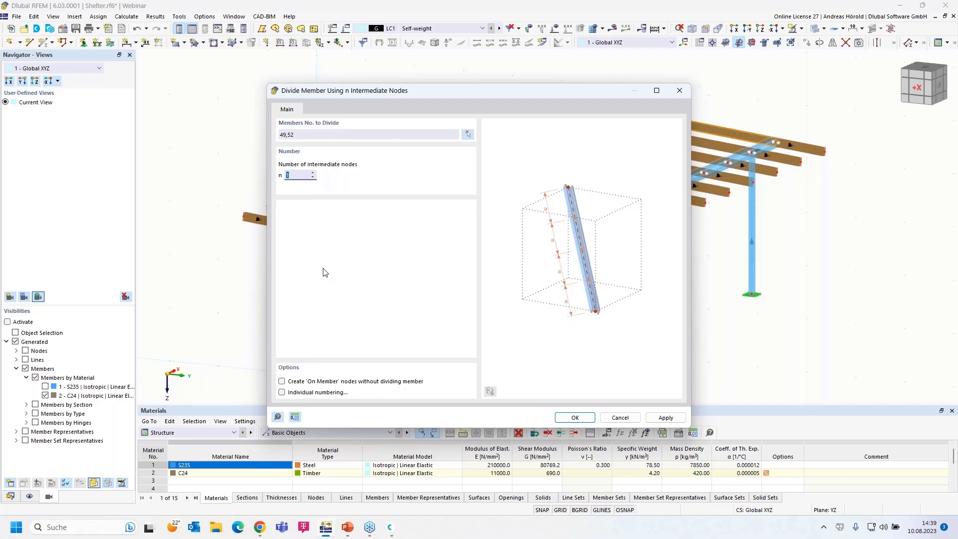
left_click(282, 382)
left_click(575, 418)
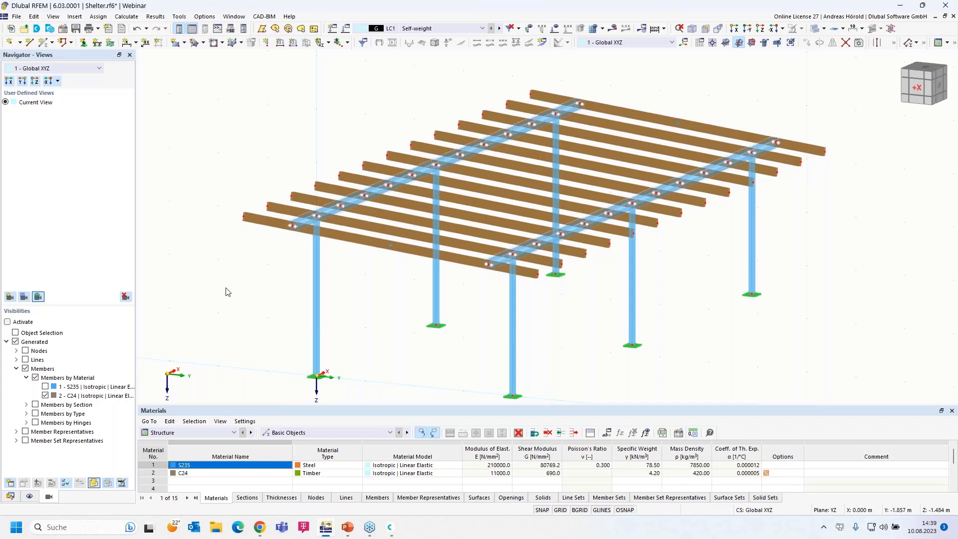
scroll(227, 292, "down", 1)
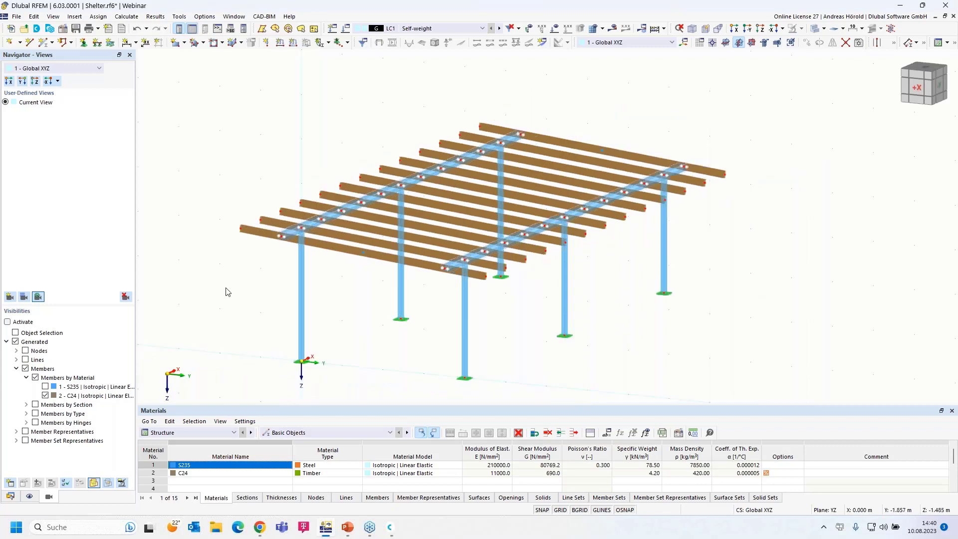
scroll(227, 292, "up", 1)
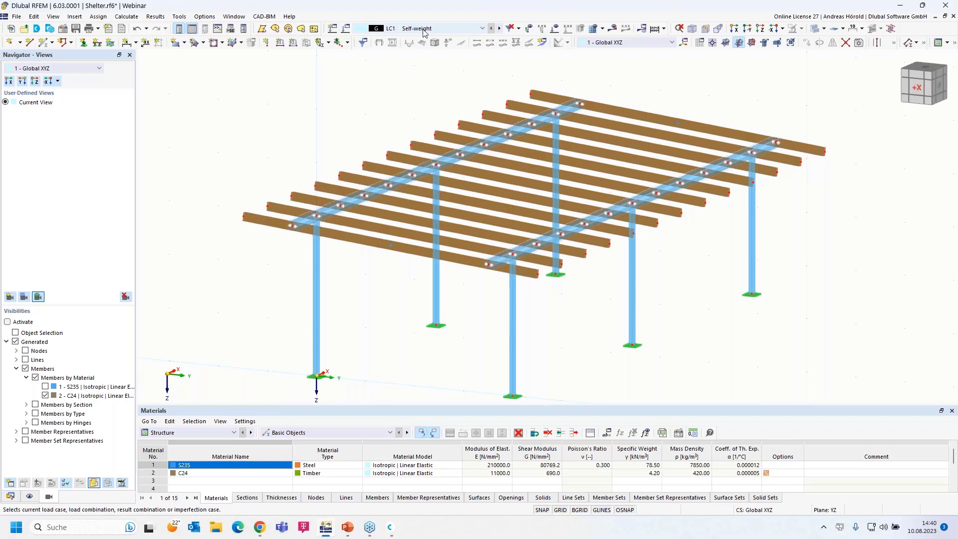
Keep EN 1990 | Base + Timber as the combination standard in the load case settings.
left_click(346, 29)
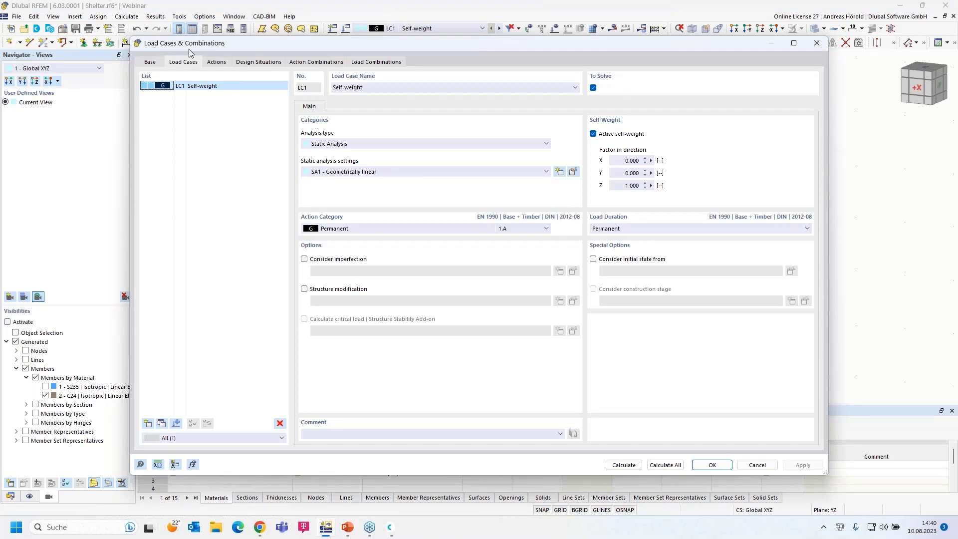
left_click(149, 63)
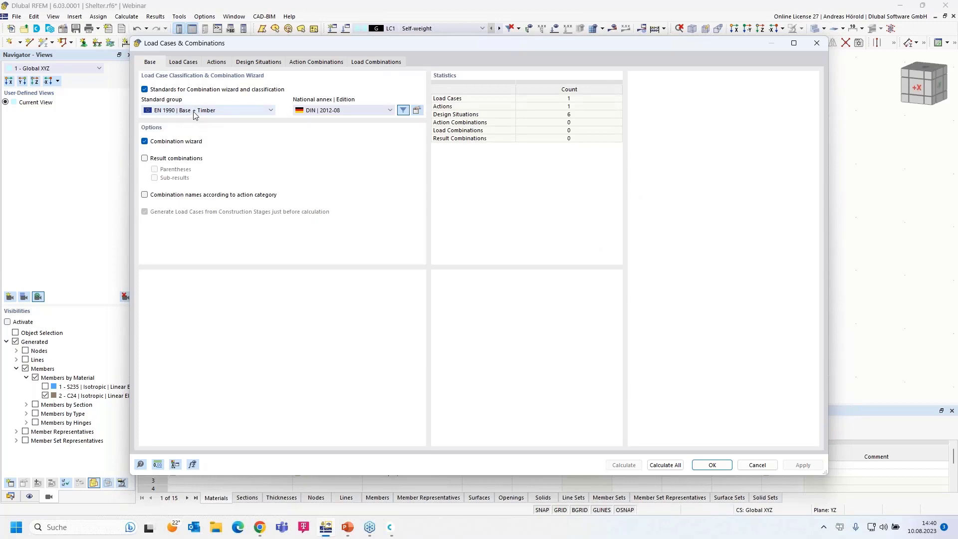
left_click(210, 110)
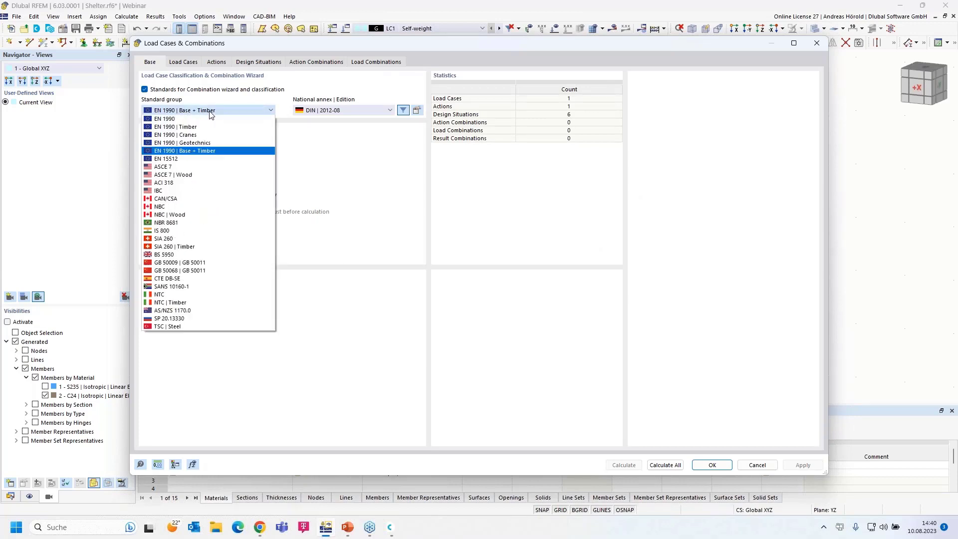
left_click(214, 110)
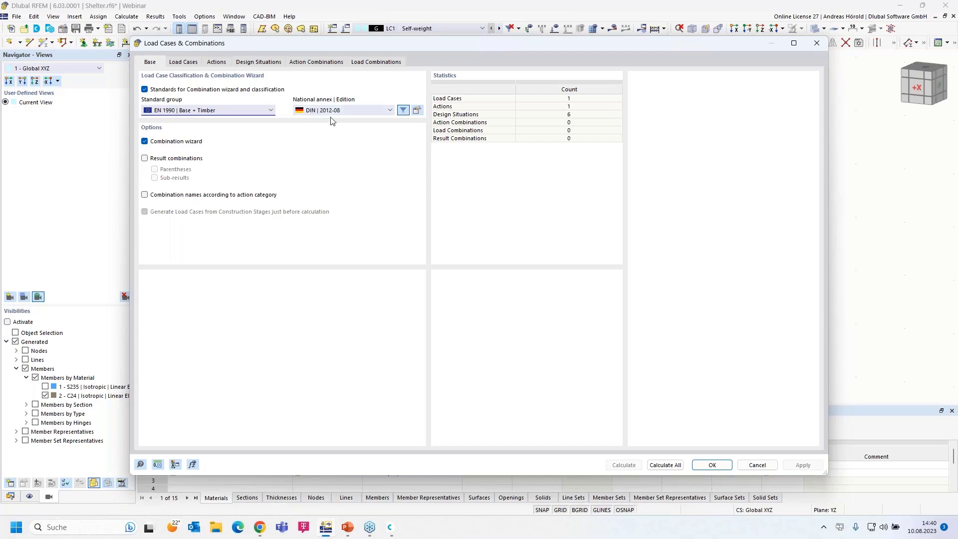
Set the national annex Deformation coefficient to 0.8.
left_click(417, 111)
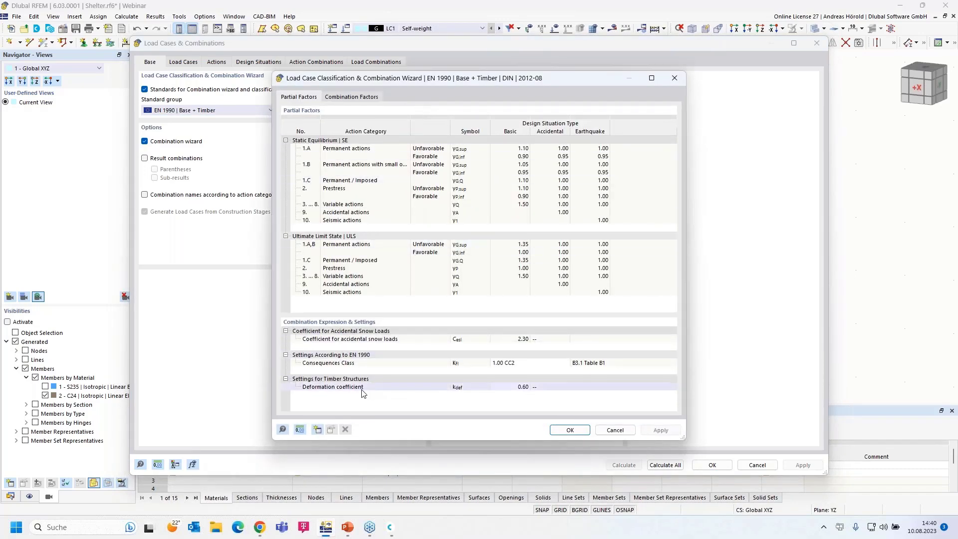
left_click(519, 387)
left_click(527, 387)
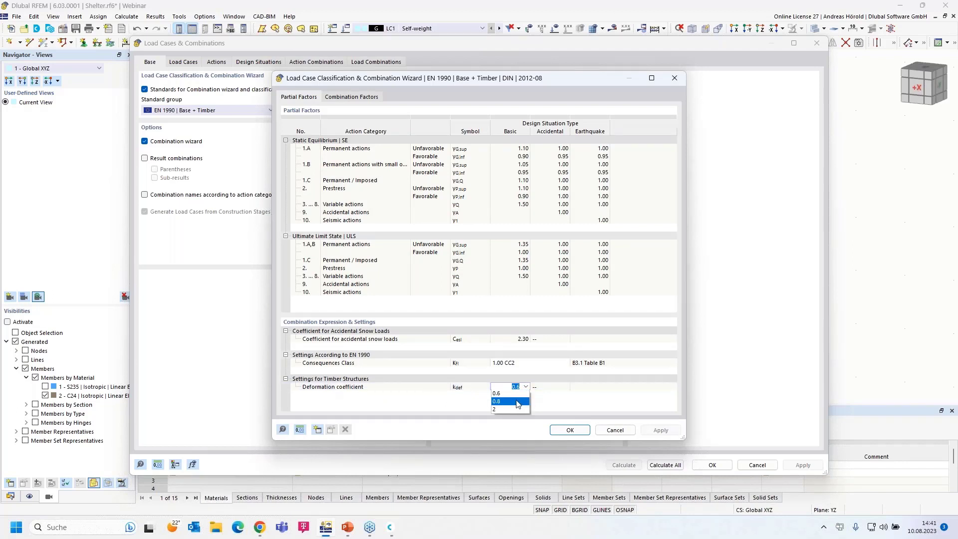
left_click(518, 402)
left_click(569, 430)
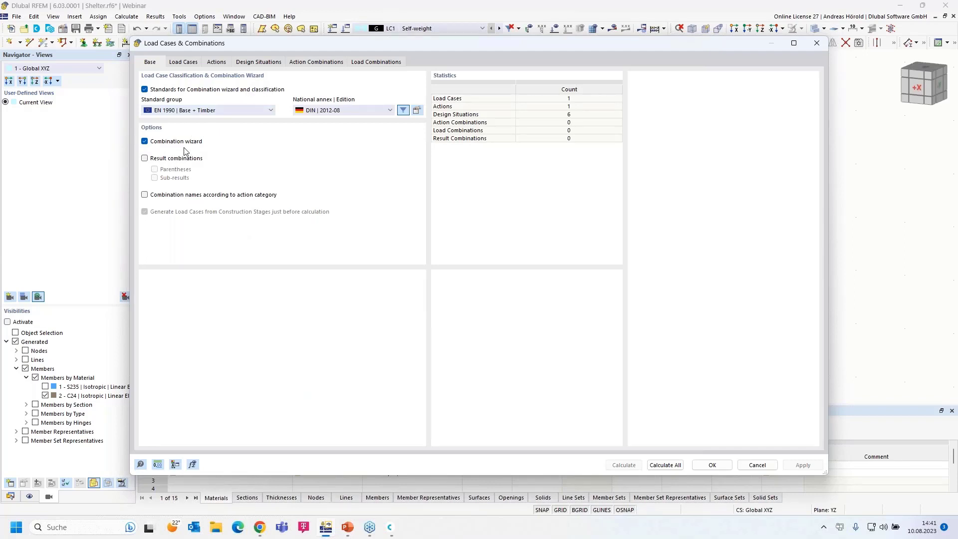
Keep LC1 Self-weight's action category as Permanent and close the load case dialog.
left_click(185, 62)
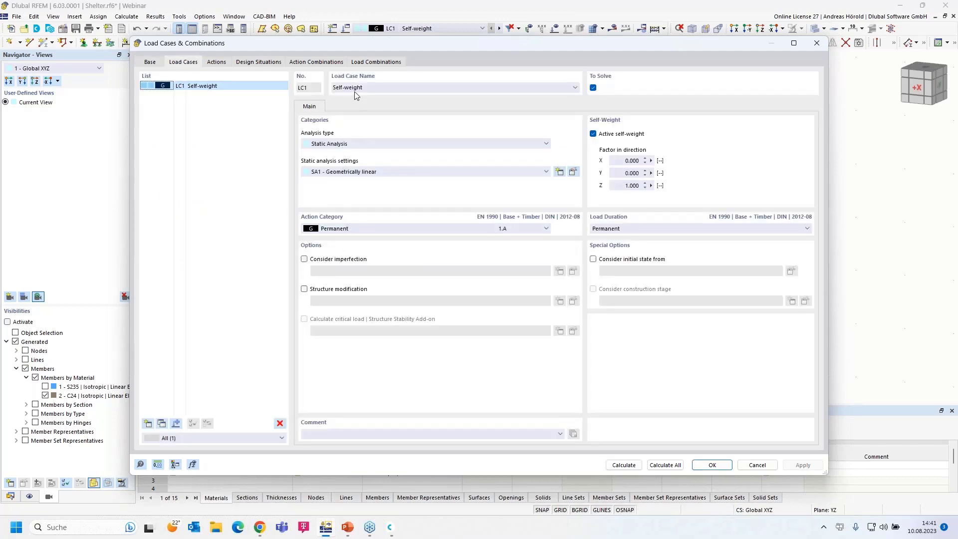
left_click(351, 228)
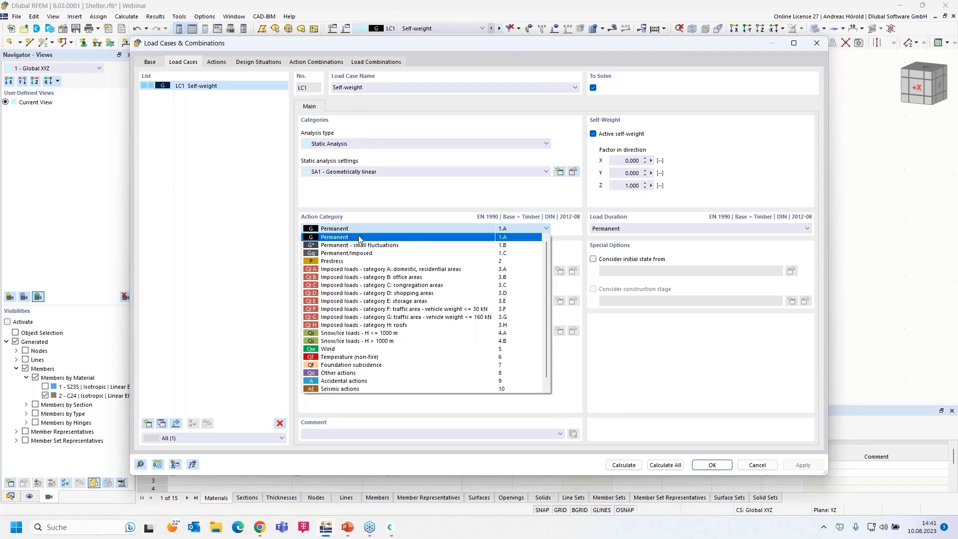
left_click(357, 237)
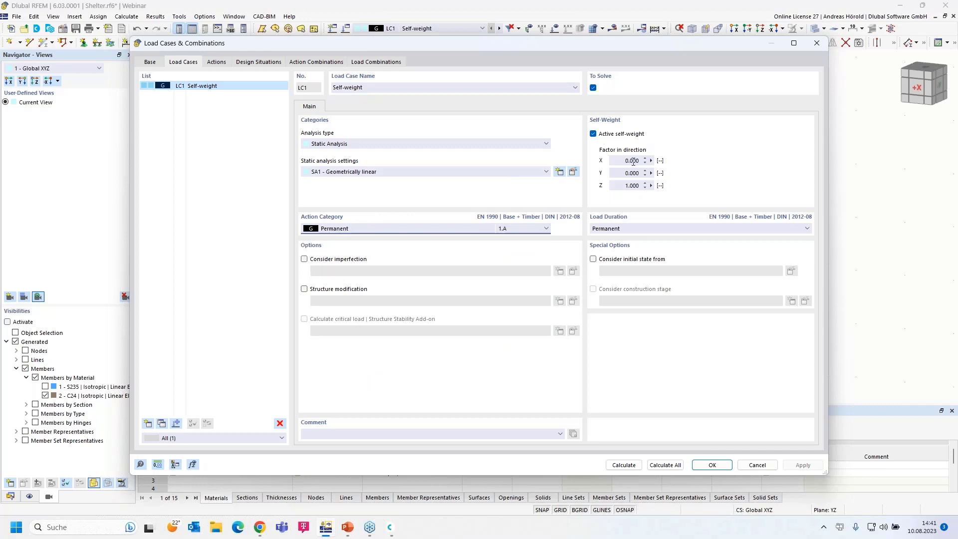
left_click(712, 465)
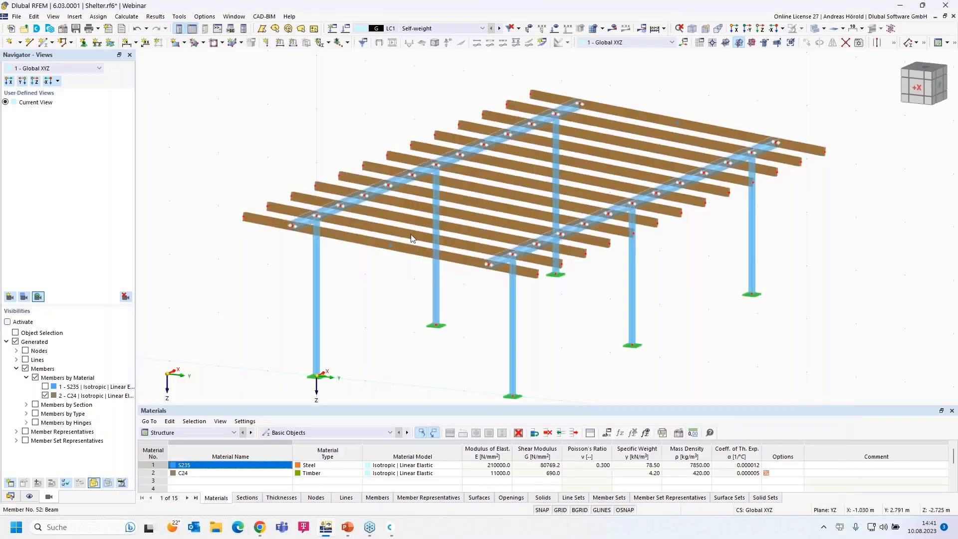
Bring up the Member Loads from Area Load wizard under Insert > Load Wizards.
left_click(74, 17)
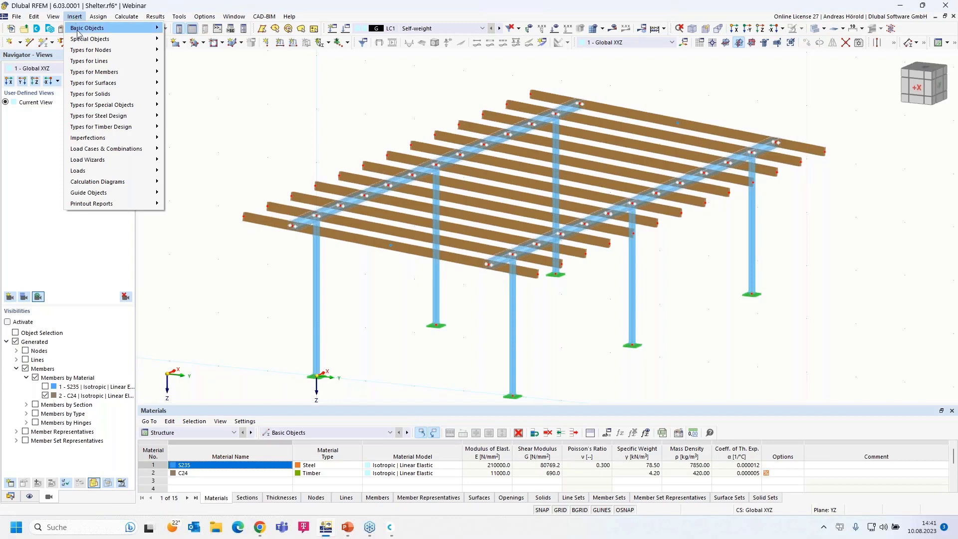
mouse_move(92, 159)
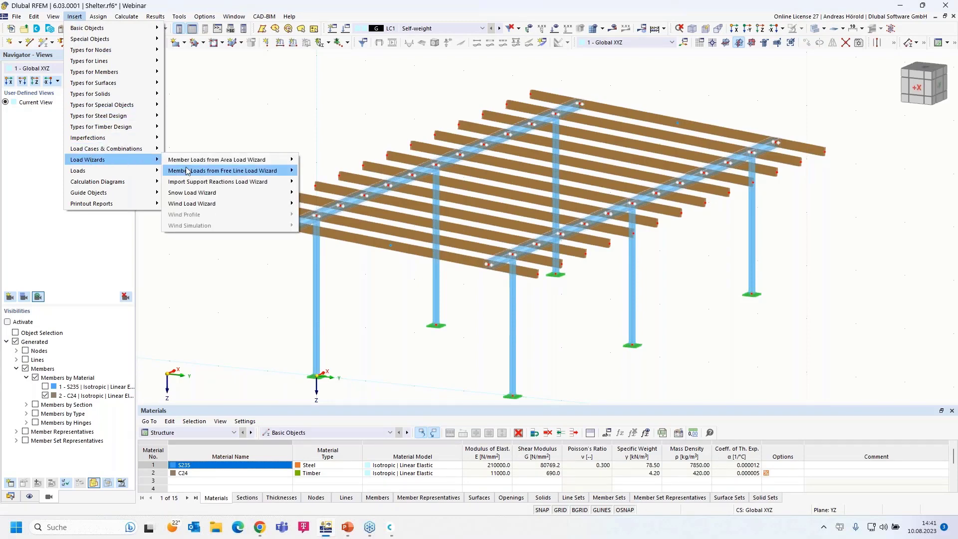
mouse_move(254, 163)
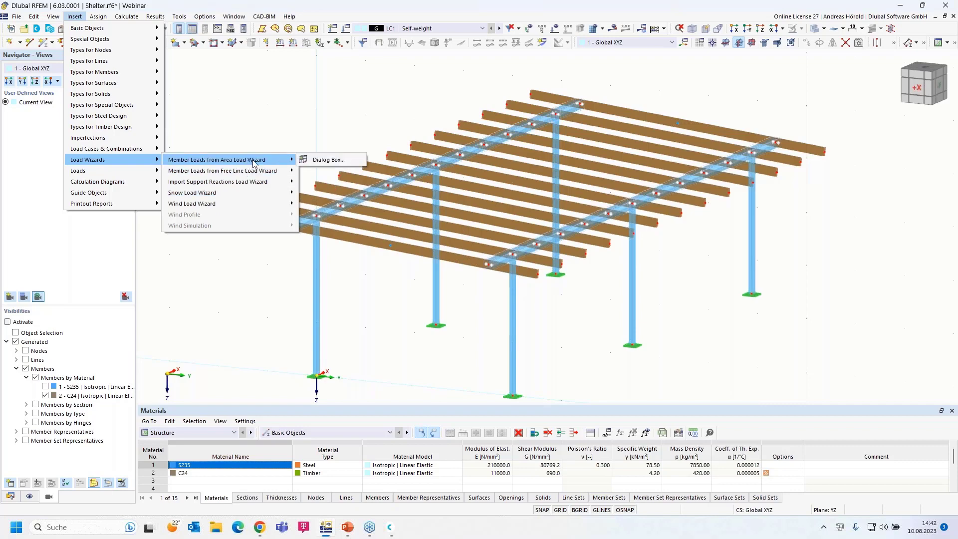
Define a uniform 0.25 kN/m² area load acting in direction ZA for LC1.
left_click(336, 160)
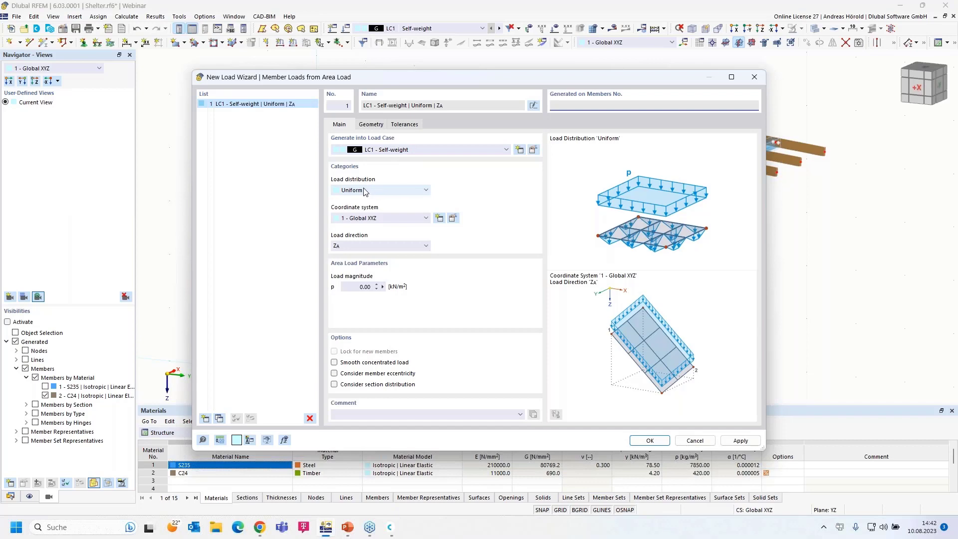
left_click(375, 190)
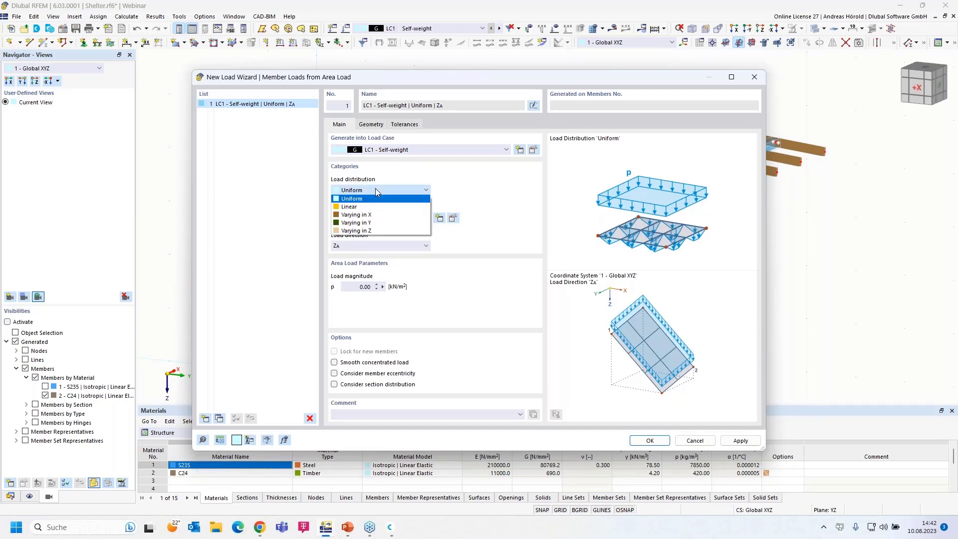
left_click(375, 189)
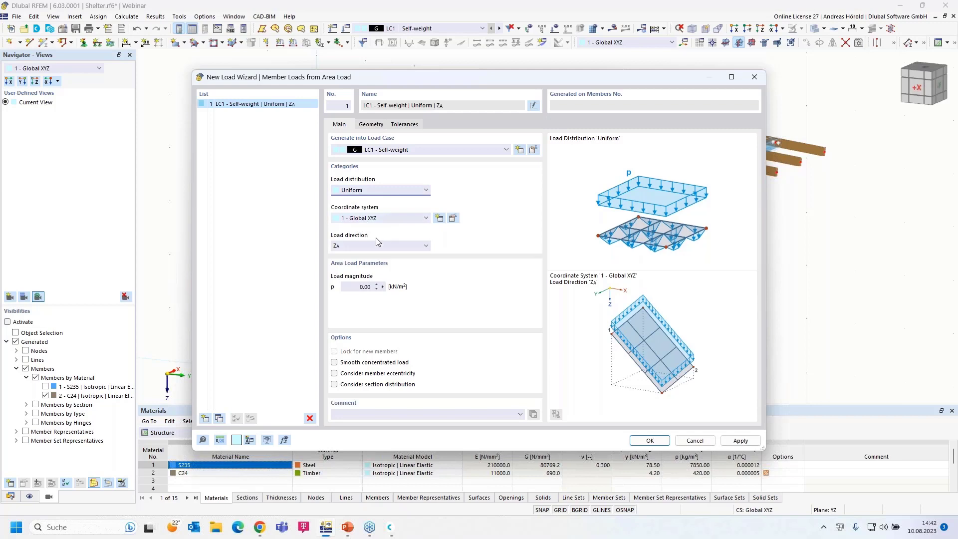
left_click(350, 246)
left_click(350, 247)
left_click(366, 287)
type("0.25")
Bound the load area by corner nodes 71, 69, 70 and 72.
left_click(371, 124)
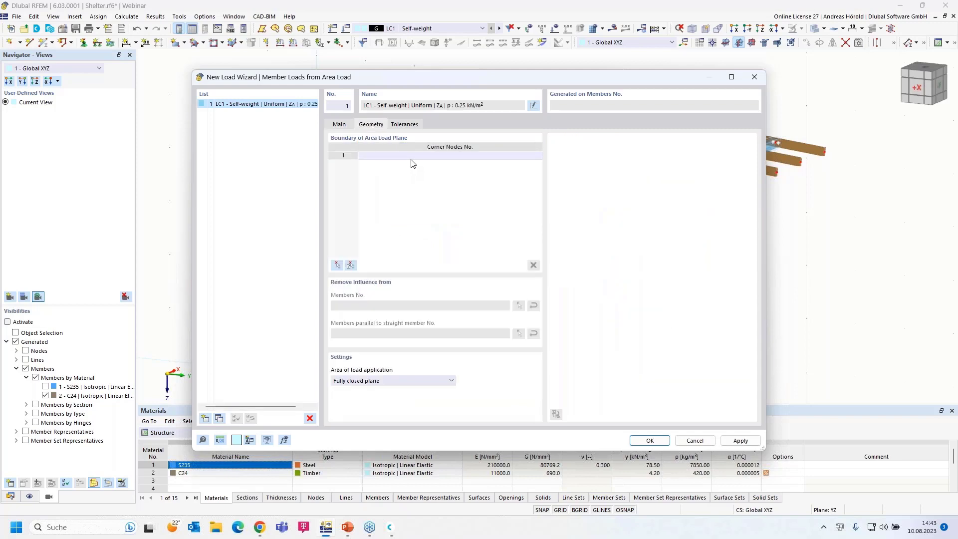
left_click(336, 266)
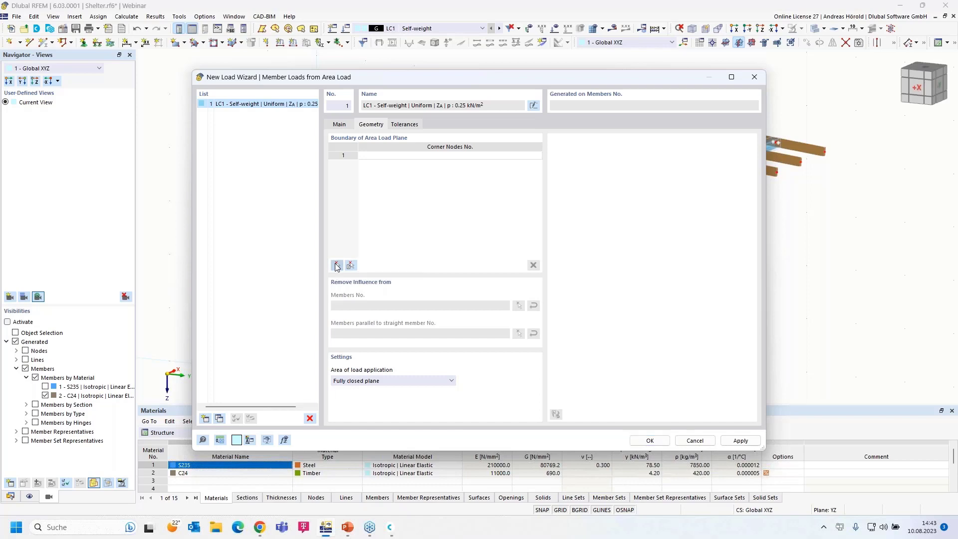
left_click(244, 218)
left_click(531, 94)
left_click(828, 154)
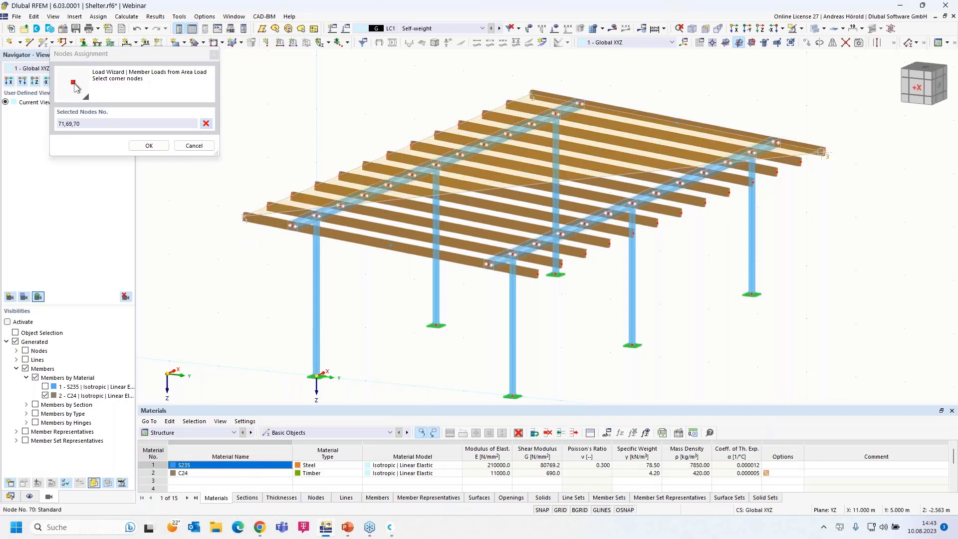
left_click(535, 273)
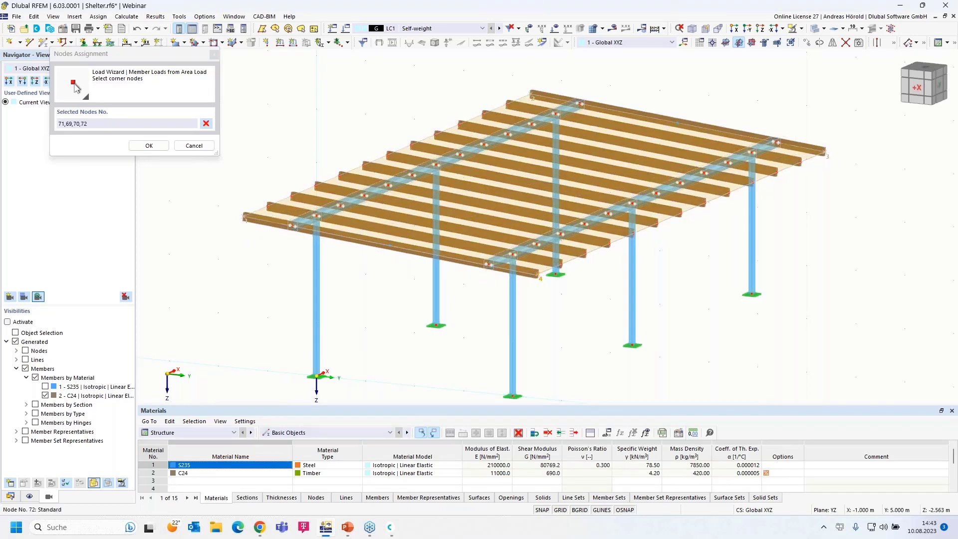
left_click(244, 217)
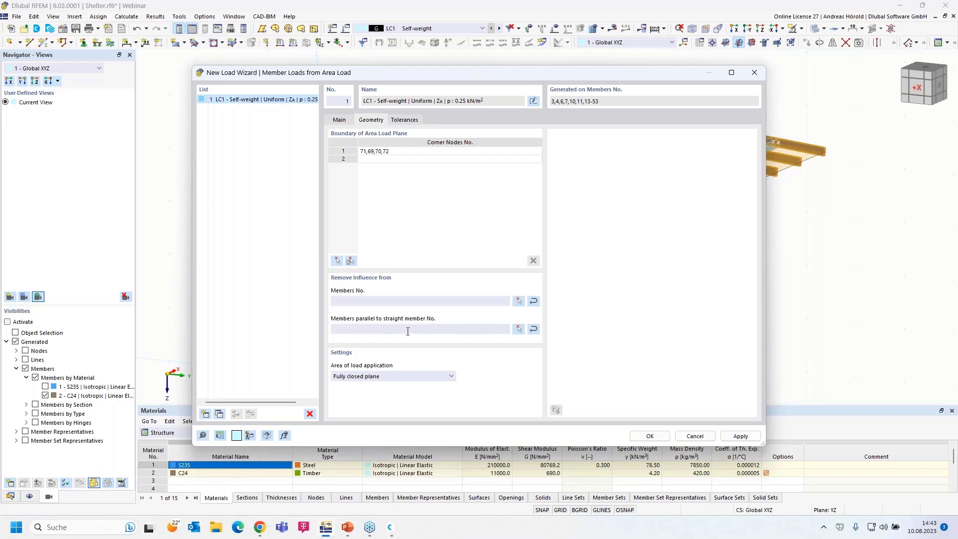
Exclude members parallel to member 4 and create the area load.
left_click(517, 329)
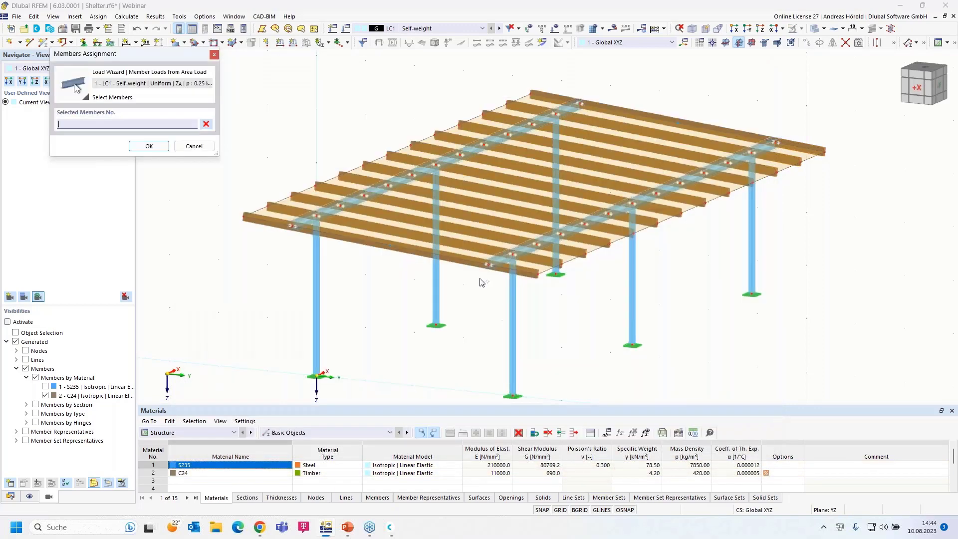
left_click(424, 167)
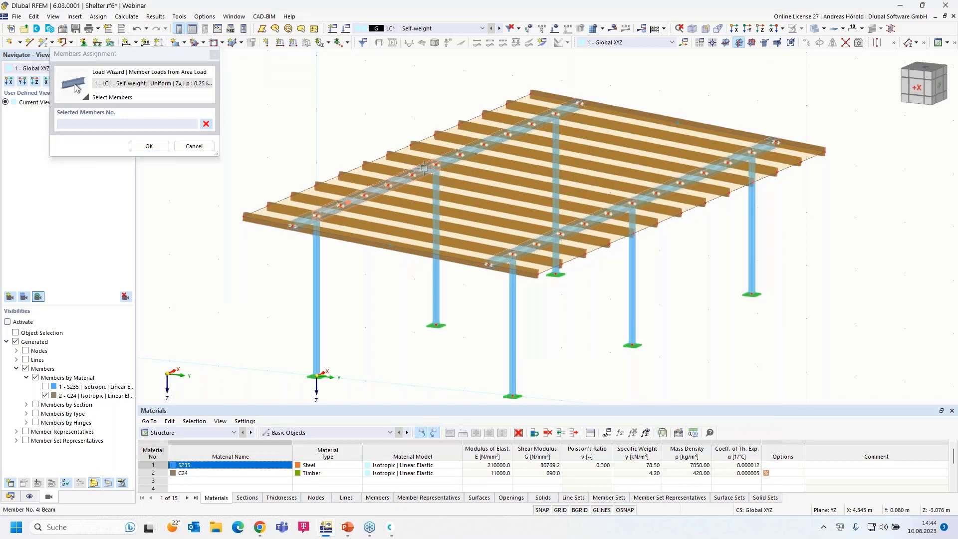
left_click(150, 146)
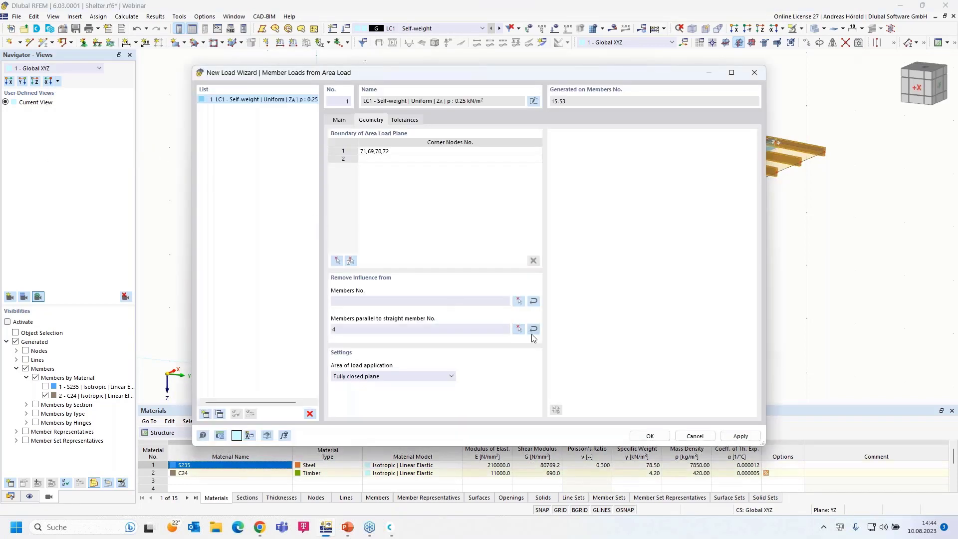
left_click(649, 436)
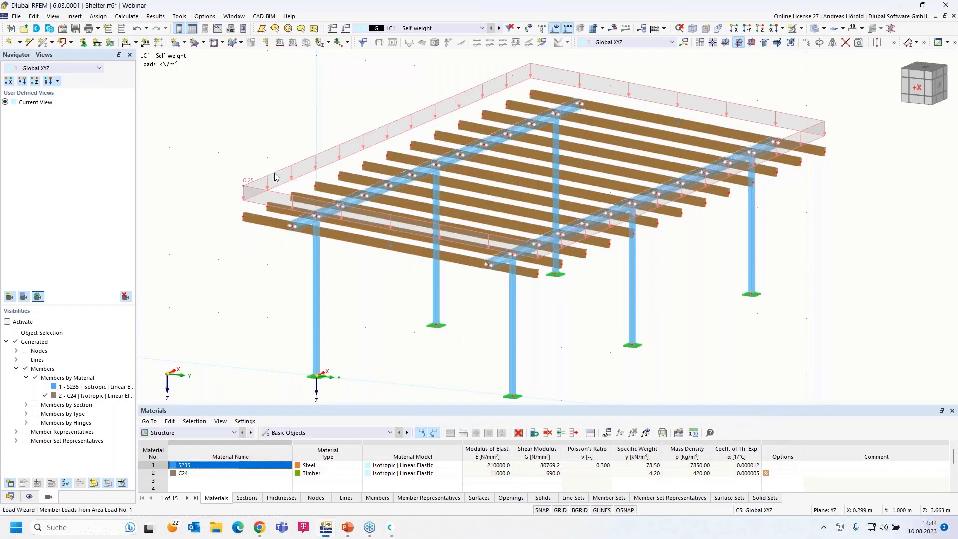
Display the roof load's generated member loads separately and inspect them on the beams.
right_click(275, 176)
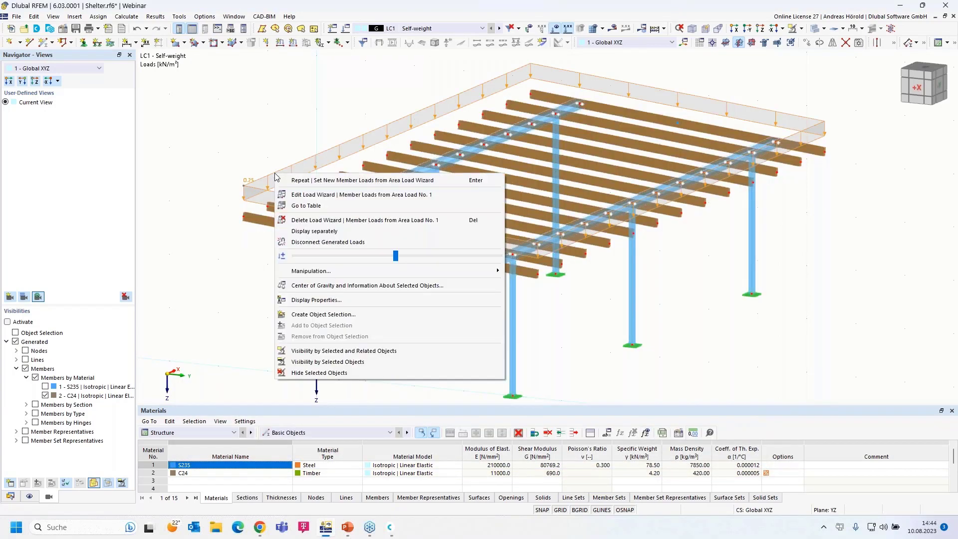
left_click(338, 231)
scroll(264, 212, "up", 5)
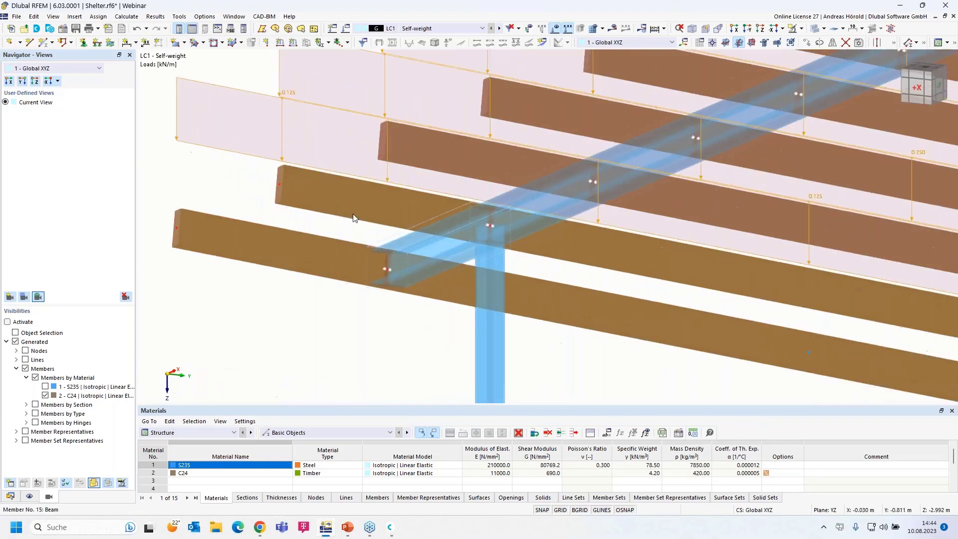
middle_click_drag(355, 219, 327, 232, "ctrl")
scroll(328, 232, "down", 3)
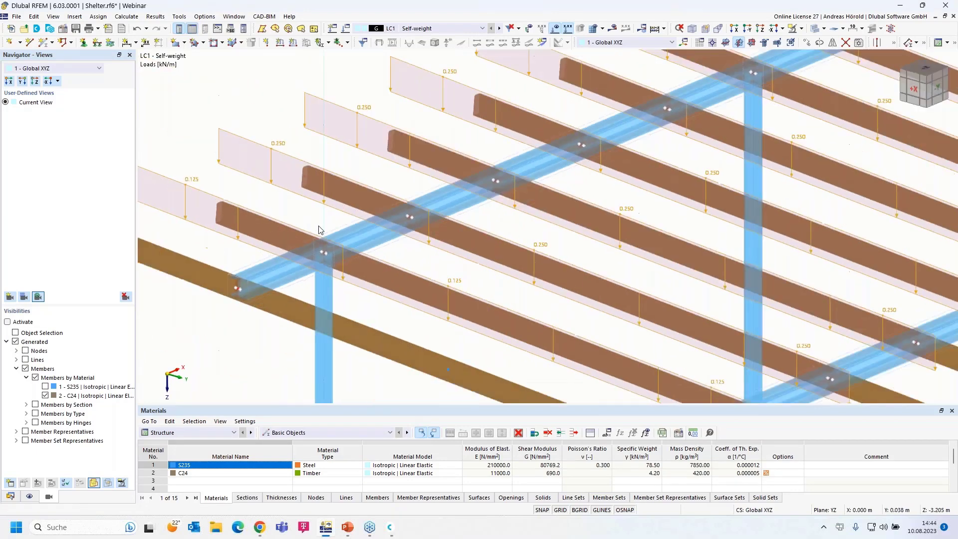
scroll(241, 209, "down", 3)
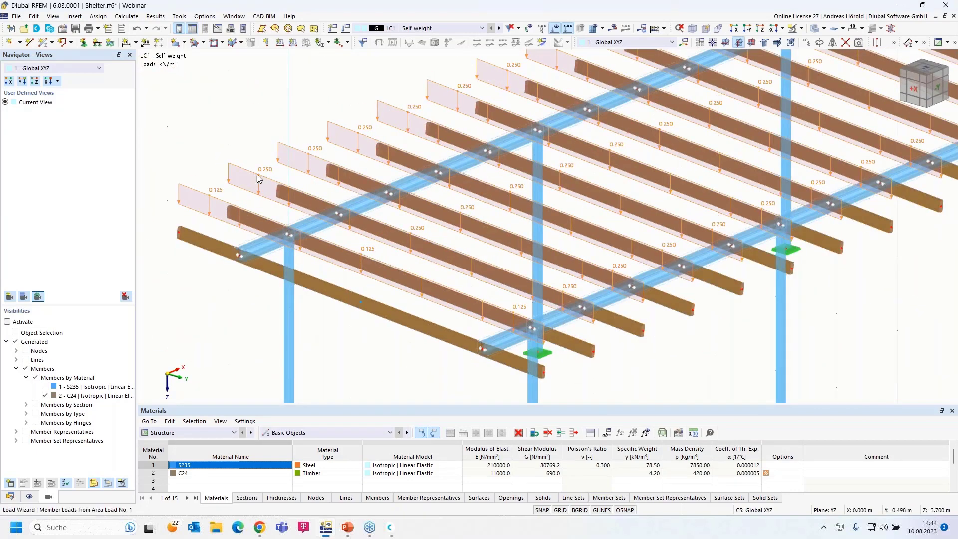
mouse_move(261, 177)
scroll(225, 208, "down", 2)
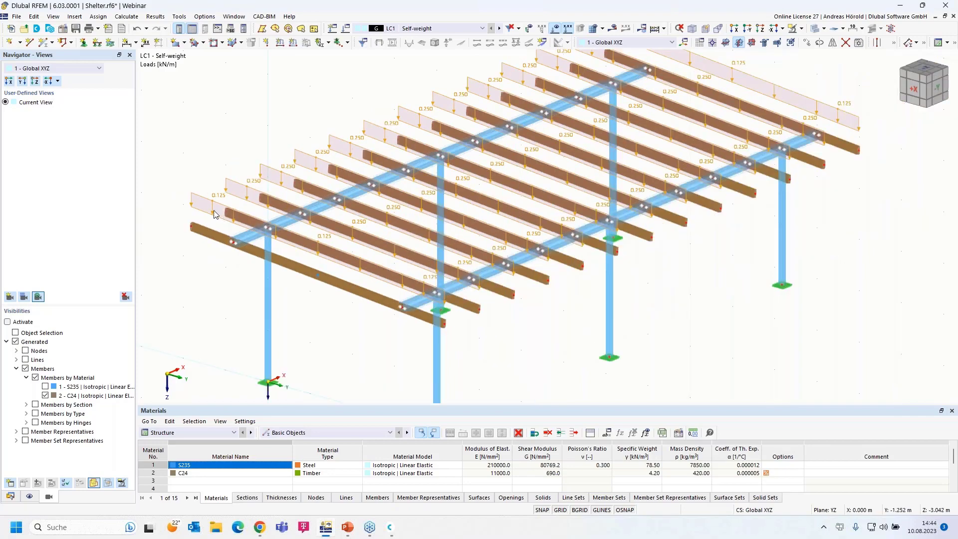
scroll(241, 238, "up", 2)
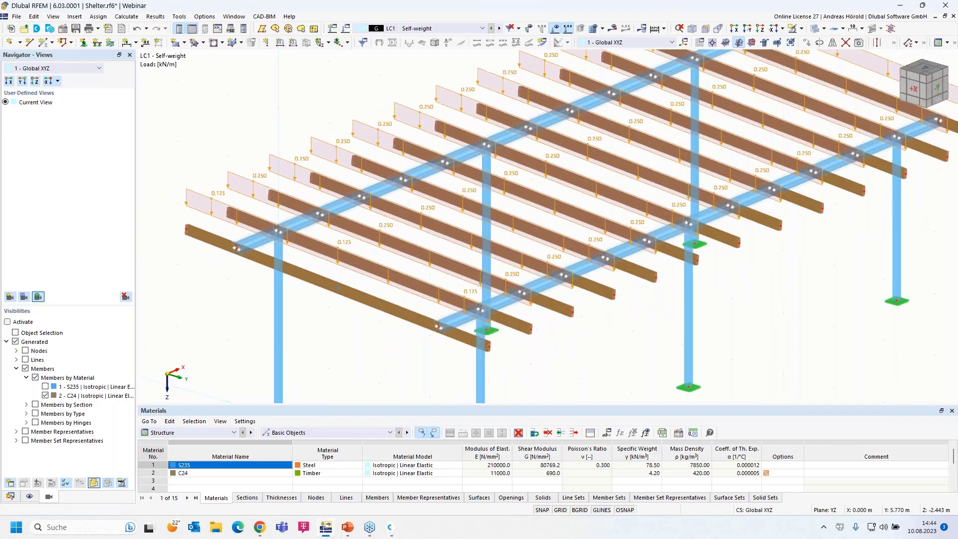
middle_click_drag(536, 346, 599, 349, "ctrl")
Return to a single area load display and enlarge its drawn size.
right_click(308, 221)
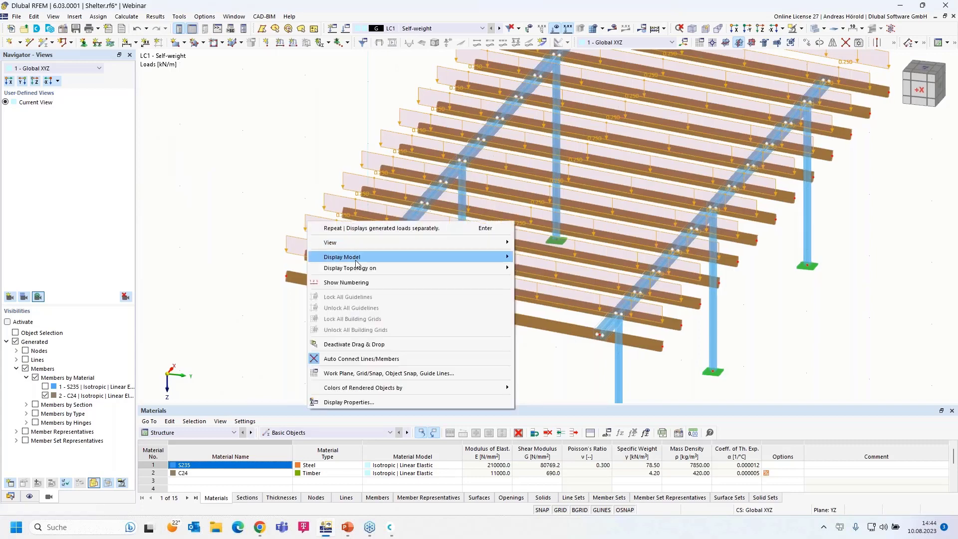
left_click(291, 240)
right_click(292, 240)
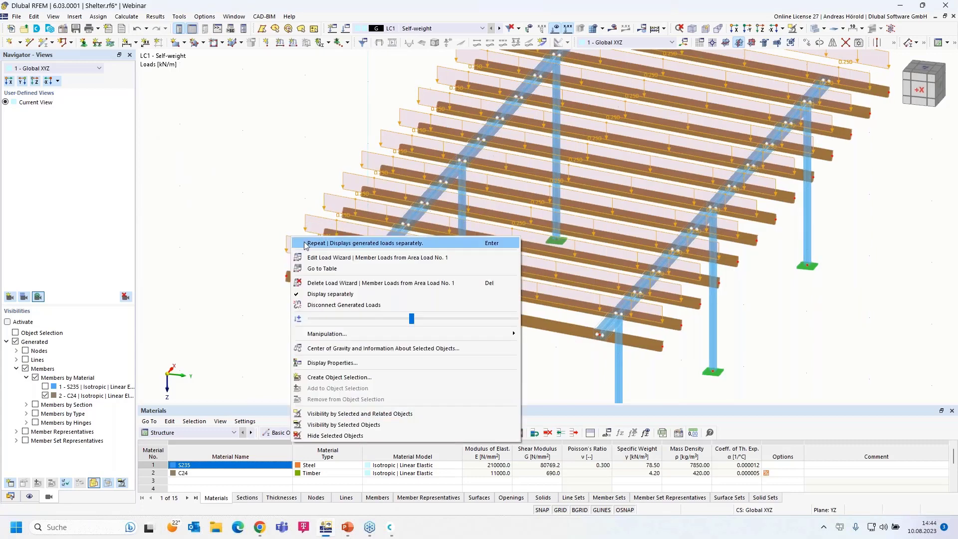
left_click(348, 297)
right_click_drag(432, 338, 393, 330)
right_click(244, 180)
right_click(244, 179)
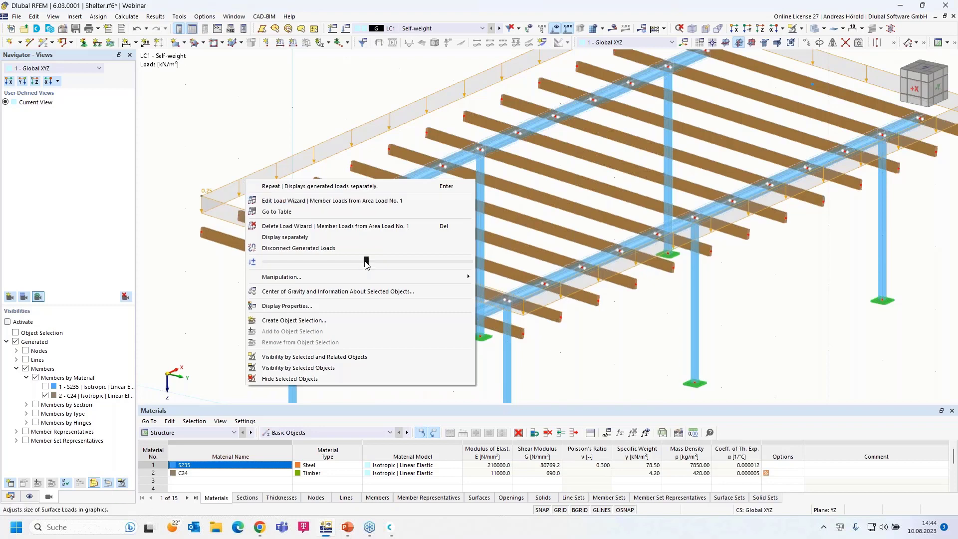
mouse_move(366, 262)
left_mouse_down()
mouse_move(463, 276)
mouse_move(352, 273)
mouse_move(379, 270)
mouse_move(366, 263)
left_mouse_up()
key("Escape")
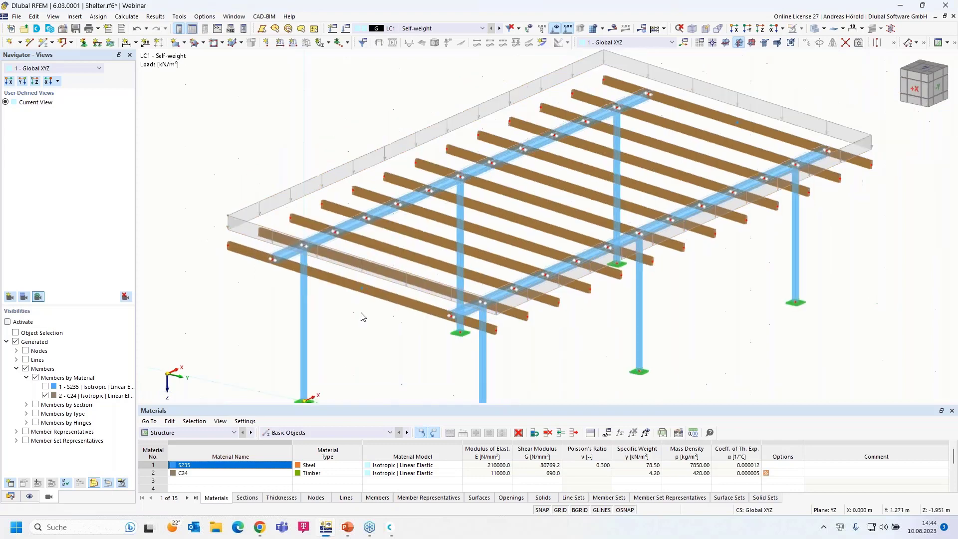
scroll(357, 300, "down", 3)
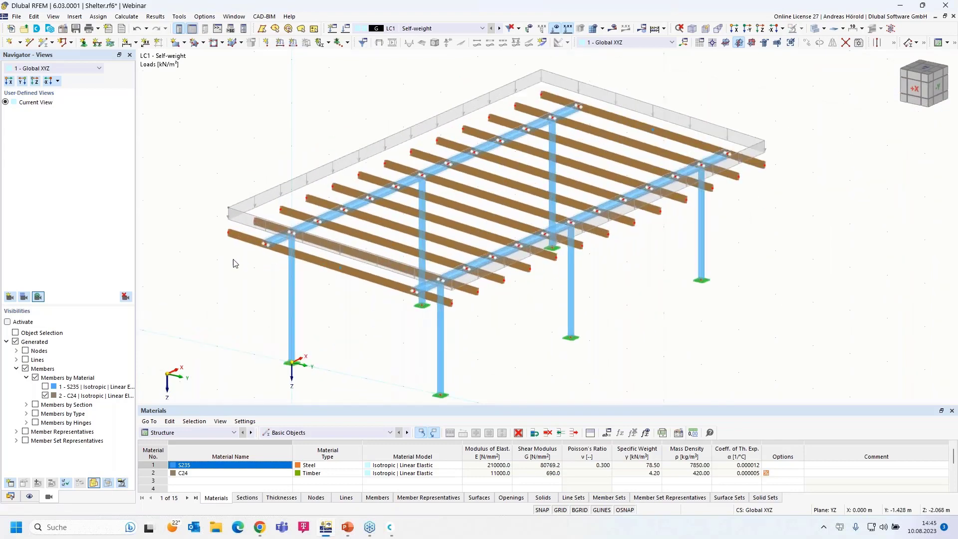
Create load case LC2 'Snow' with action category Snow/Ice loads H ≤ 1000 m (4.A).
left_click(333, 29)
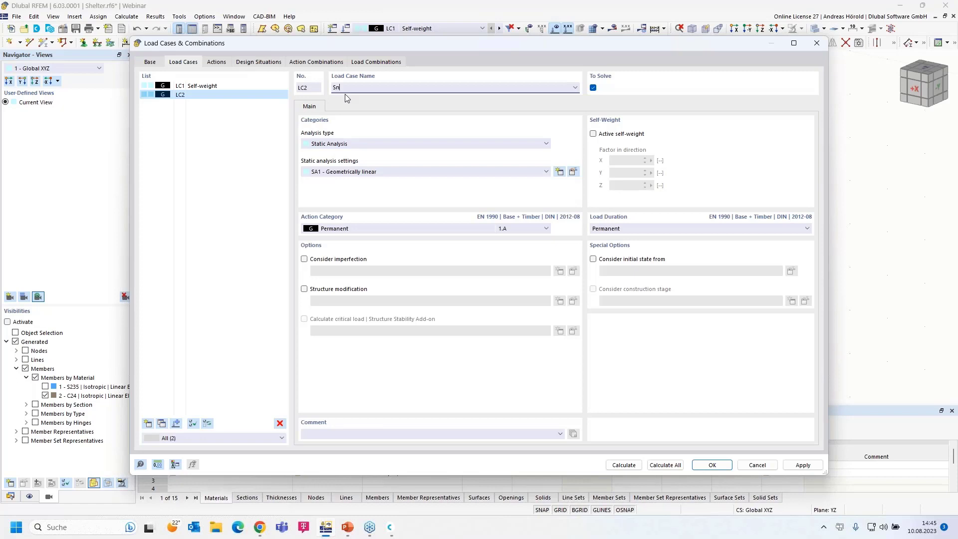
left_click(356, 230)
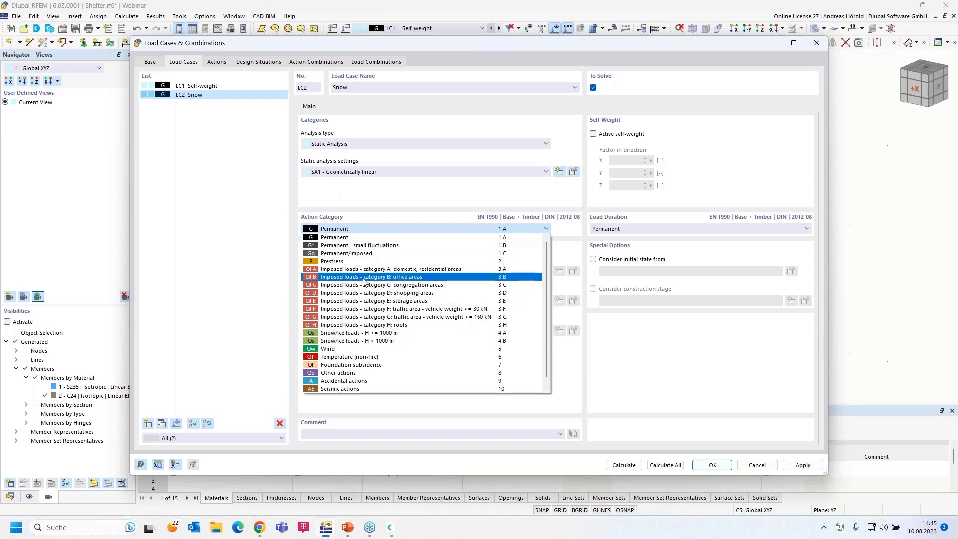
left_click(370, 333)
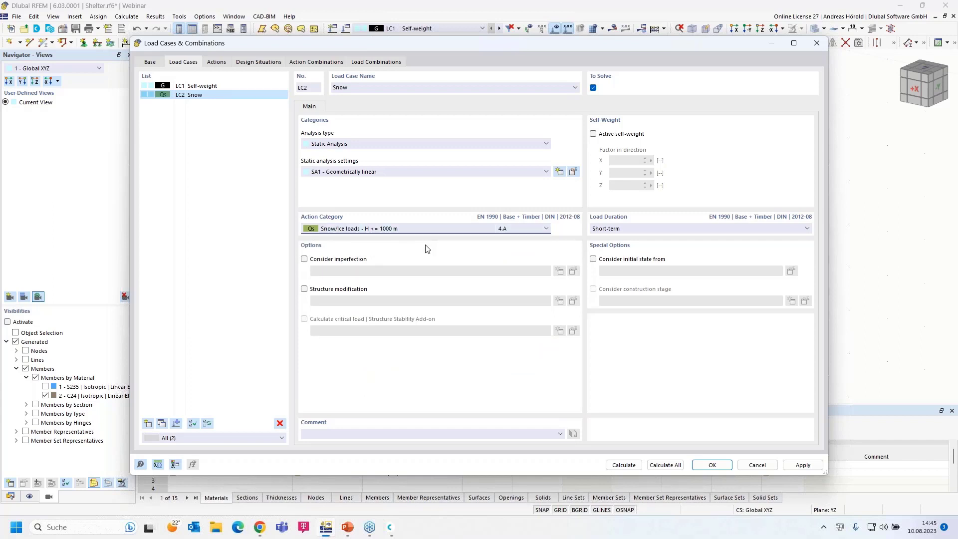
left_click(713, 465)
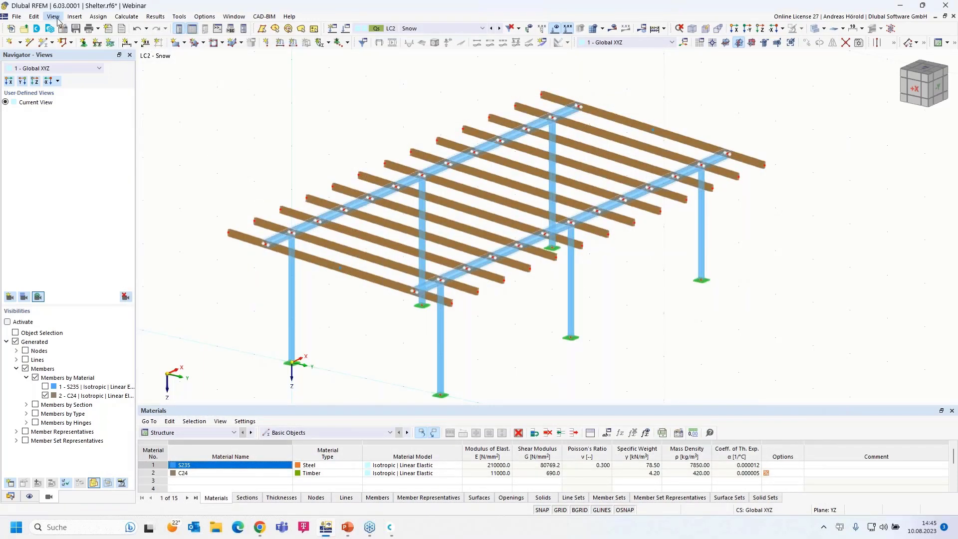
Start a Snow Load wizard with the Flat/Monopitch roof type.
left_click(76, 17)
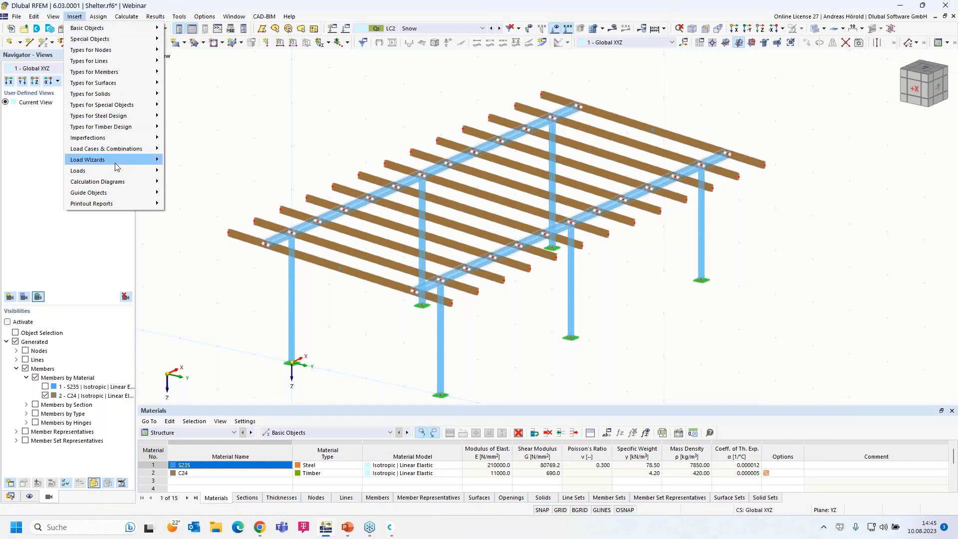
mouse_move(118, 160)
mouse_move(239, 194)
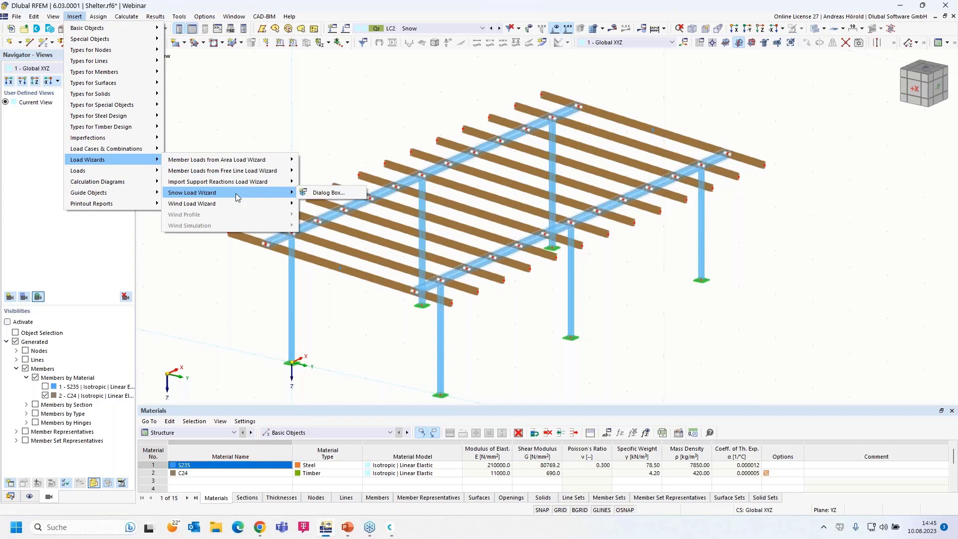
left_click(325, 194)
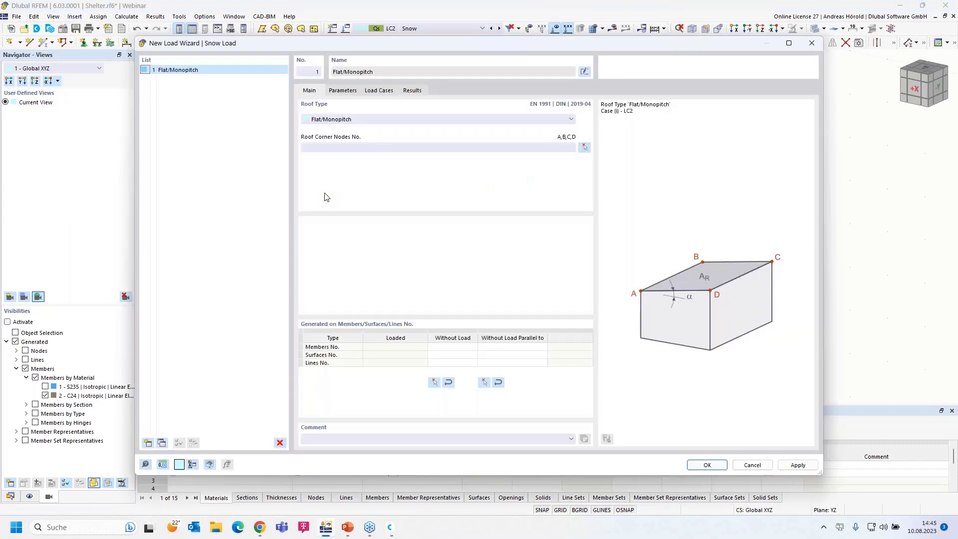
left_click(358, 122)
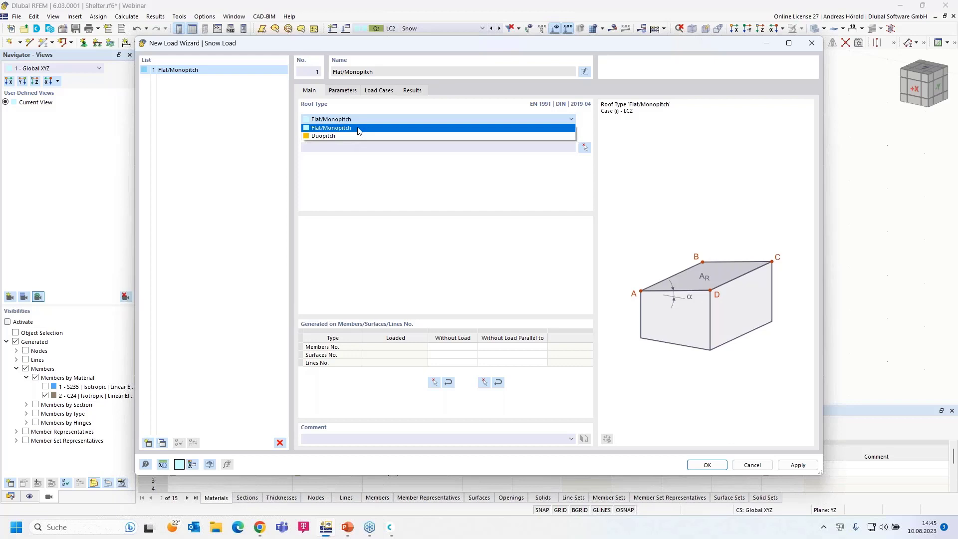
left_click(359, 129)
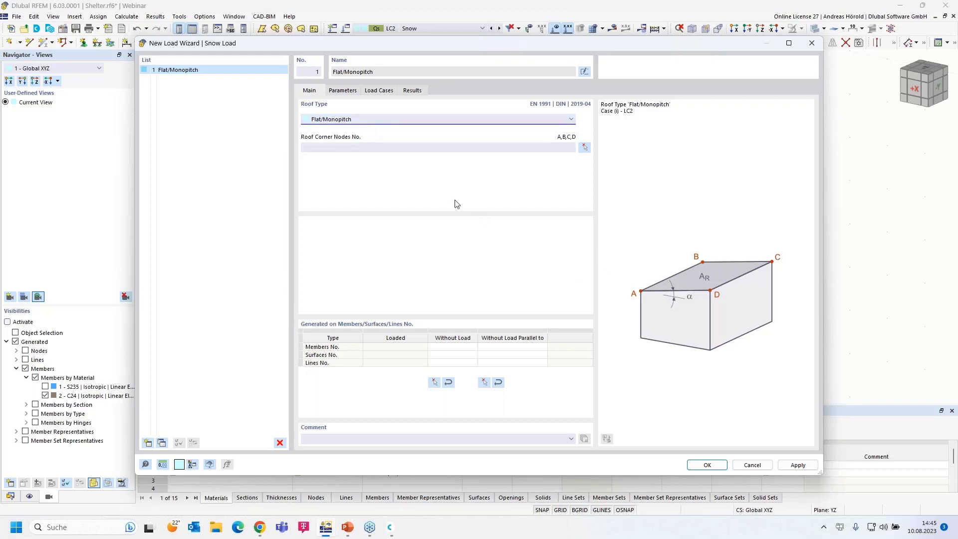
Pick roof corner nodes 71, 69, 70 and 72, then begin selecting parallel-excluded members graphically.
left_click(585, 148)
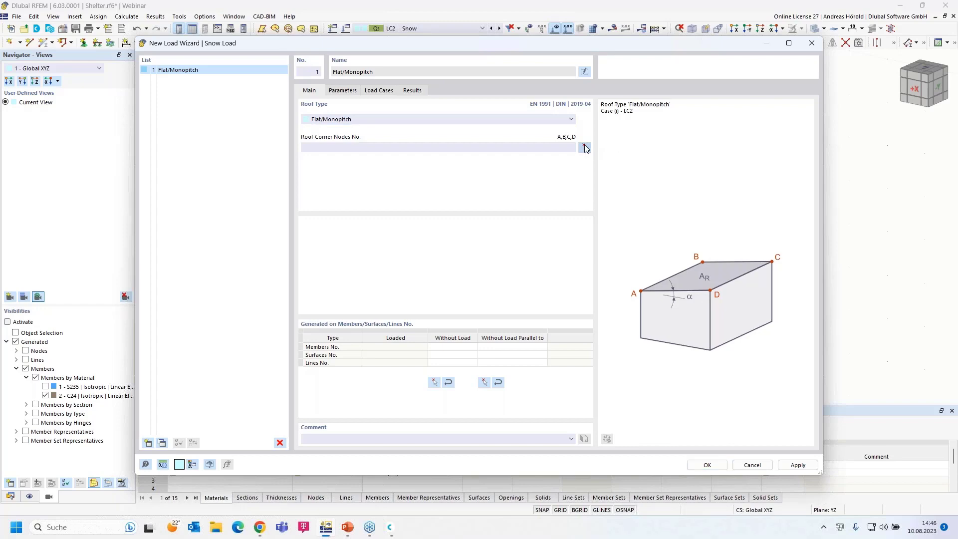
left_click(231, 234)
left_click(542, 95)
left_click(762, 163)
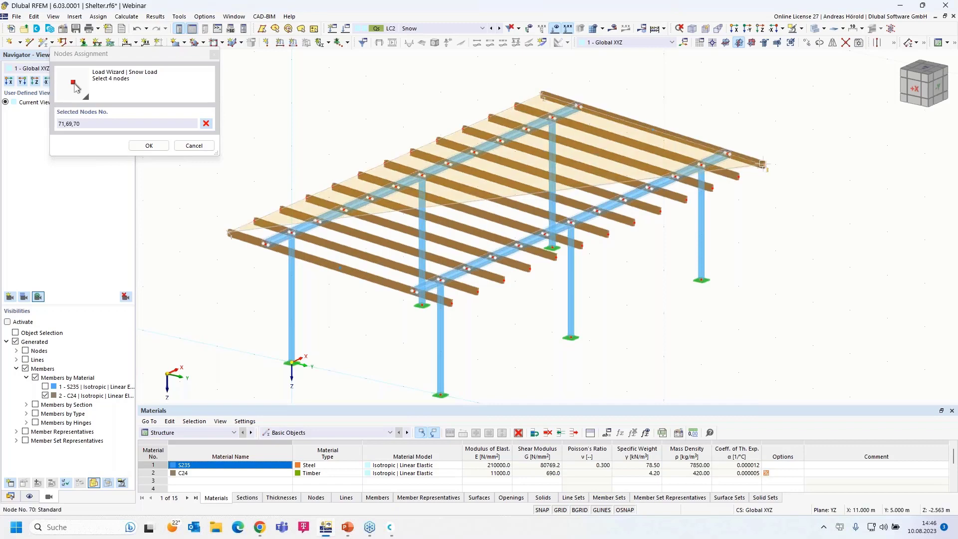
left_click(451, 302)
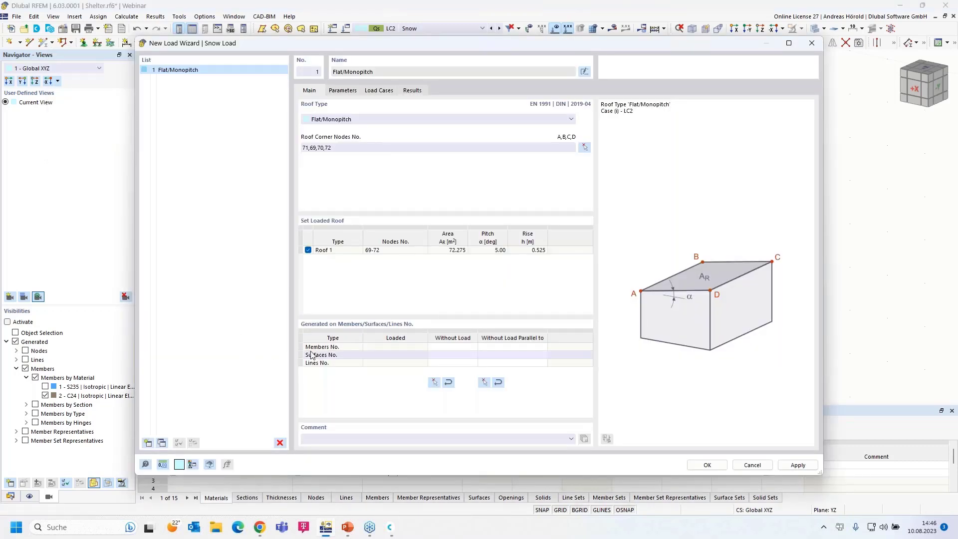
left_click(350, 347)
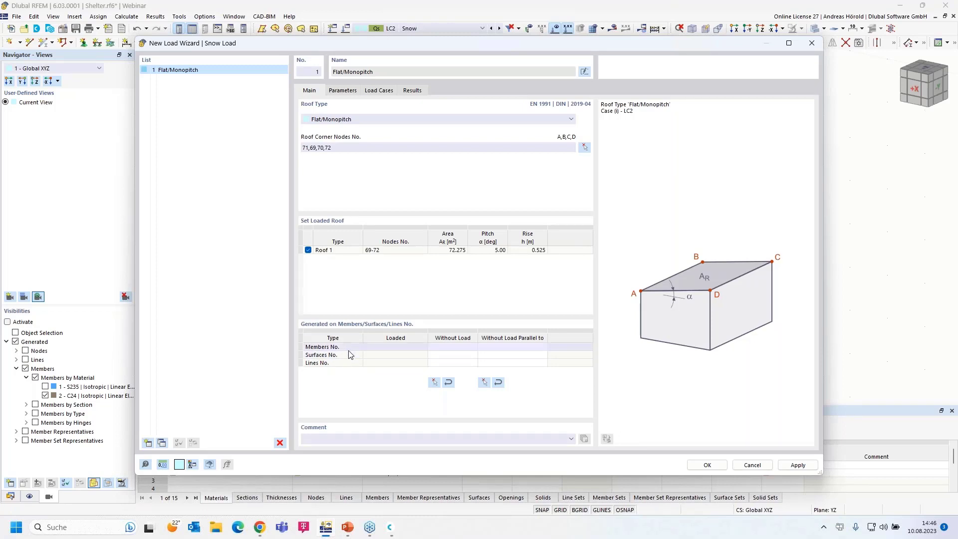
left_click(484, 383)
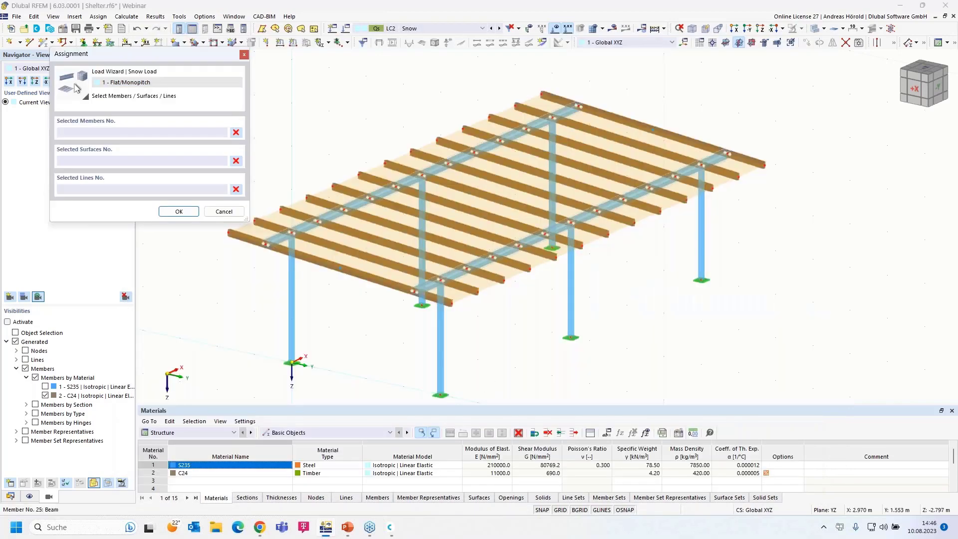
Exclude members parallel to member 4 and set the snow Definition type to Map and parameters.
left_click(413, 186)
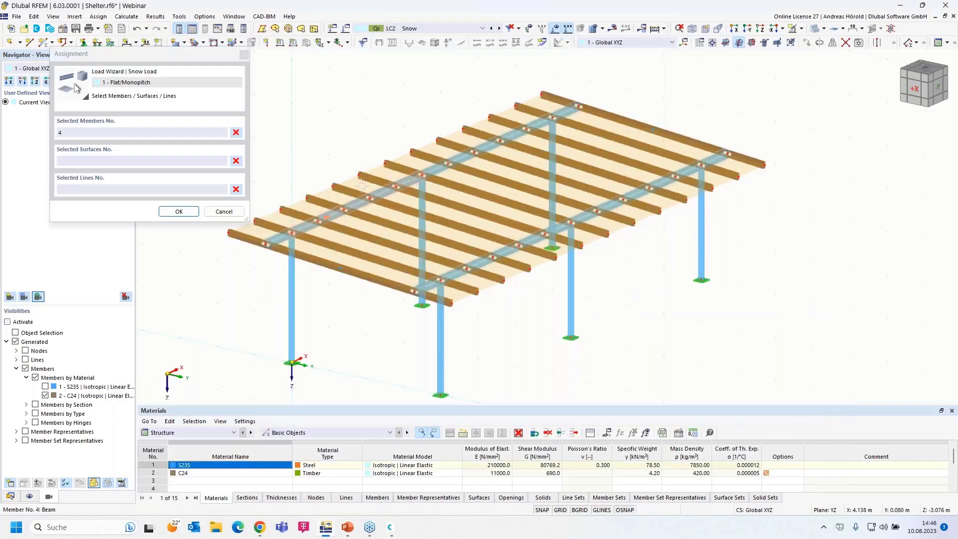
left_click(179, 211)
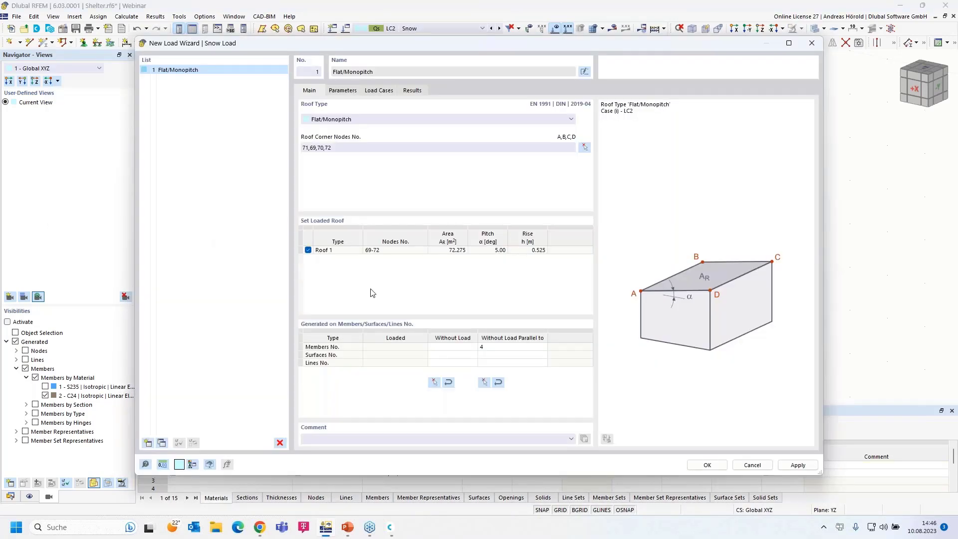
left_click(343, 90)
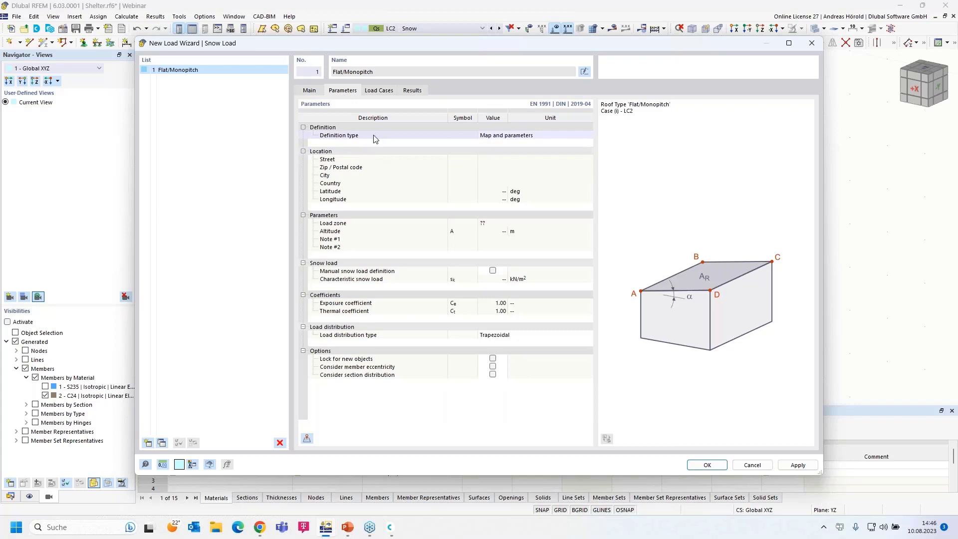
left_click(502, 139)
left_click(502, 139)
left_click(510, 150)
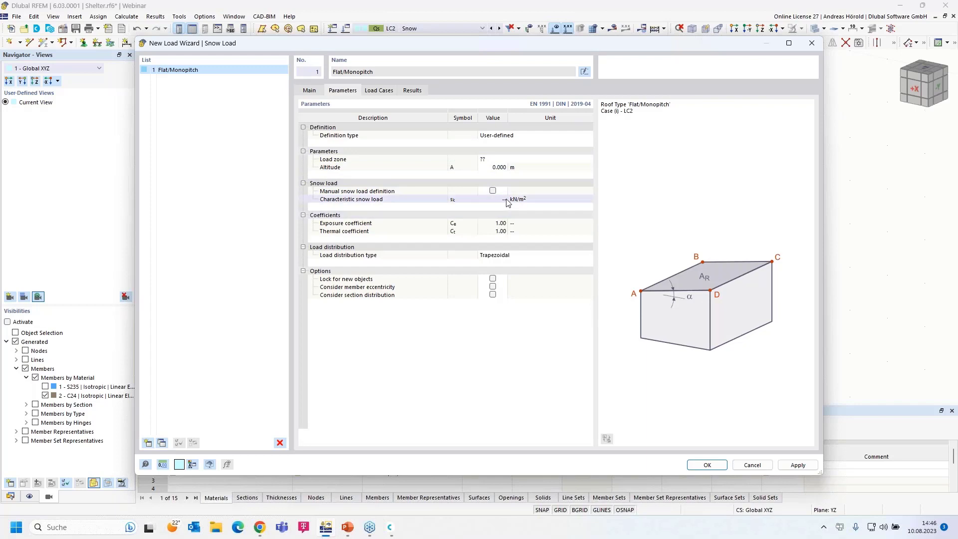
left_click(497, 135)
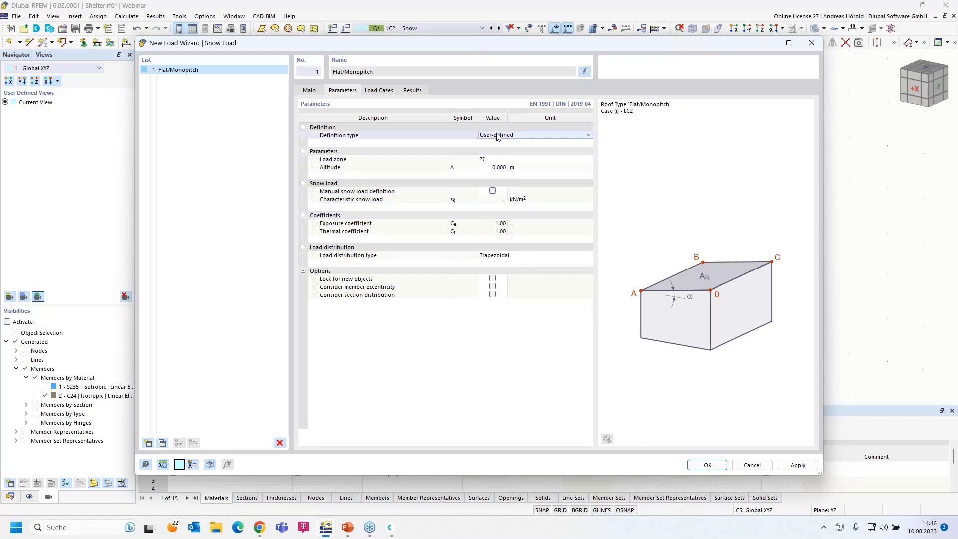
left_click(497, 136)
left_click(502, 145)
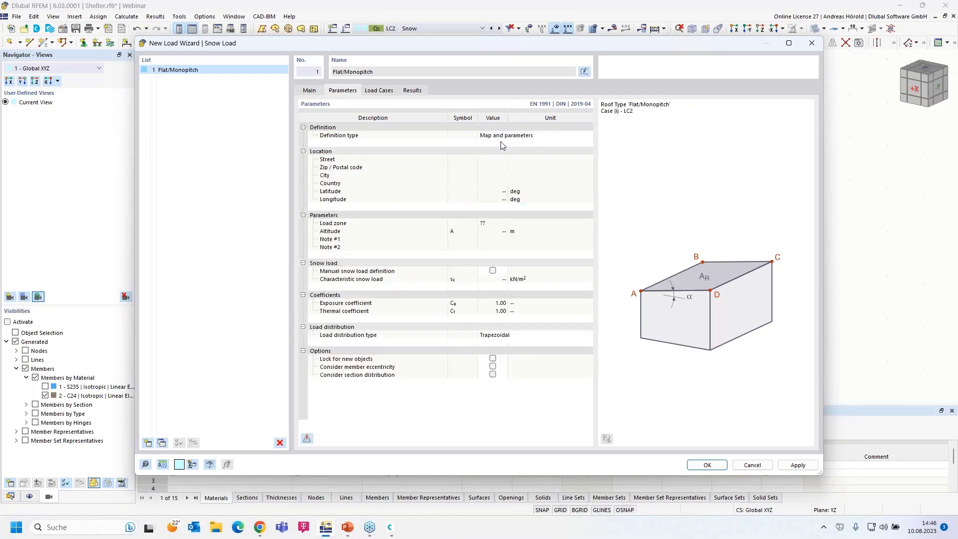
Open the snow load map import and search for the site's street address in Leipzig.
left_click(307, 439)
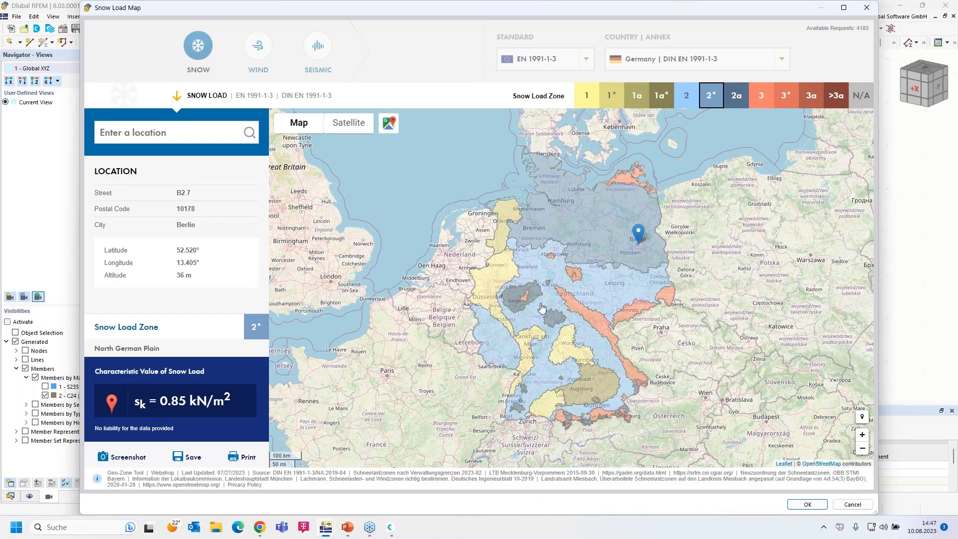
left_click(161, 132)
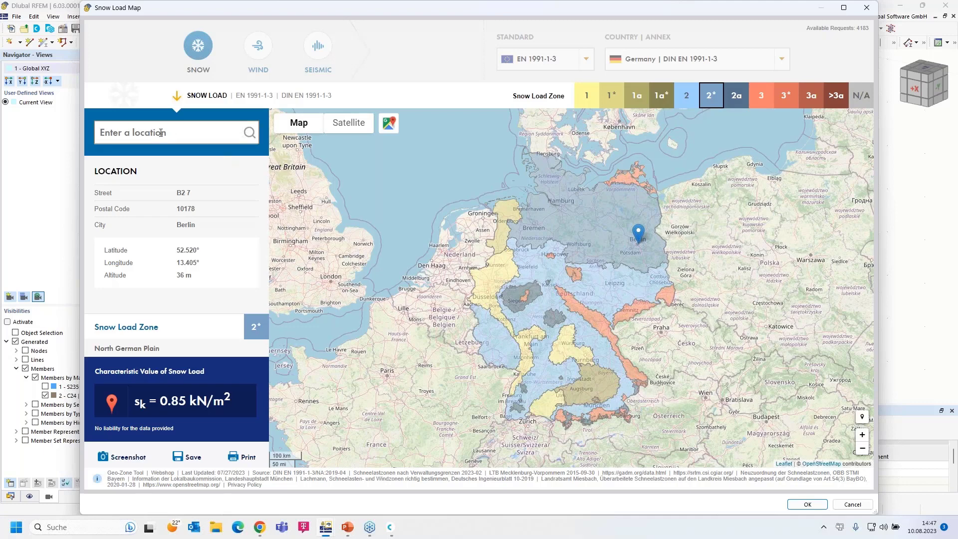
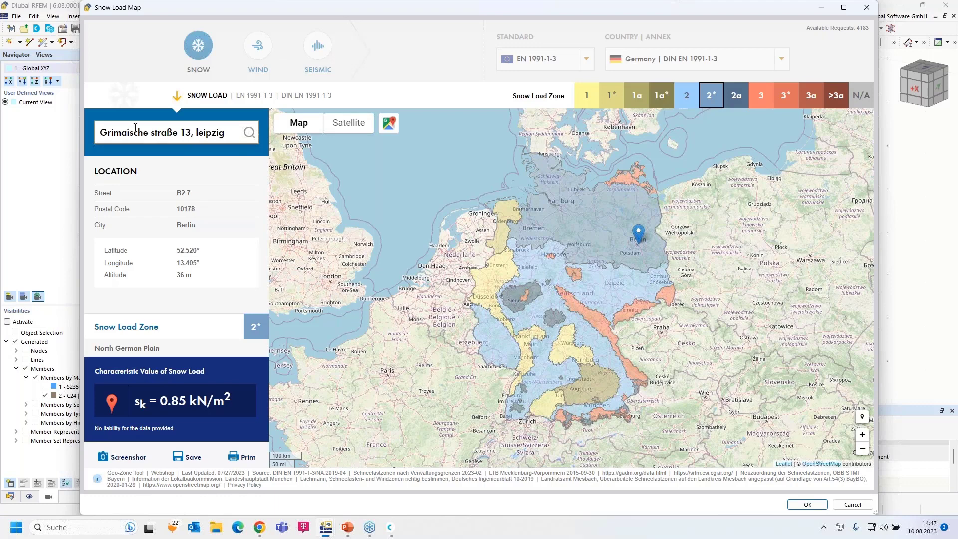
left_click_drag(232, 141, 94, 131)
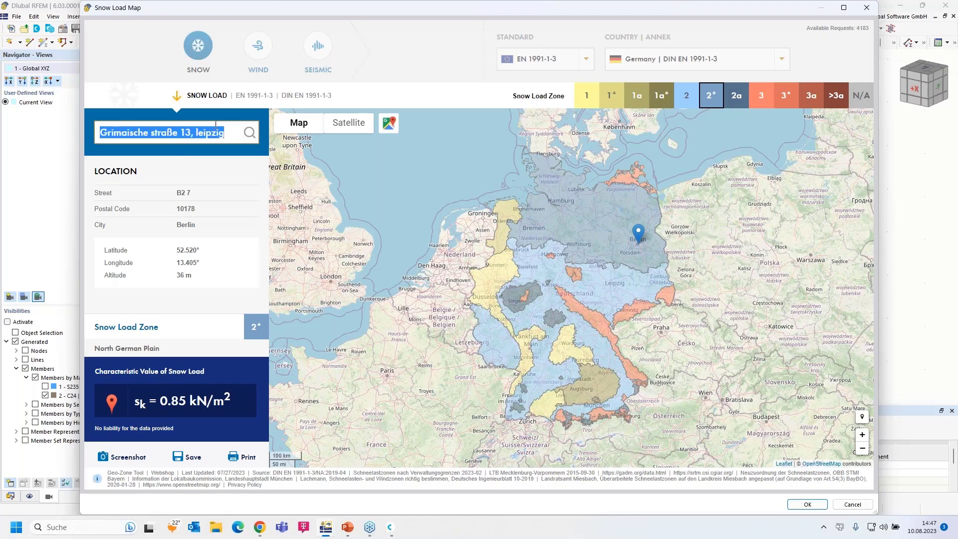
left_click(250, 133)
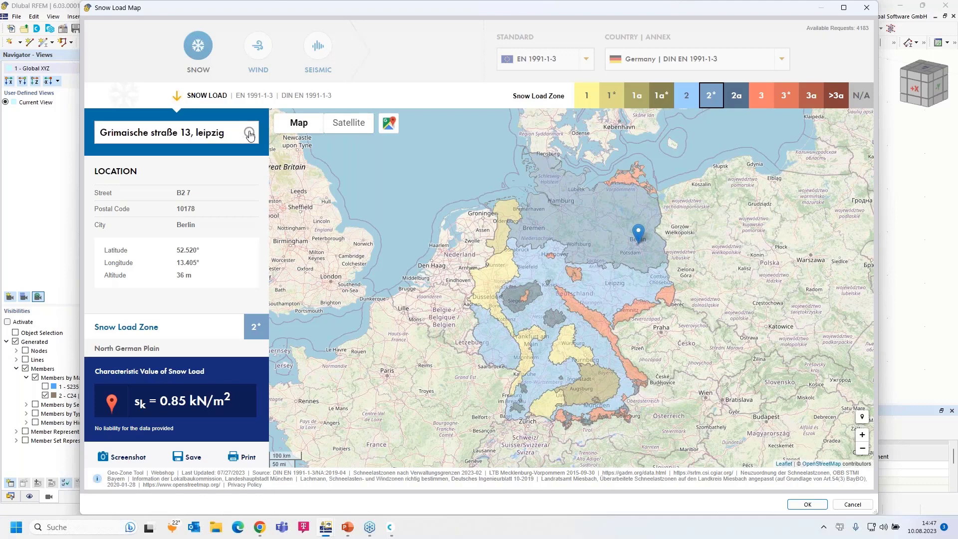
triple_click(224, 132)
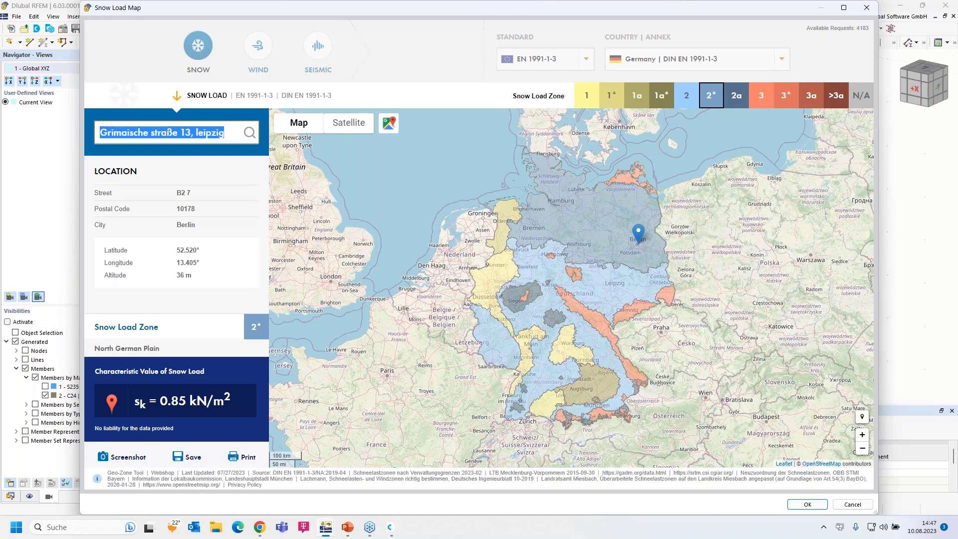
left_click(135, 132)
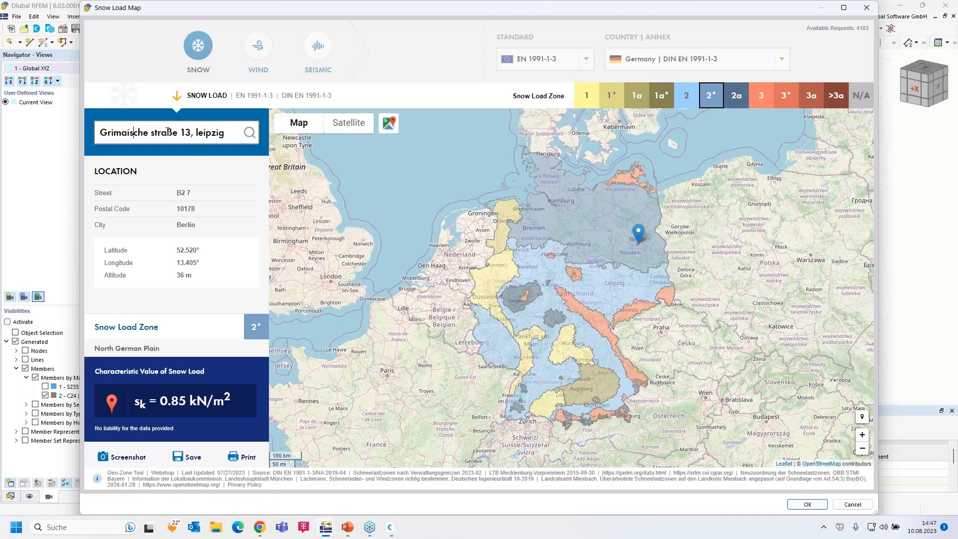
left_click(155, 133)
key("BackSpace")
type("S")
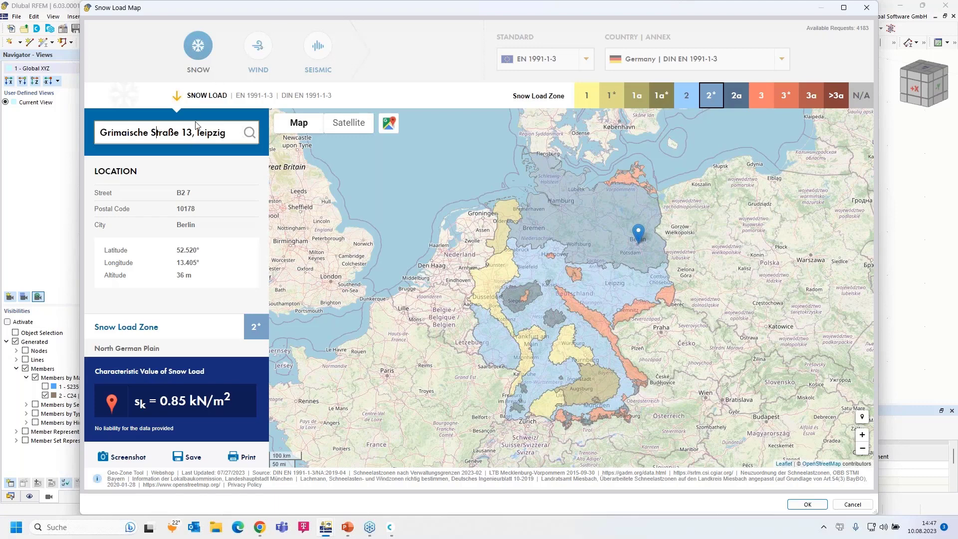
double_click(200, 134)
key("BackSpace")
key("BackSpace")
key("BackSpace")
key("BackSpace")
type("3,")
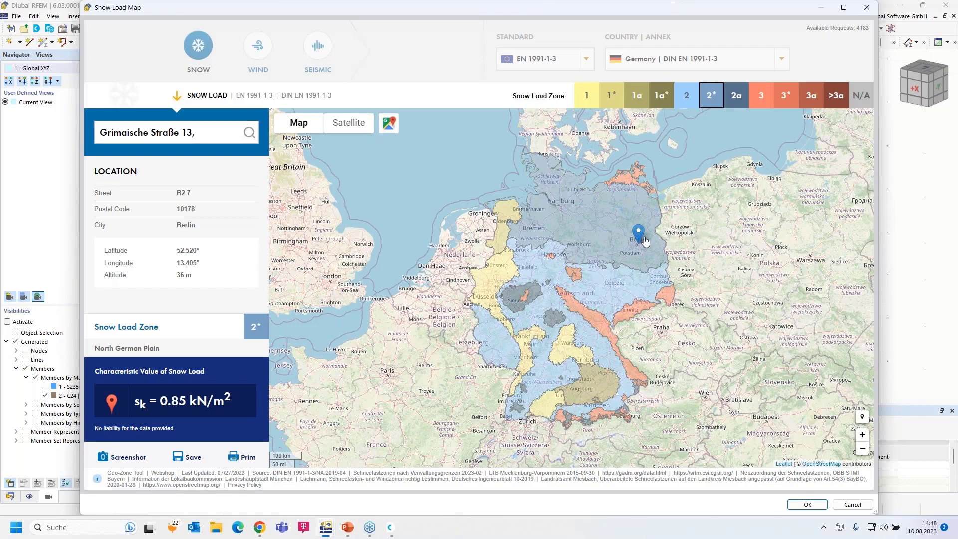
Place the site marker on Leipzig and accept snow load zone 2 with 0.85 kN/m².
scroll(639, 241, "up", 4)
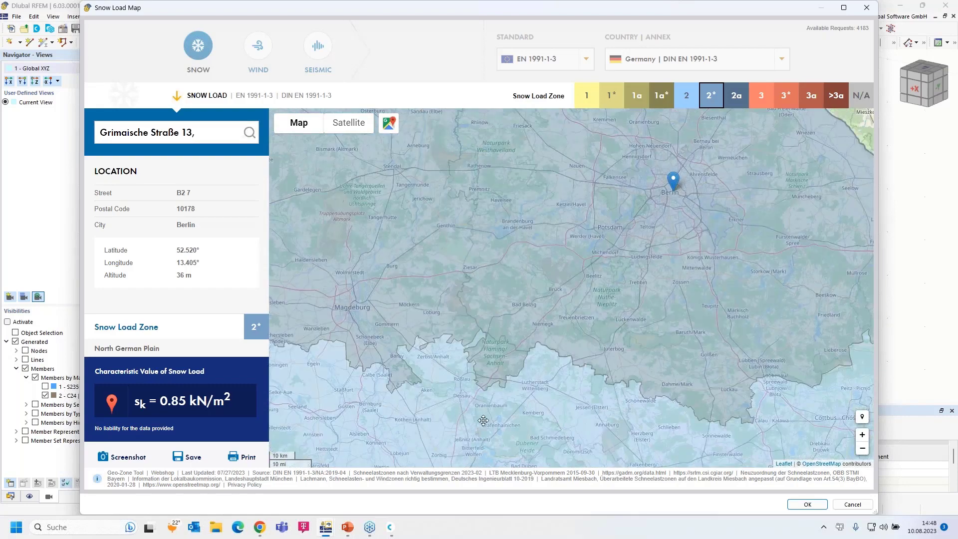
scroll(558, 399, "up", 1)
left_click_drag(518, 315, 548, 226)
scroll(534, 381, "up", 3)
left_click(656, 186)
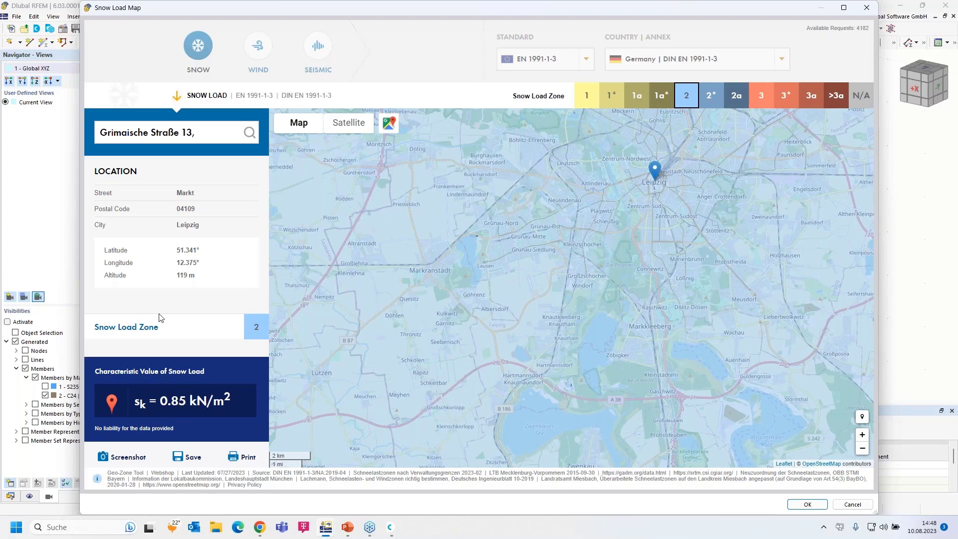
left_click(805, 504)
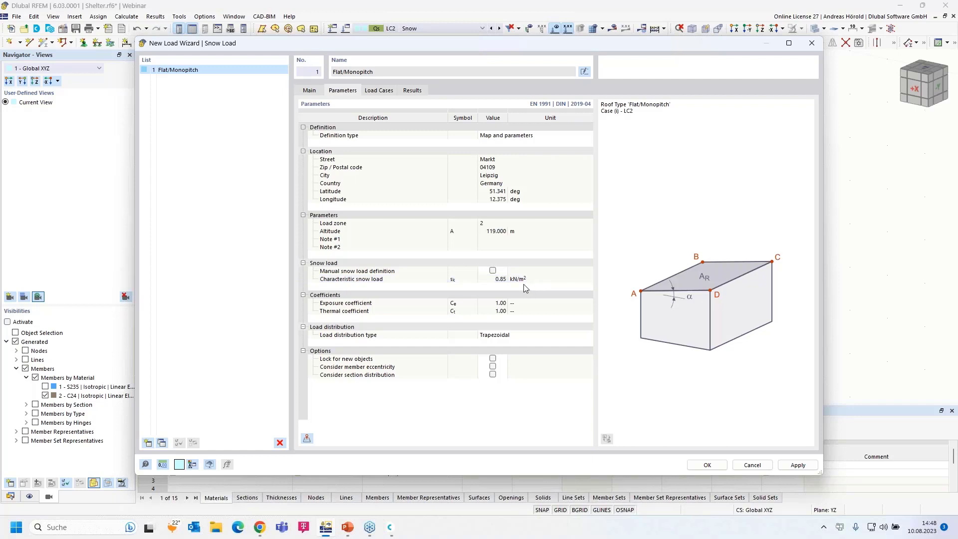
Check that Case (i) goes to LC2 - Snow in the Load Cases tab, then confirm the wizard.
left_click(378, 91)
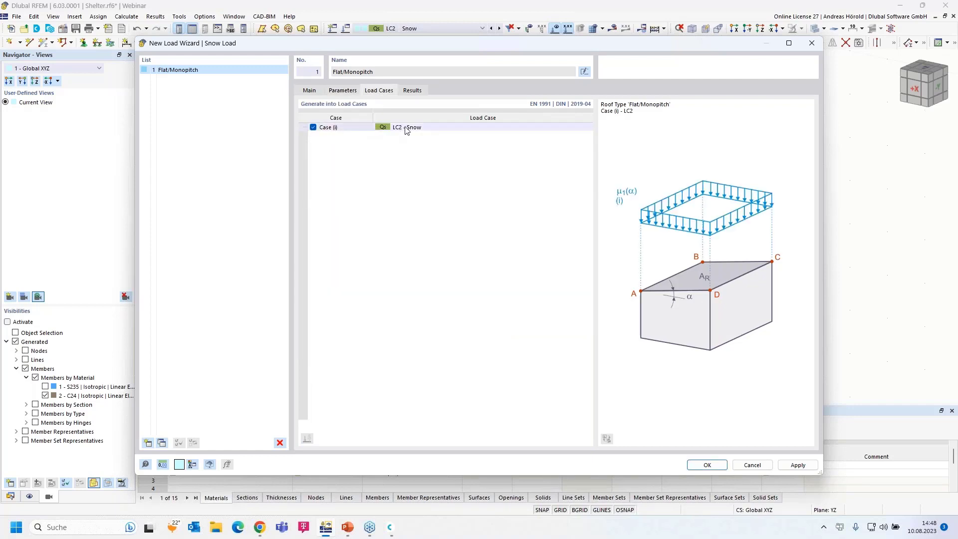
left_click(706, 464)
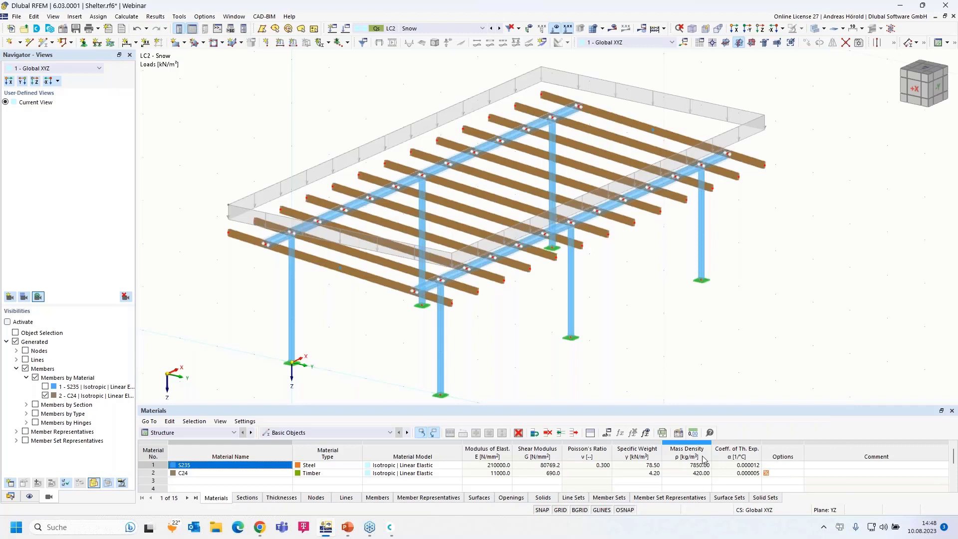
Untick 'Display separately' on the snow load wizard so LC2 shows as one roof area.
scroll(278, 196, "up", 3)
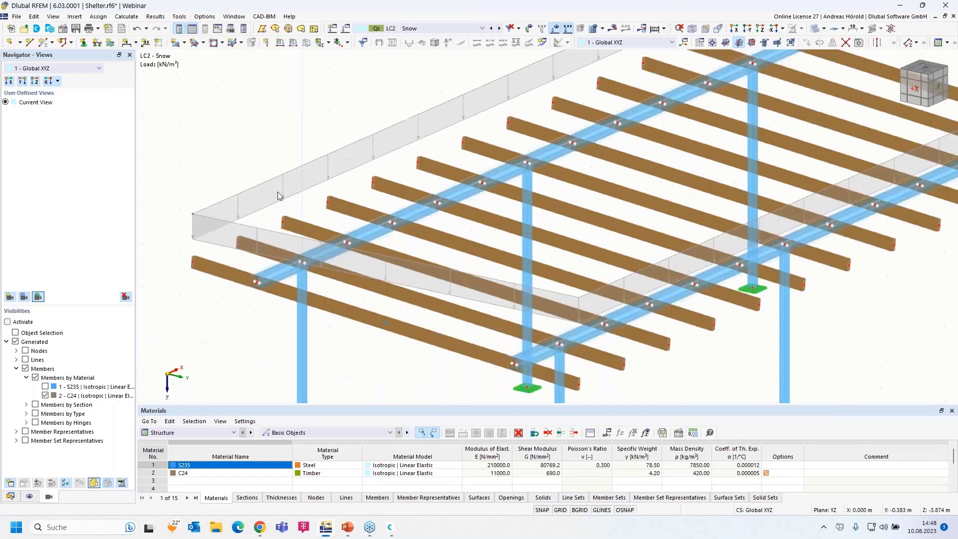
scroll(278, 196, "down", 3)
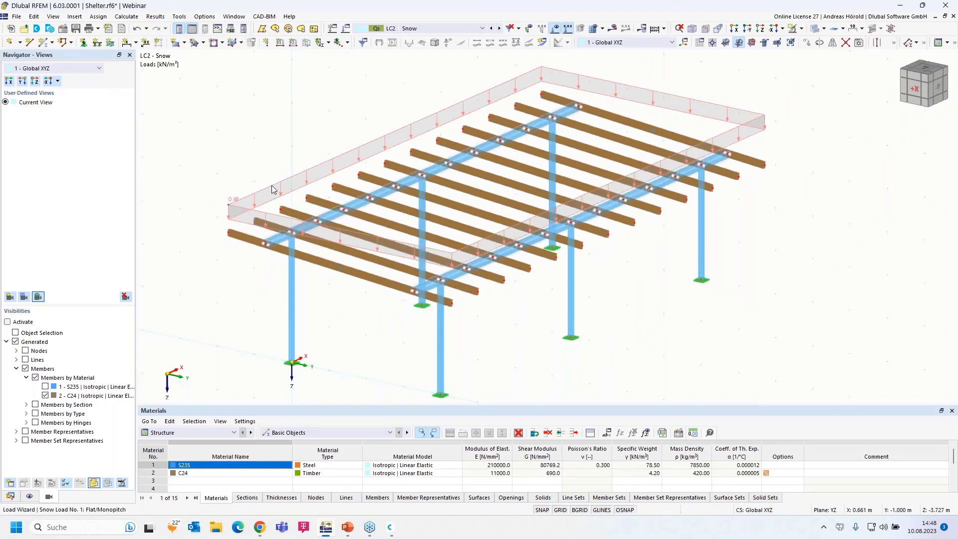
right_click(273, 188)
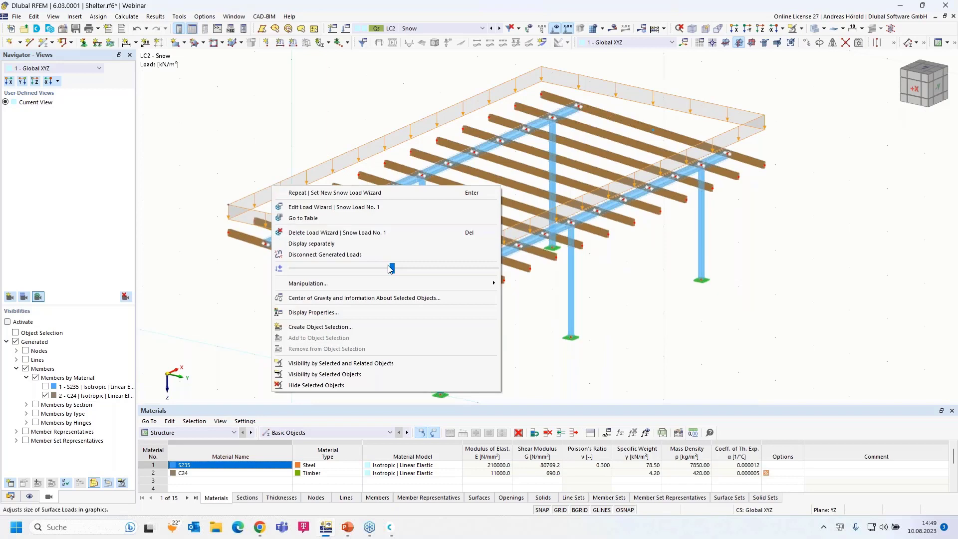
left_click_drag(394, 269, 396, 269)
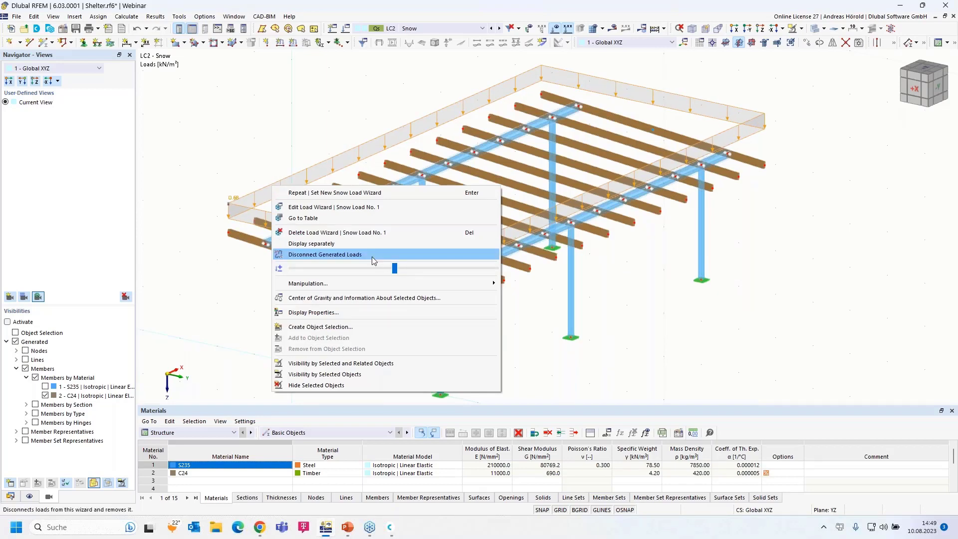
left_click(319, 243)
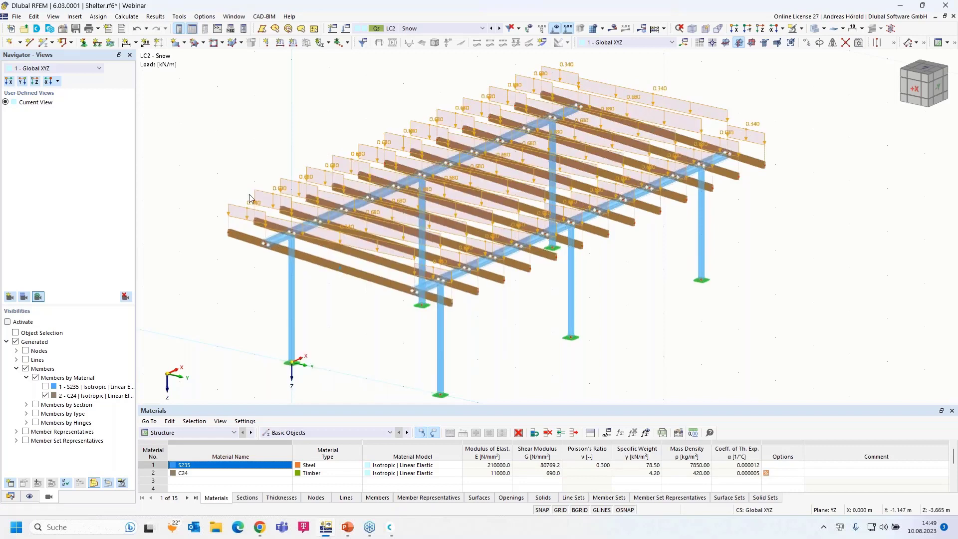
scroll(390, 236, "up", 5)
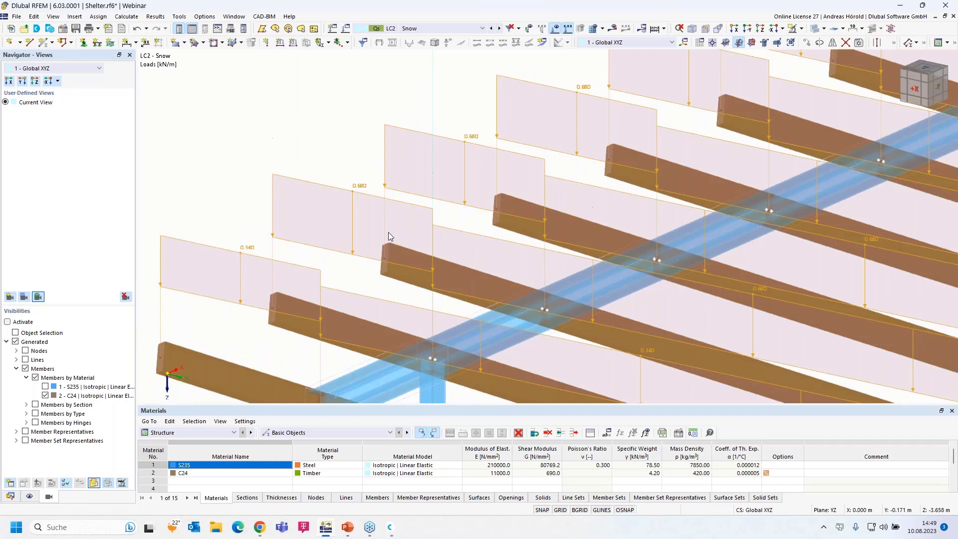
scroll(490, 270, "down", 5)
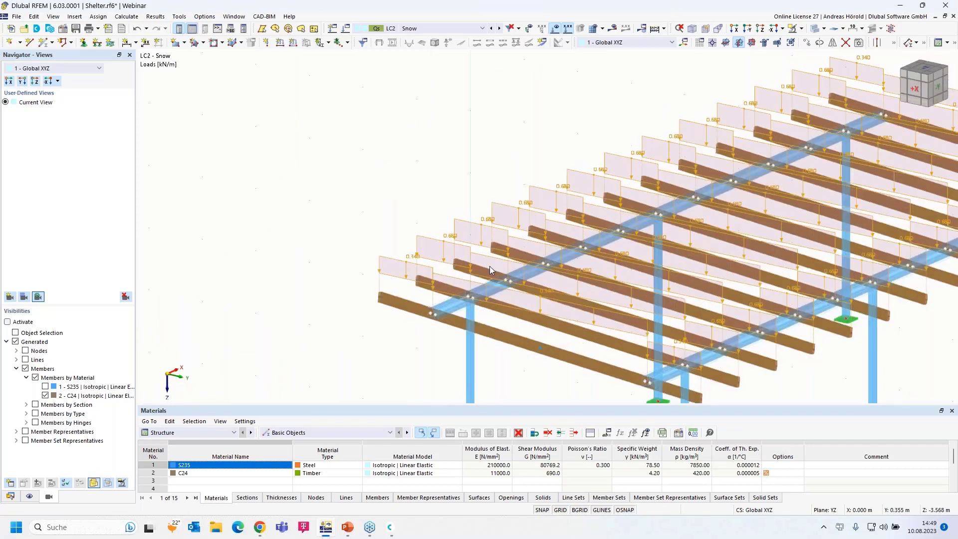
scroll(403, 259, "down", 2)
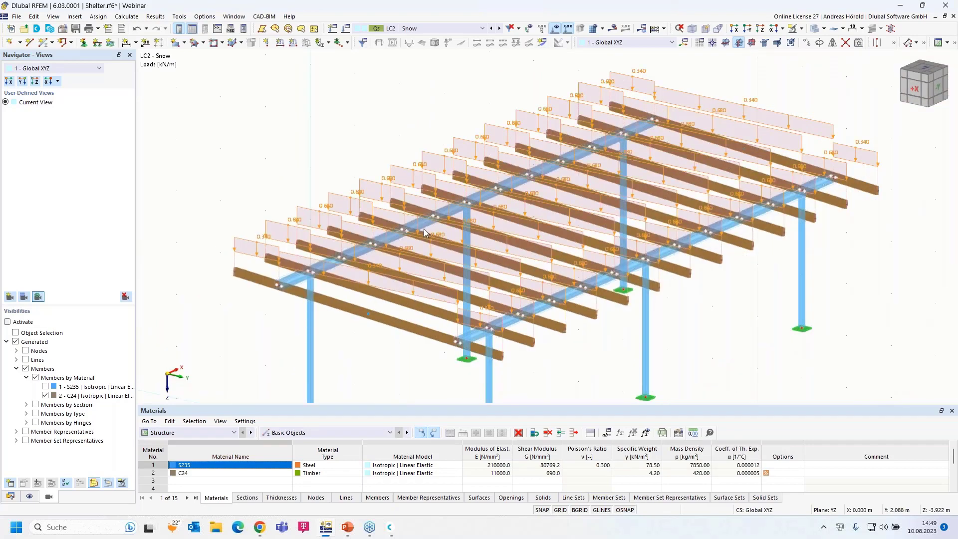
right_click(280, 226)
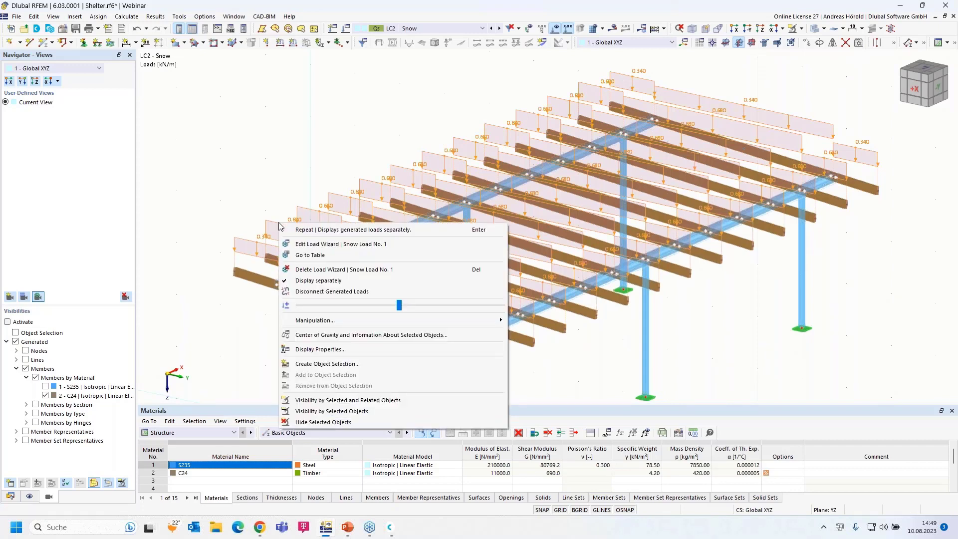
left_click(319, 281)
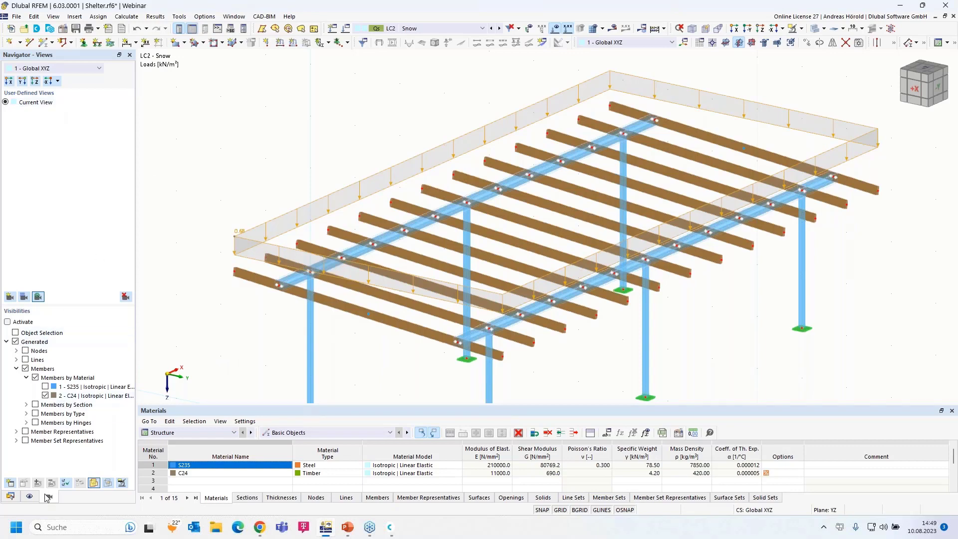
Create load case LC3 'Wind y, pressure' with action category Wind.
left_click(10, 496)
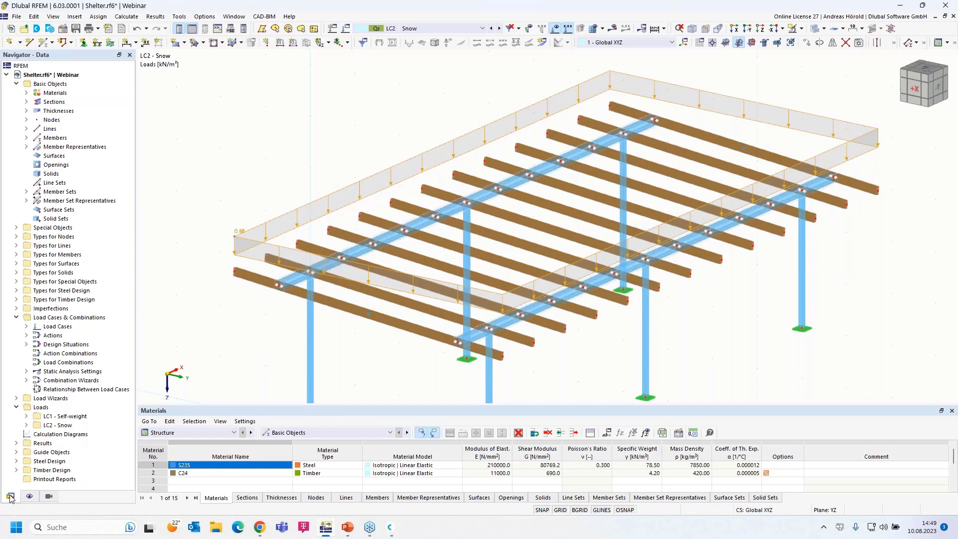
left_click(26, 327)
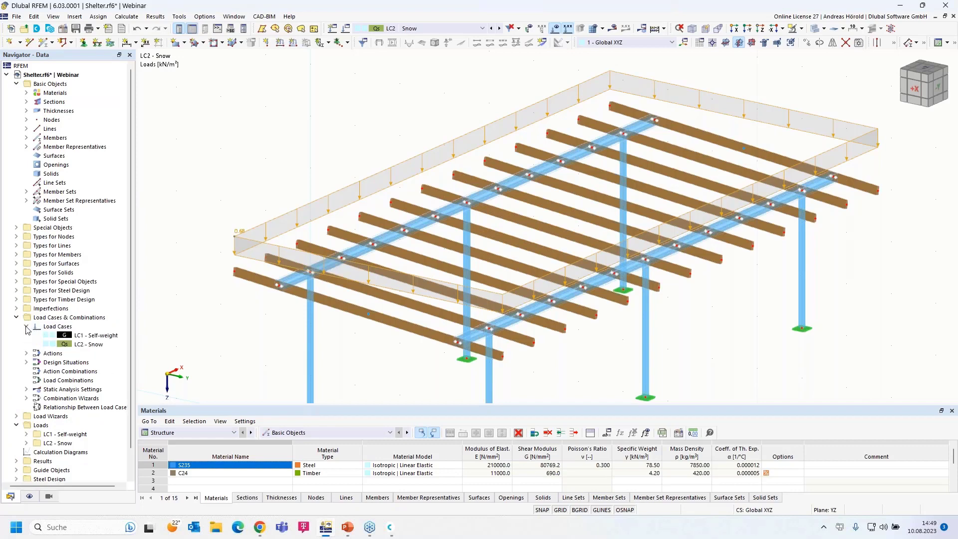
right_click(77, 320)
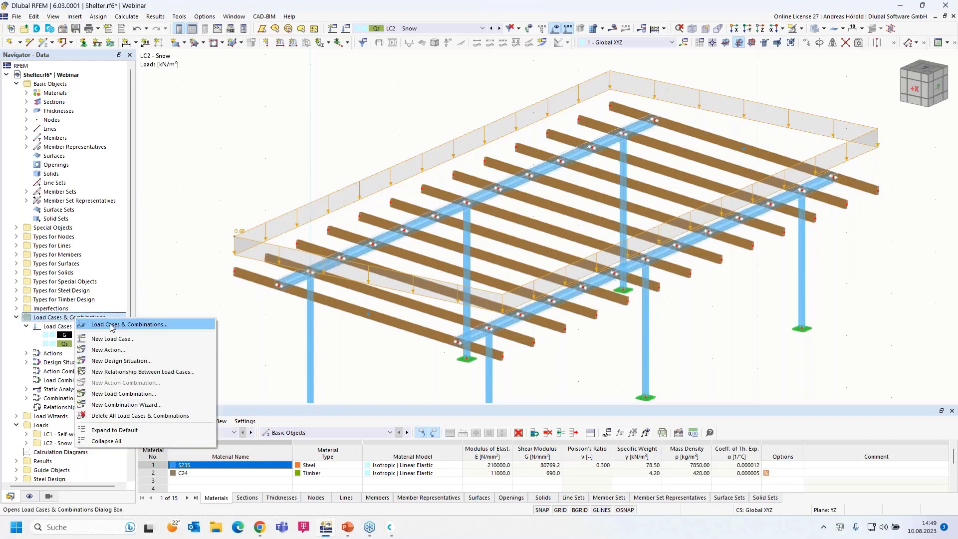
right_click(57, 329)
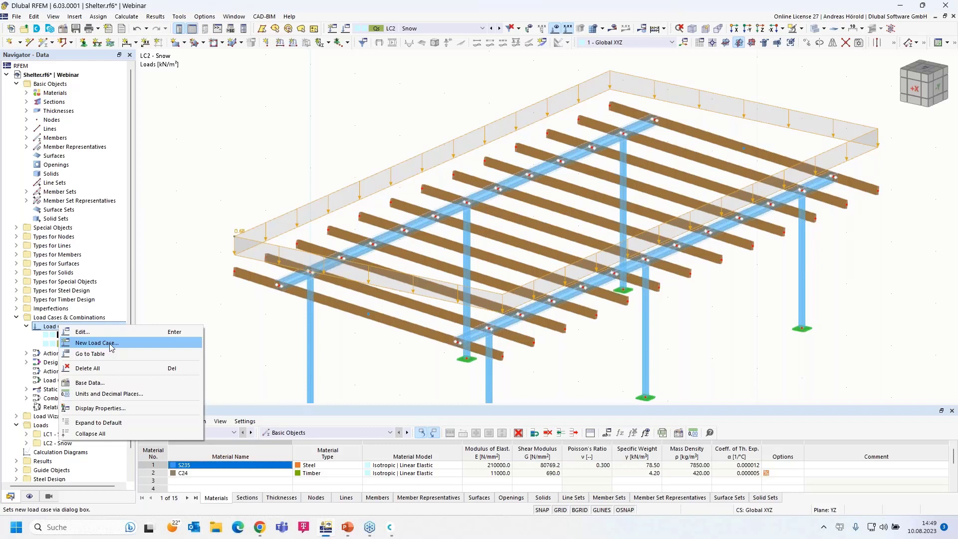
left_click(97, 343)
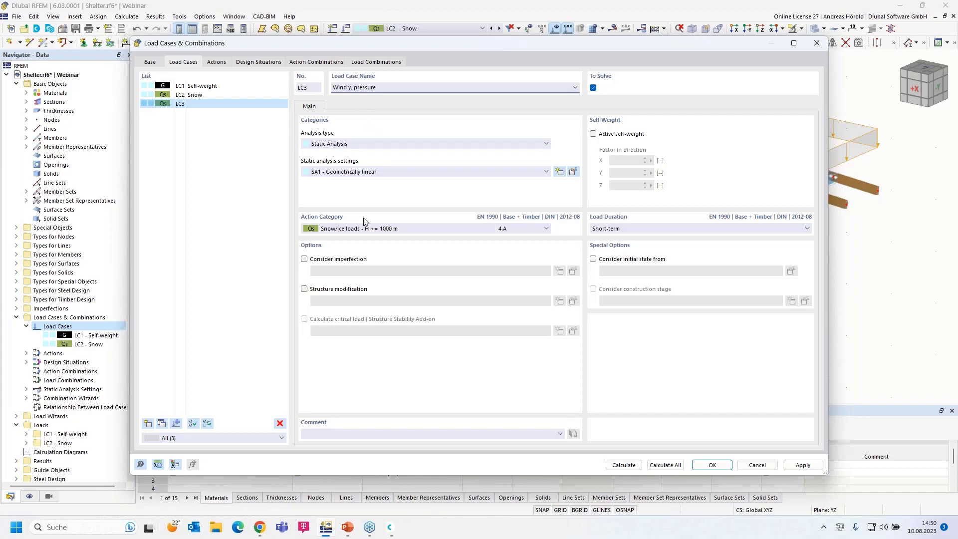
left_click(375, 230)
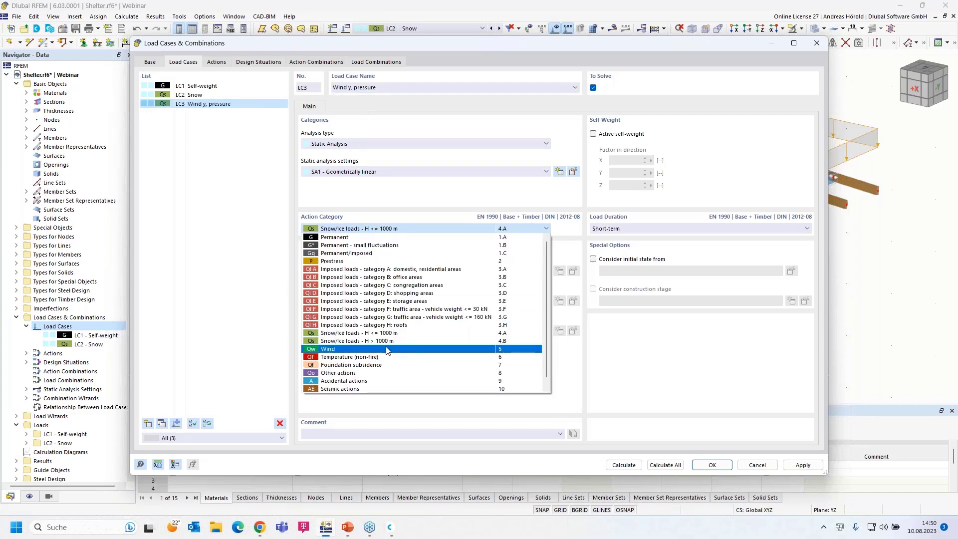
left_click(387, 349)
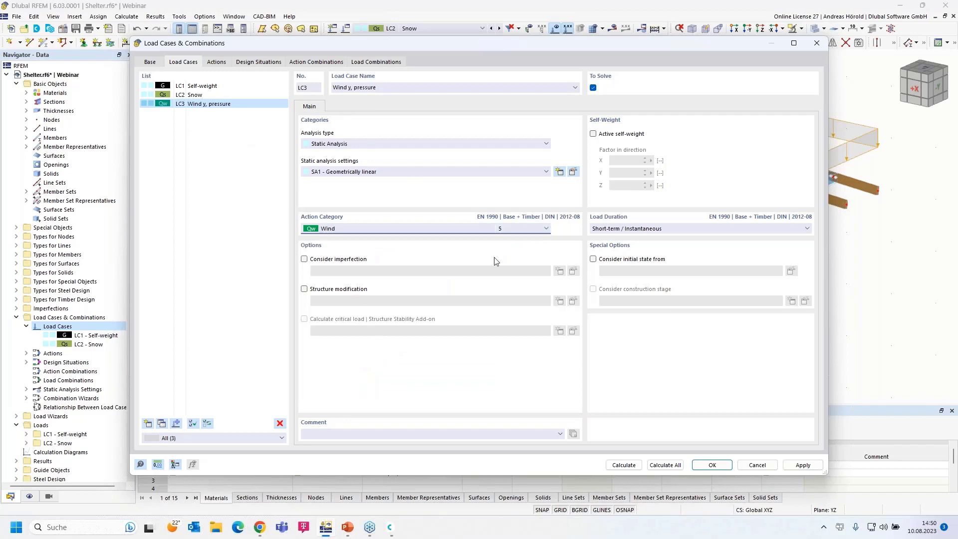
left_click(709, 464)
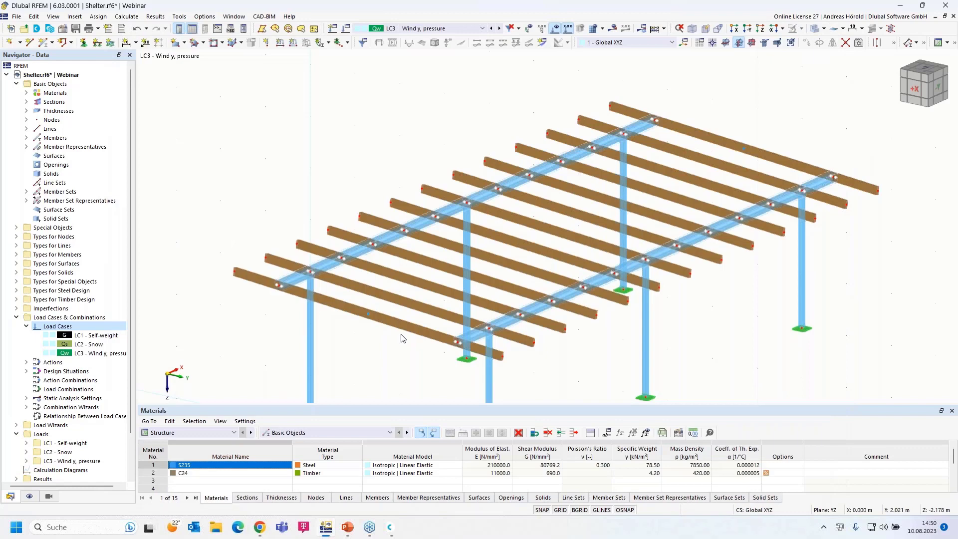
View the shelter along X to inspect the roof slope, then orbit back to a 3D perspective.
left_click(737, 29)
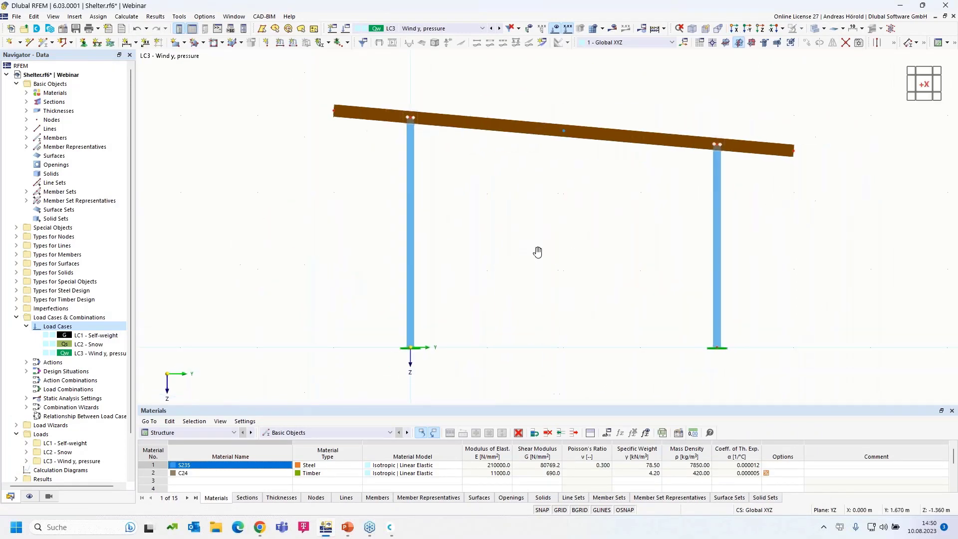
scroll(536, 276, "up", 1)
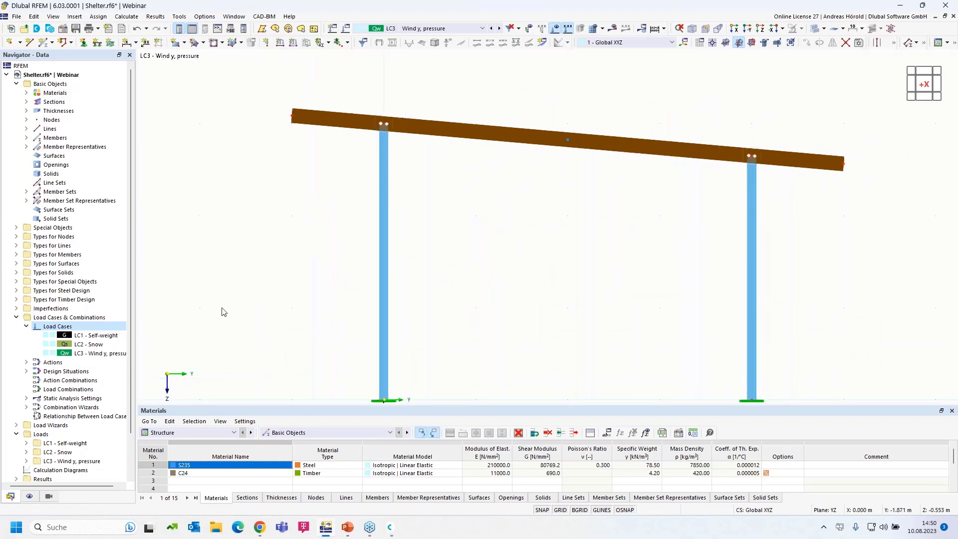
scroll(240, 288, "down", 1)
middle_click_drag(239, 285, 267, 264)
scroll(307, 207, "up", 1)
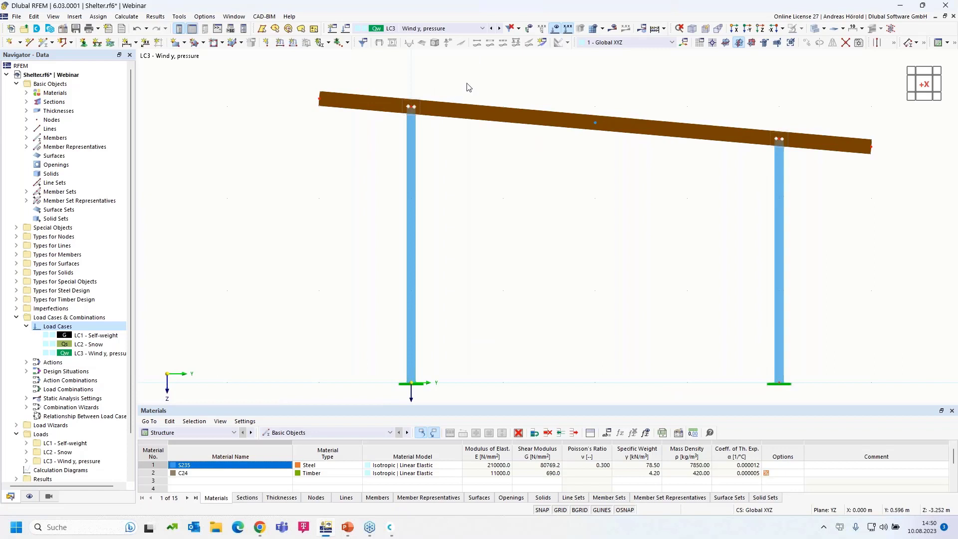
scroll(455, 258, "down", 1)
scroll(457, 261, "up", 1)
mouse_move(457, 222)
middle_mouse_down()
mouse_move(458, 190)
mouse_move(459, 221)
middle_mouse_up()
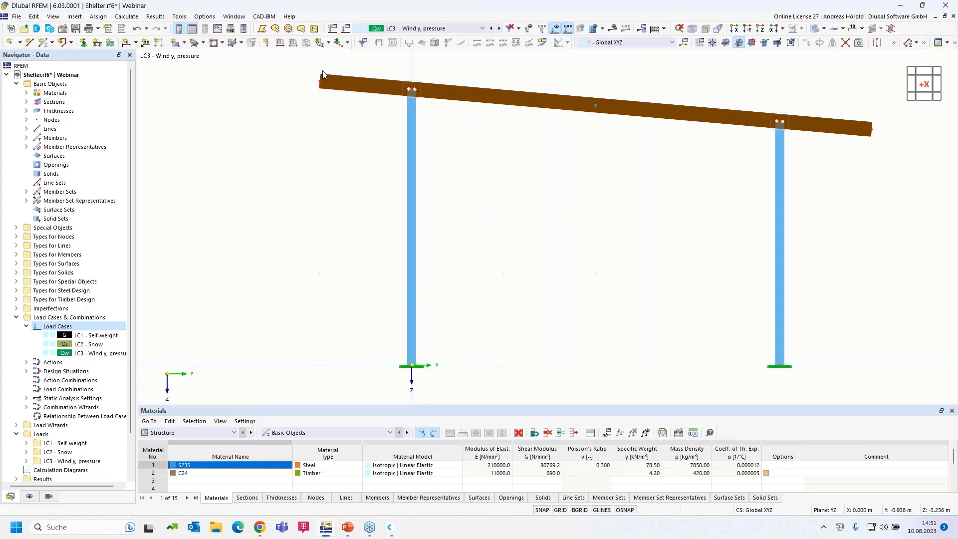
middle_click_drag(532, 194, 518, 219, "ctrl")
scroll(518, 219, "down", 5)
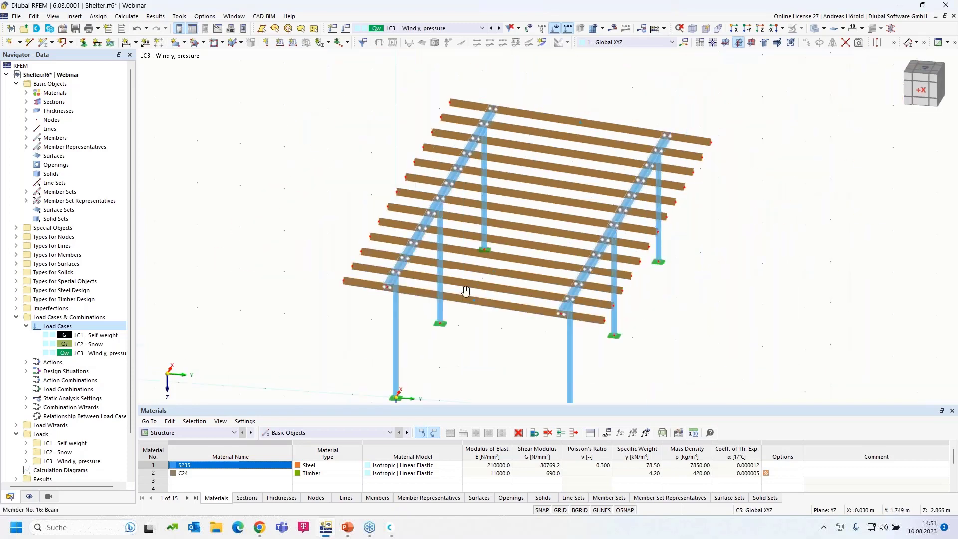
Start a Member Loads from Area Load wizard with Local z coordinates, direction z and 0.2 kN/m².
left_click(74, 17)
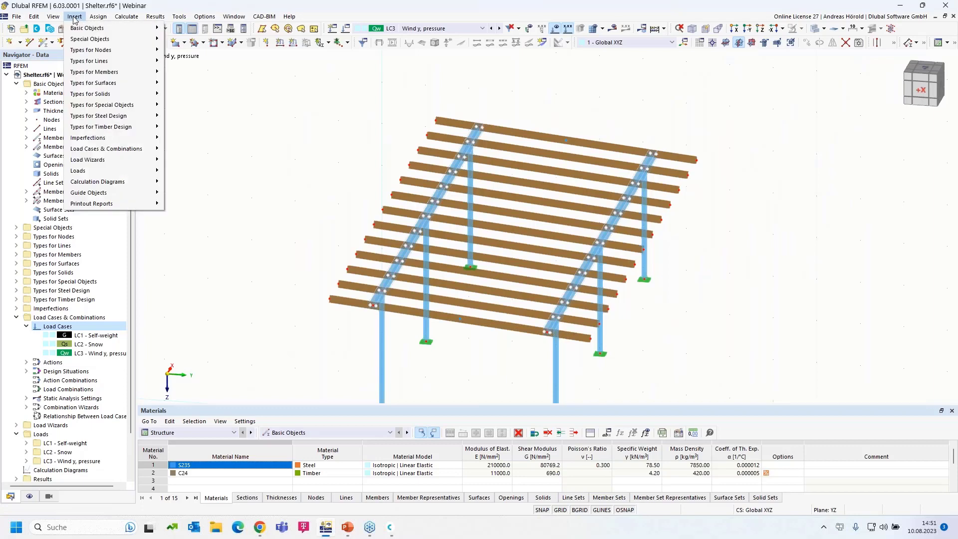
mouse_move(101, 163)
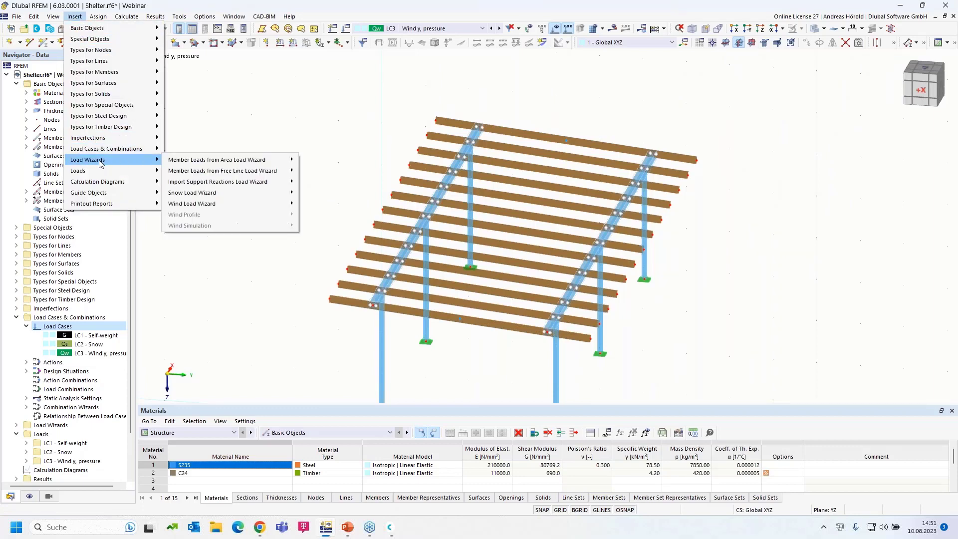
mouse_move(199, 163)
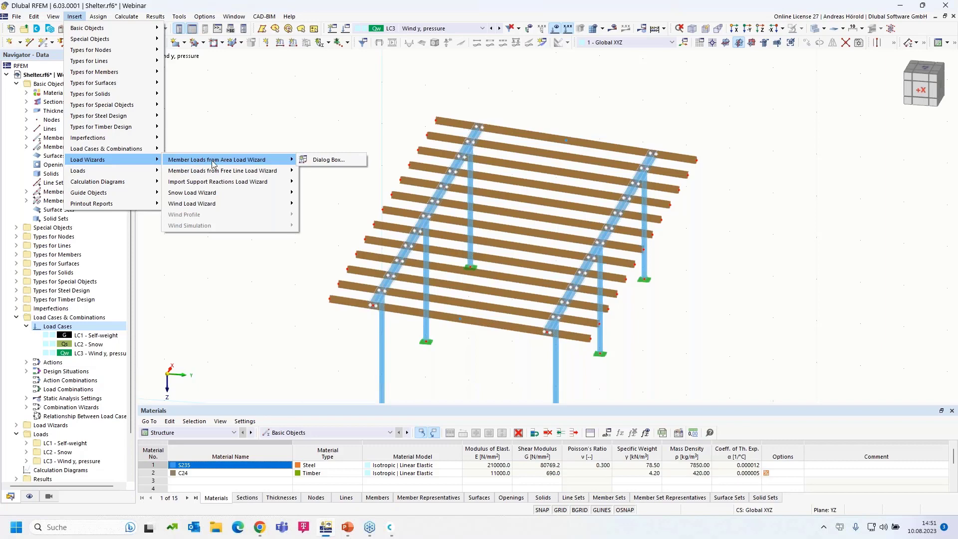
left_click(329, 161)
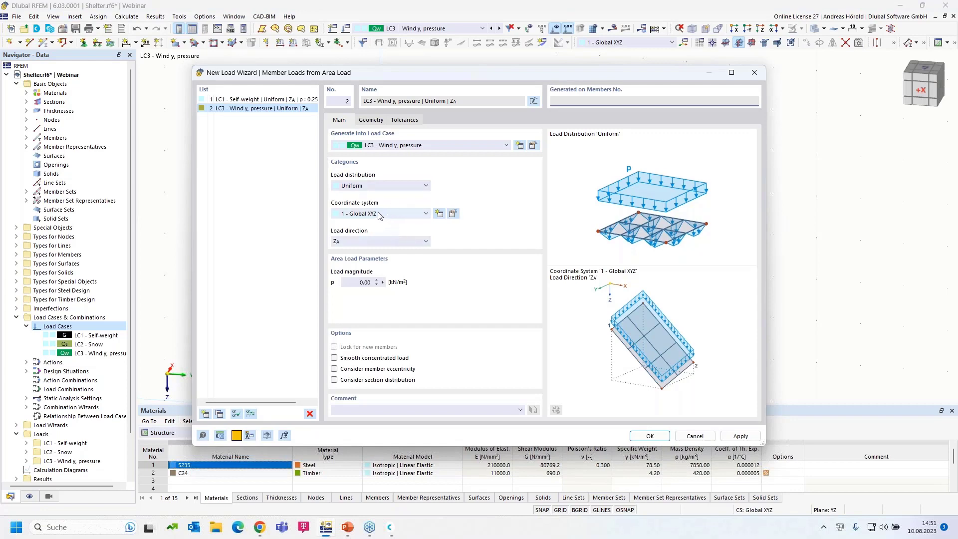
left_click(380, 215)
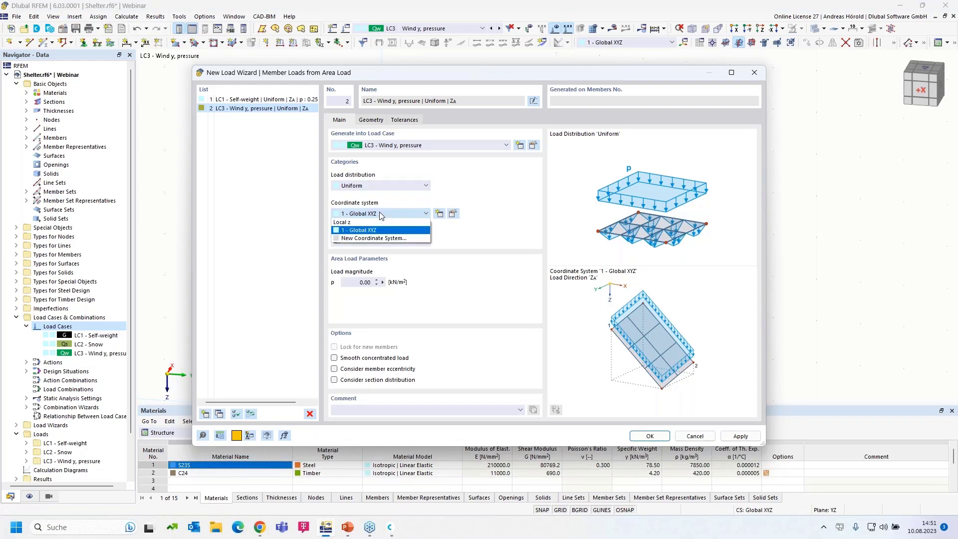
left_click(382, 225)
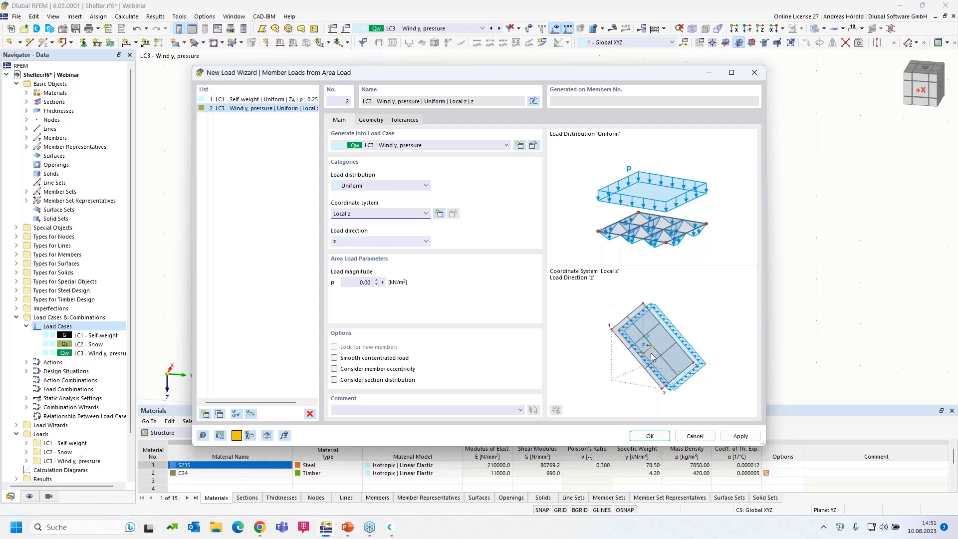
left_click(390, 243)
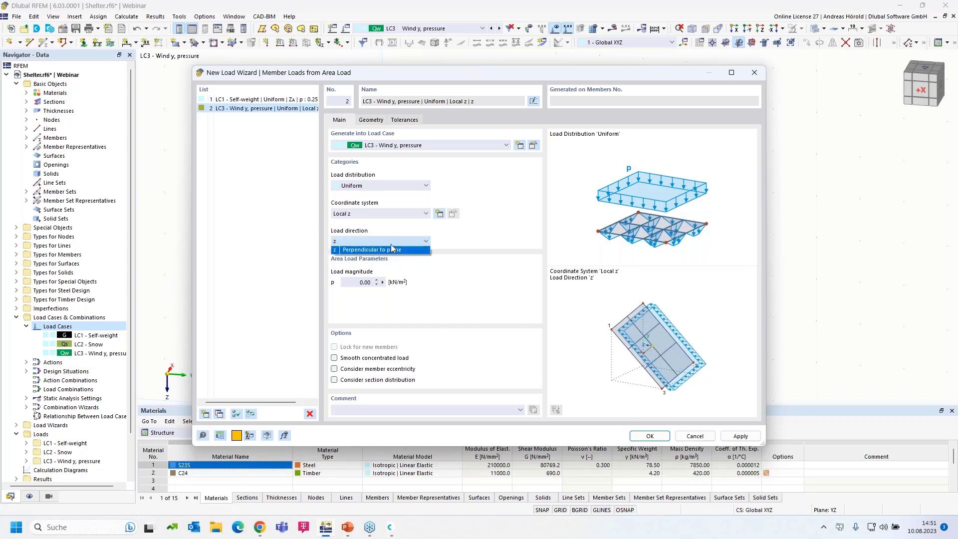
left_click(719, 323)
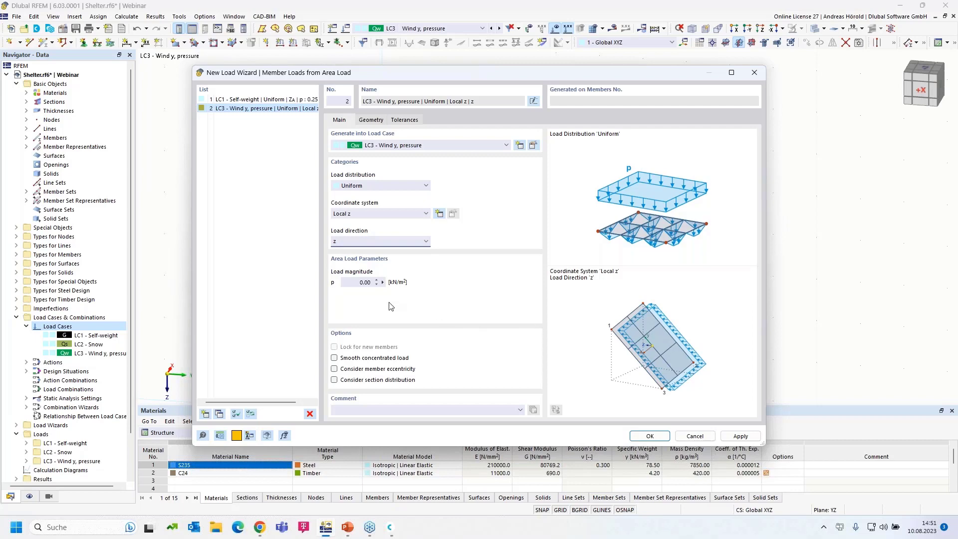
double_click(364, 283)
Define the load area by picking roof corner nodes 71, 69, 73 and 74.
left_click(370, 121)
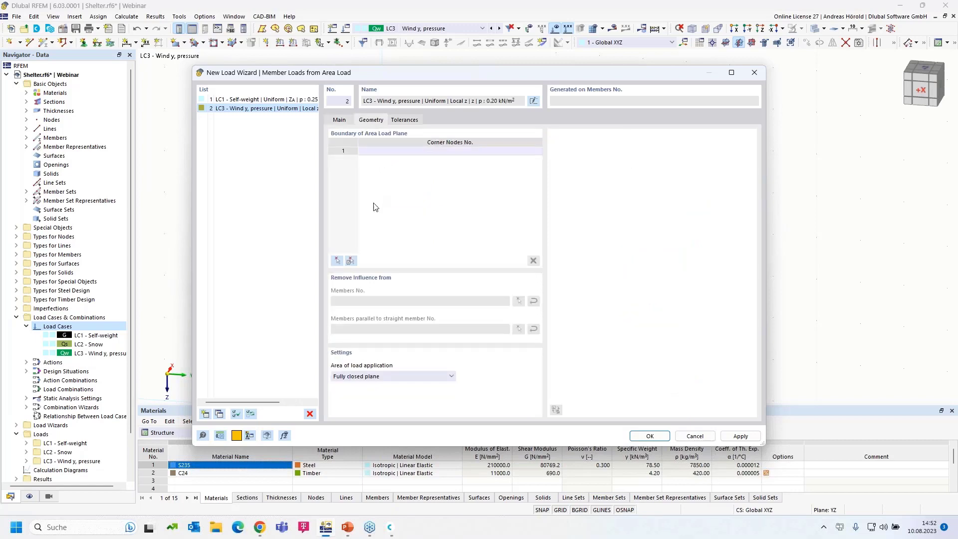
left_click(338, 261)
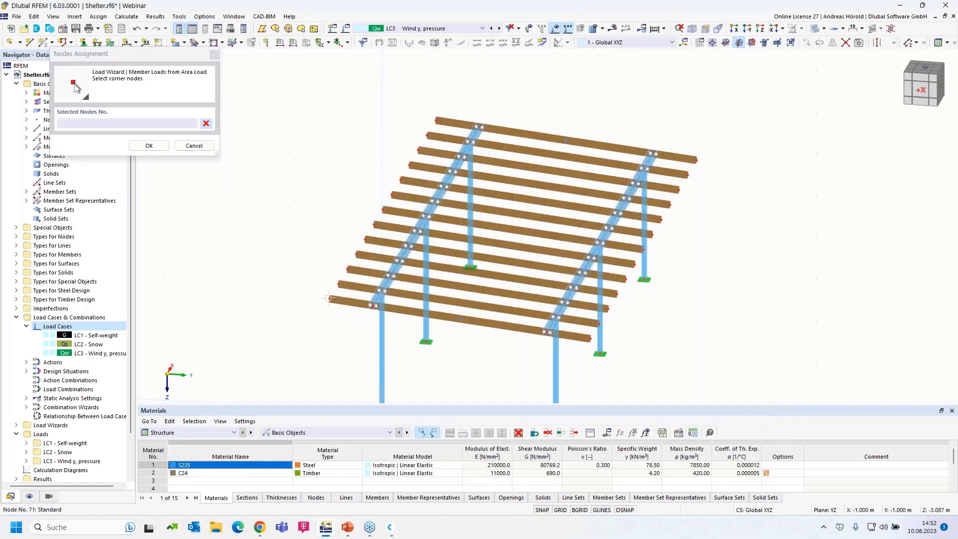
left_click(438, 122)
left_click(330, 298)
left_click(565, 140)
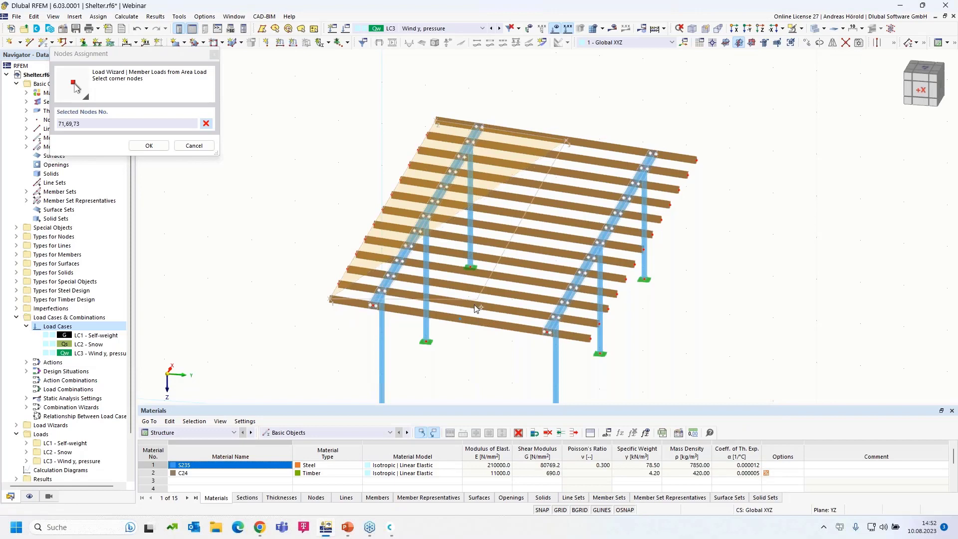
left_click(461, 319)
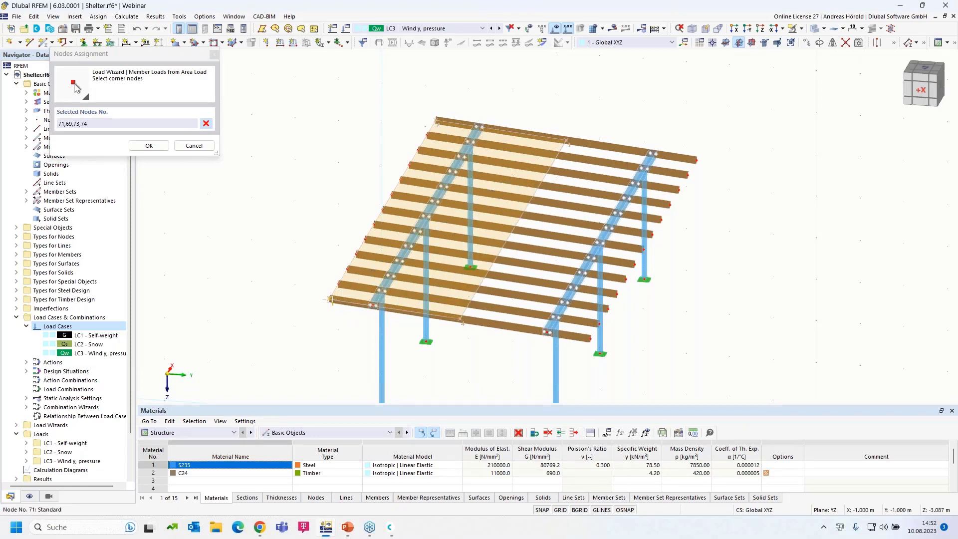
left_click(331, 300)
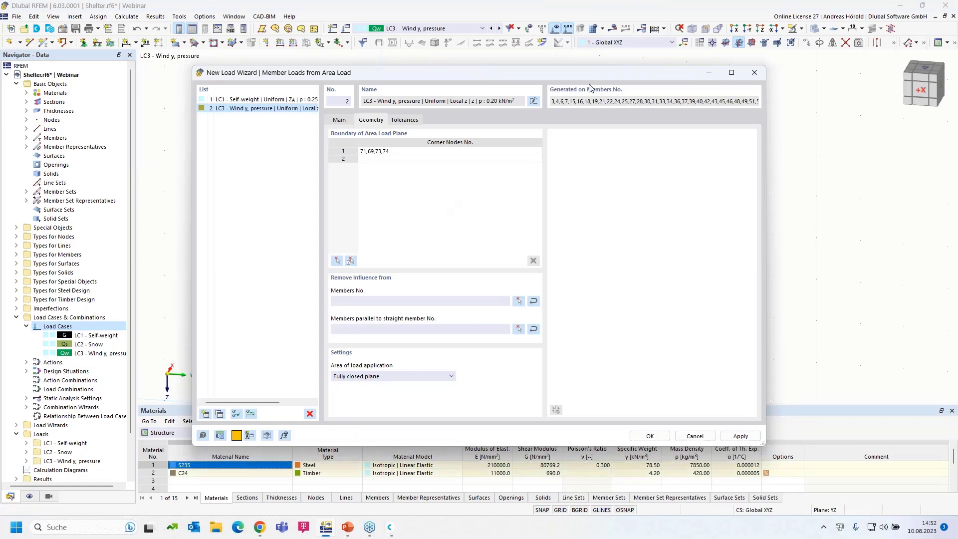
Exclude members parallel to member 4 and apply the wizard load.
left_click_drag(565, 76, 552, 92)
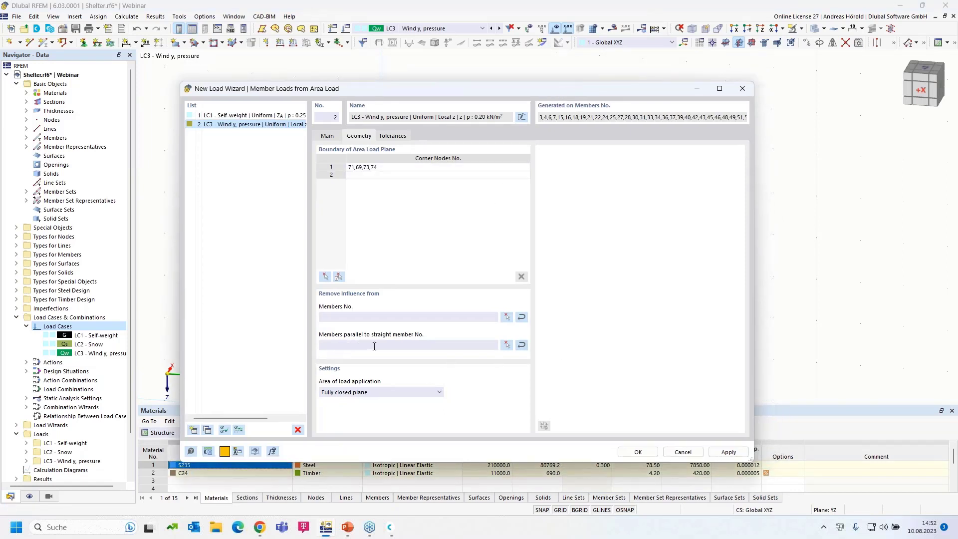
left_click(507, 345)
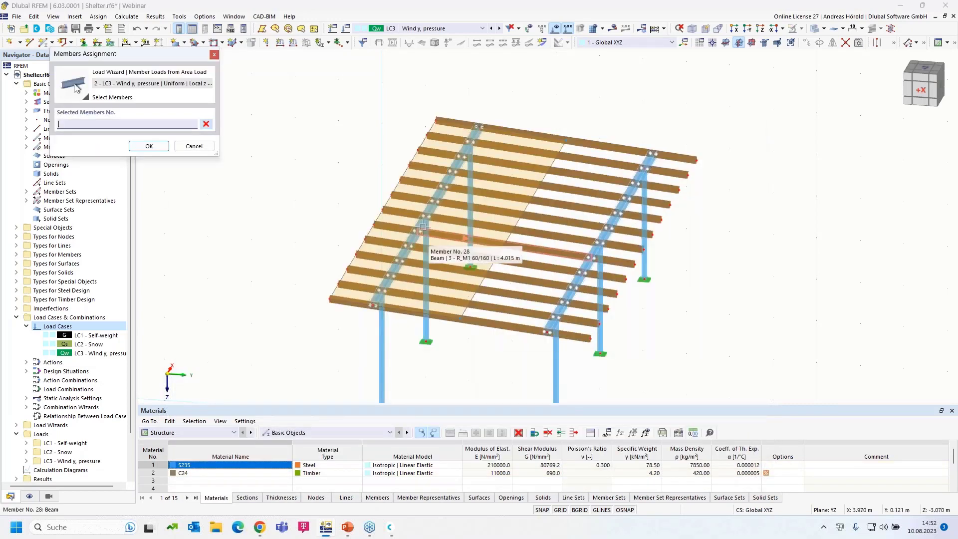
left_click(422, 226)
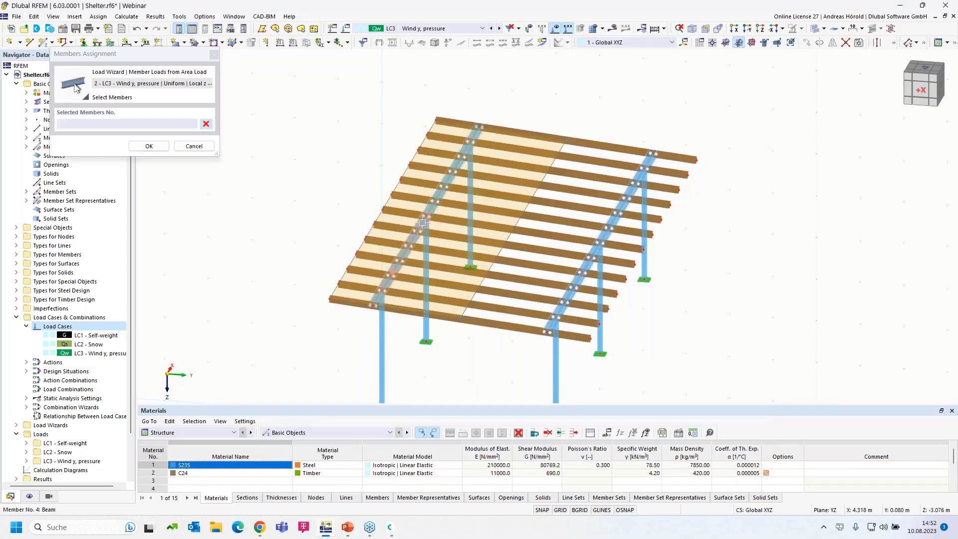
left_click(153, 148)
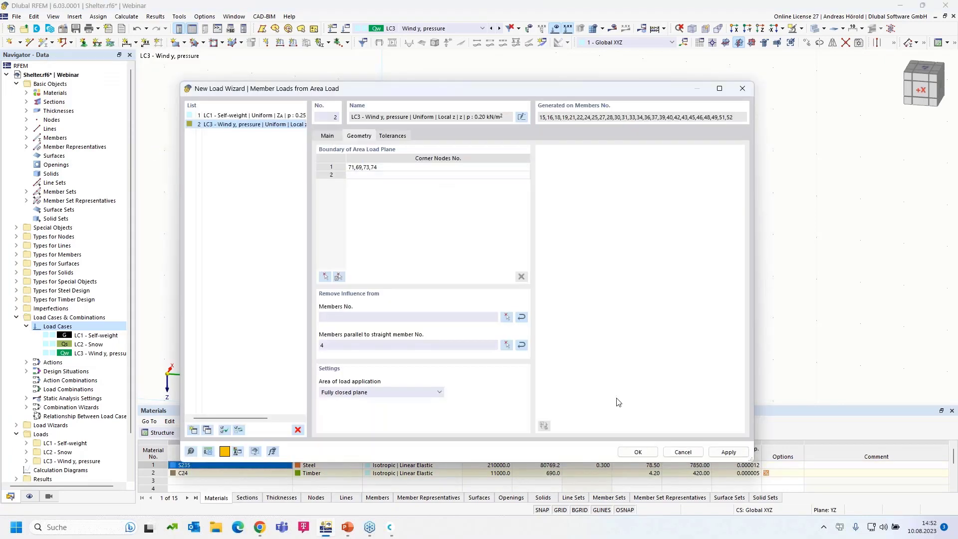
left_click(638, 452)
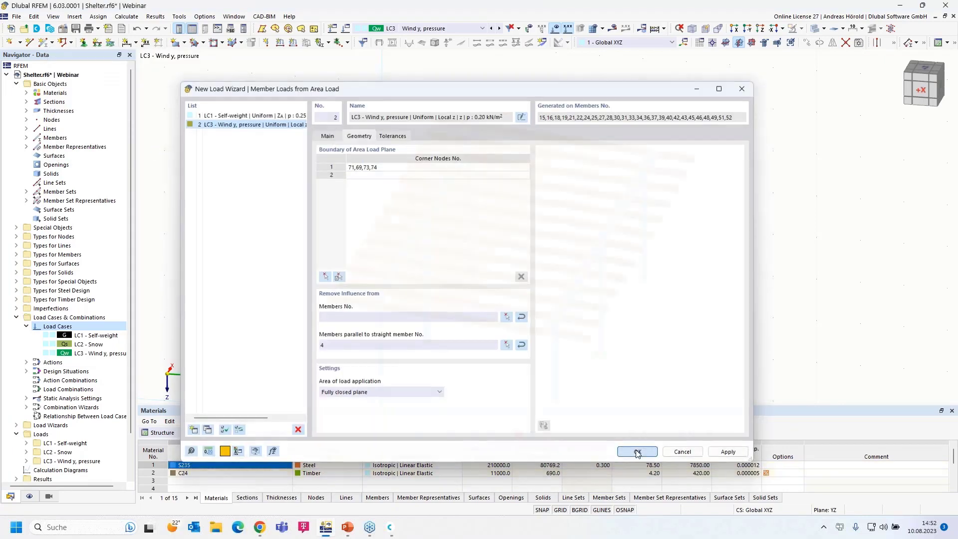
middle_click_drag(679, 364, 654, 352)
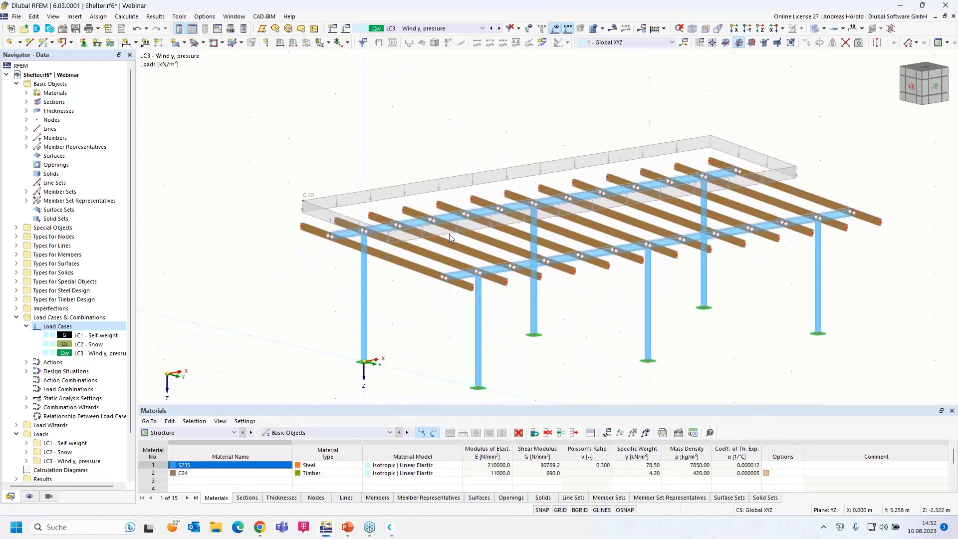
right_click(404, 189)
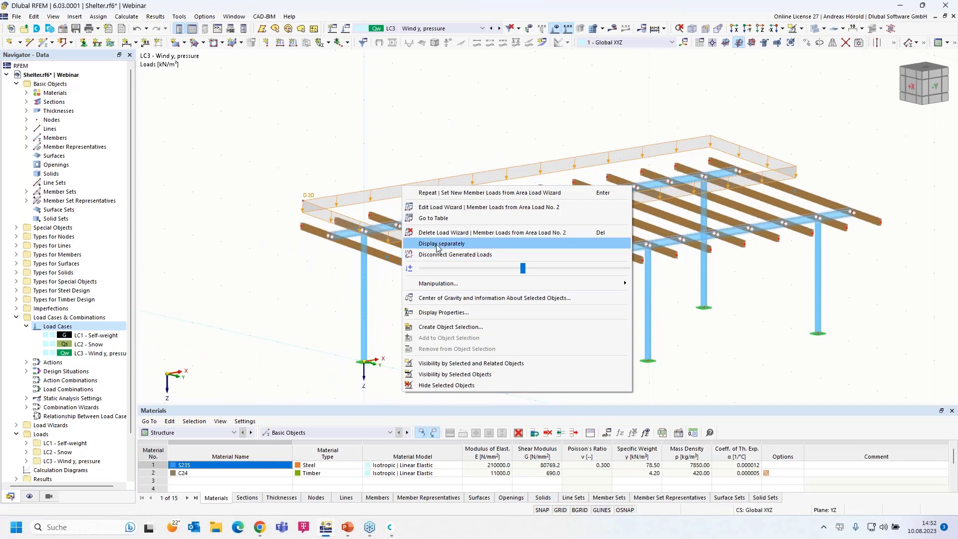
left_click(437, 248)
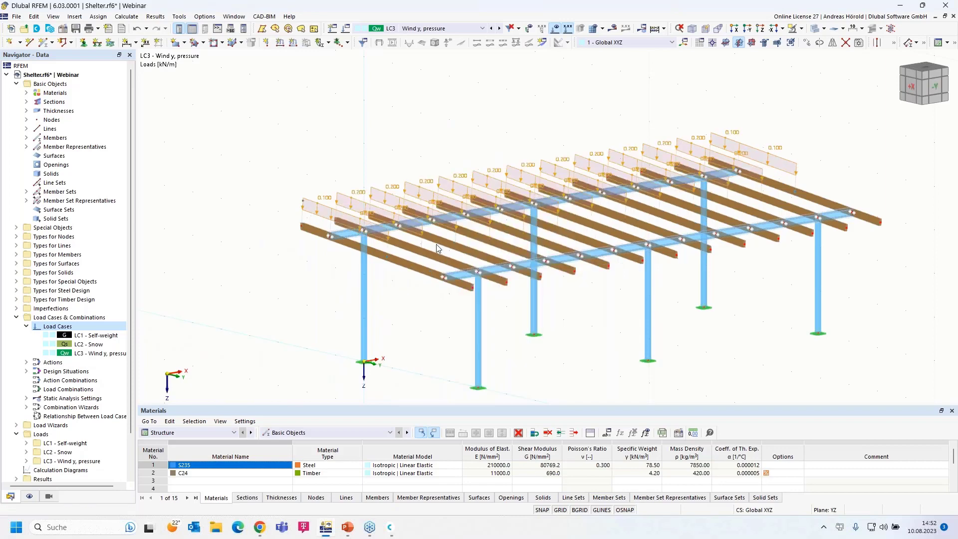
right_click(373, 190)
left_click(396, 235)
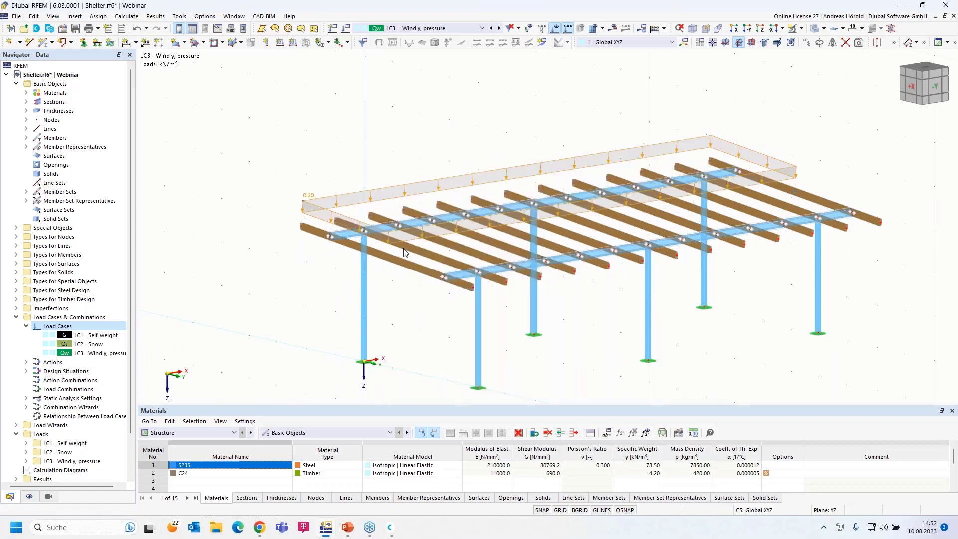
middle_click_drag(407, 299, 385, 334)
left_click_drag(869, 275, 294, 329)
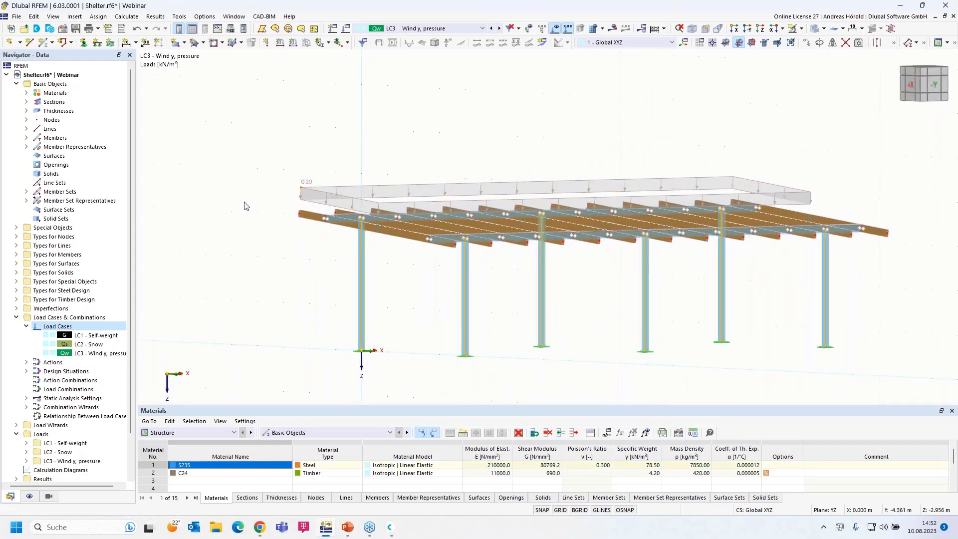
Add a uniform 10 kN/m force in global Y to columns 1, 2, 5, 8, 9 and 12.
left_click(293, 45)
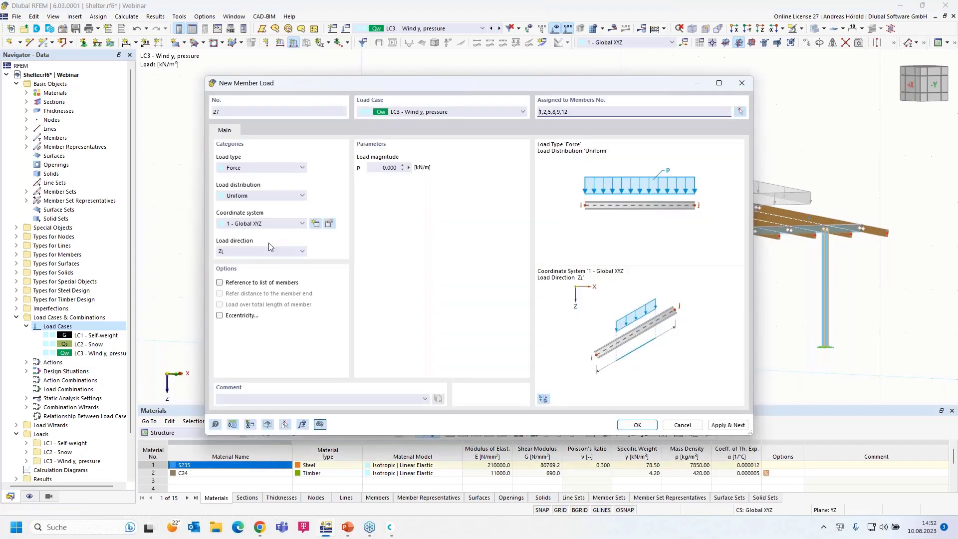
left_click(244, 169)
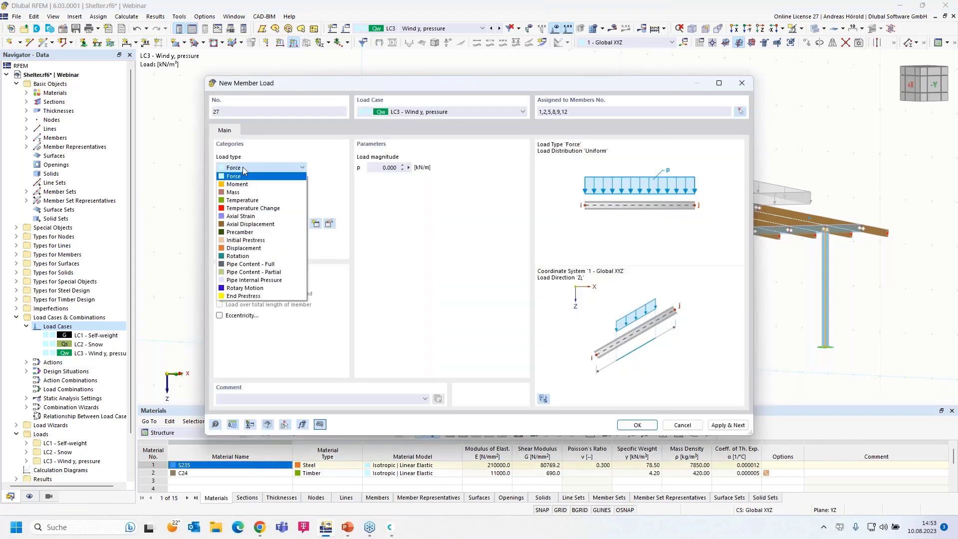
left_click(244, 173)
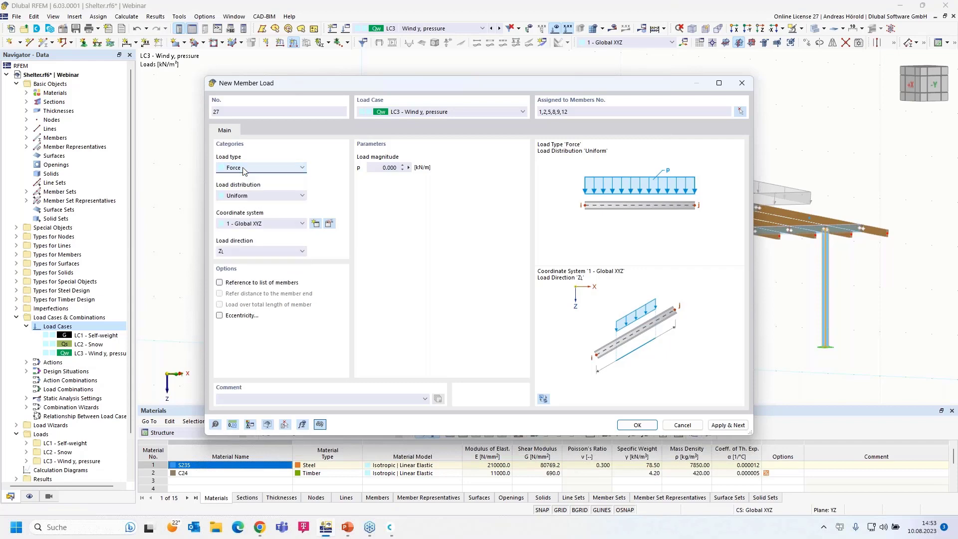
left_click(256, 199)
left_click(256, 198)
left_click(263, 198)
left_click(263, 199)
left_click(250, 253)
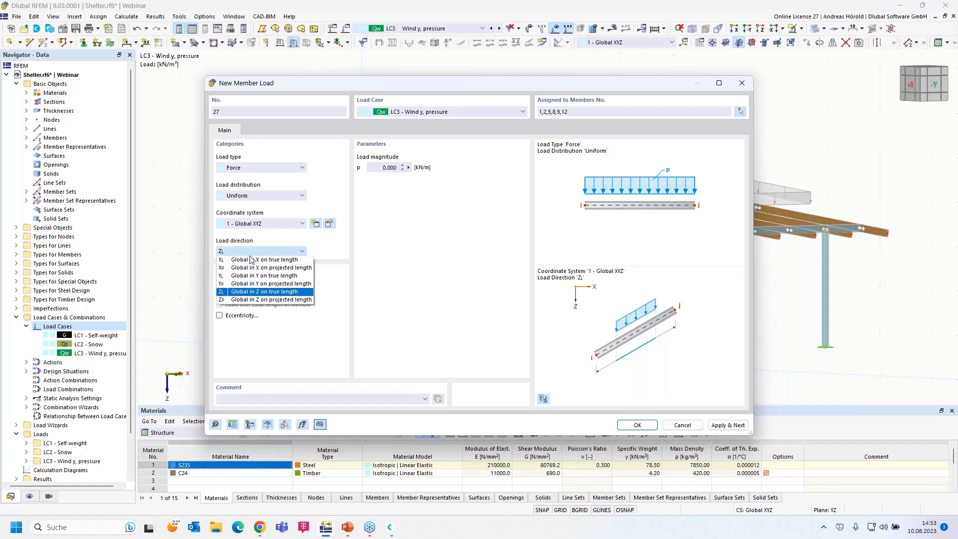
left_click(246, 275)
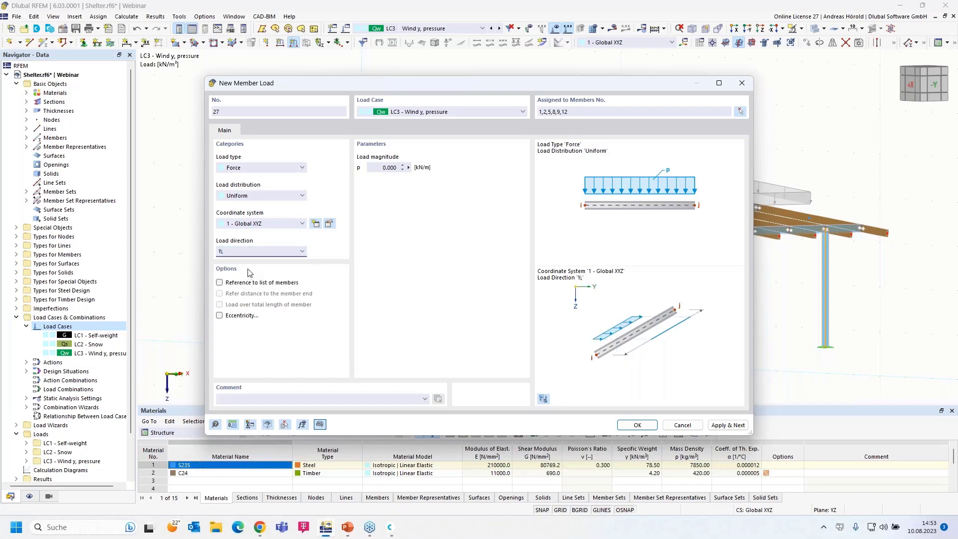
left_click(382, 167)
left_click(644, 427)
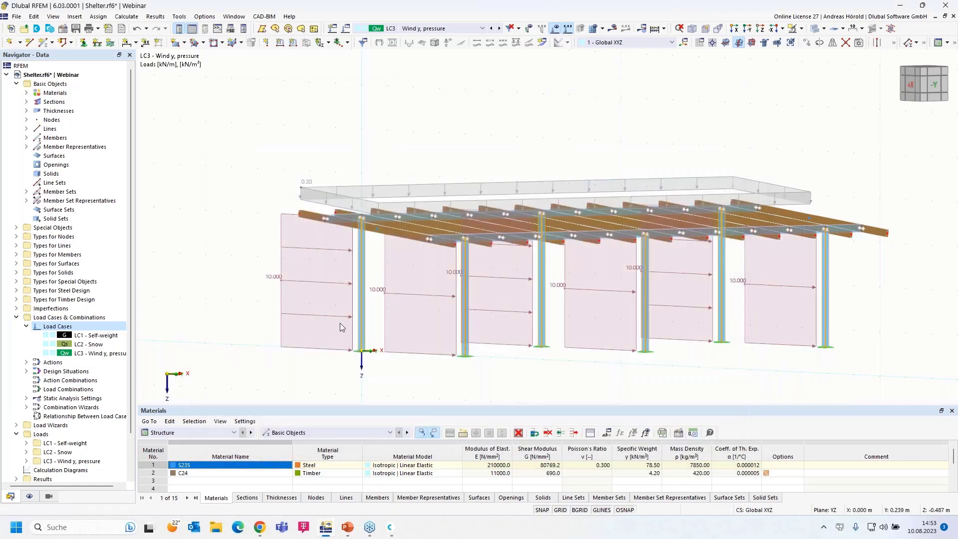
Select the leftmost column's load and expand LC3's member loads in the Navigator.
scroll(337, 297, "down", 1)
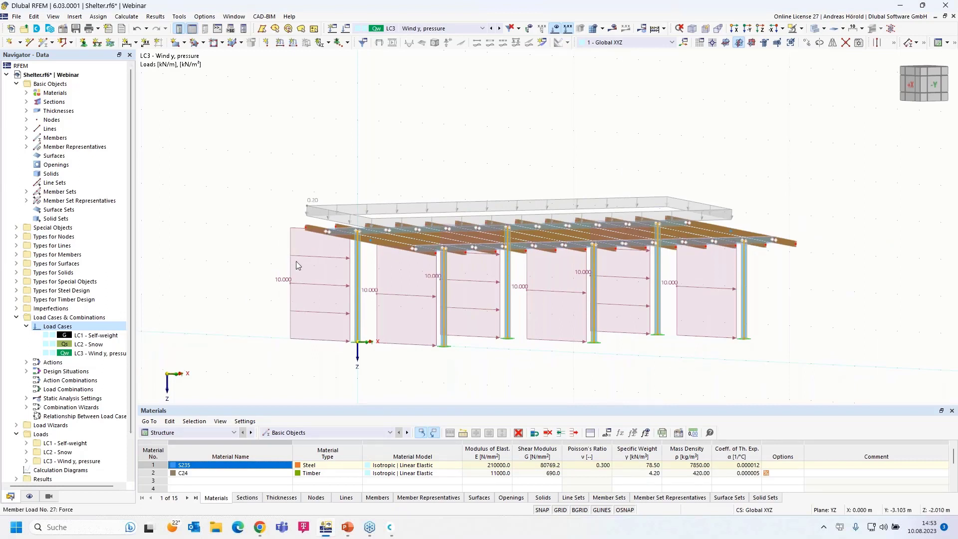
left_click(313, 257)
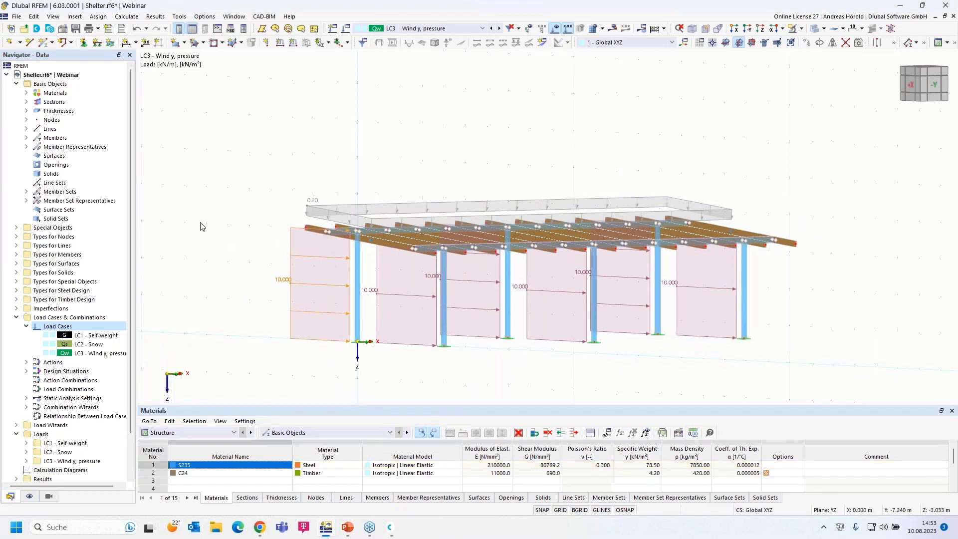
scroll(161, 303, "down", 3)
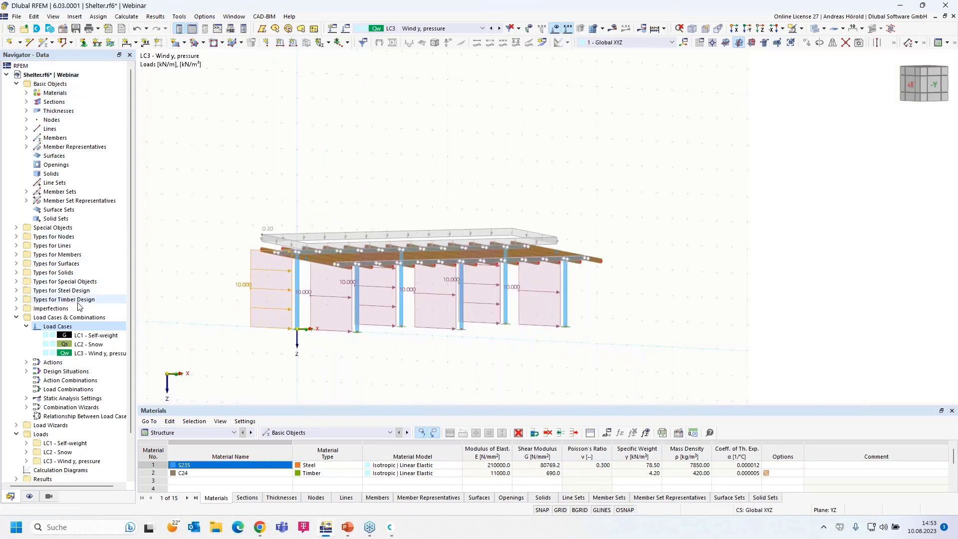
scroll(79, 306, "down", 2)
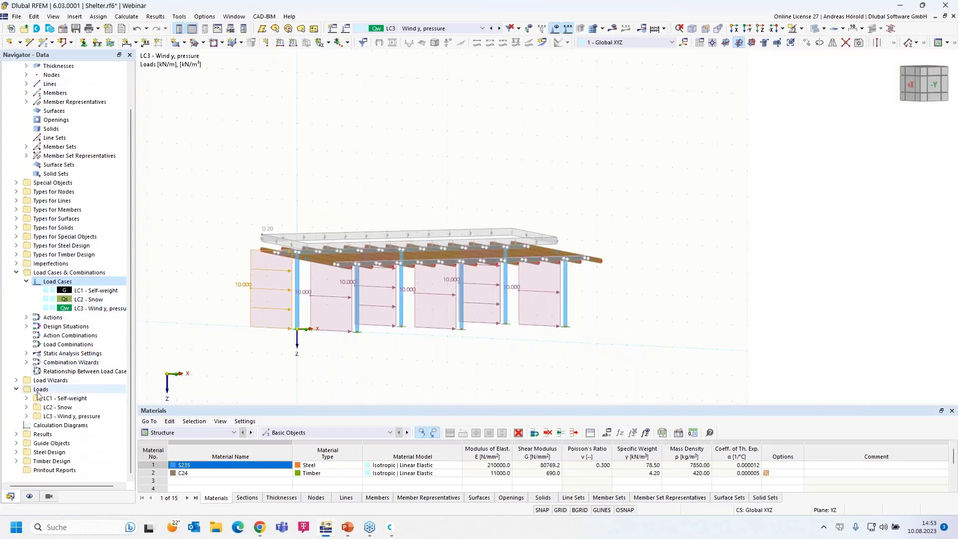
left_click(26, 416)
scroll(41, 413, "down", 6)
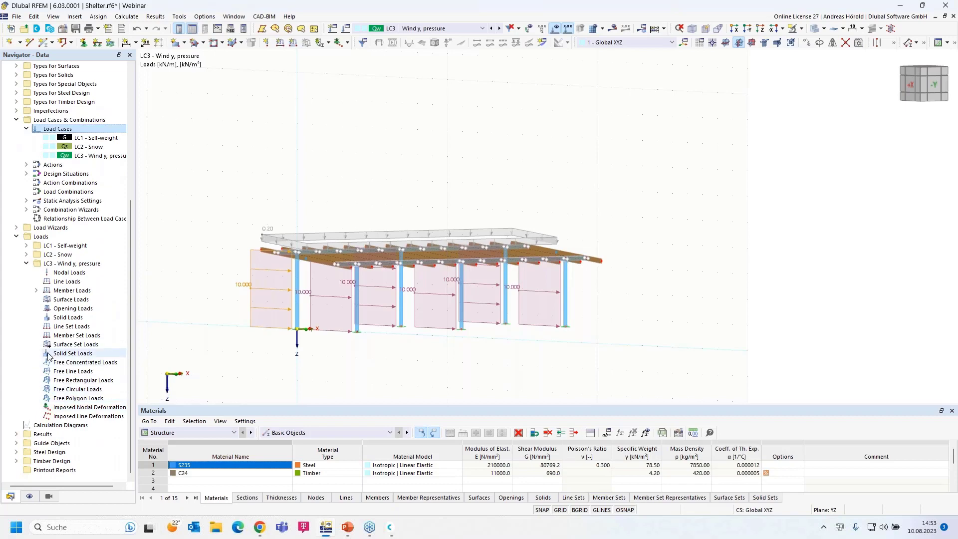
left_click(36, 290)
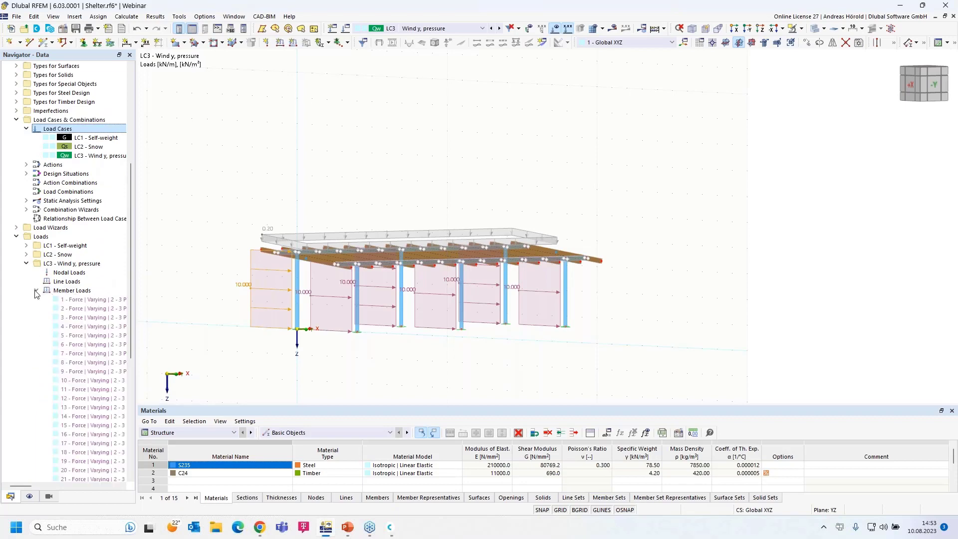
scroll(86, 323, "down", 6)
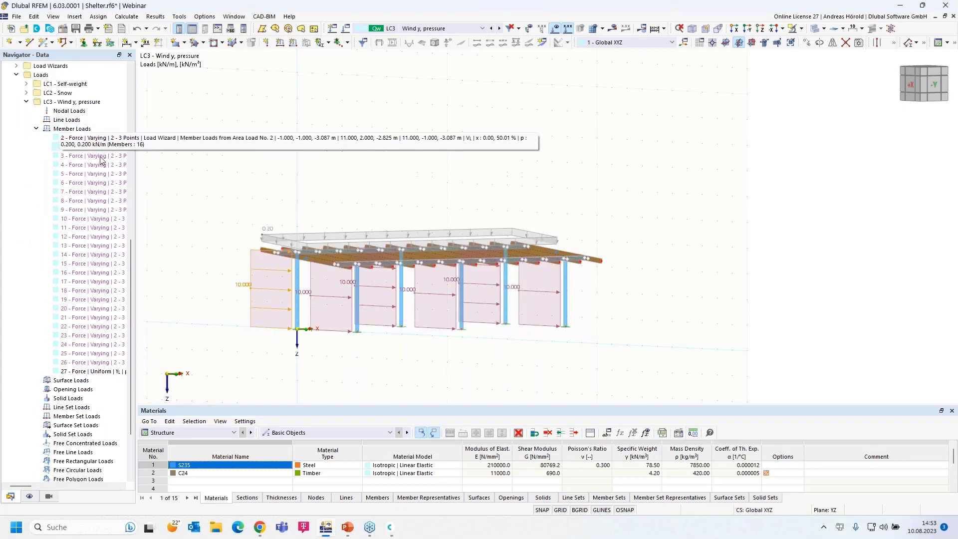
Change member load 27's magnitude to 0.1 kN/m.
double_click(97, 373)
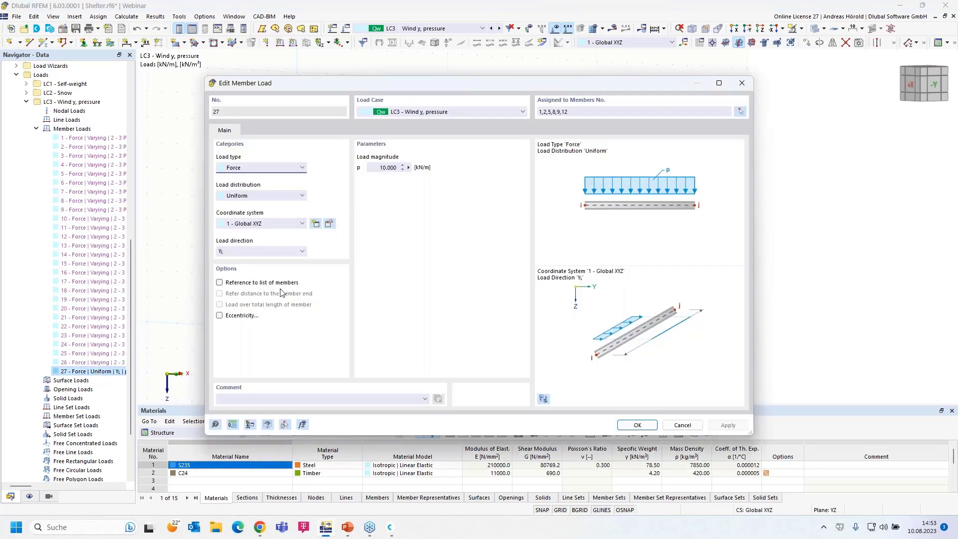
left_click(383, 168)
type("0,1")
left_click(635, 424)
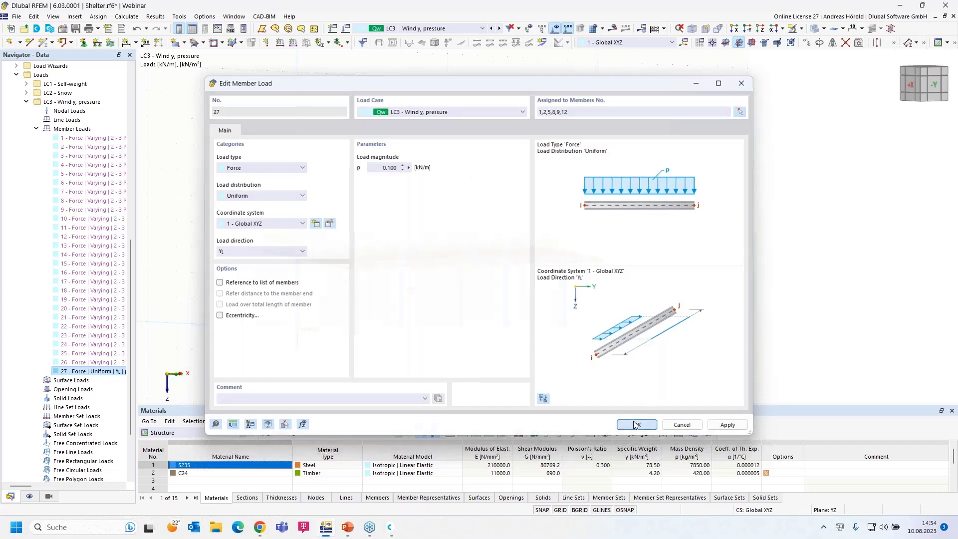
middle_click_drag(379, 354, 404, 364, "ctrl")
scroll(445, 345, "up", 5)
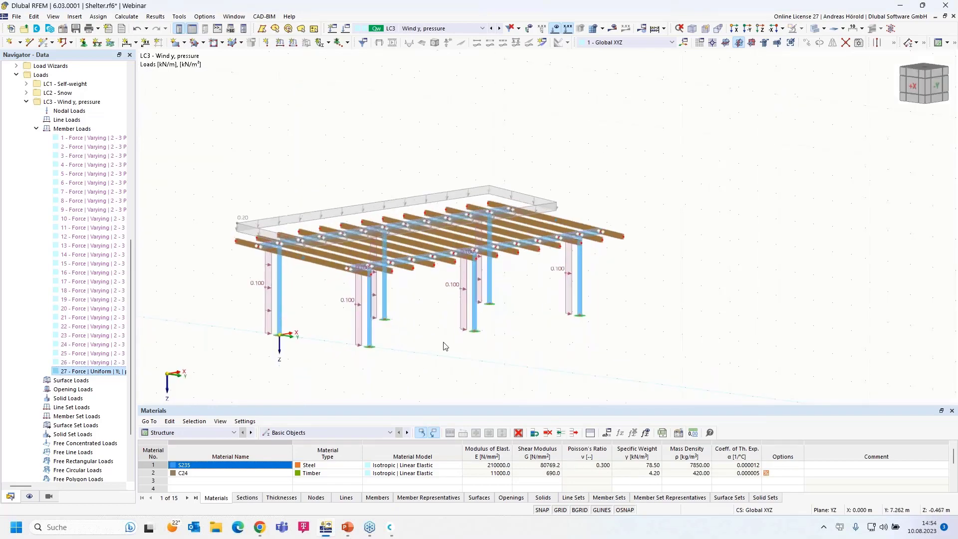
middle_click_drag(571, 316, 542, 316, "ctrl")
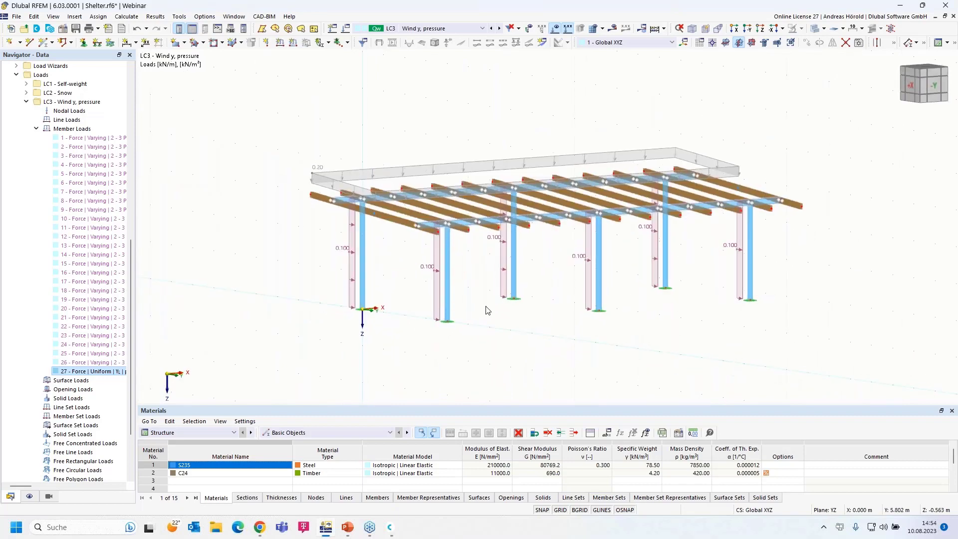
left_click(503, 272)
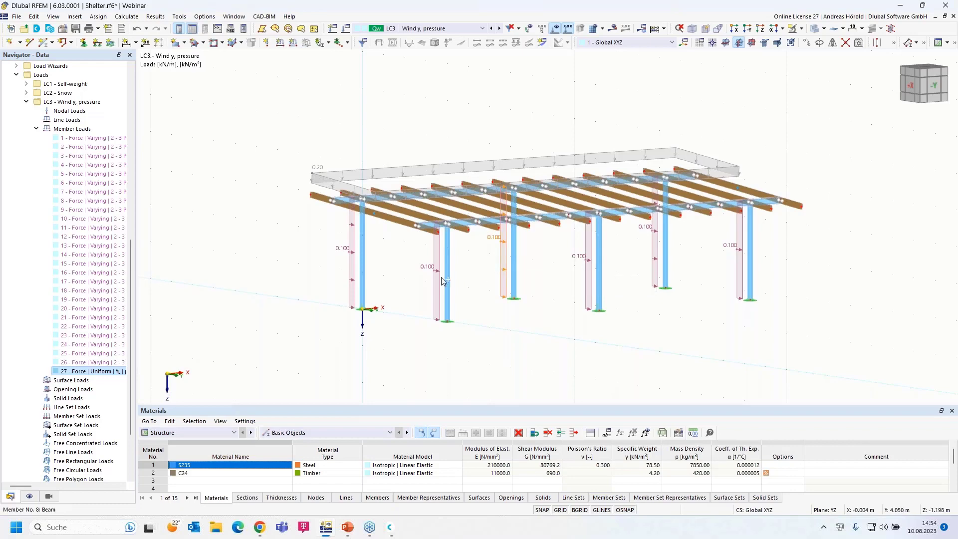
left_click(352, 256)
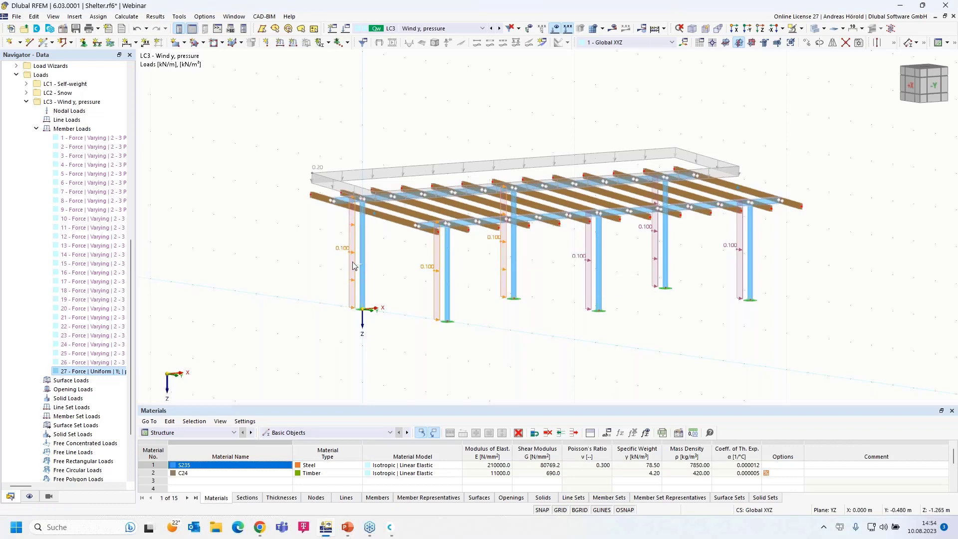
left_click(535, 310)
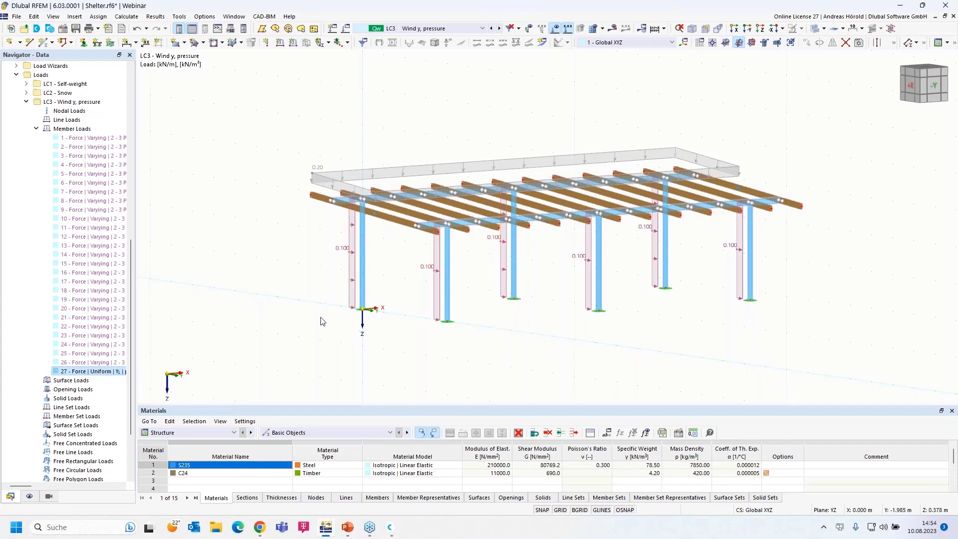
middle_click_drag(316, 325, 338, 284, "ctrl")
scroll(331, 274, "up", 2)
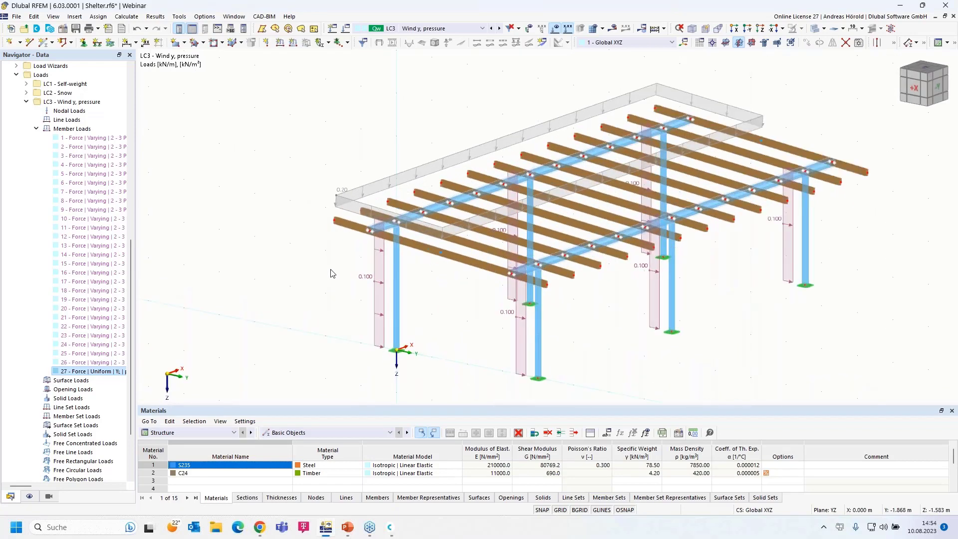
scroll(382, 283, "down", 1)
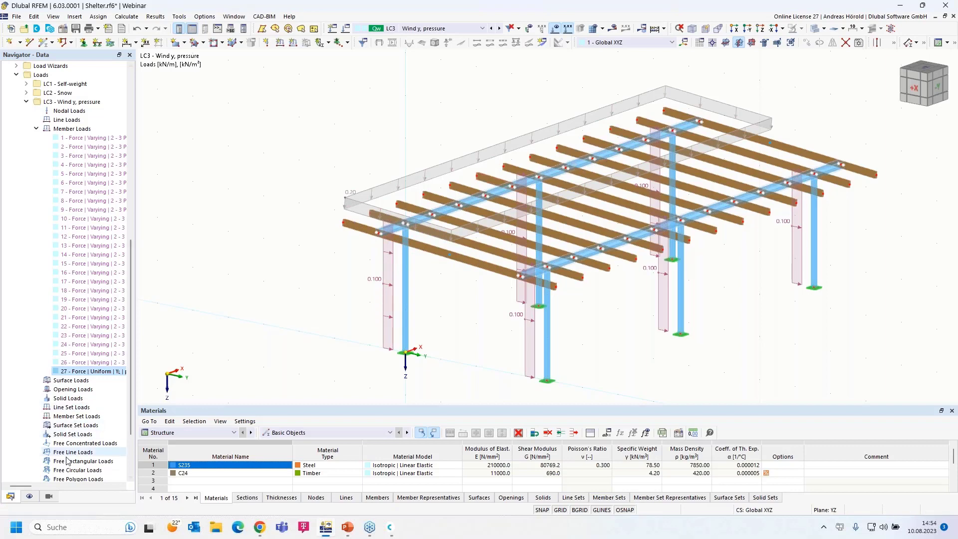
Show only the S235 steel members and rotate the model to the +X side.
left_click(48, 497)
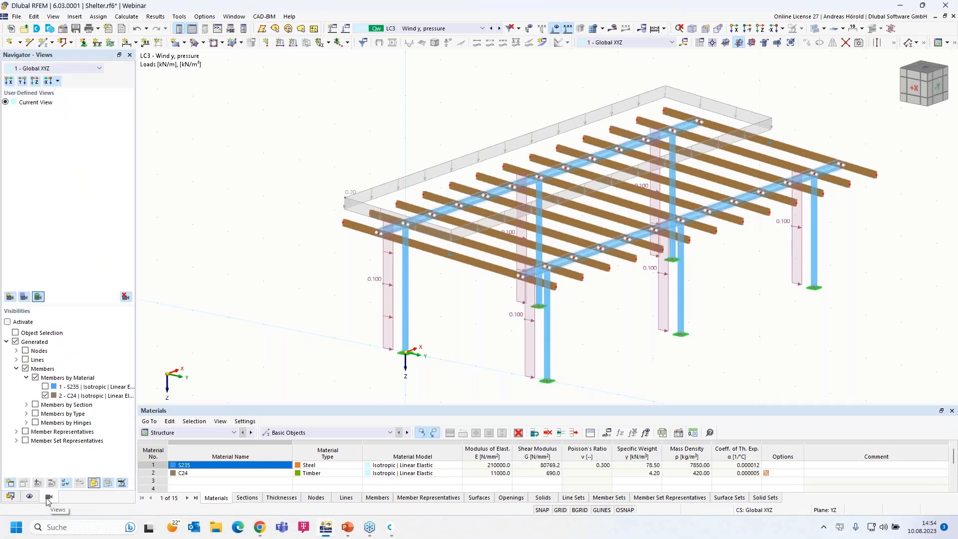
left_click(45, 387)
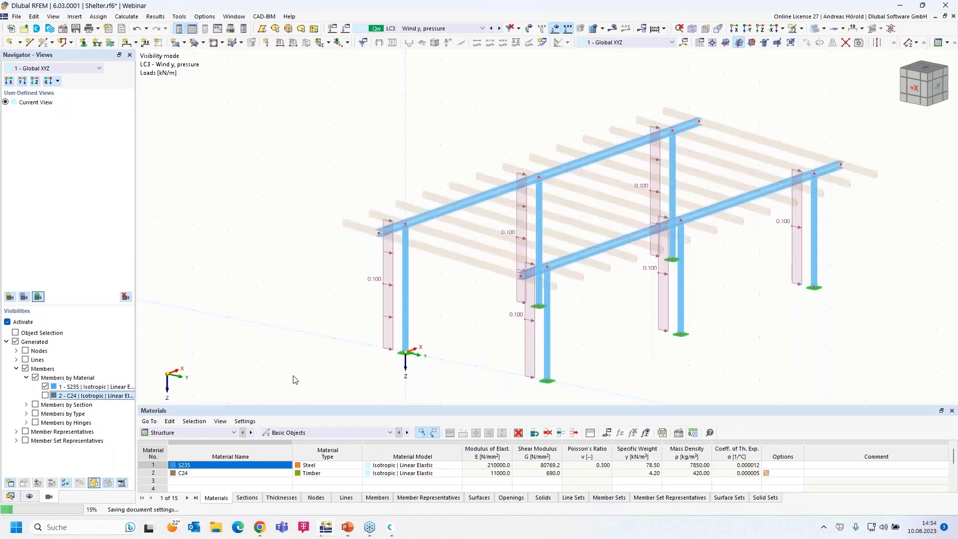
middle_click_drag(319, 371, 341, 366, "ctrl")
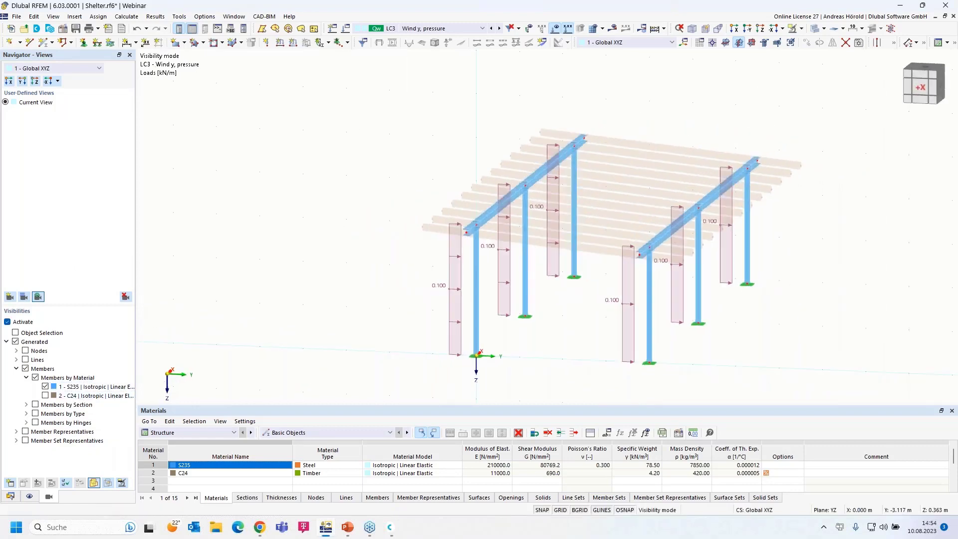
scroll(375, 297, "up", 1)
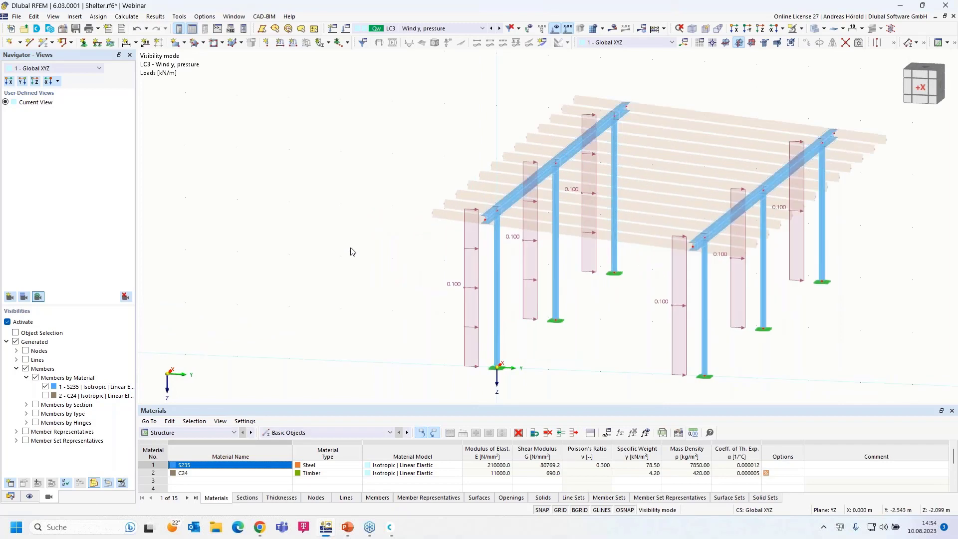
Add a uniform 0.55 kN/m member load to the left steel beam.
left_click(293, 44)
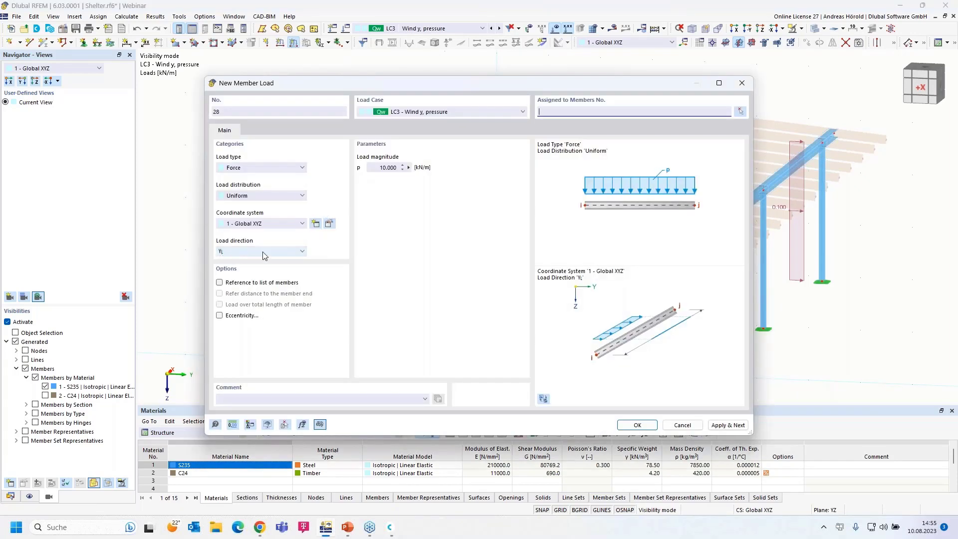
left_click(375, 168)
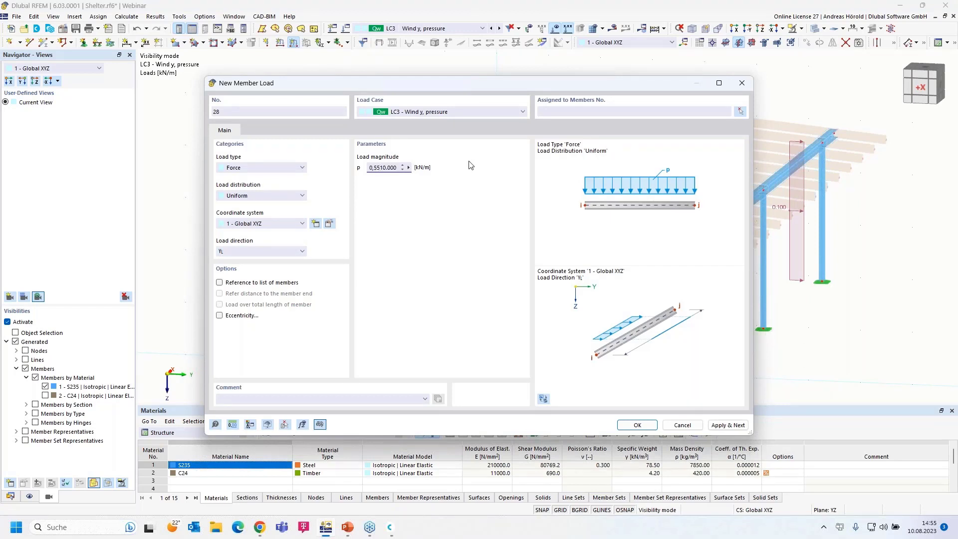
type("0,55")
key("Delete")
key("Delete")
key("Delete")
key("Delete")
key("Delete")
left_click(637, 425)
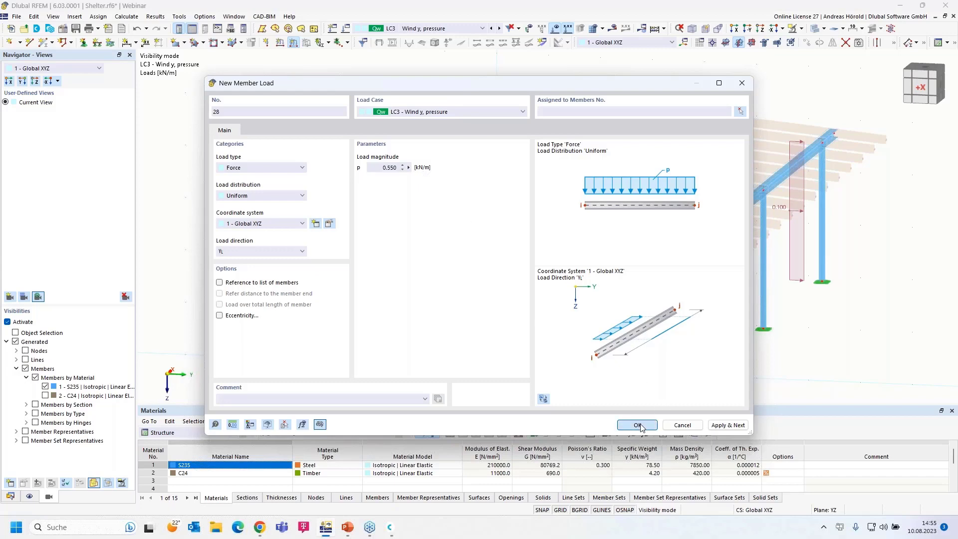
left_click_drag(420, 242, 686, 85)
left_click(140, 149)
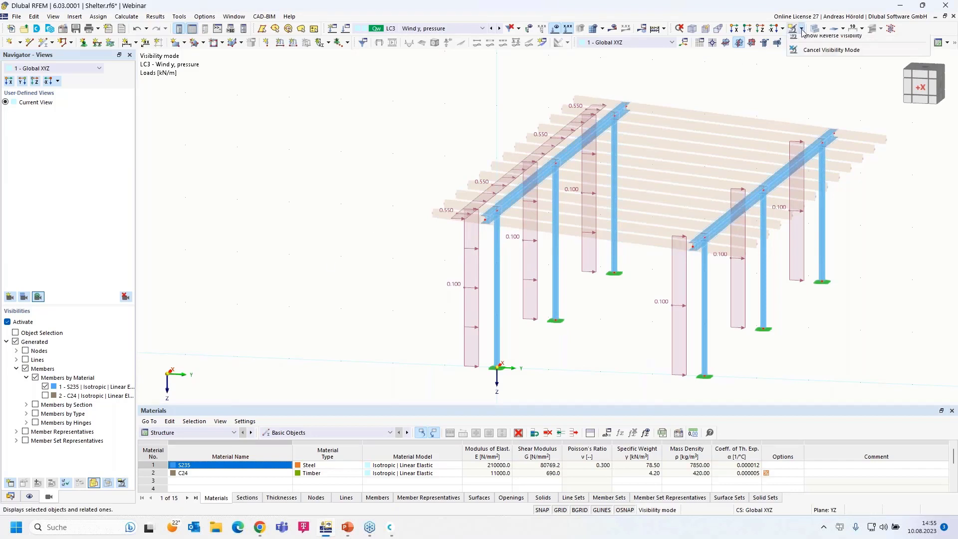
End Visibility Mode to show the whole model, then bring back the data tree.
left_click(802, 32)
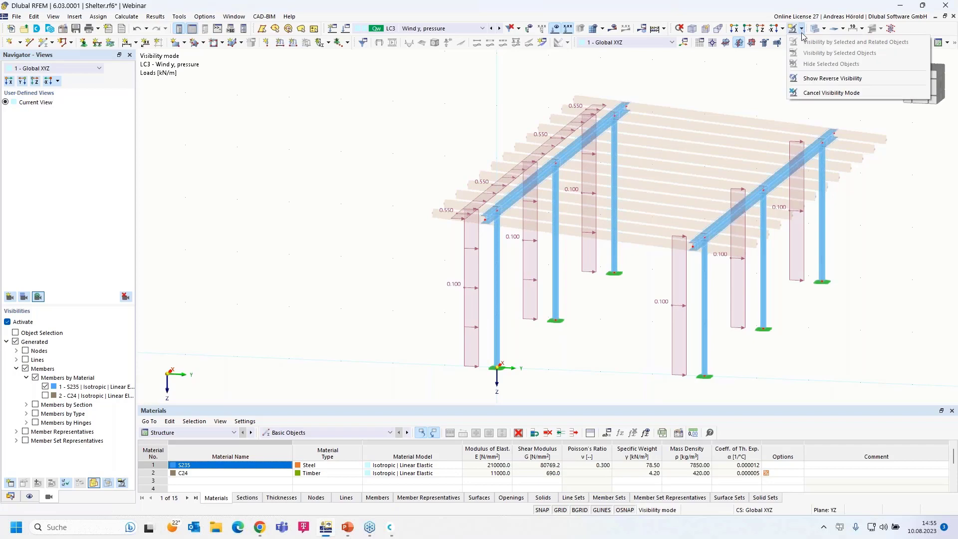
left_click(829, 93)
middle_click_drag(604, 326, 441, 337)
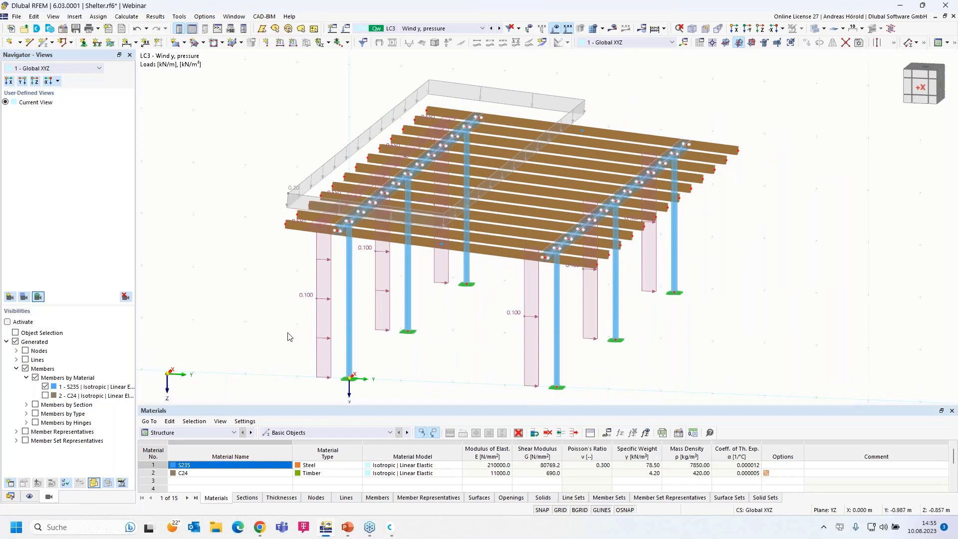
left_click(10, 496)
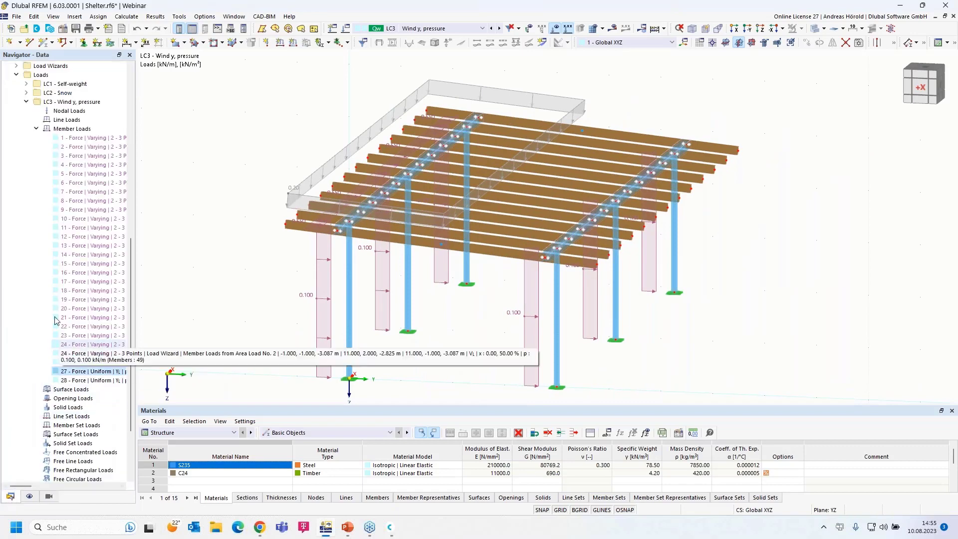
left_click(26, 101)
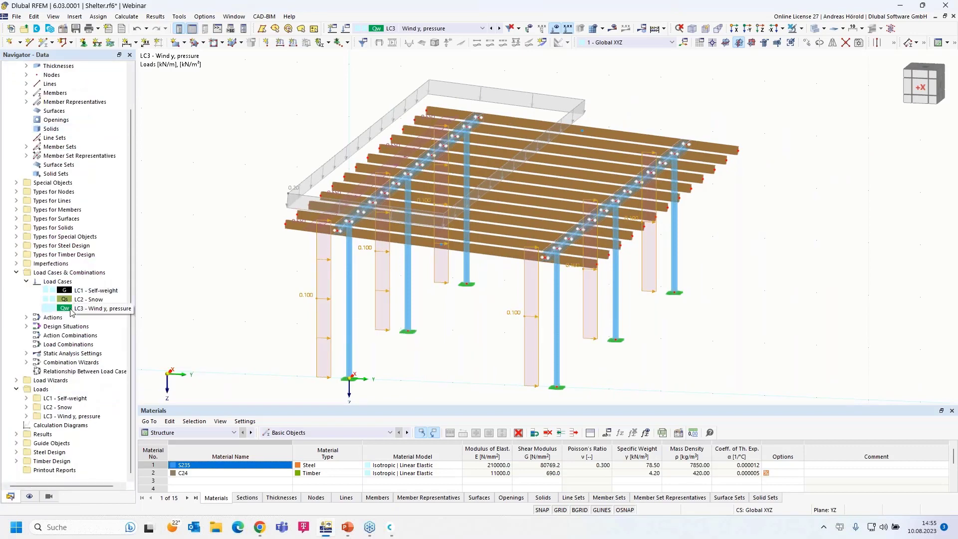
Copy load case LC3 as LC4 and rename it 'Wind y, suction'.
right_click(79, 274)
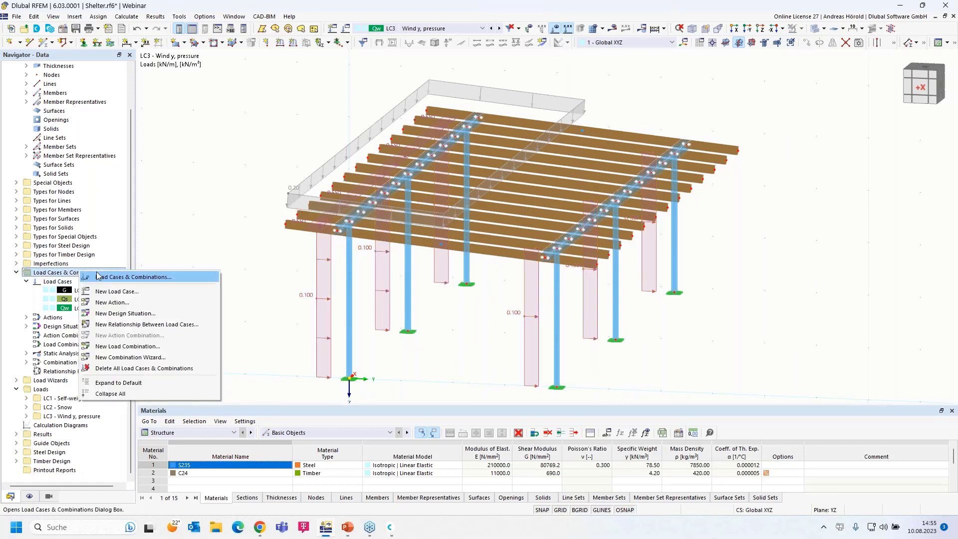
left_click(126, 277)
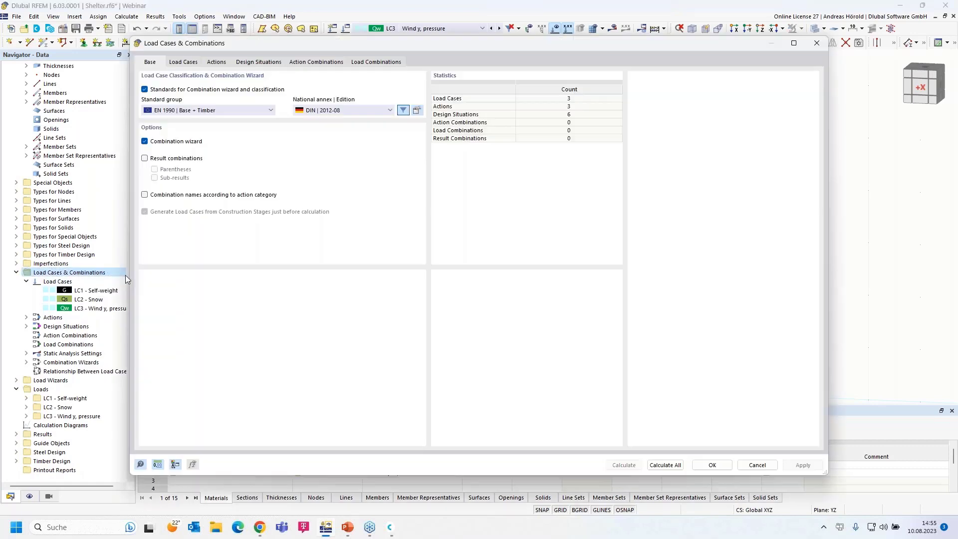
left_click(182, 62)
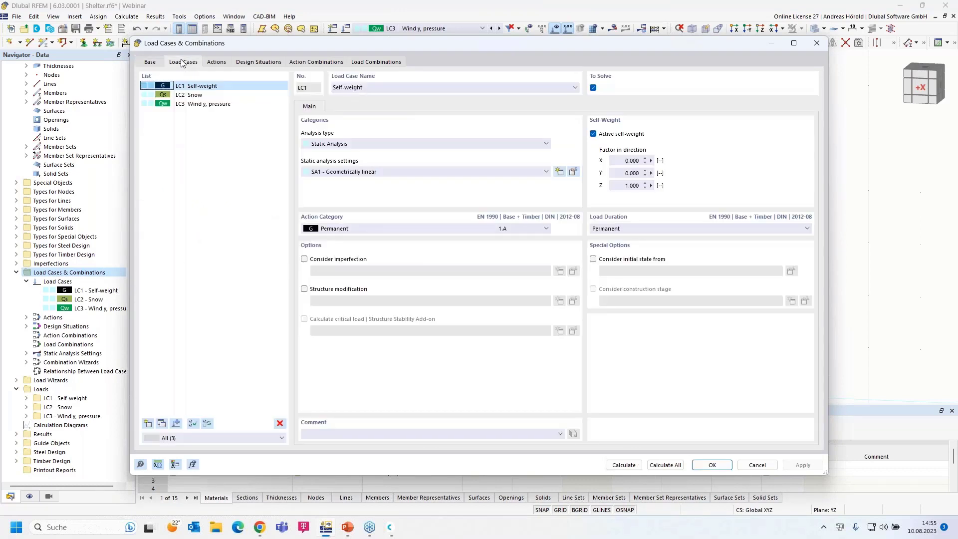
left_click(205, 105)
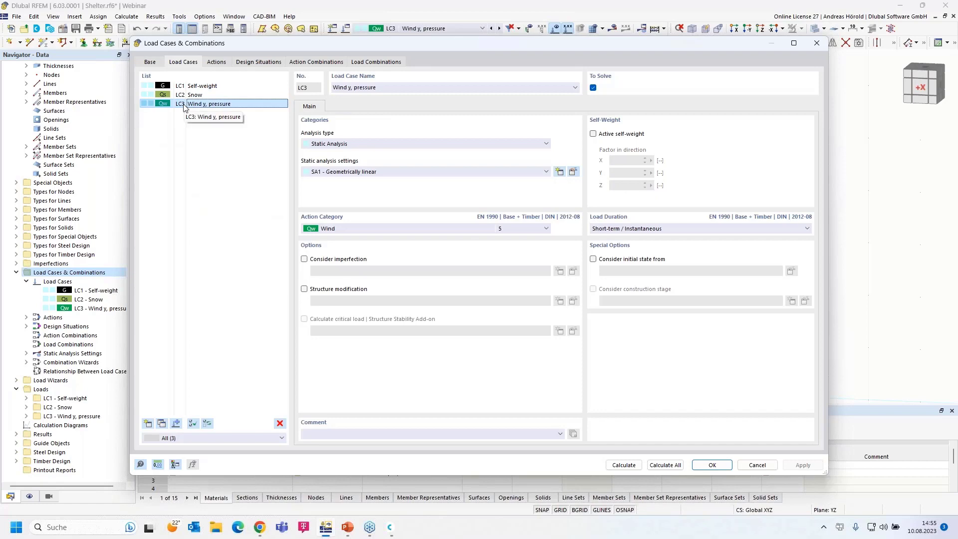
left_click(162, 423)
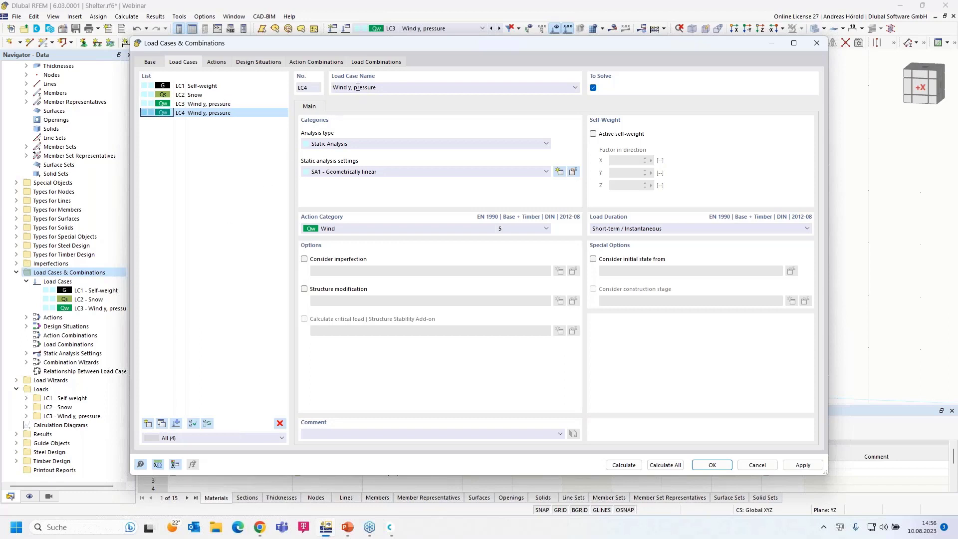
left_click_drag(353, 88, 434, 90)
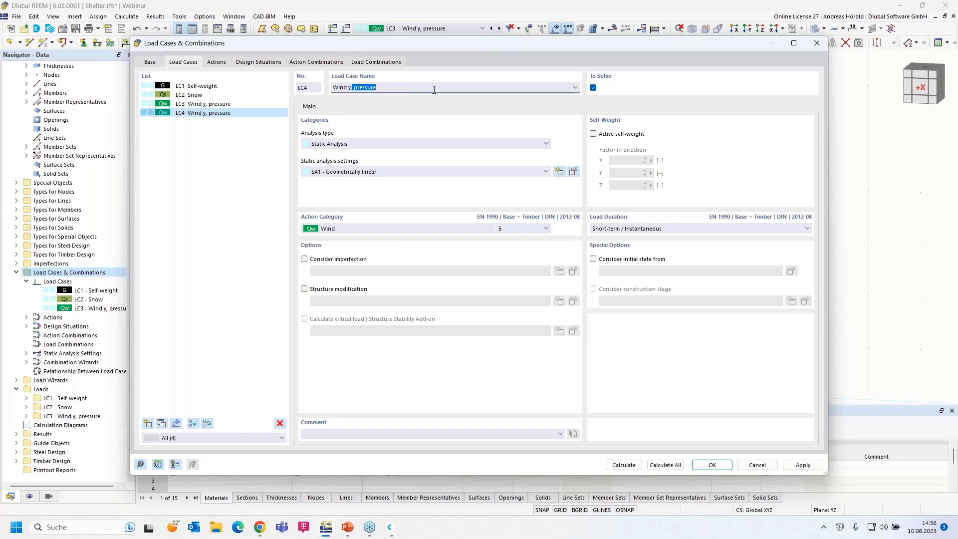
key("BackSpace")
left_click(712, 465)
Change LC4's roof area load wizard to -0.1 kN/m² suction in local z.
left_click(712, 465)
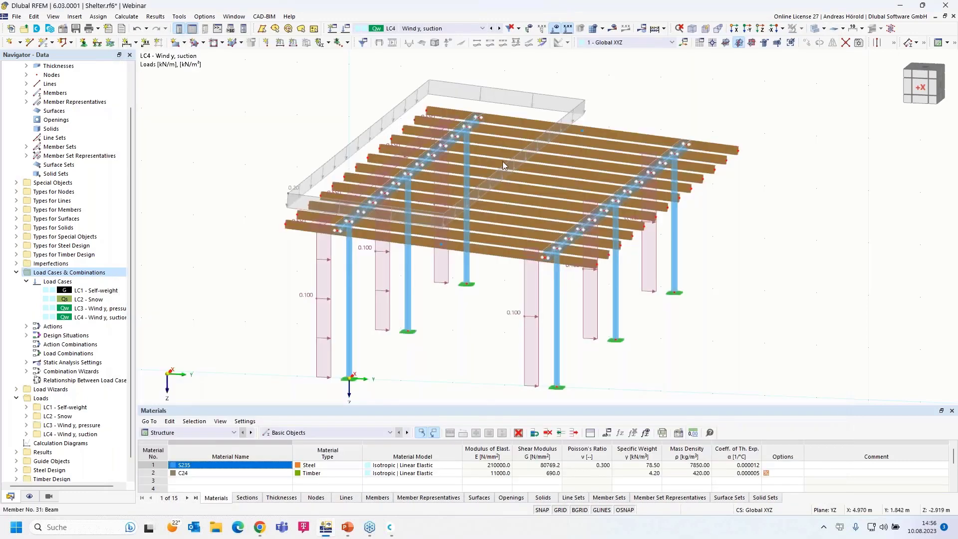
double_click(473, 90)
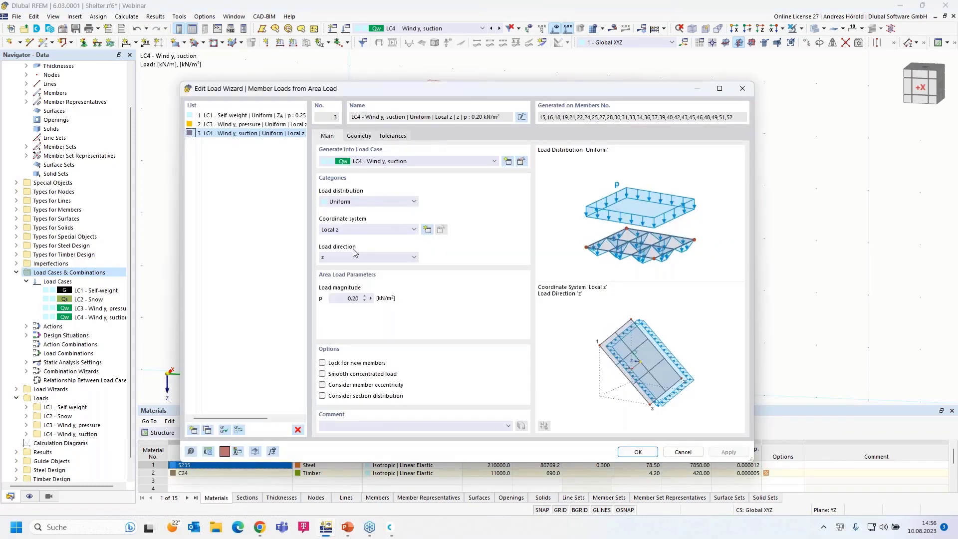
double_click(356, 297)
left_click(637, 452)
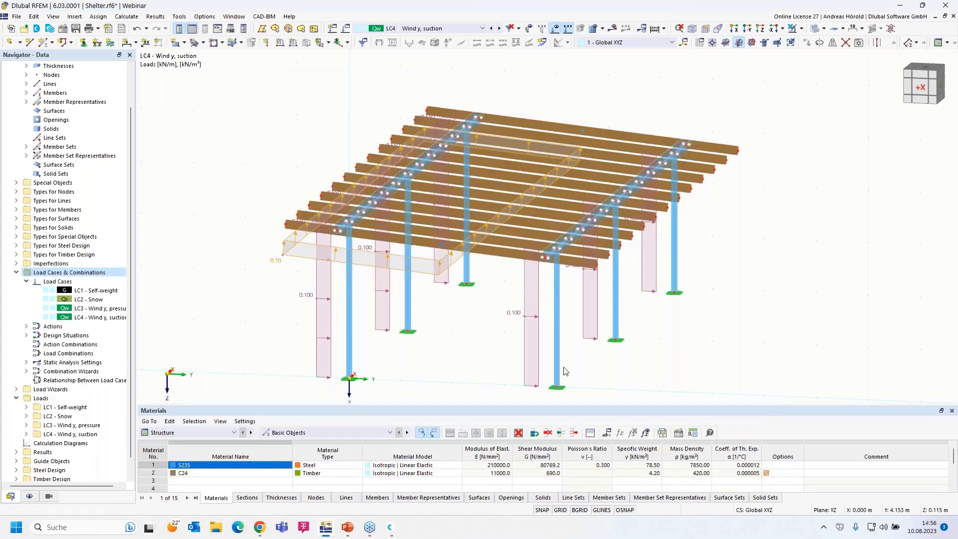
middle_click_drag(679, 394, 654, 377, "ctrl")
Switch between LC3 and LC4 to compare their roof loads.
right_click(654, 377)
left_click(581, 139)
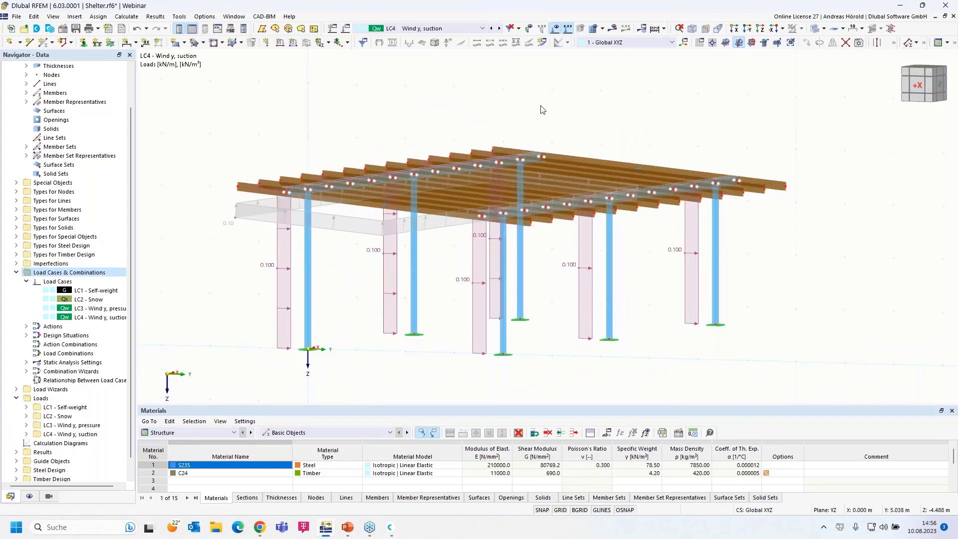
left_click(491, 28)
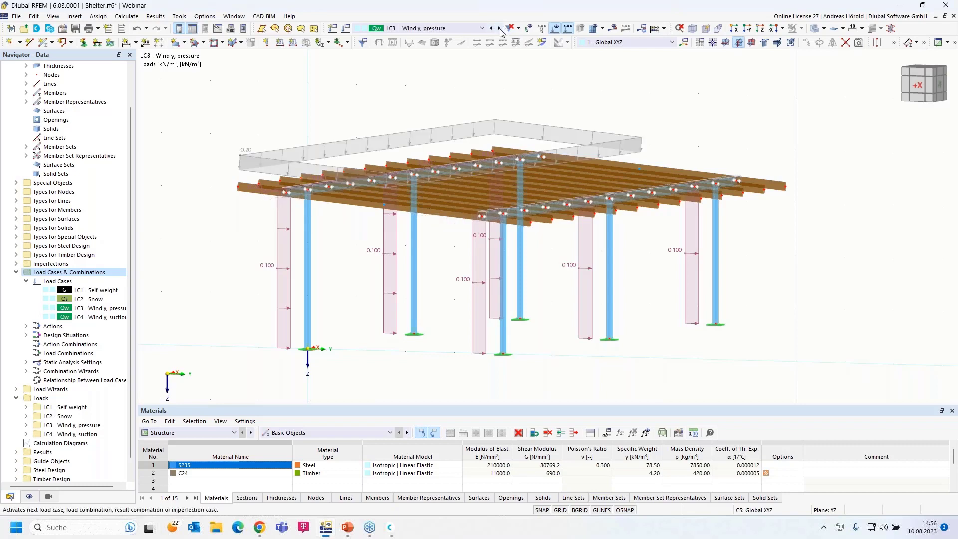
left_click(499, 28)
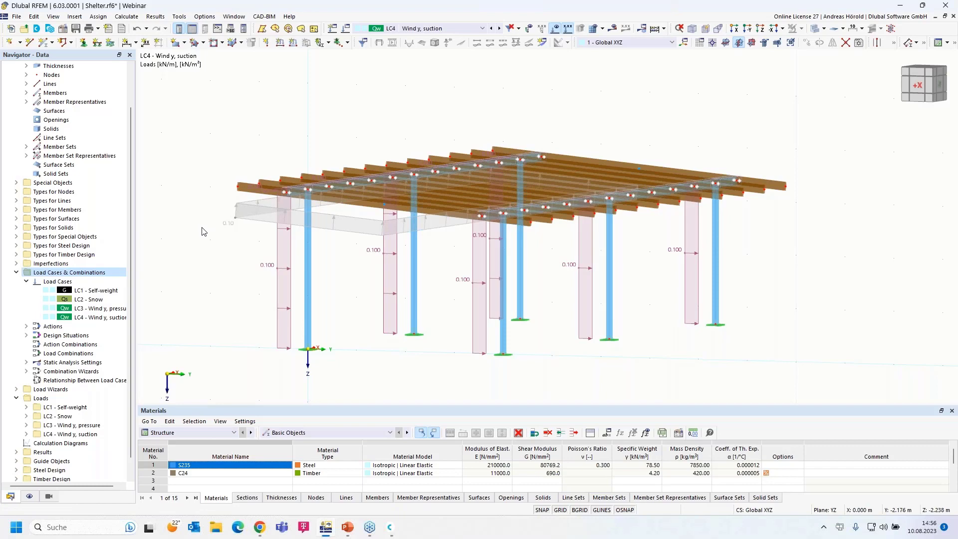
Reframe the view and open the settings of active load case LC4 Wind y, suction.
scroll(202, 231, "down", 1)
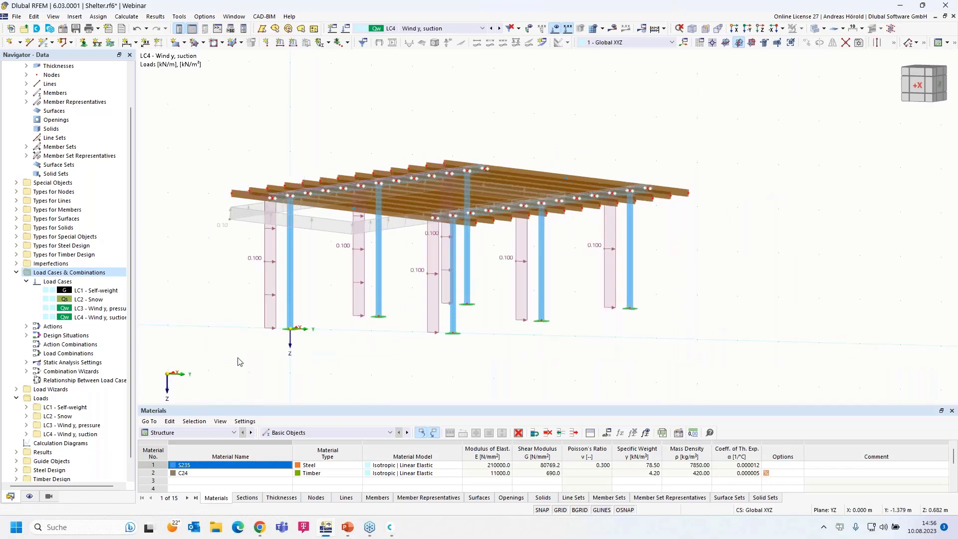
middle_click_drag(259, 373, 212, 387, "ctrl")
scroll(249, 372, "down", 2)
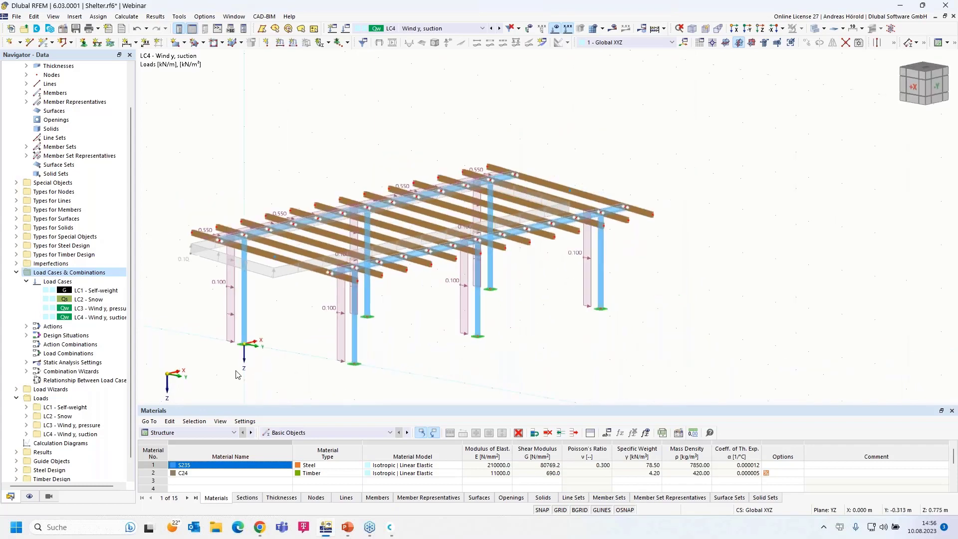
middle_click_drag(287, 362, 316, 336)
scroll(319, 348, "up", 2)
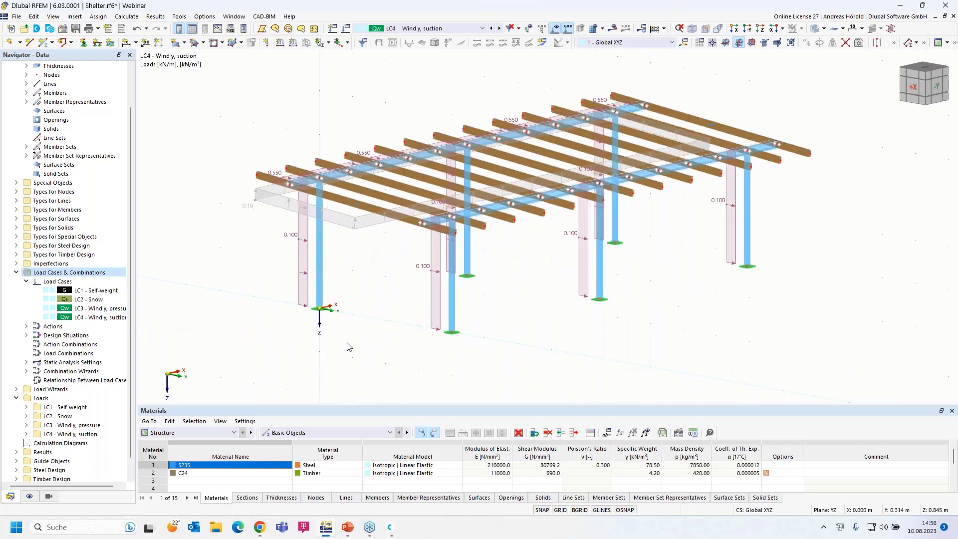
scroll(363, 343, "up", 2)
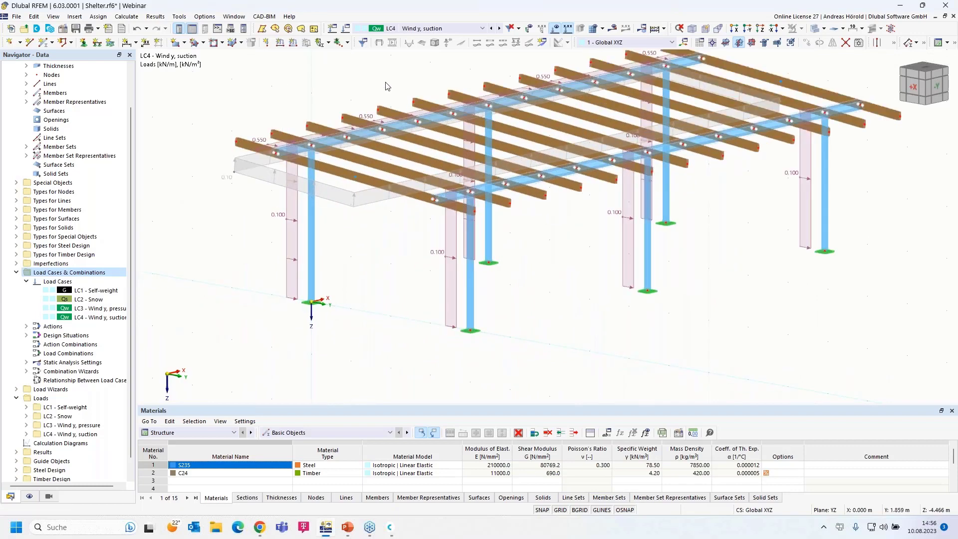
left_click(343, 31)
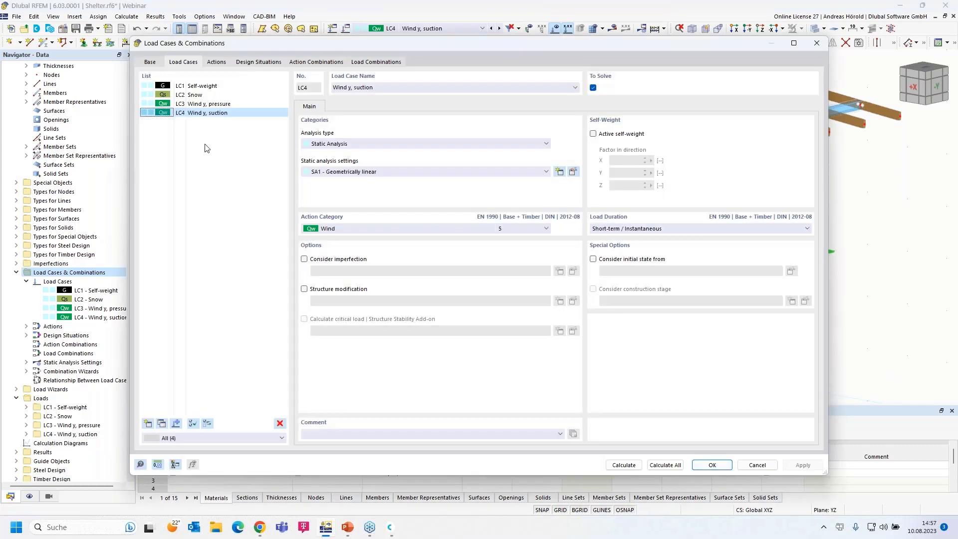
Create load case LC5 'Wind x, pressure' in the Wind category as the current case.
left_click(816, 43)
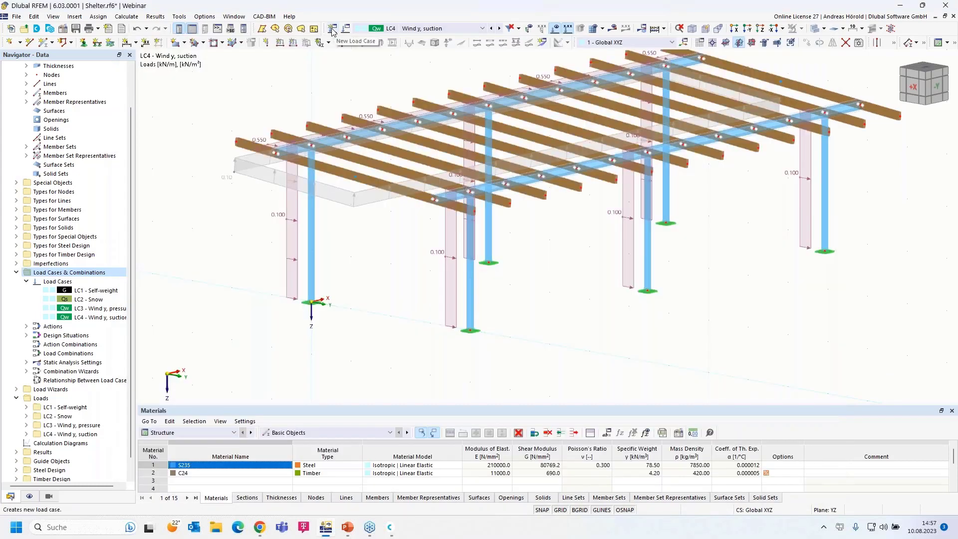
left_click(332, 31)
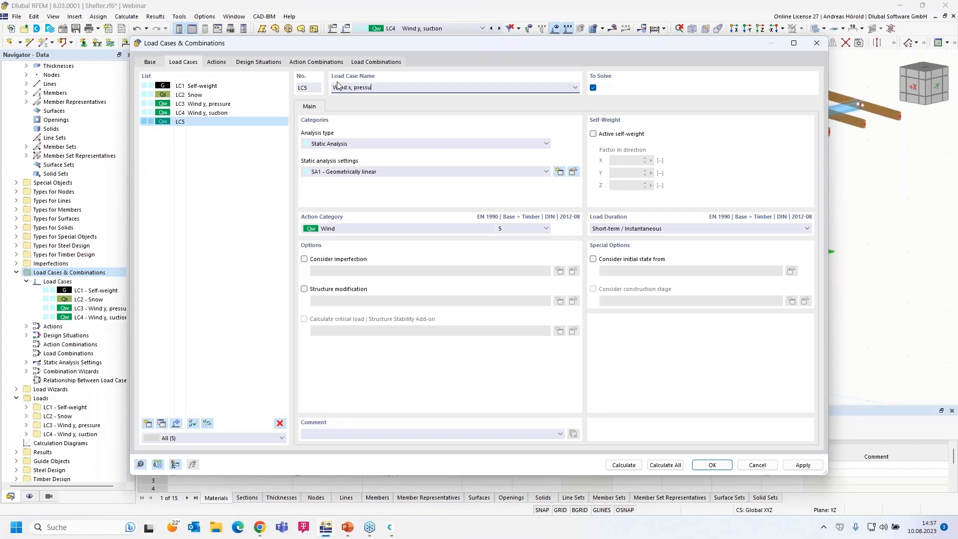
left_click(712, 464)
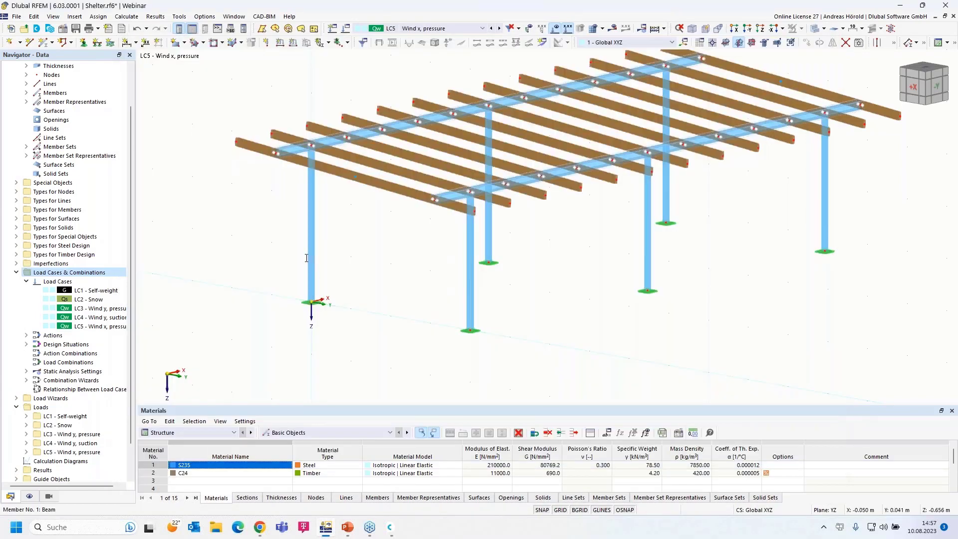
scroll(355, 245, "up", 3)
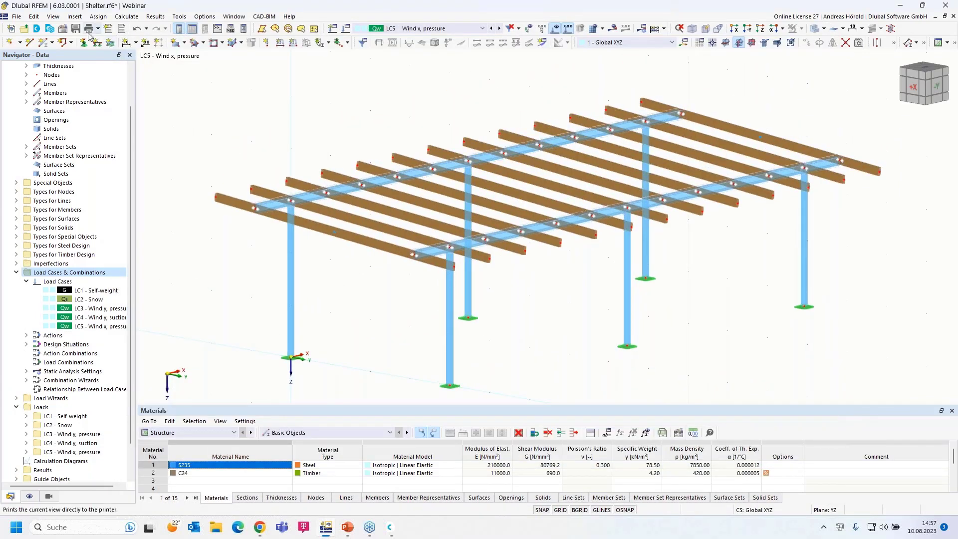
Start a Member Loads from Area Load wizard with local z direction and p = 0.10 kN/m².
left_click(74, 17)
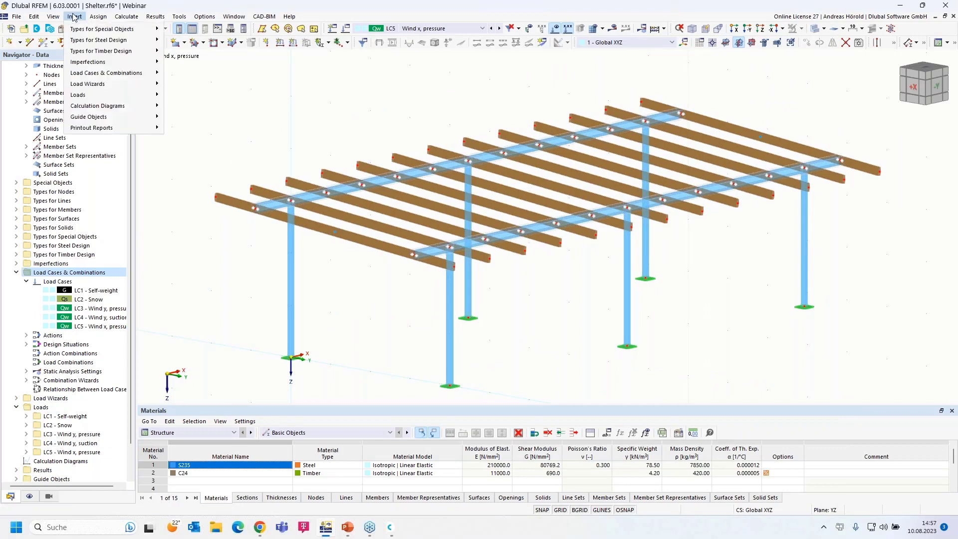
mouse_move(122, 165)
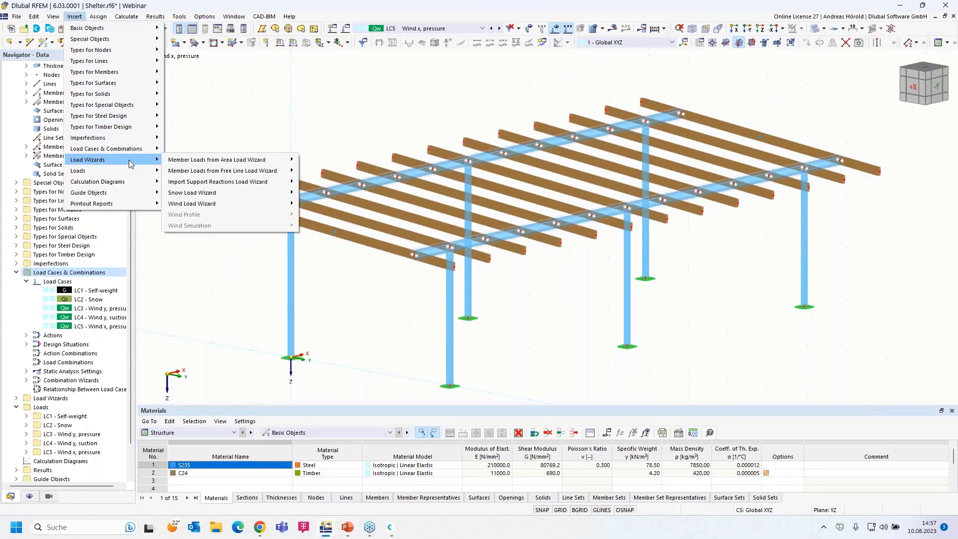
mouse_move(279, 164)
left_click(323, 164)
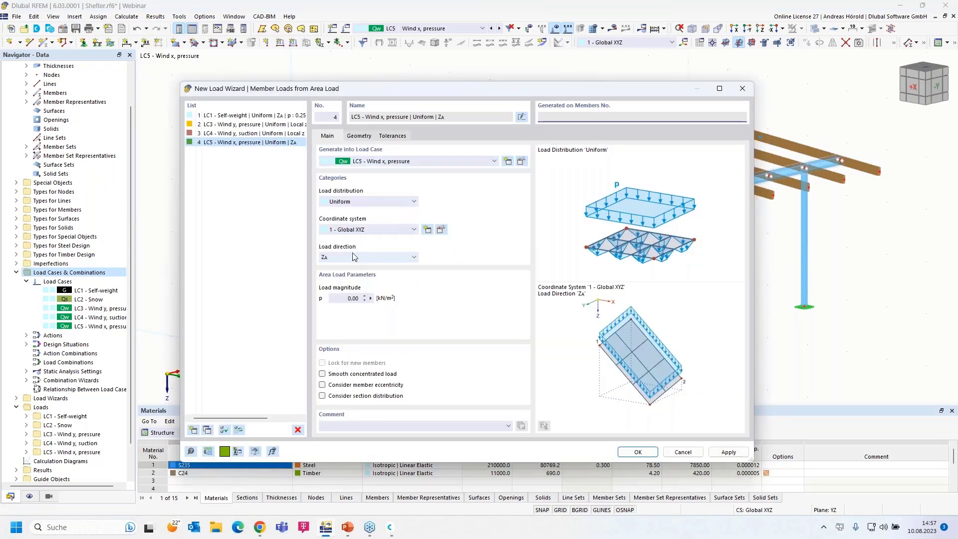
left_click(353, 255)
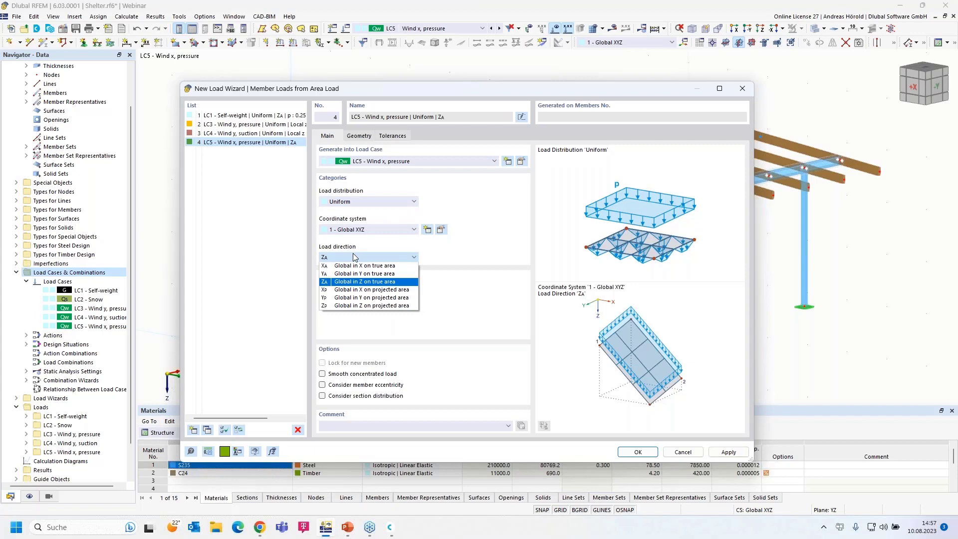
left_click(356, 230)
left_click(355, 241)
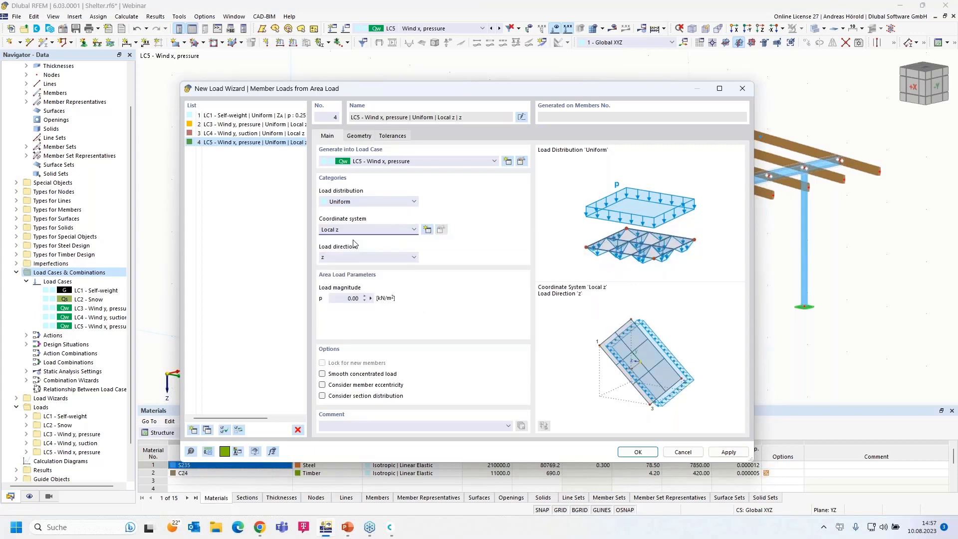
left_click(345, 298)
left_click(359, 136)
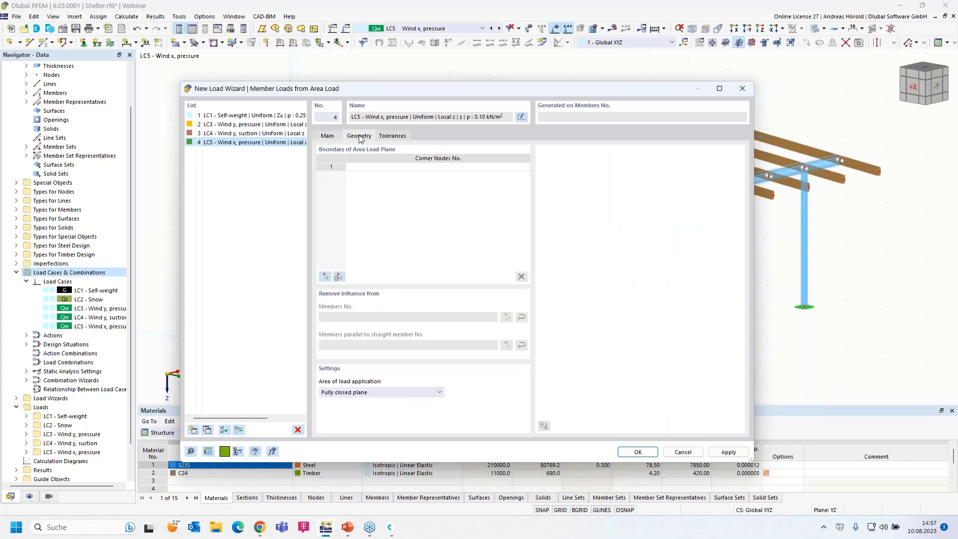
Bound the roof area by nodes 71, 39, 40, 72, parallel to member 11, and create it.
left_click(324, 277)
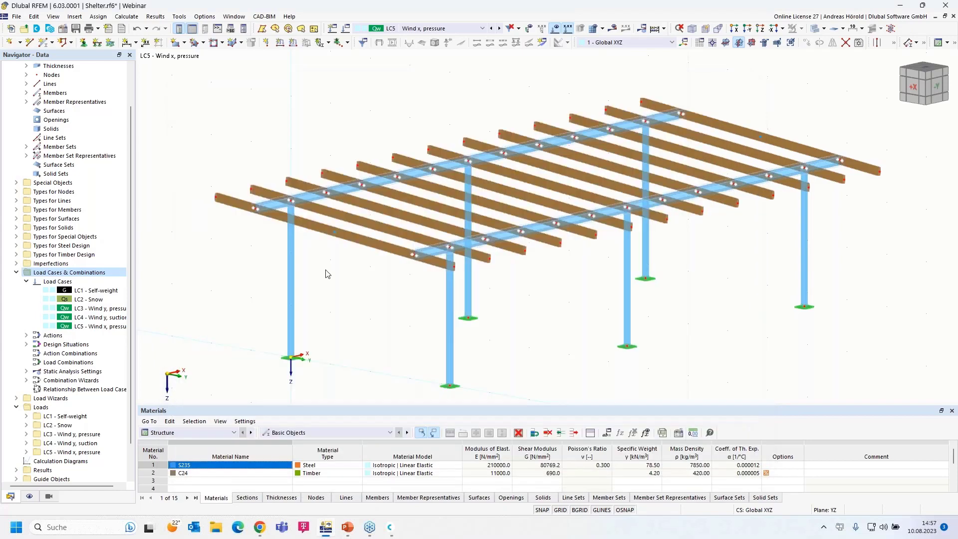
left_click(217, 196)
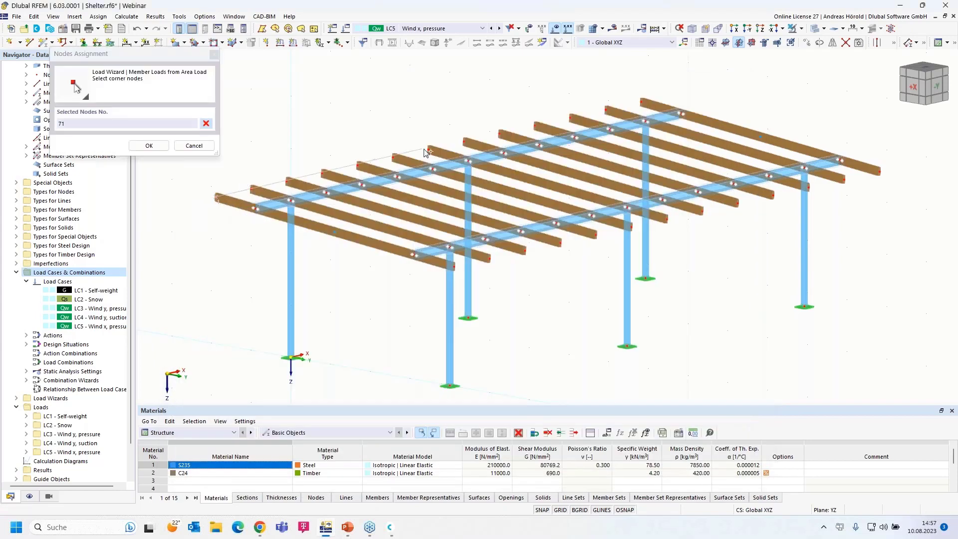
left_click(429, 150)
left_click(667, 219)
left_click(452, 266)
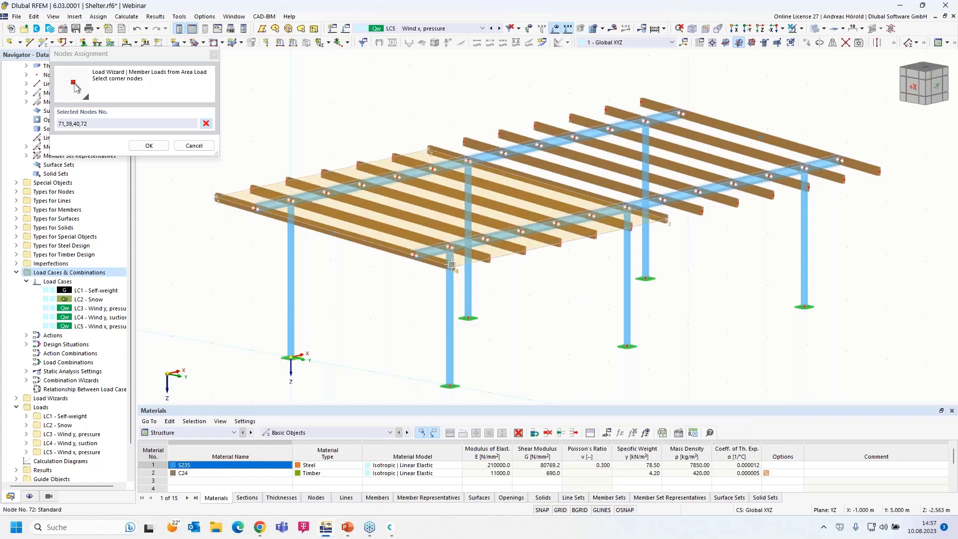
left_click(217, 197)
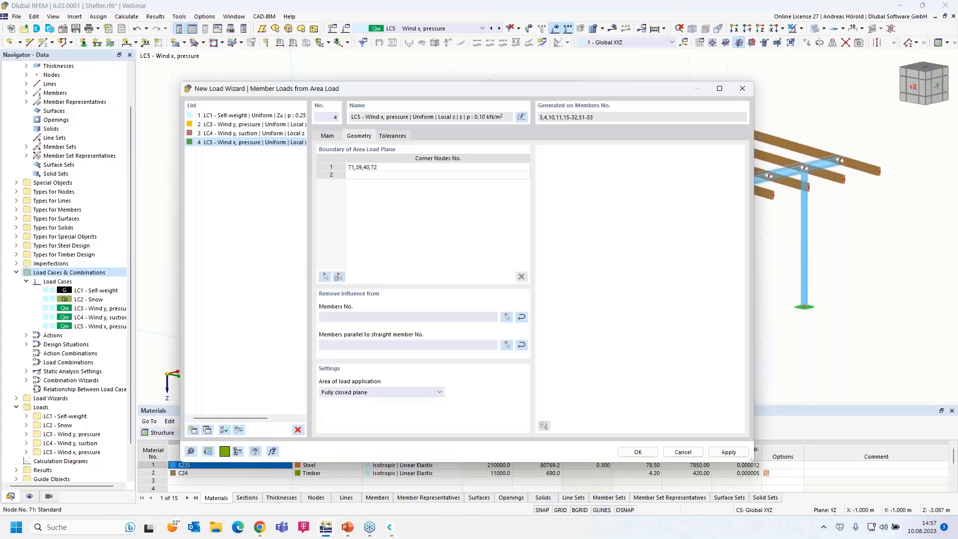
left_click(507, 344)
left_click(537, 226)
left_click(145, 146)
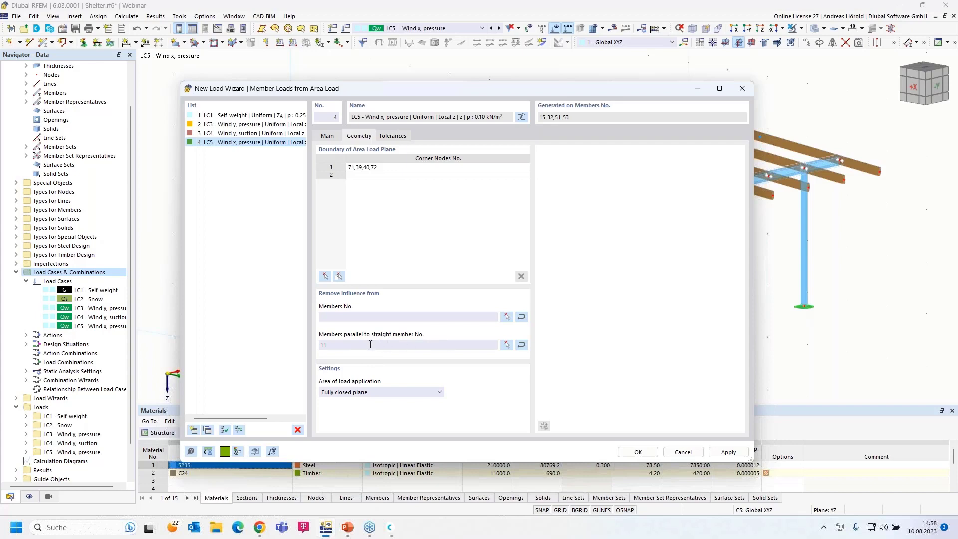
left_click(638, 452)
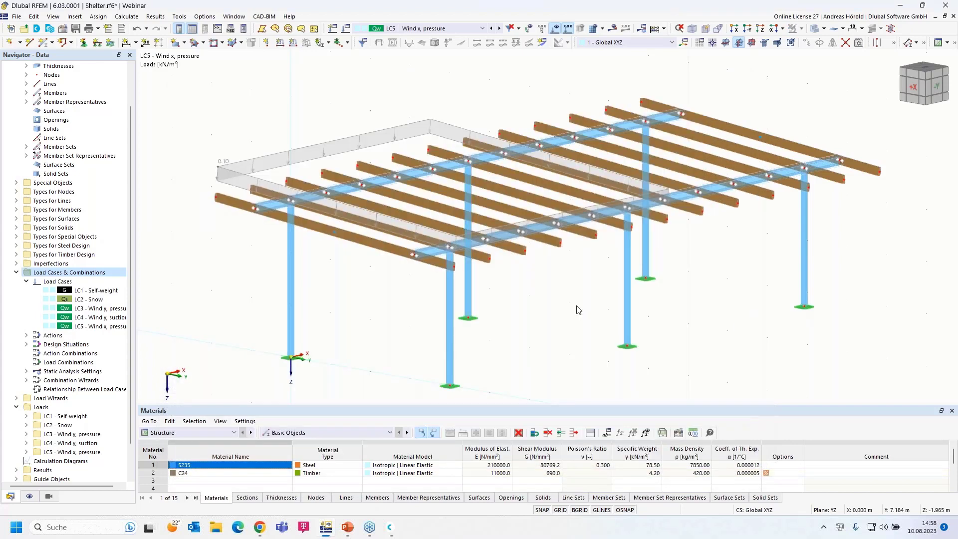
Toggle the wizard between per-beam loads and one area, then select the row of columns.
right_click(321, 147)
left_click(357, 205)
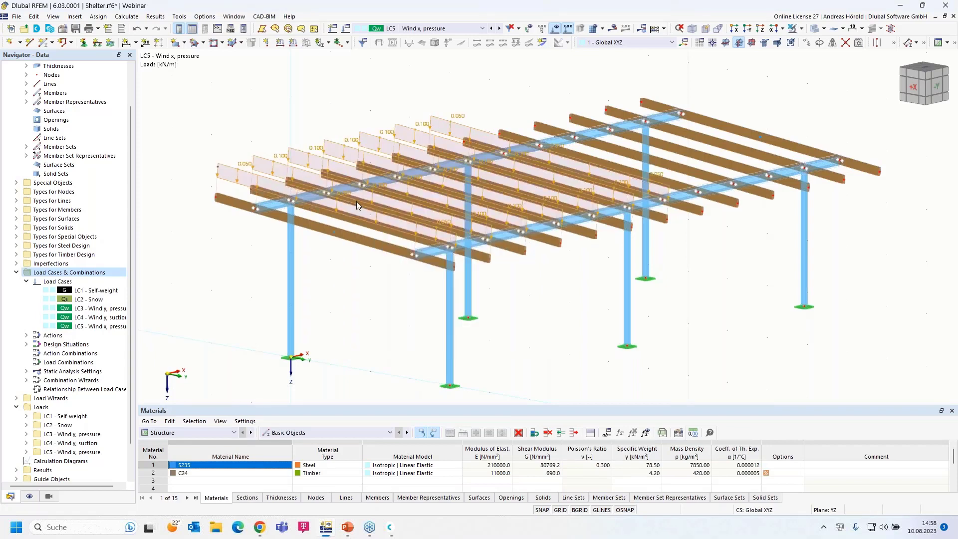
right_click(358, 205)
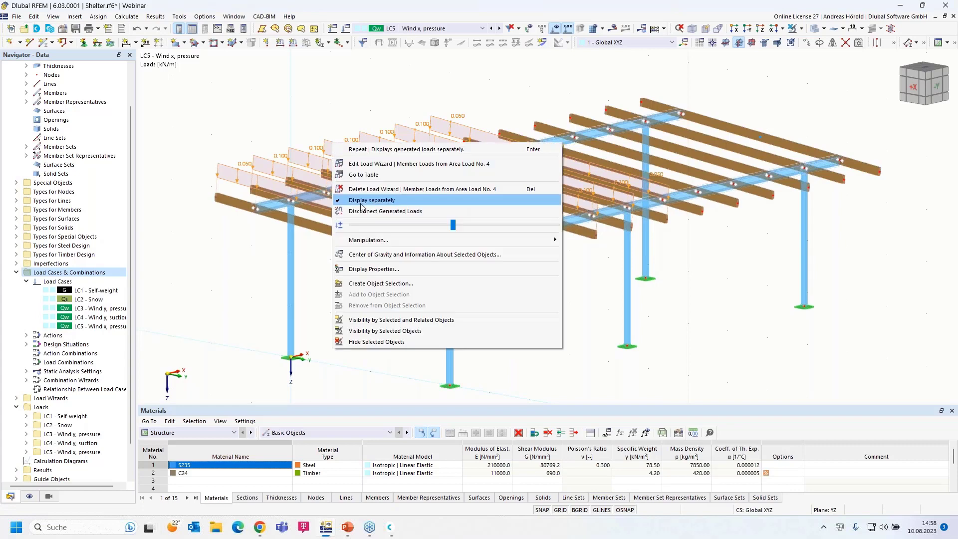
left_click(361, 204)
middle_click_drag(716, 369, 698, 324, "ctrl")
scroll(708, 319, "up", 1)
left_click_drag(867, 270, 145, 334)
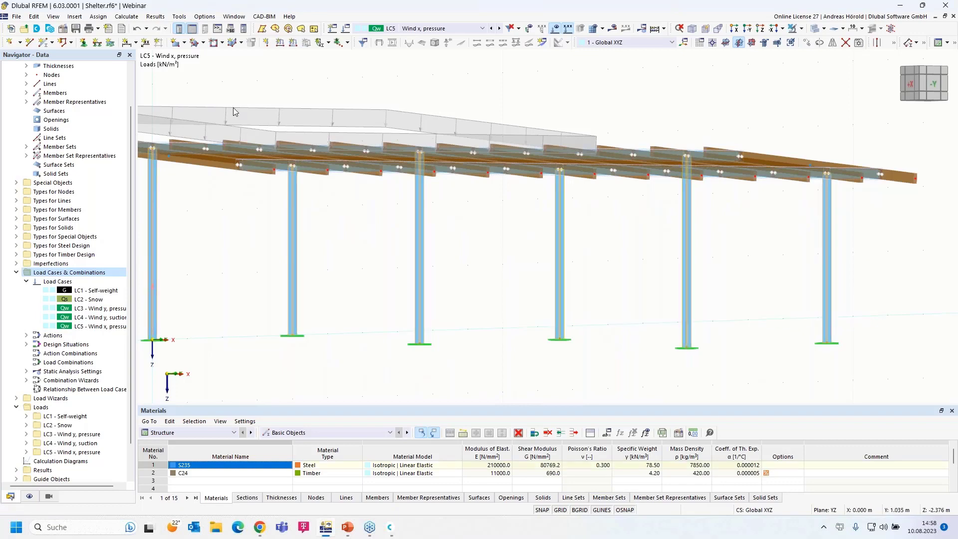
Apply a uniform 0.1 kN/m global-X member load to columns 1, 2, 5, 8, 9, 12.
left_click(293, 44)
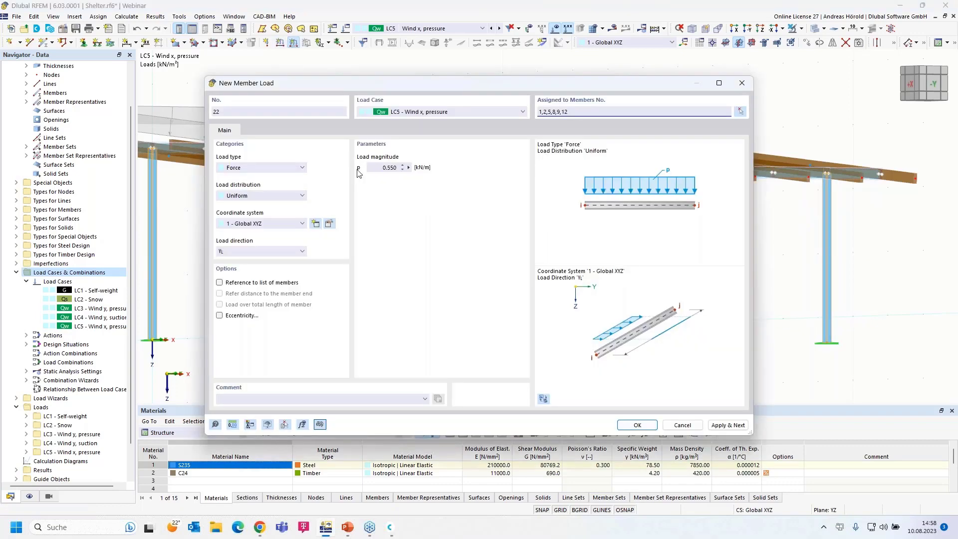
left_click(376, 167)
type("0,1")
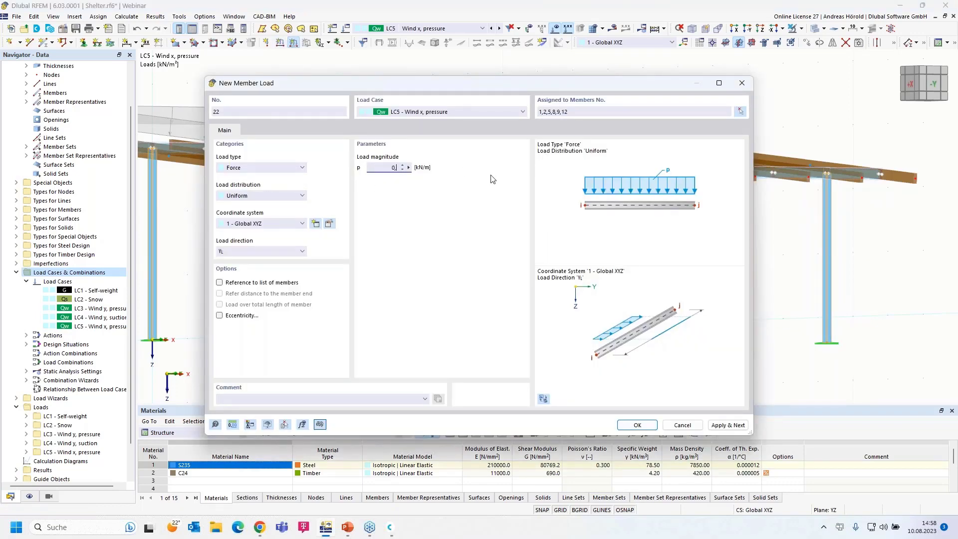
left_click(260, 252)
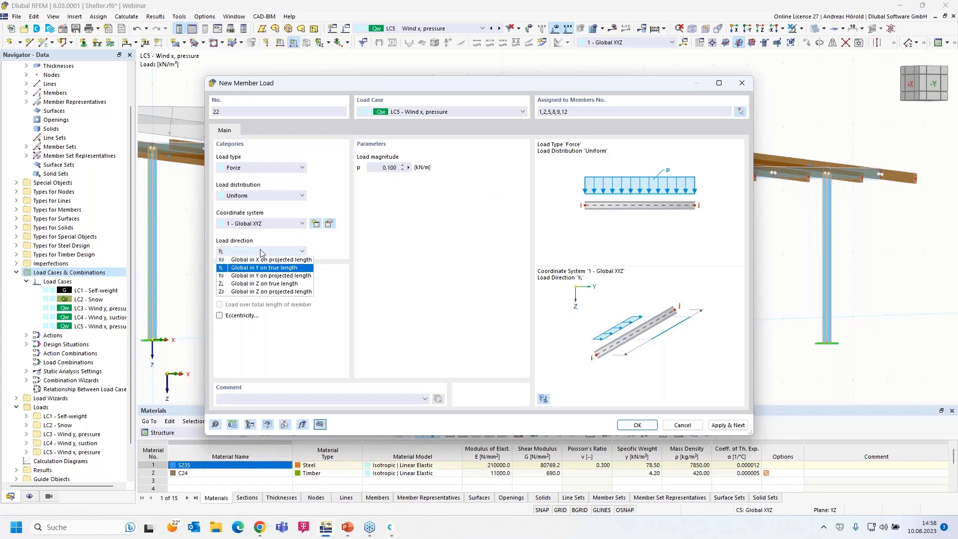
left_click(249, 260)
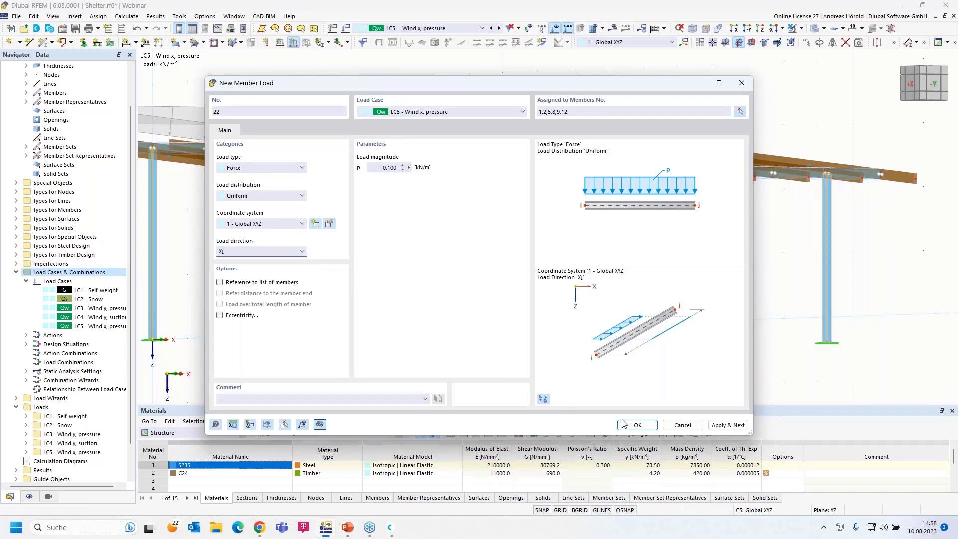
left_click(637, 424)
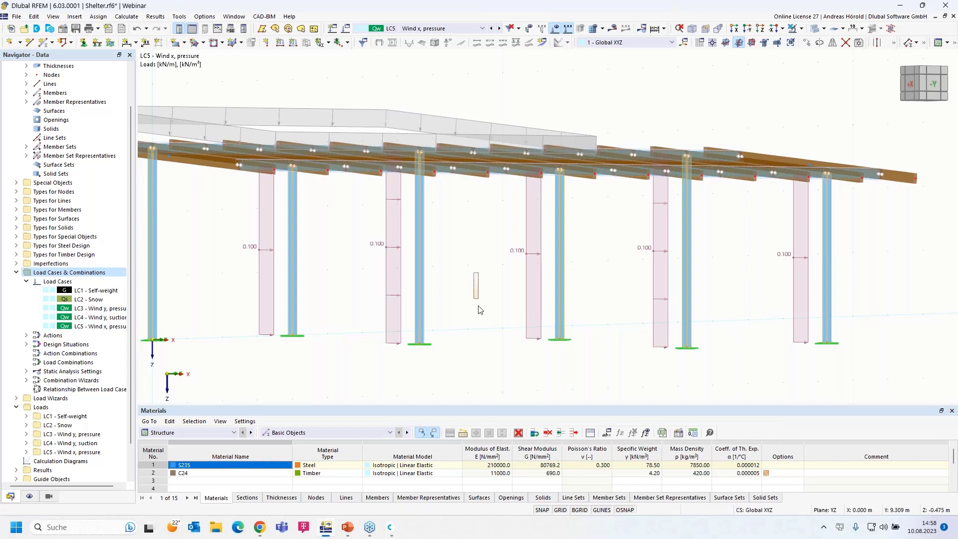
left_click_drag(461, 296, 441, 329)
scroll(442, 329, "up", 5)
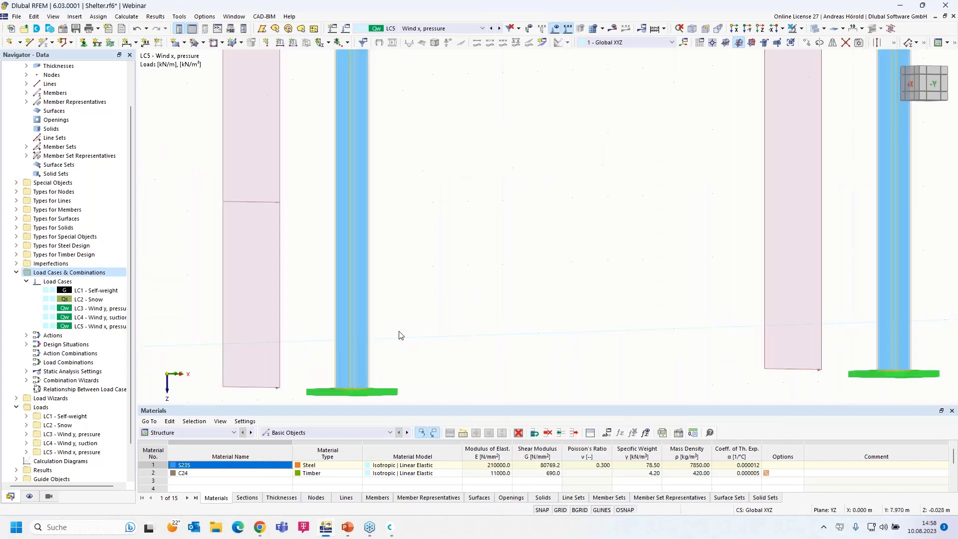
scroll(400, 335, "down", 6)
middle_click_drag(455, 319, 446, 346)
middle_click_drag(386, 345, 516, 316)
scroll(518, 320, "down", 1)
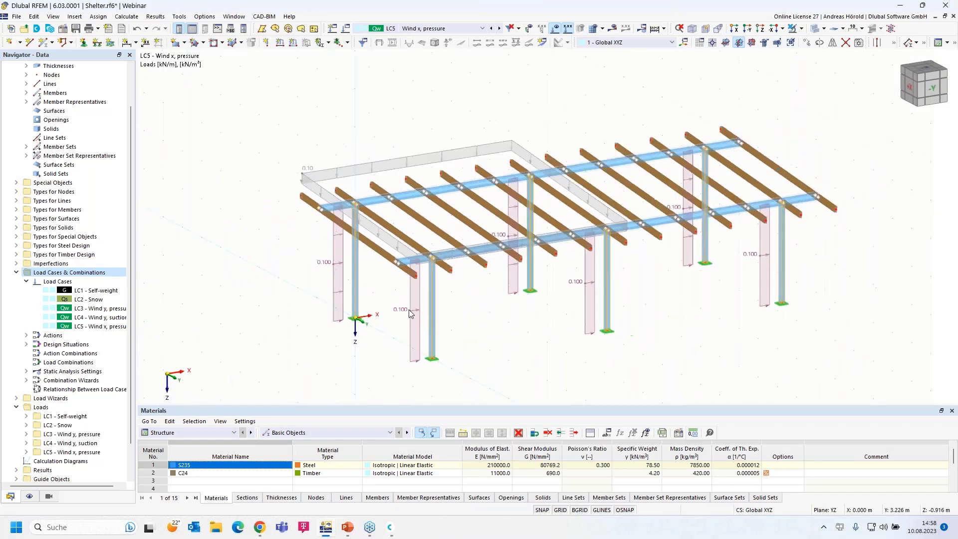
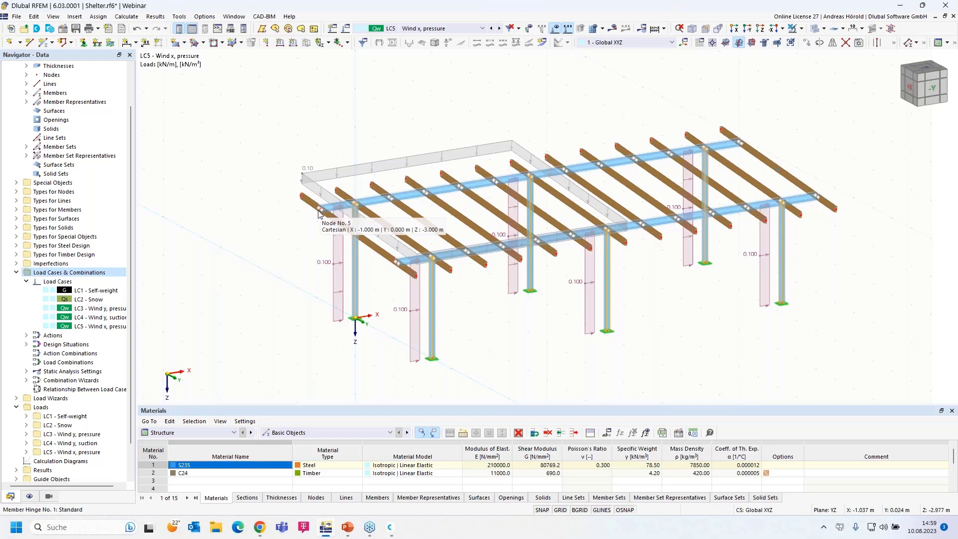
Apply a 1.6 kN global-X nodal force to nodes 5 and 13 in LC5 Wind x, pressure.
left_click(267, 42)
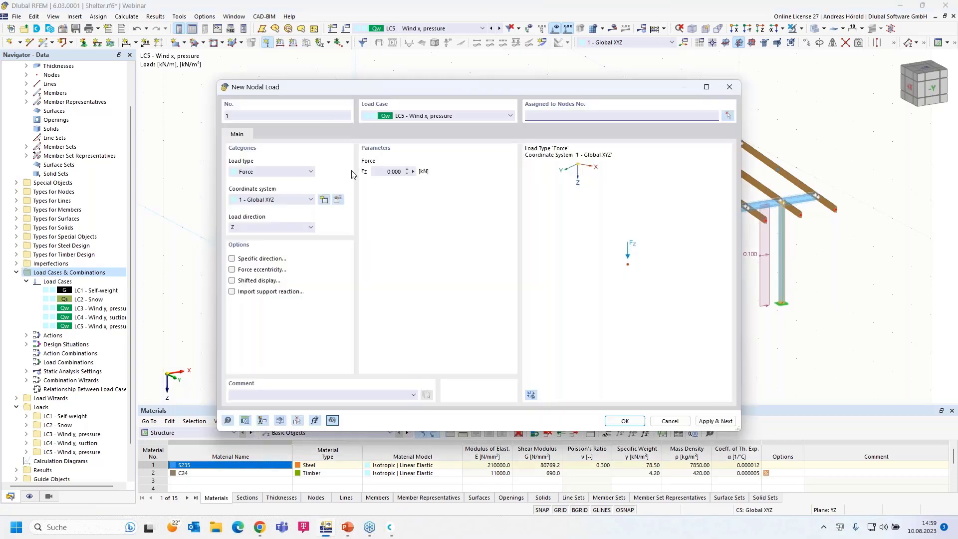
left_click(266, 228)
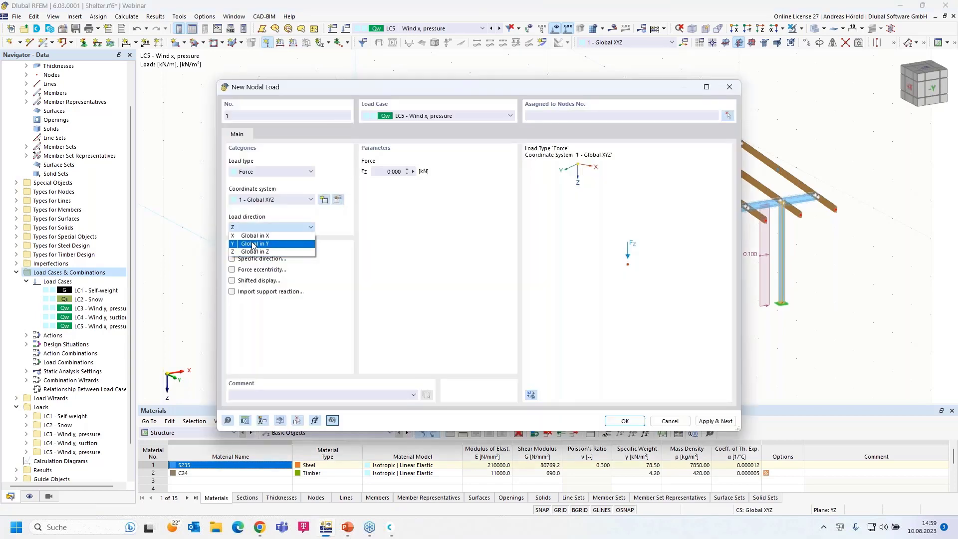
left_click(256, 240)
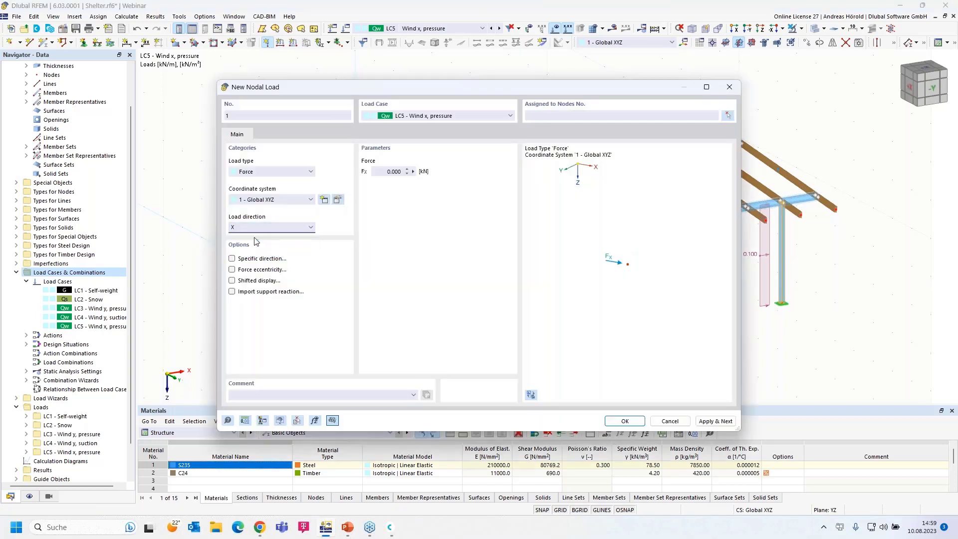
left_click(273, 172)
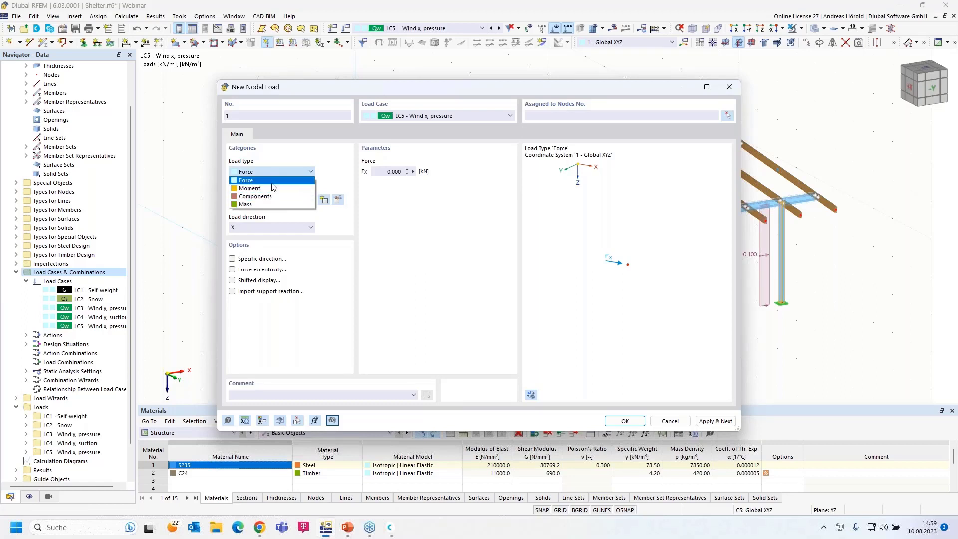
left_click(272, 180)
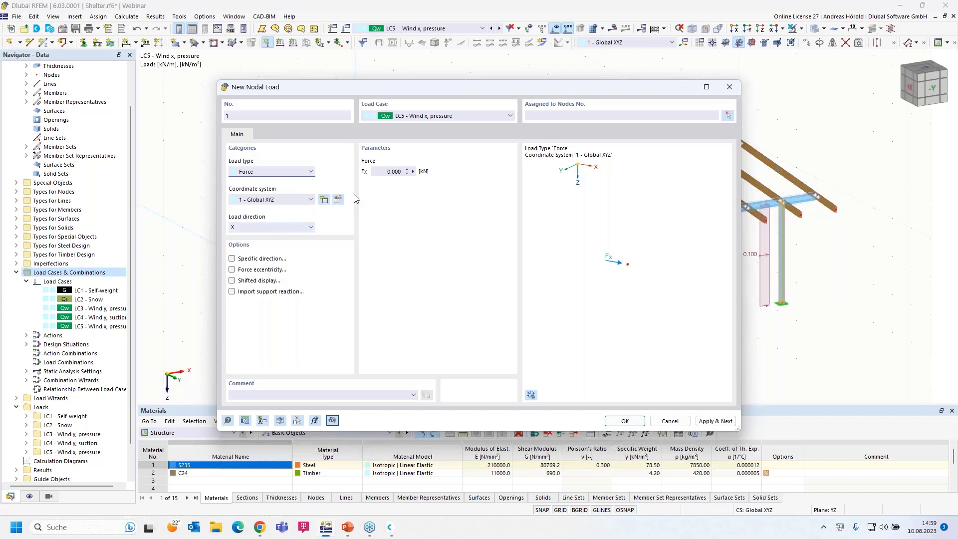
left_click(385, 170)
type("1,6")
left_click(624, 420)
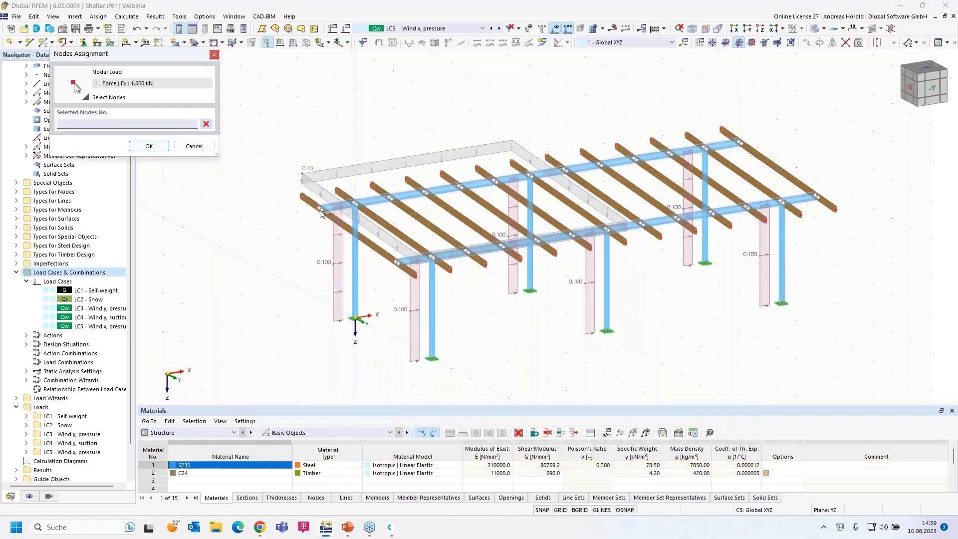
left_click(406, 276)
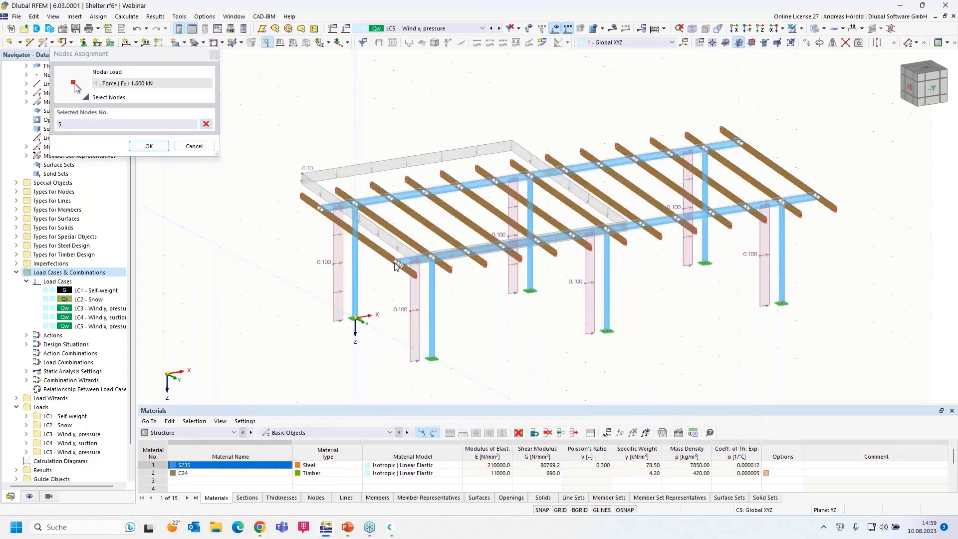
left_click(149, 146)
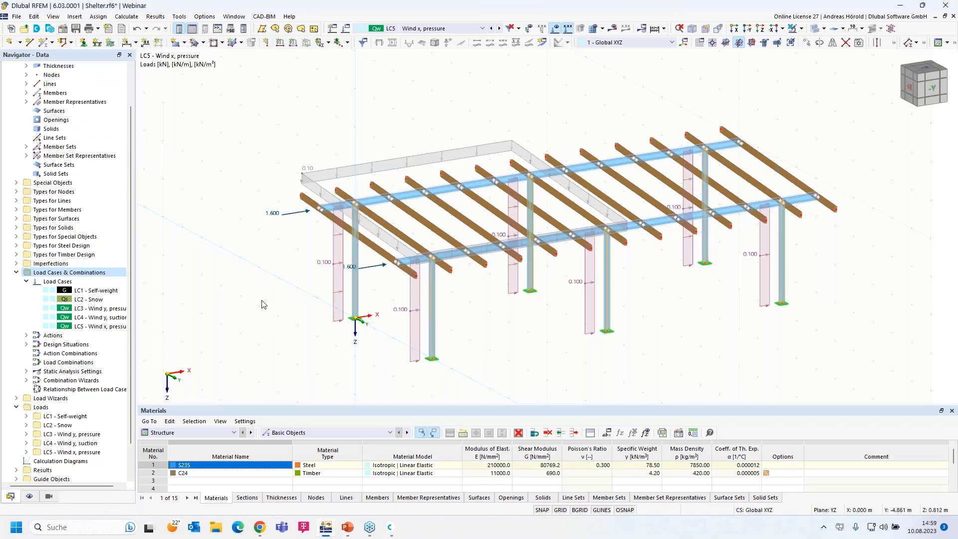
right_click(103, 327)
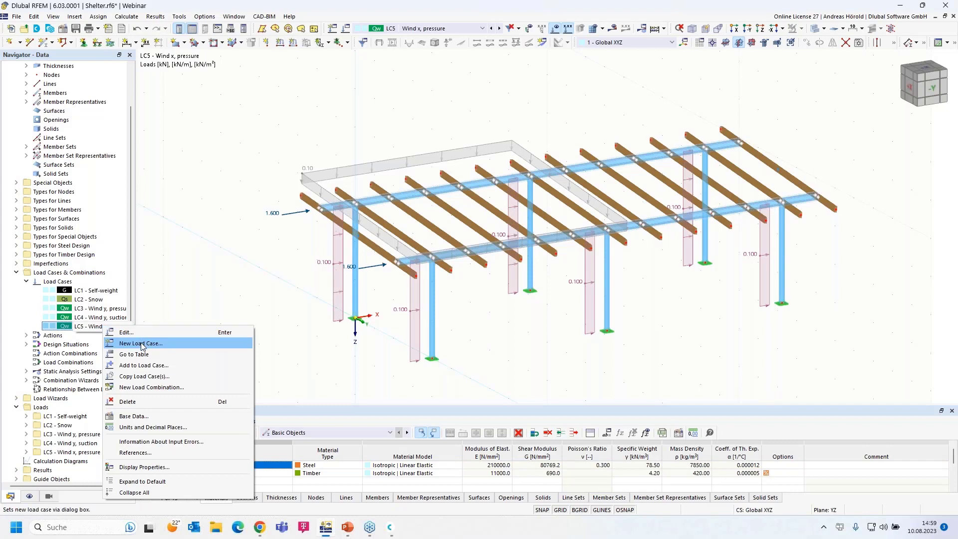
Create load case LC6 as a copy of LC5, named 'Wind x, suction'.
left_click(125, 333)
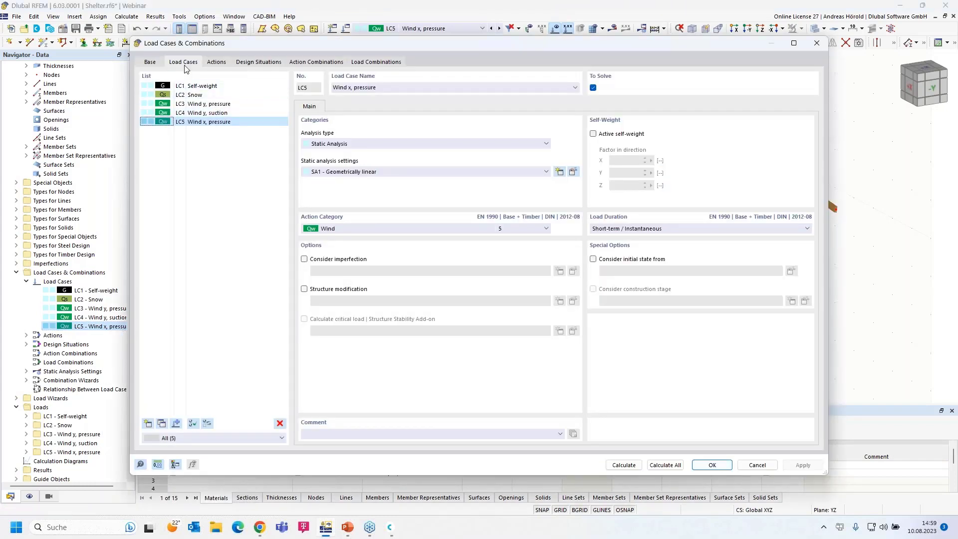
left_click(161, 424)
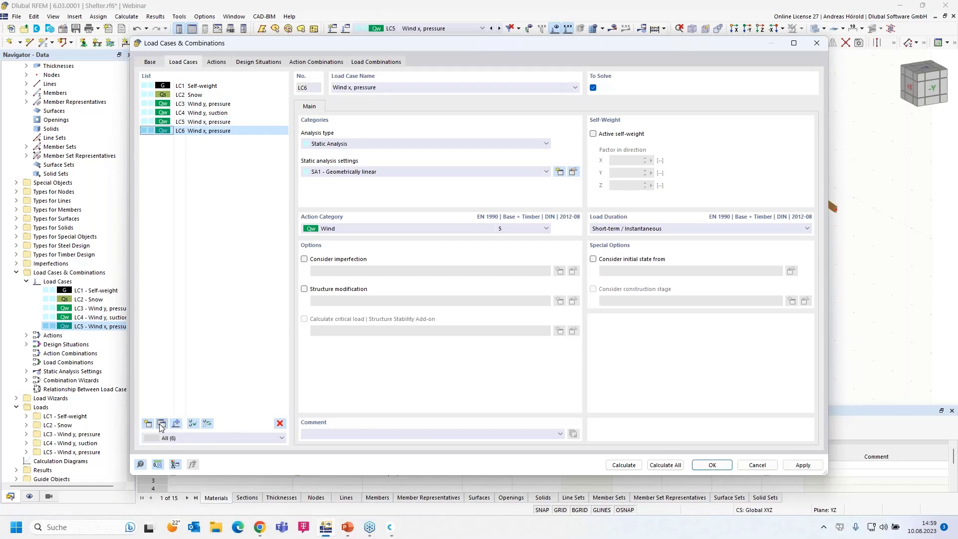
left_click_drag(355, 88, 419, 90)
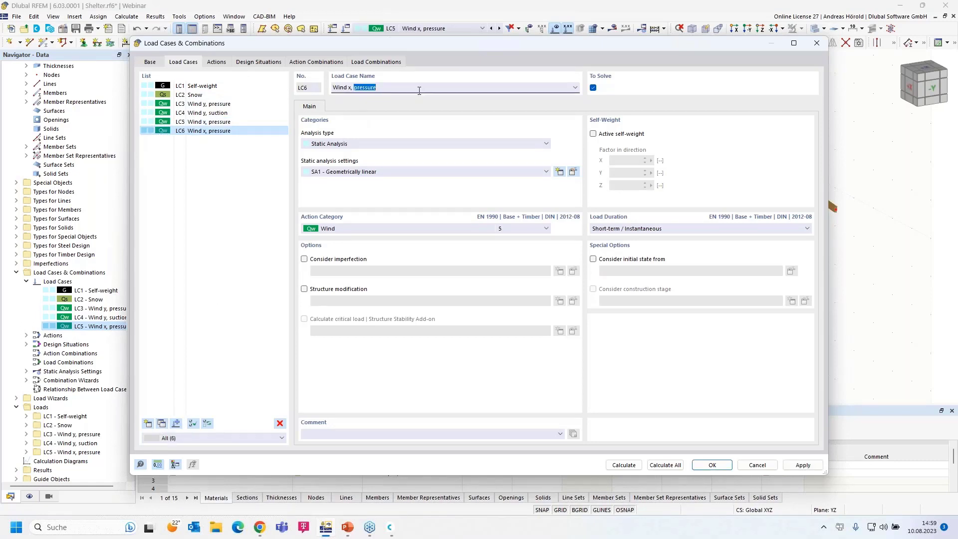
type("su")
left_click(712, 466)
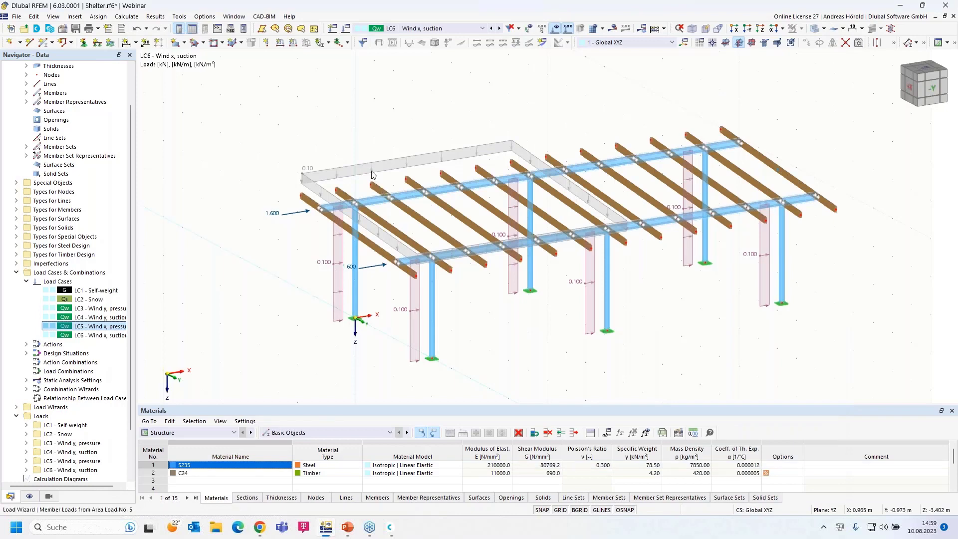
Reverse the LC6 roof area load to -0.20 kN/m².
double_click(373, 166)
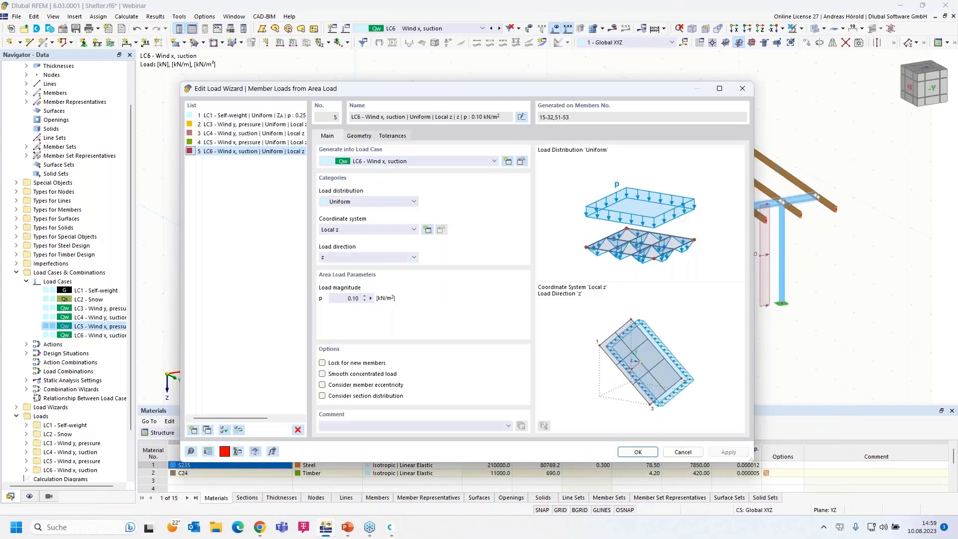
left_click(344, 299)
key("BackSpace")
type("-0,2")
left_click(637, 452)
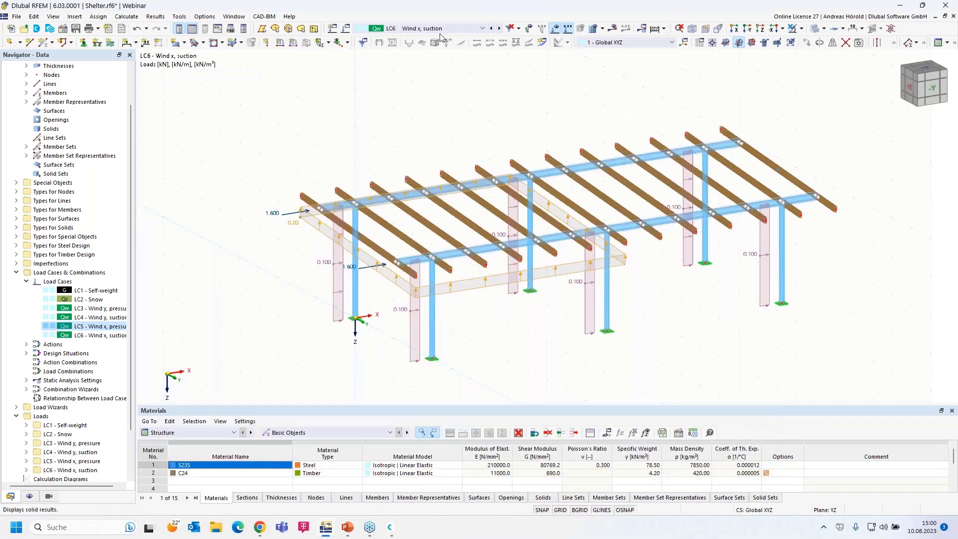
left_click(491, 28)
Change the LC4 Wind y, suction roof area load to -0.30 kN/m².
left_click(492, 29)
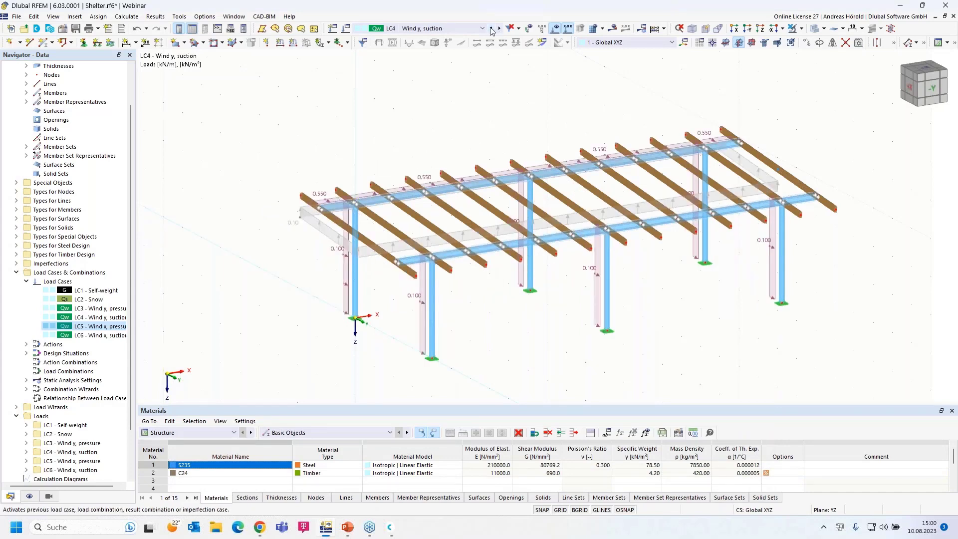
left_click(491, 29)
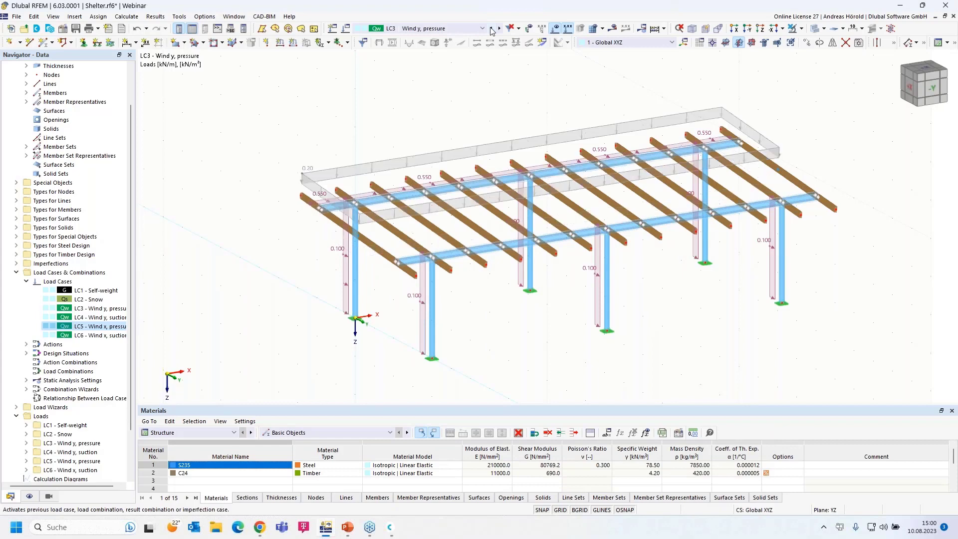
left_click(500, 28)
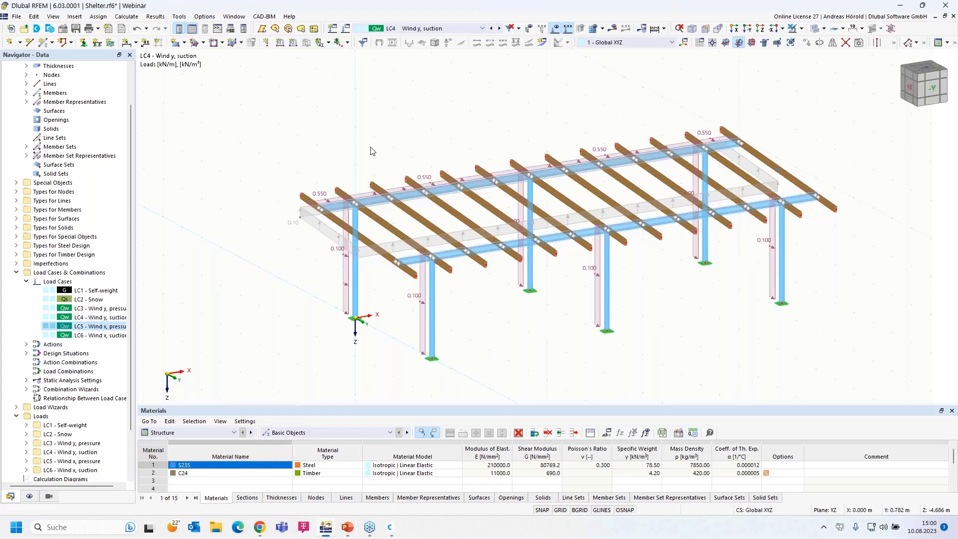
double_click(316, 221)
left_click(353, 298)
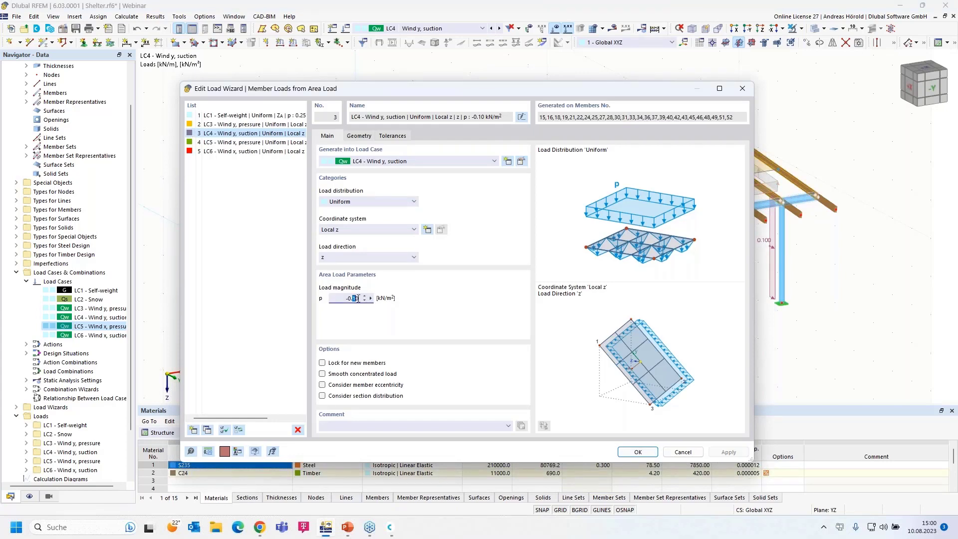
type("3")
left_click(640, 452)
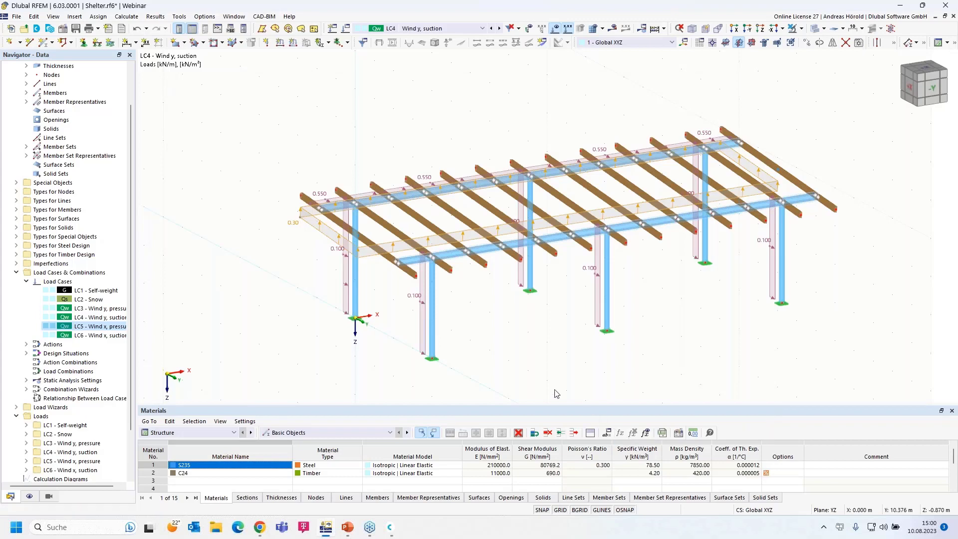
Step through LC5 and LC6, then bring up the load cases and combinations list.
left_click(499, 28)
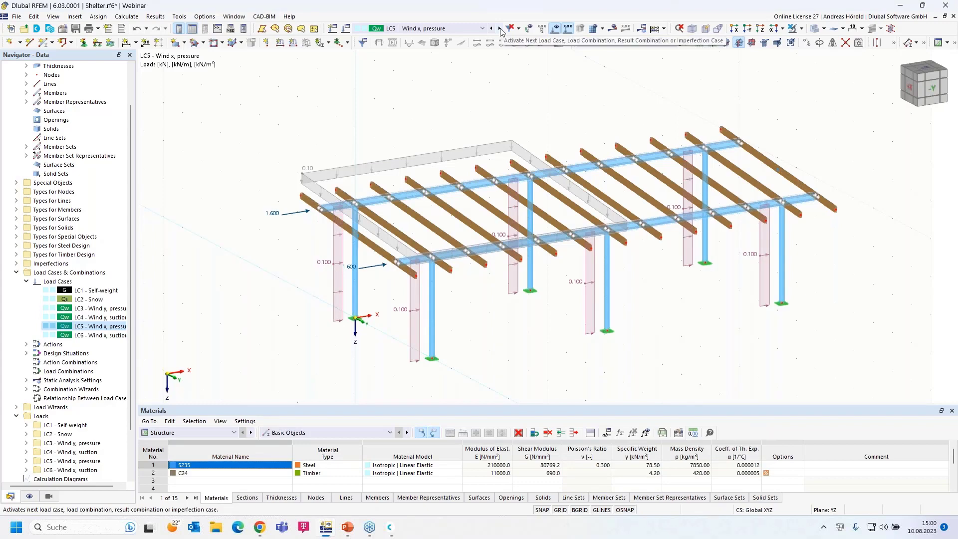
left_click(499, 28)
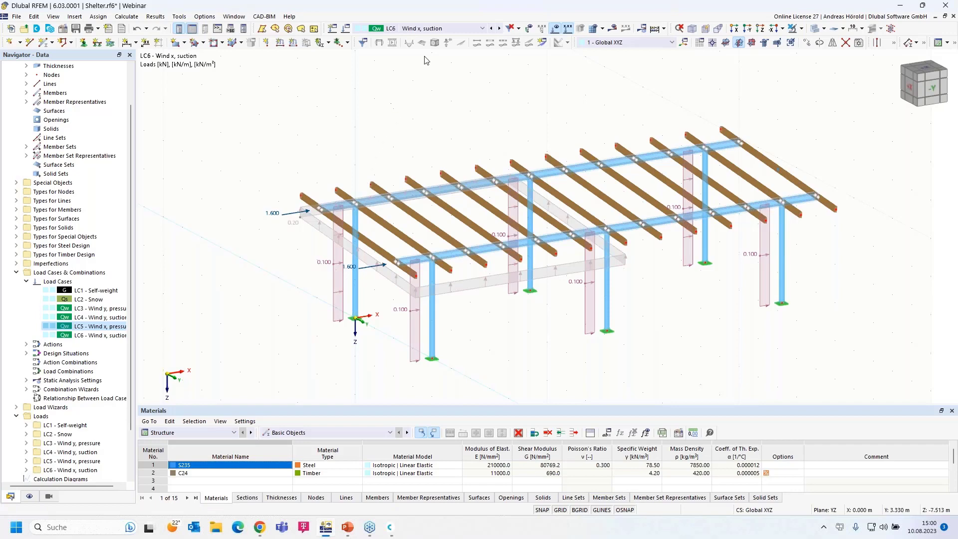
left_click(445, 26)
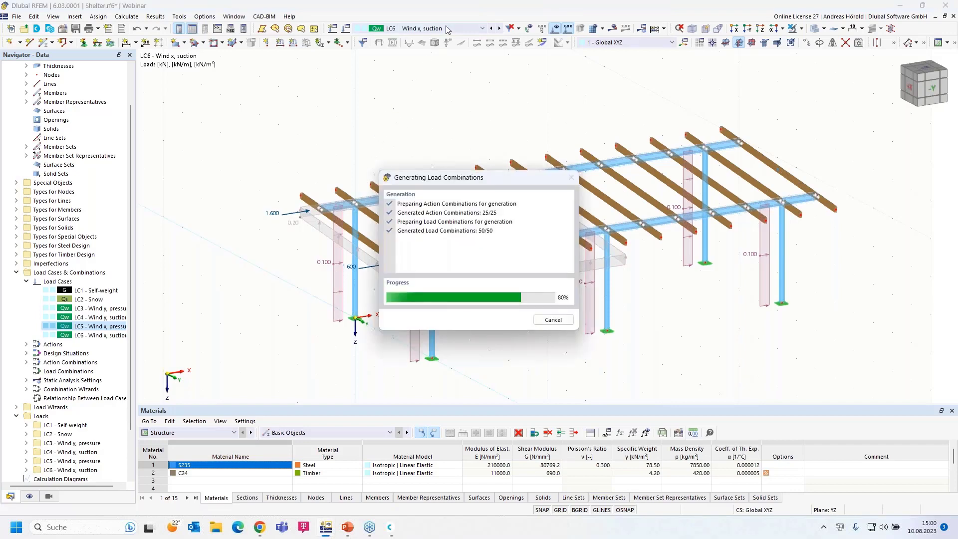
left_click(482, 39)
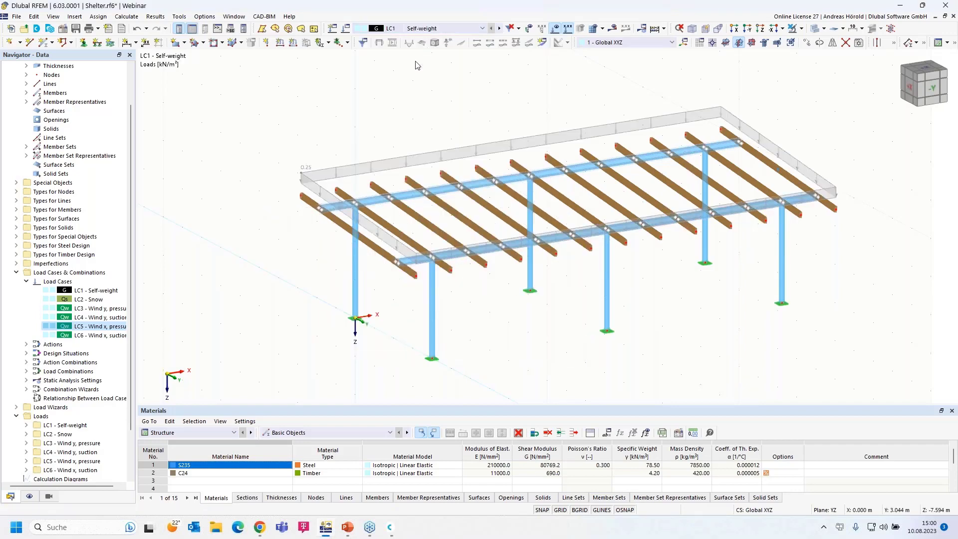
left_click(500, 28)
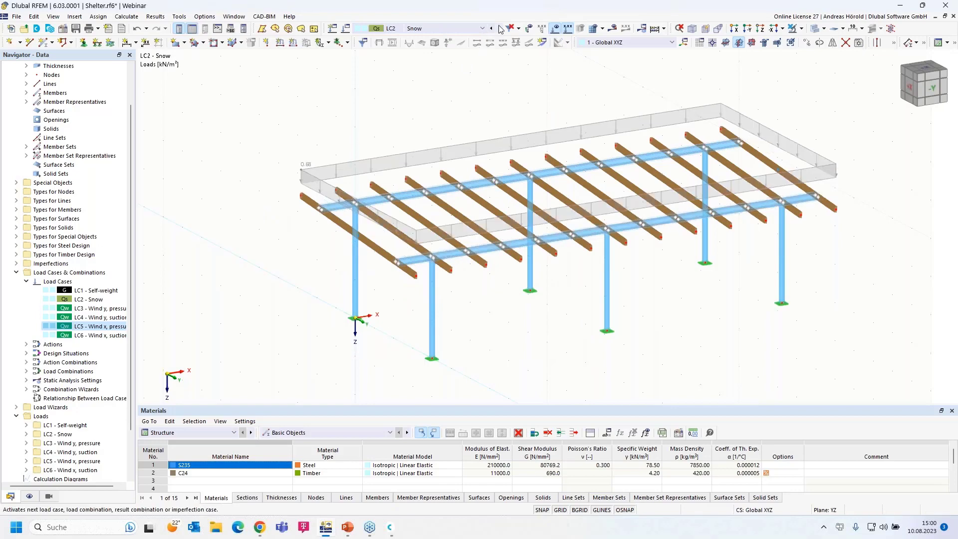
left_click(482, 29)
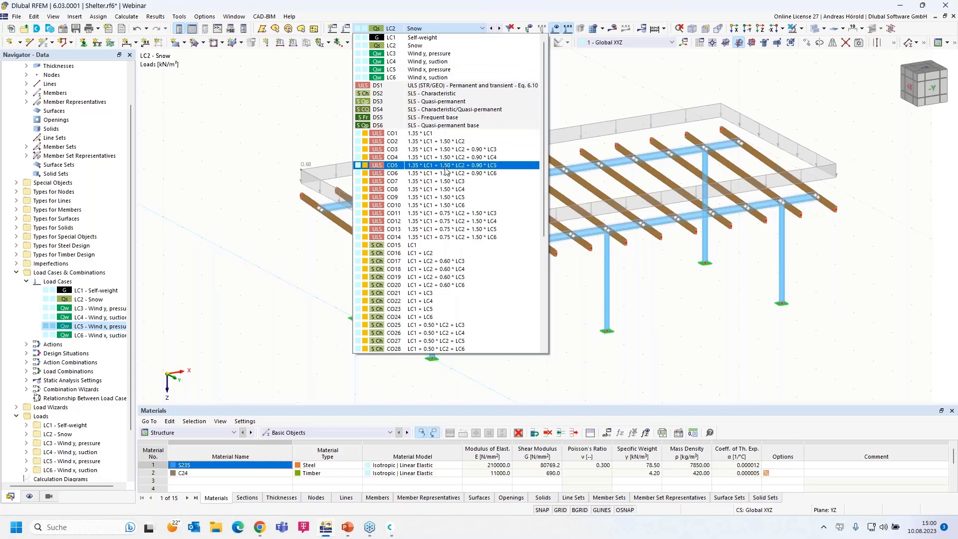
scroll(443, 207, "down", 7)
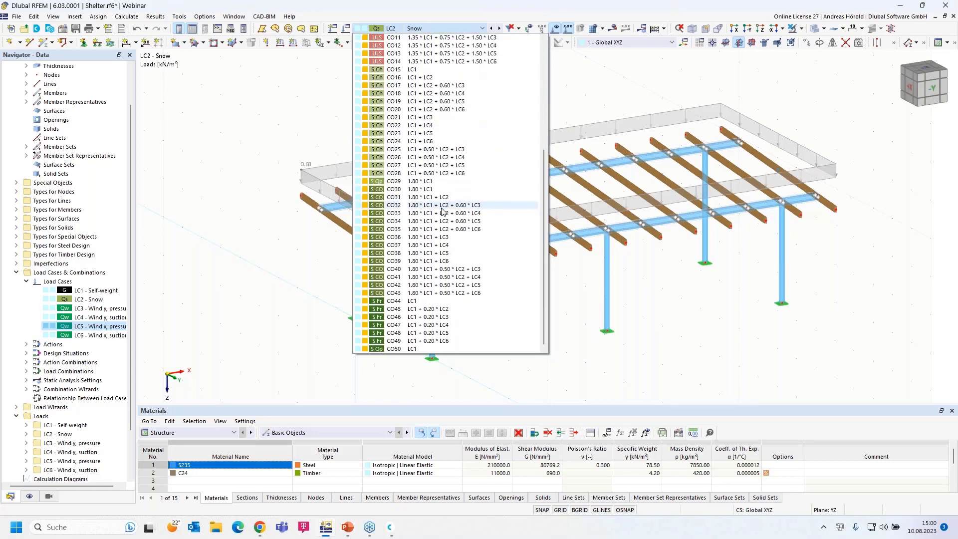
scroll(442, 210, "up", 7)
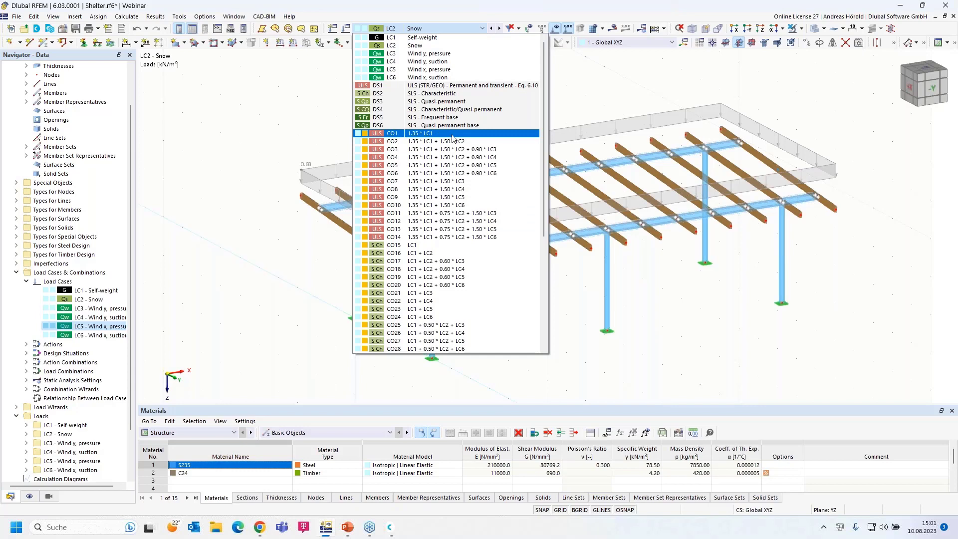
left_click(572, 97)
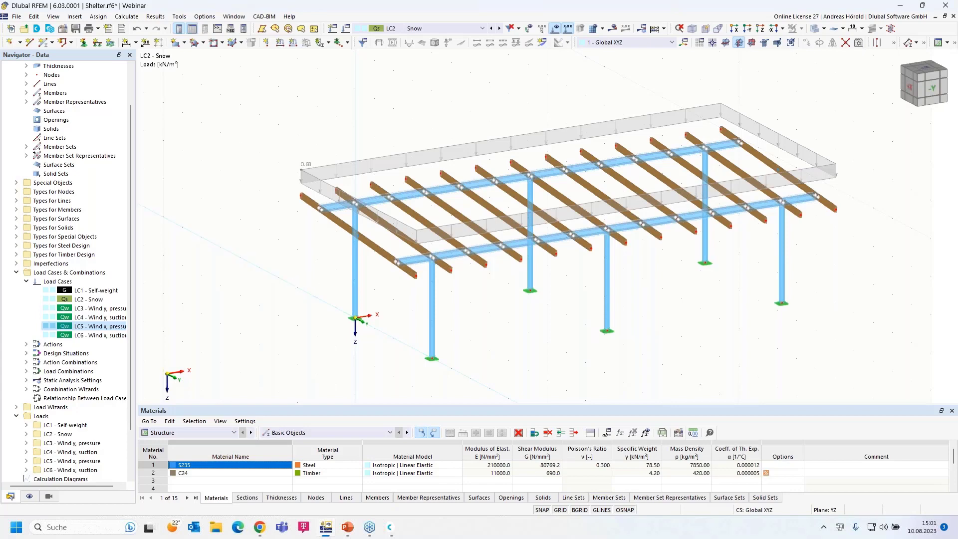
Present the PowerPoint slides and advance to slide 5, 'Book your free Online Appointment!'.
key("alt+Tab")
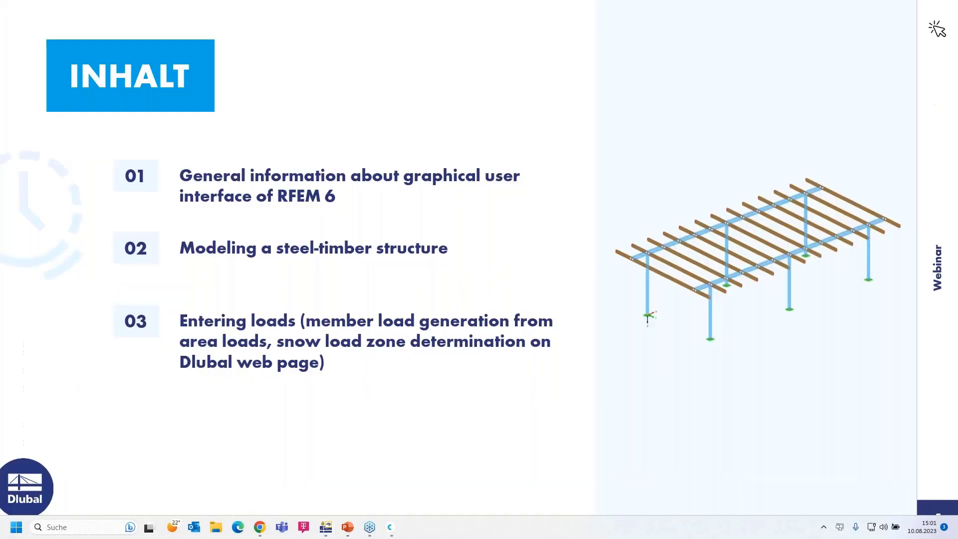
left_click(768, 424)
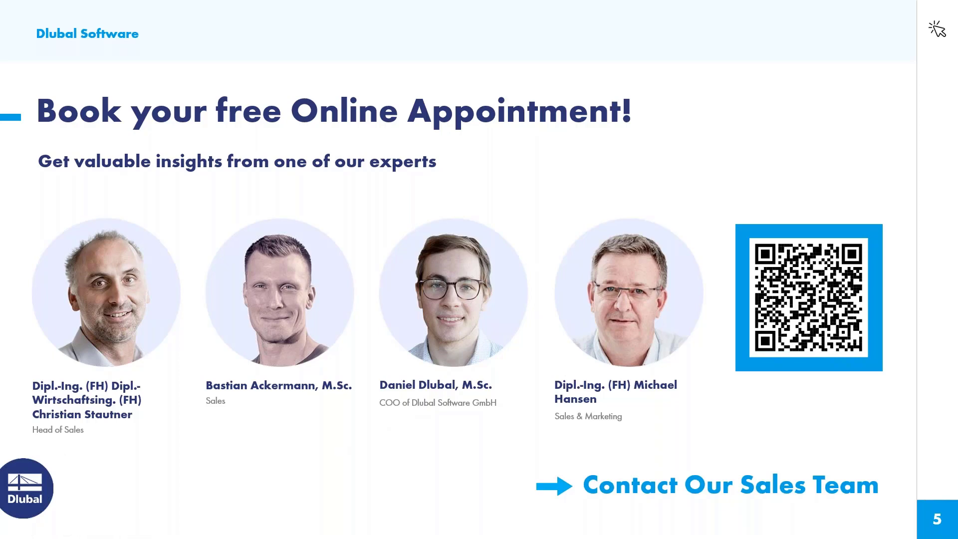
Switch the Dlubal website from German to English and go to Webinars under NEWS & EVENTS.
key("alt+Tab")
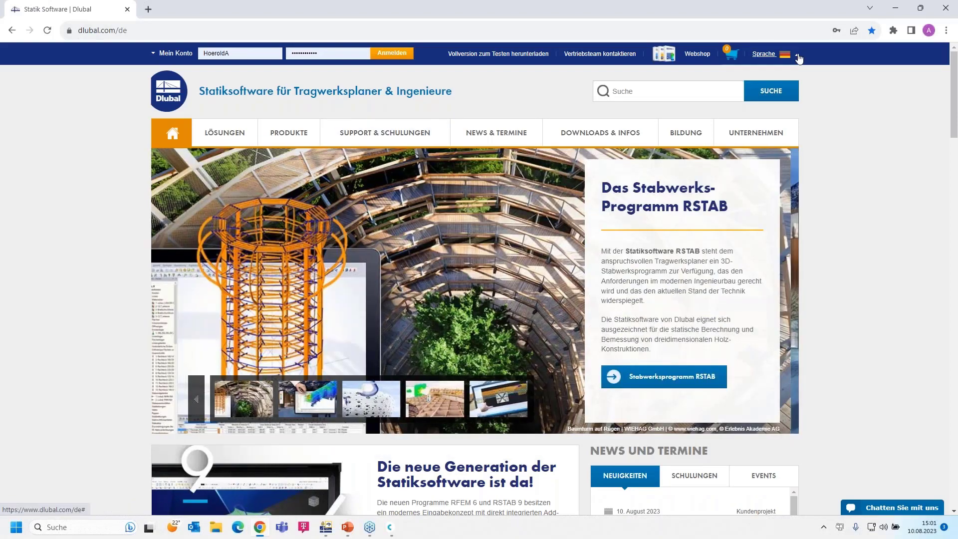
left_click(798, 59)
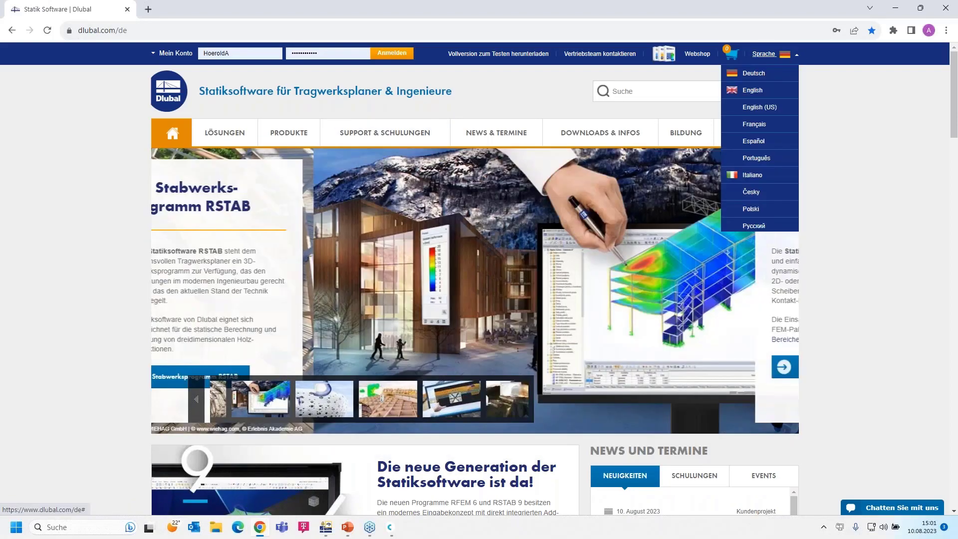
left_click(755, 88)
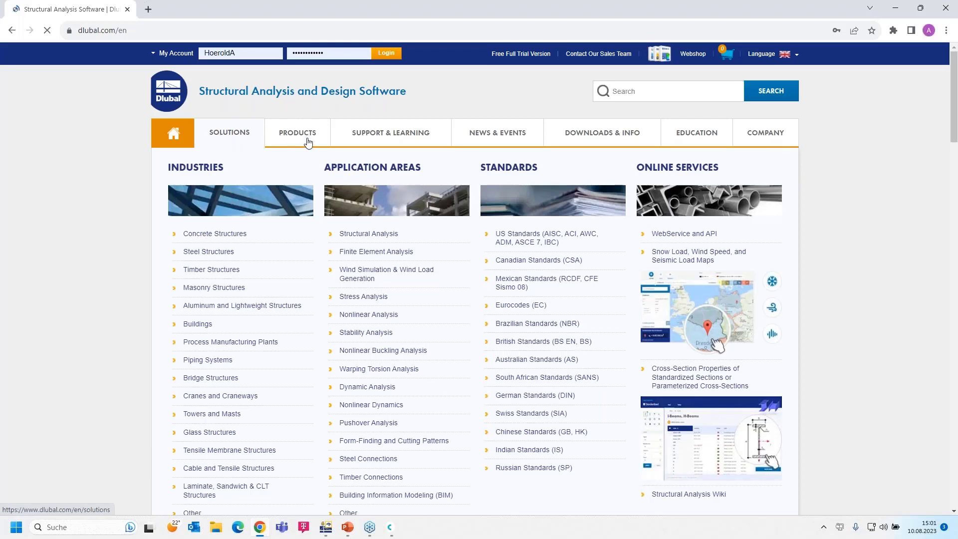
mouse_move(480, 151)
mouse_move(483, 135)
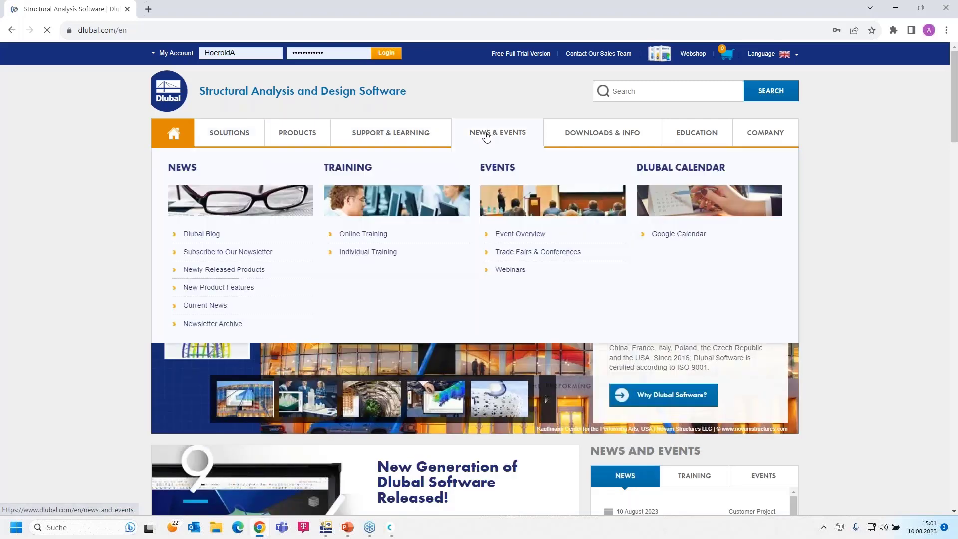
left_click(512, 270)
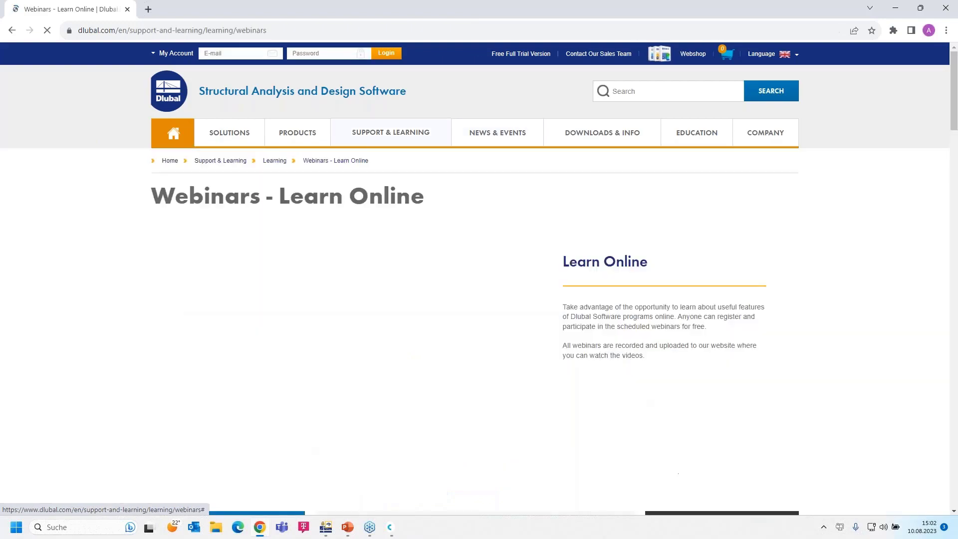
Find and open the 'Introduction to RFEM 6 and RSTAB 9 | Part 1: Modeling, Load Input' webinar.
scroll(511, 269, "down", 8)
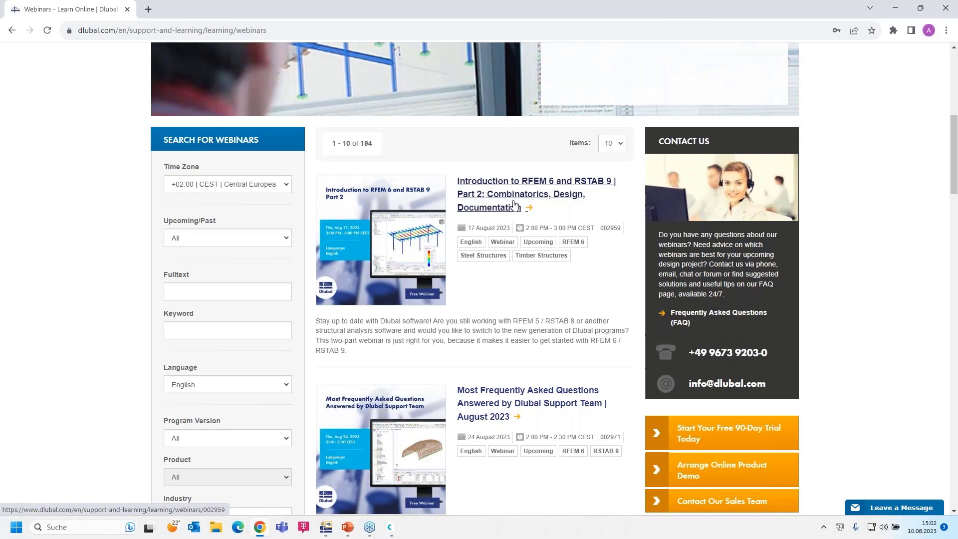
scroll(500, 227, "down", 2)
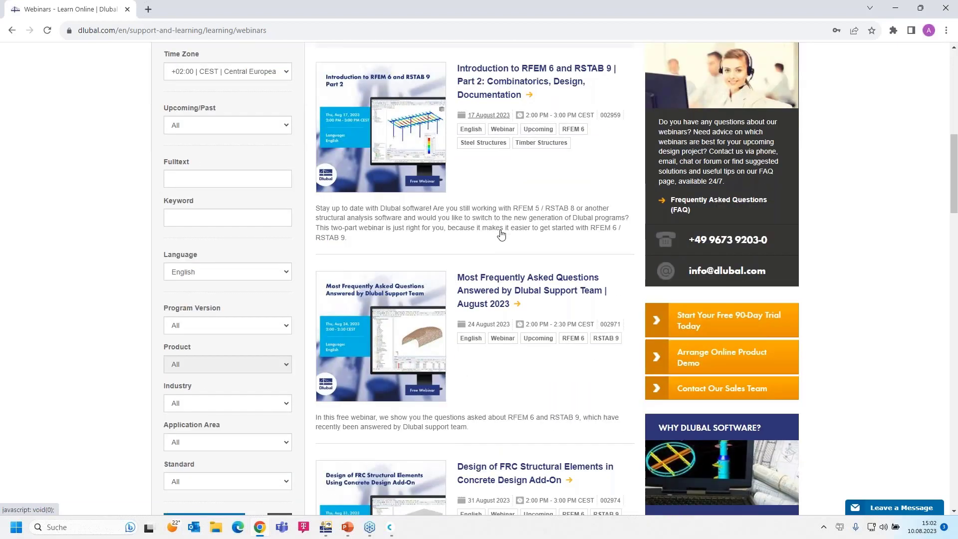
scroll(501, 233, "down", 1)
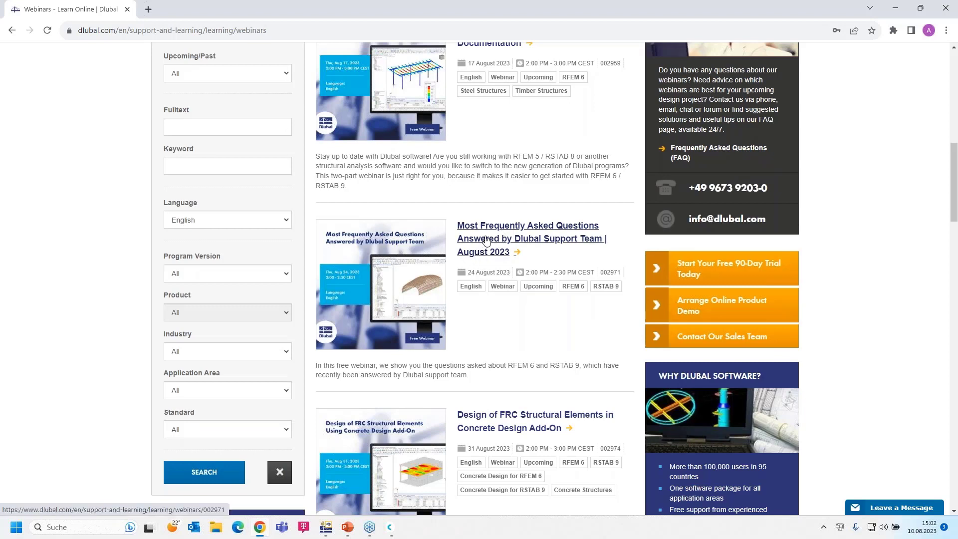
scroll(484, 235, "down", 1)
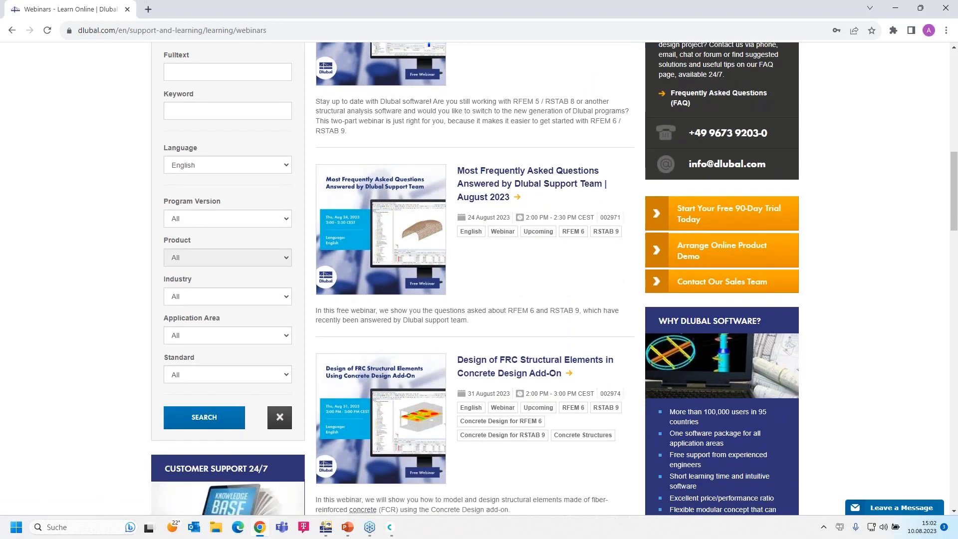
scroll(473, 218, "up", 1)
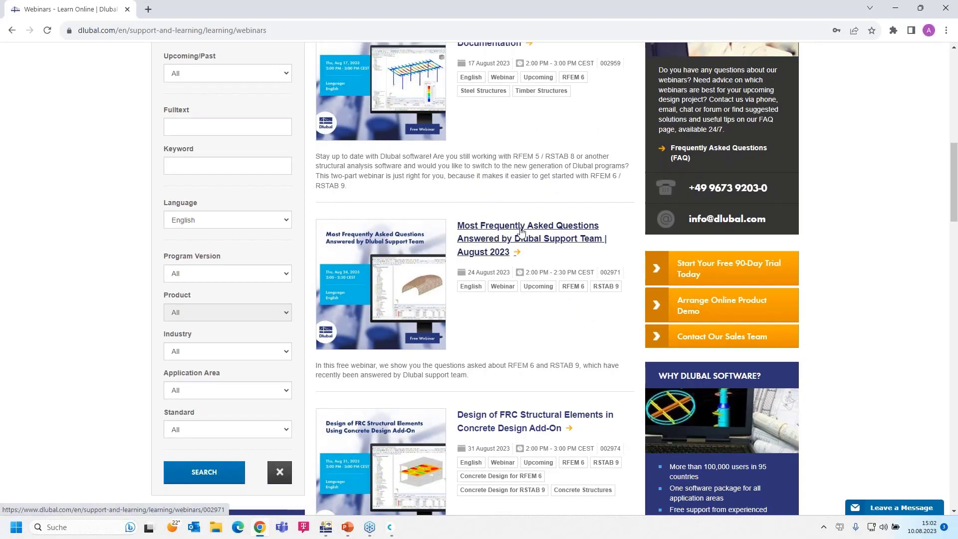
scroll(504, 272, "down", 4)
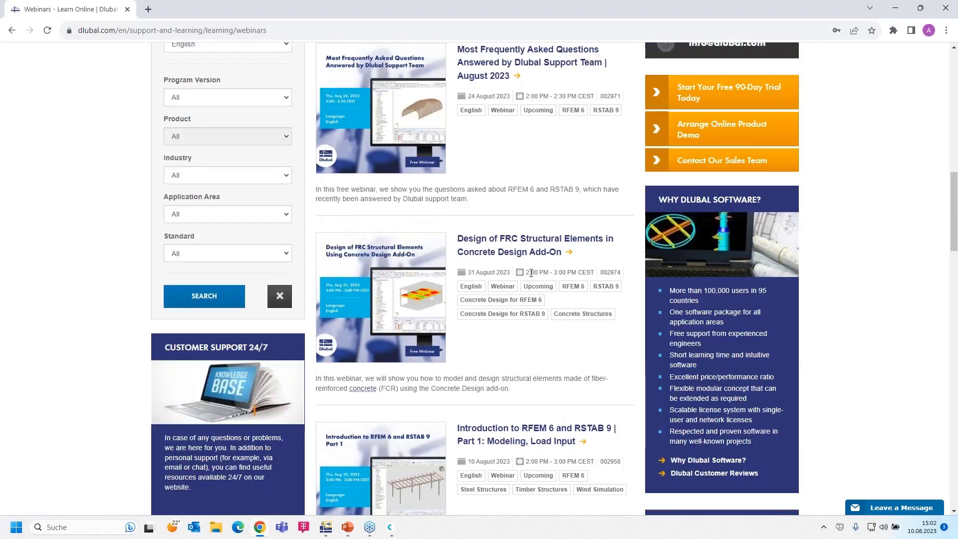
scroll(503, 250, "down", 2)
scroll(497, 242, "up", 2)
scroll(518, 244, "down", 1)
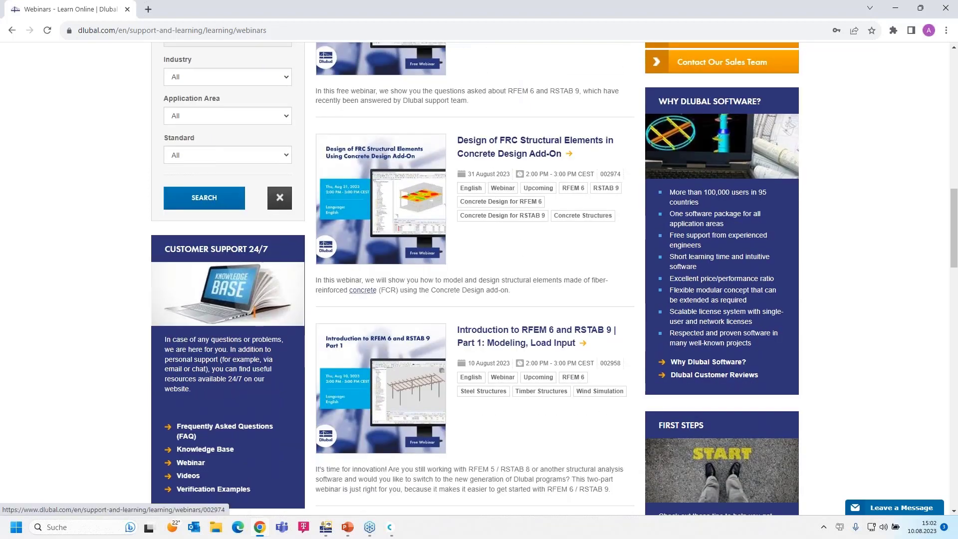
left_click(499, 333)
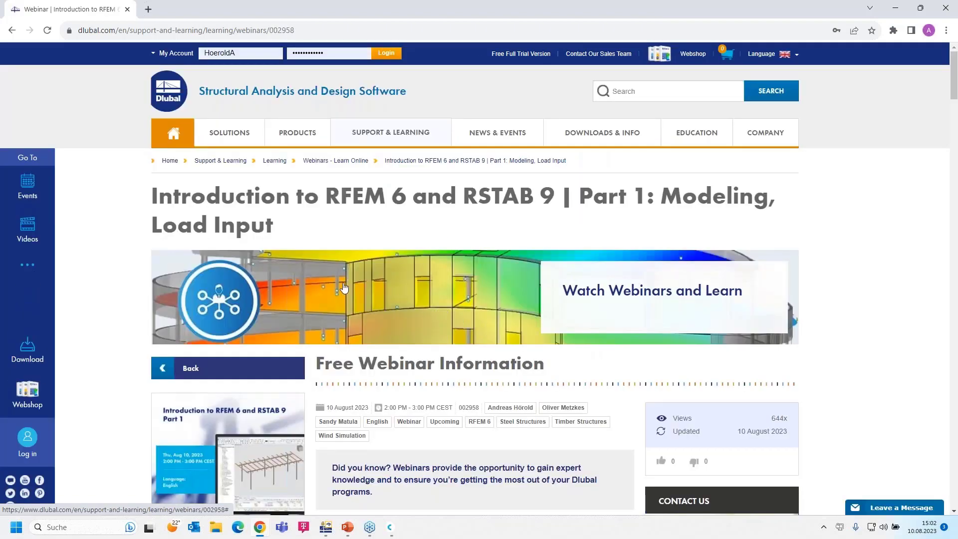
Scroll through the webinar's Time Schedule, Downloads and Models to Download, including the Shelter model.
scroll(346, 286, "down", 1)
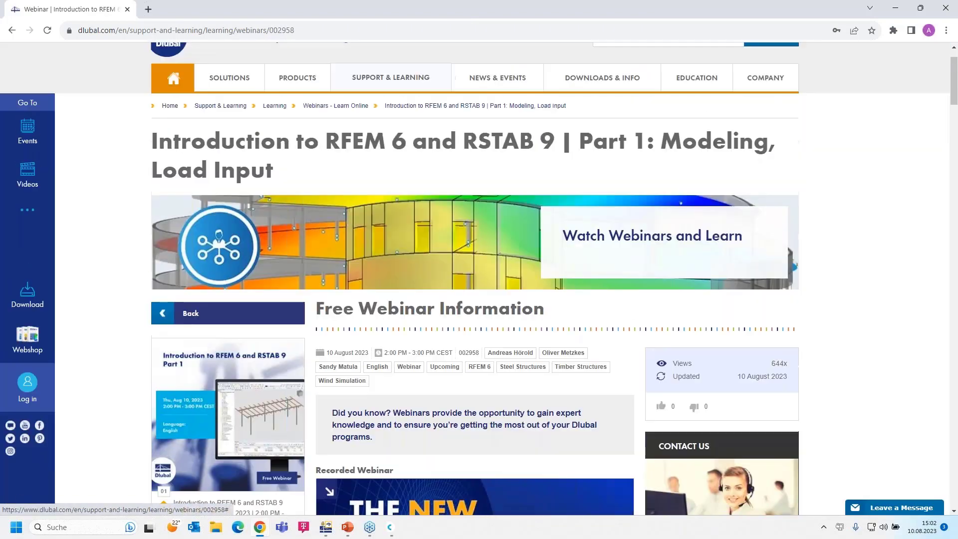
scroll(347, 286, "down", 4)
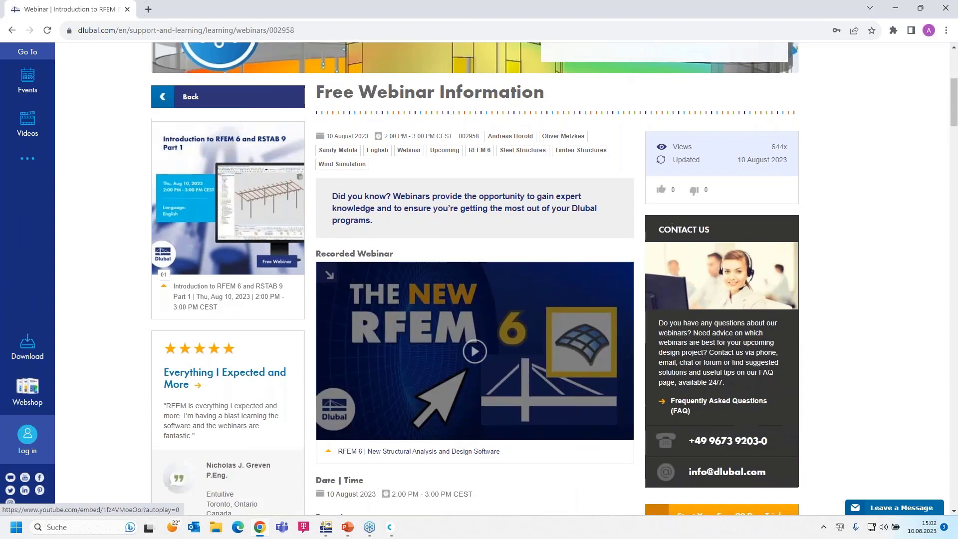
scroll(497, 438, "up", 1)
scroll(451, 400, "down", 1)
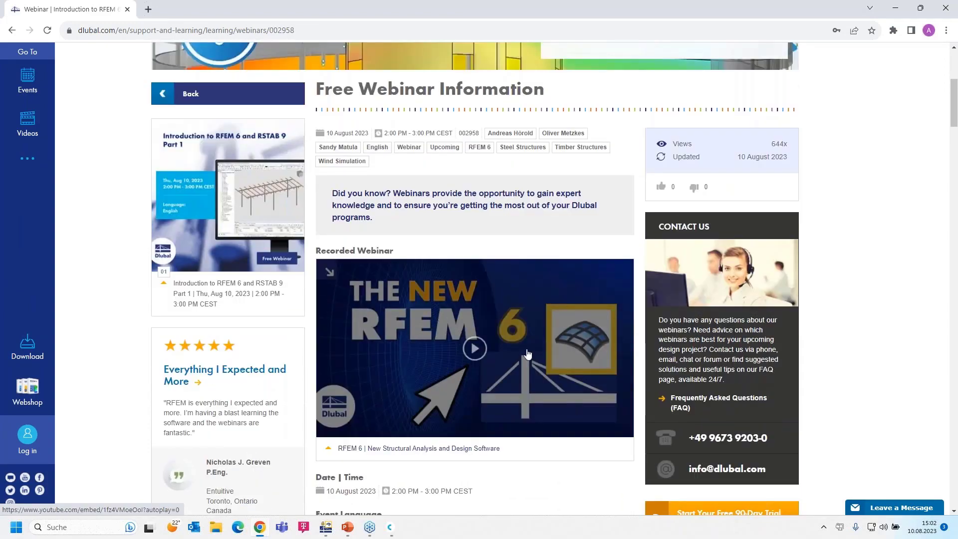
scroll(416, 358, "down", 13)
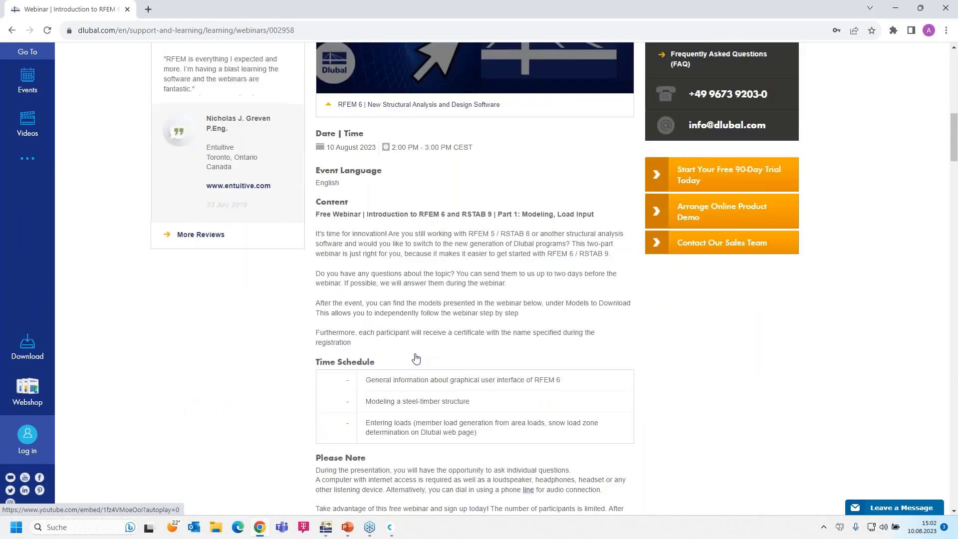
scroll(367, 394, "down", 2)
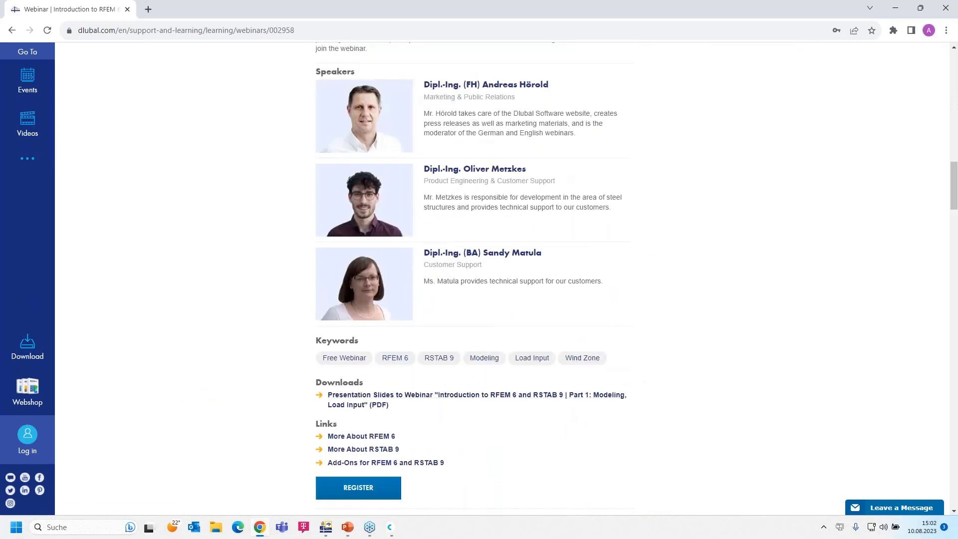
scroll(835, 471, "down", 9)
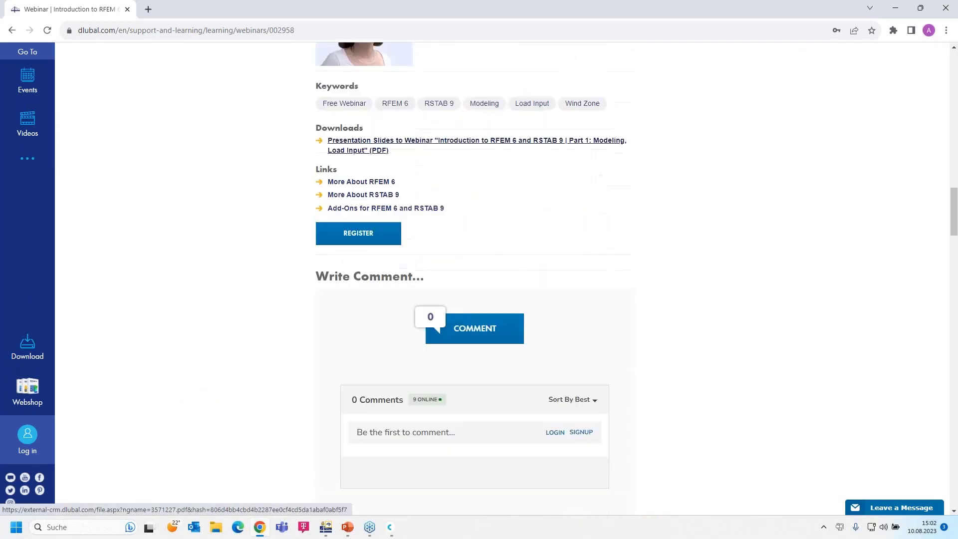
scroll(242, 382, "down", 14)
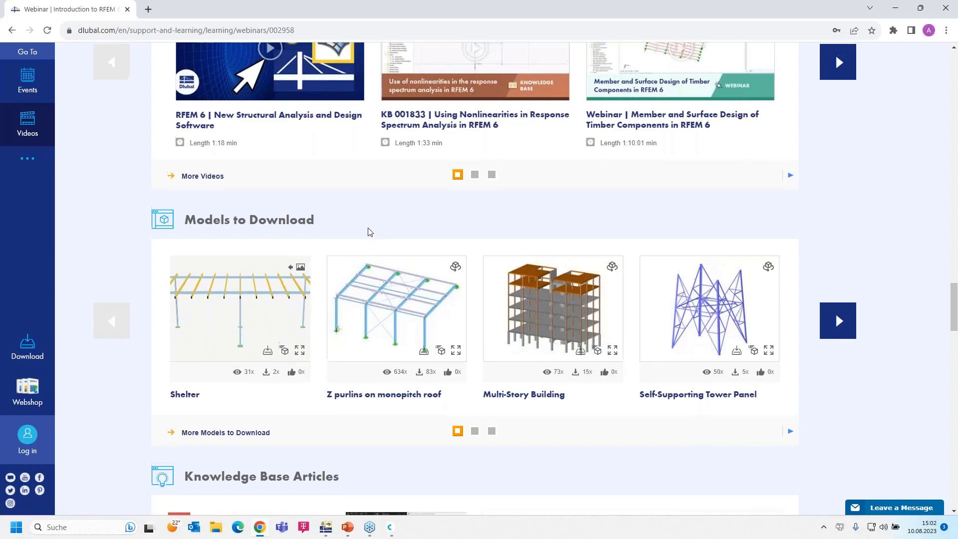
scroll(359, 243, "up", 10)
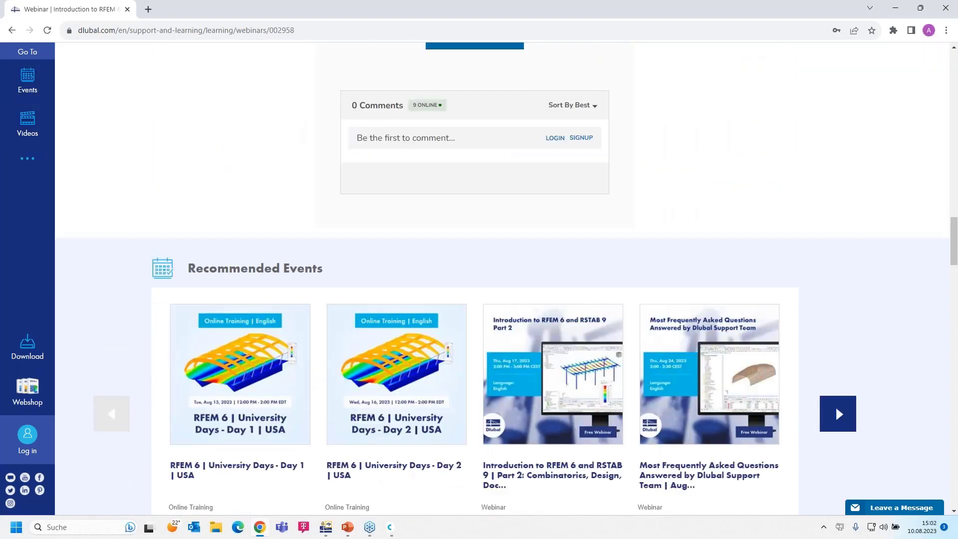